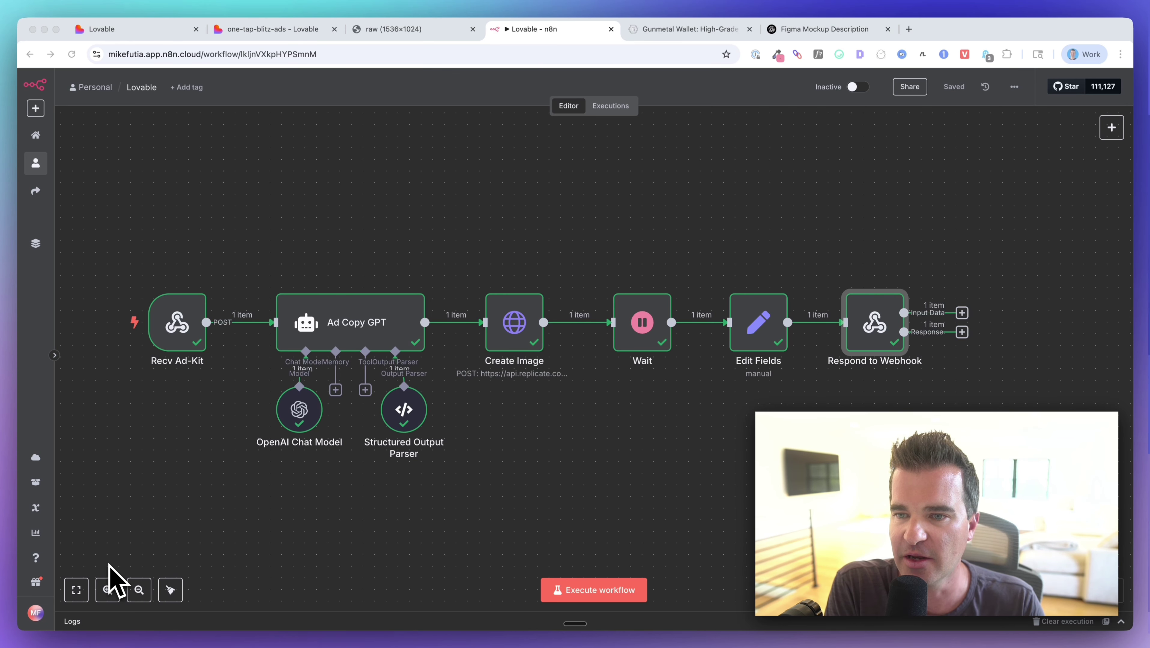
scroll(109, 581, left, 3)
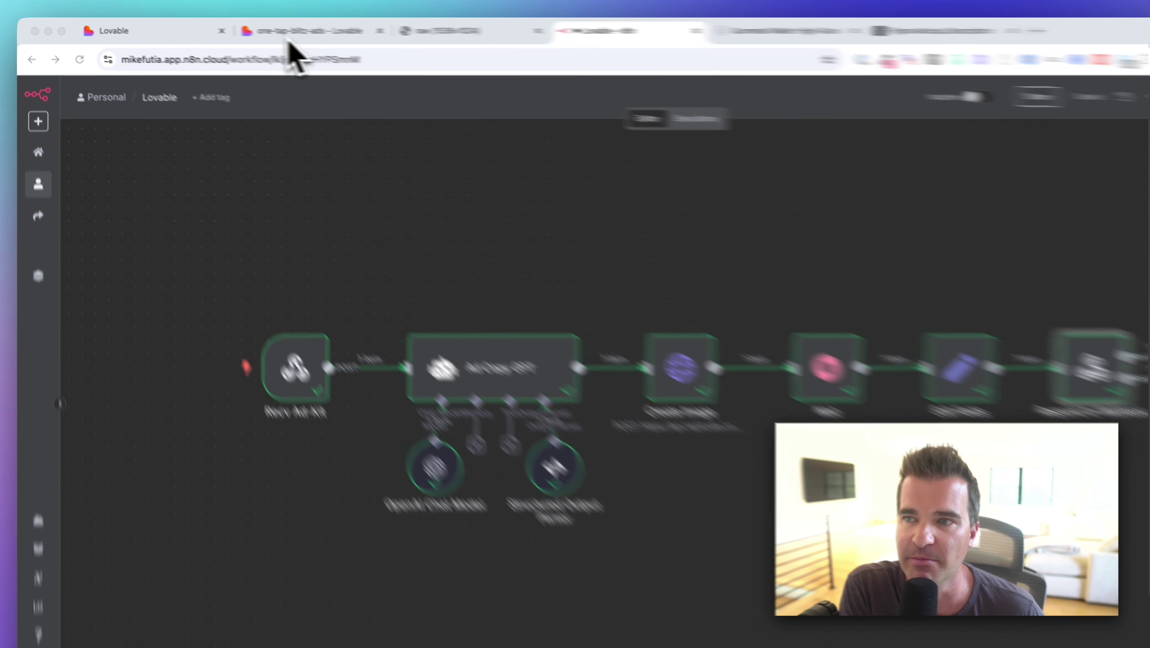
click(290, 40)
scroll(488, 346, up, 5)
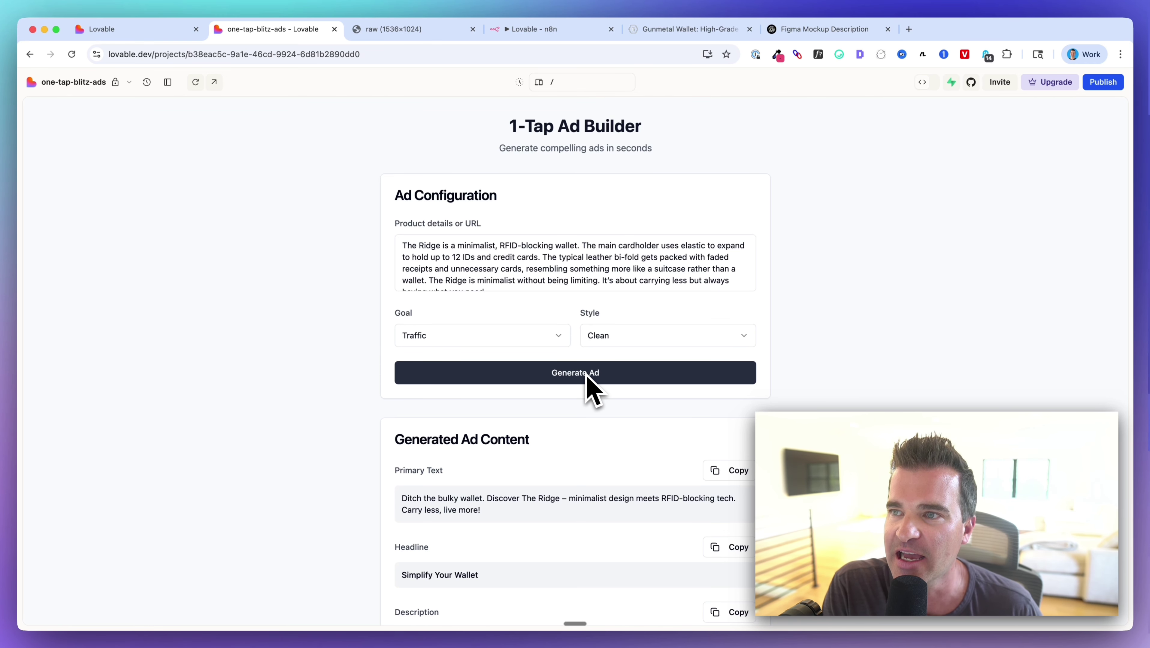
click(523, 30)
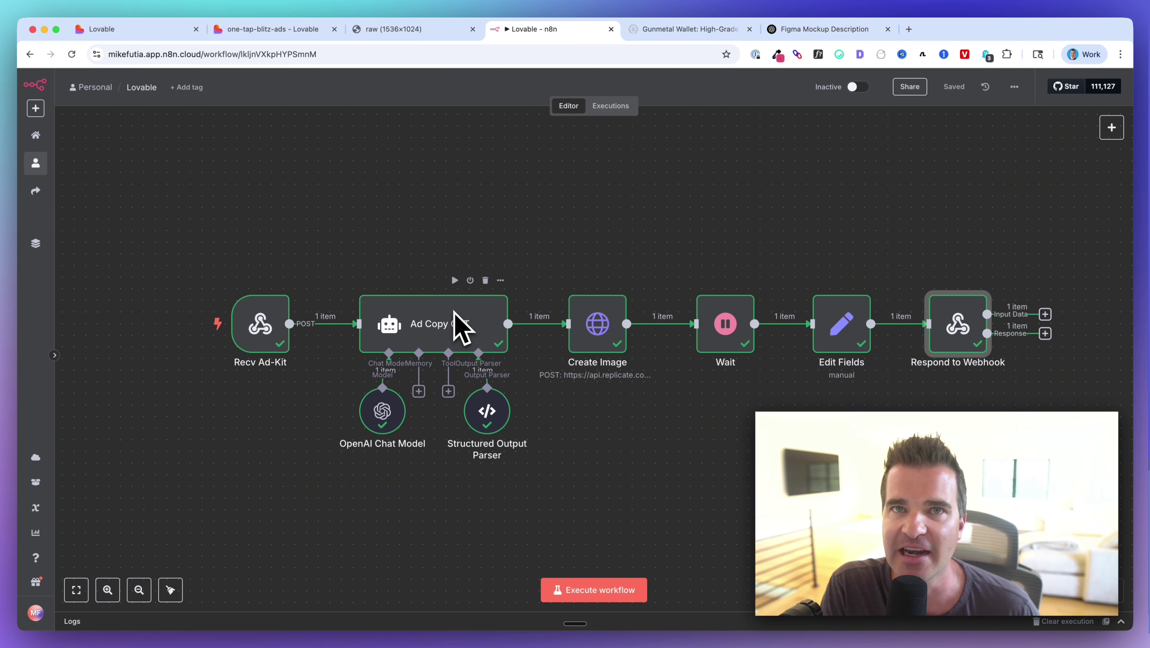
scroll(447, 322, up, 3)
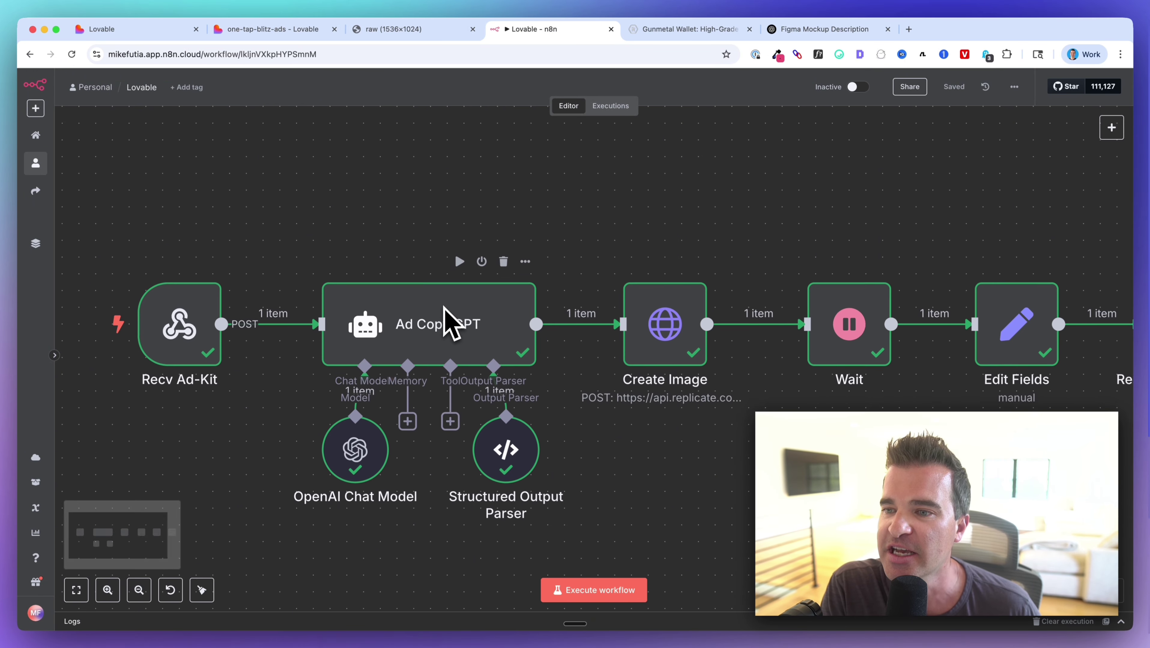
scroll(444, 304, down, 3)
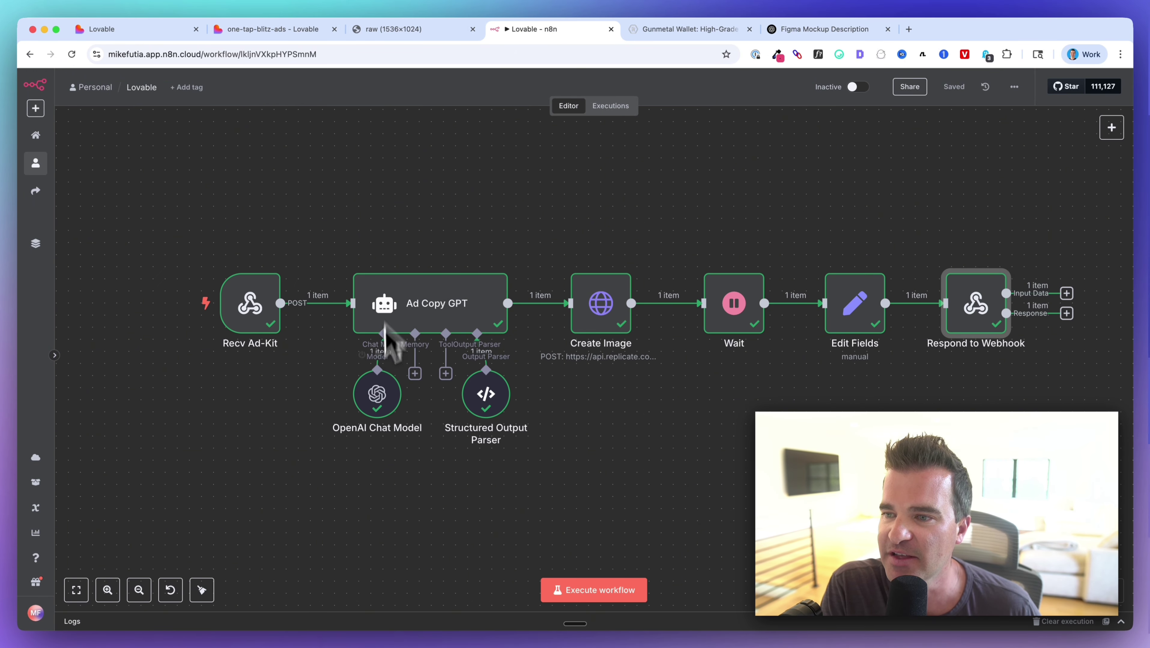
click(423, 320)
double_click(326, 377)
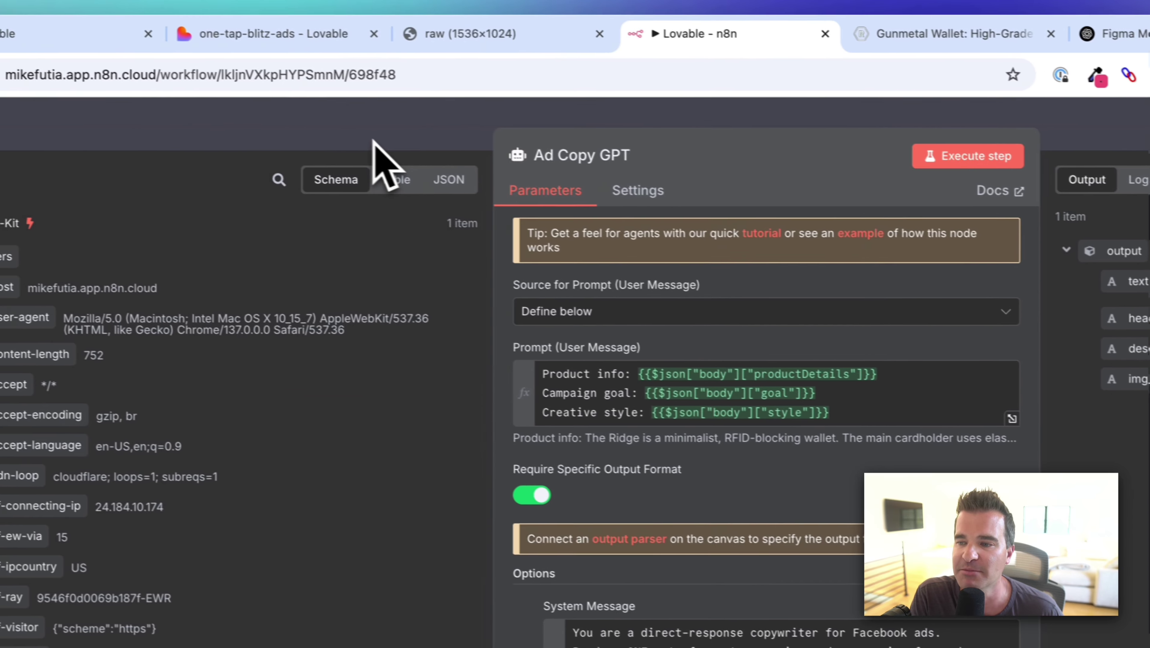
click(373, 142)
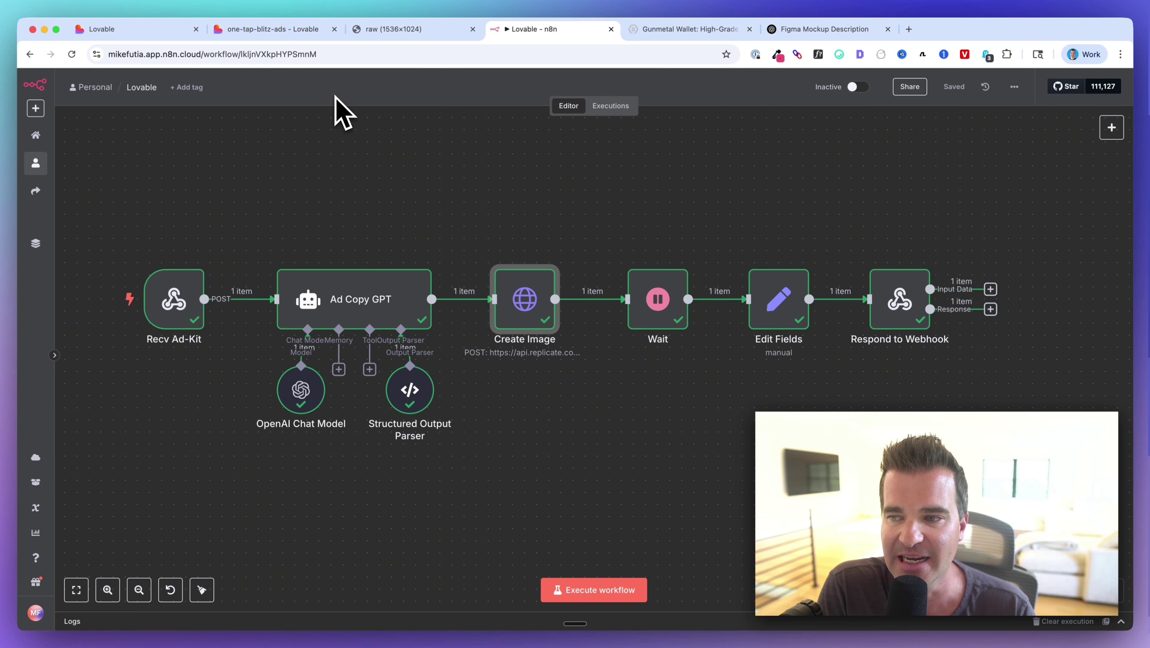
scroll(359, 236, right, 5)
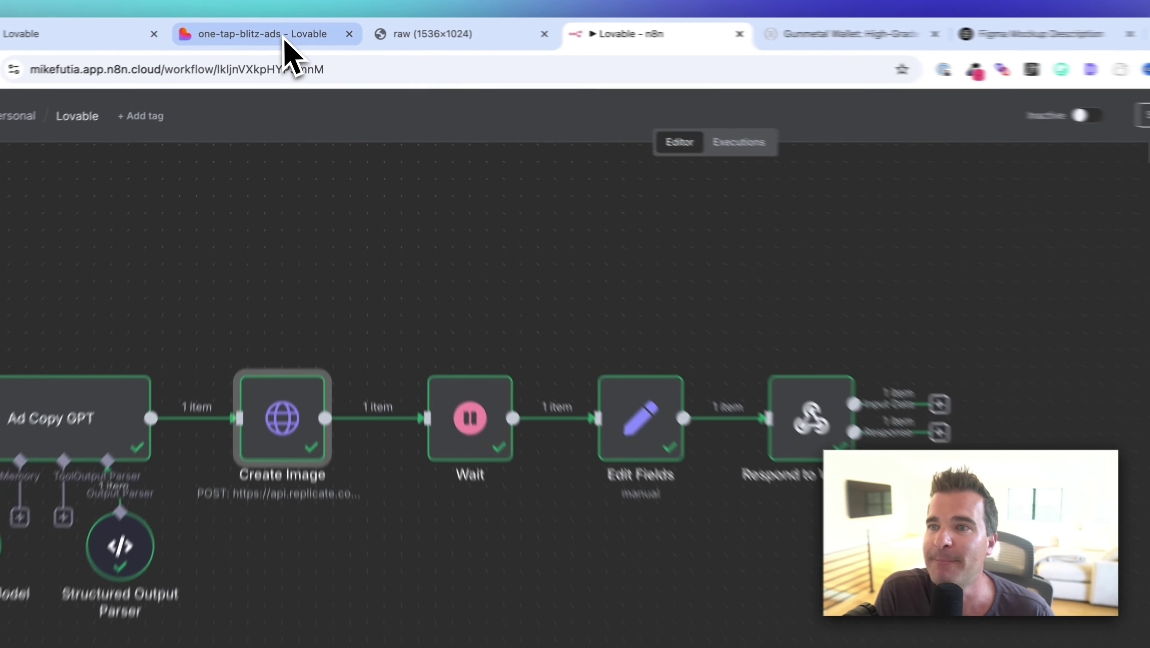
Review the generated primary text, headline and description in the one-tap-blitz-ads preview.
click(290, 29)
scroll(436, 202, down, 5)
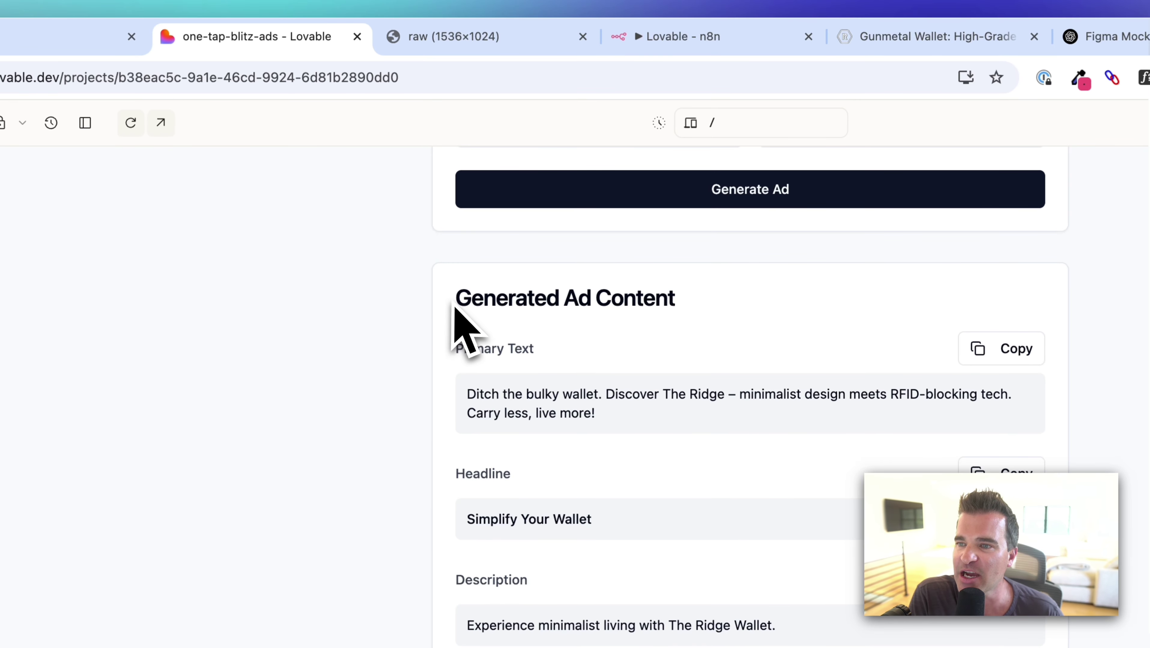
drag(452, 299, 904, 647)
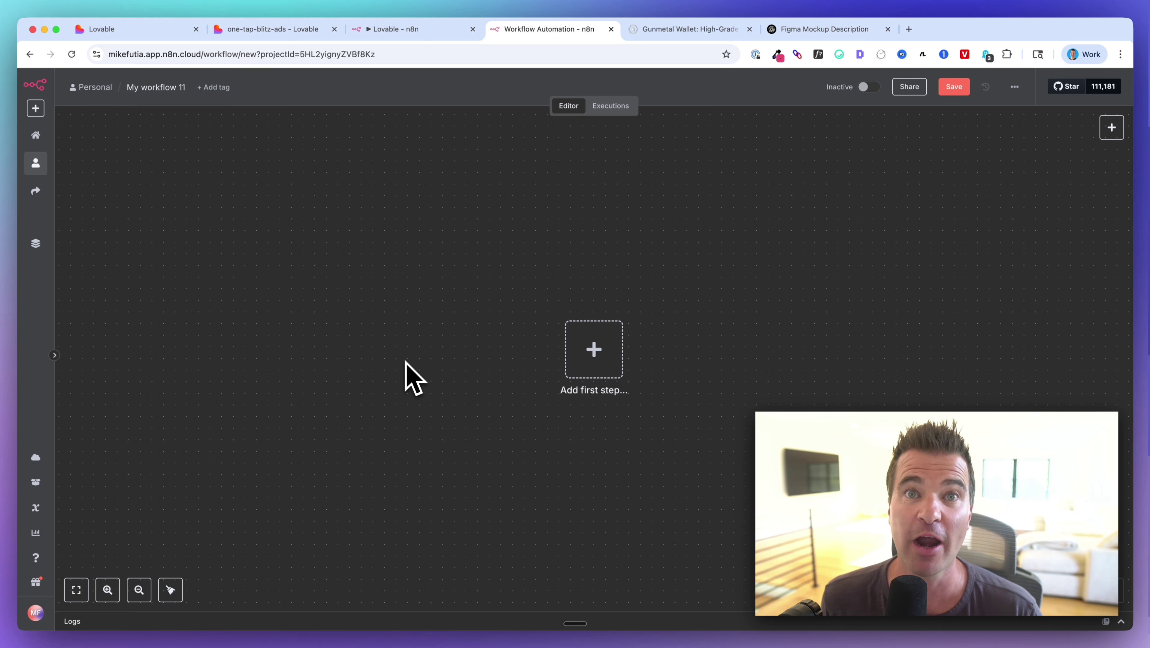
Add a Webhook trigger as the new workflow's first step and return to the canvas.
scroll(418, 359, right, 3)
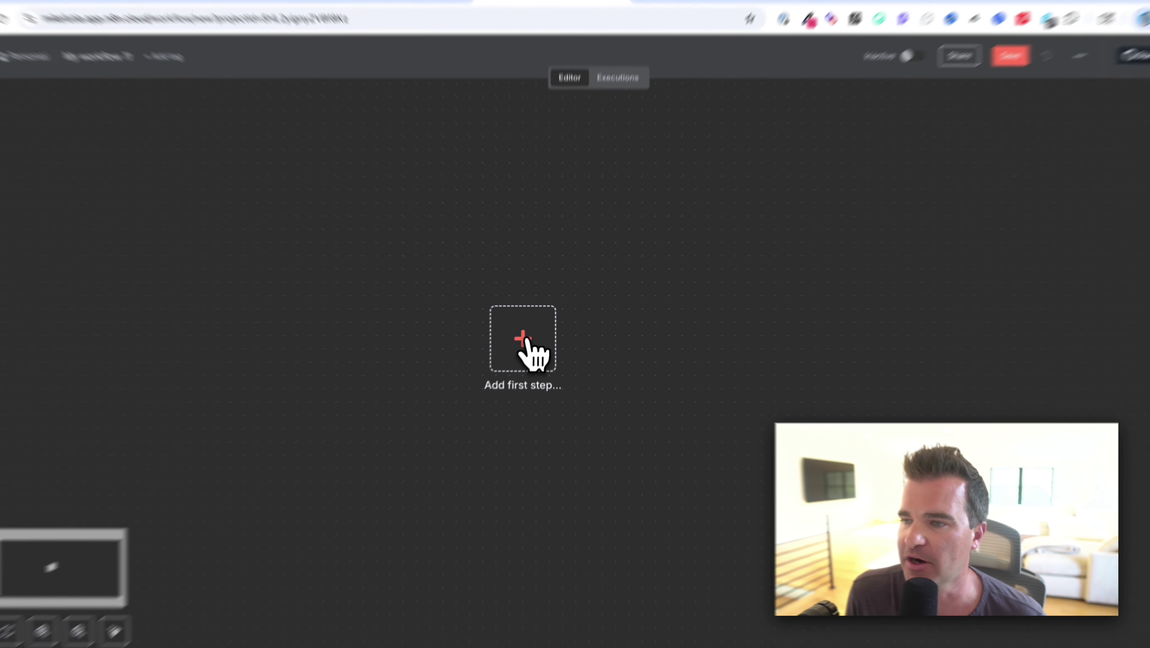
click(527, 343)
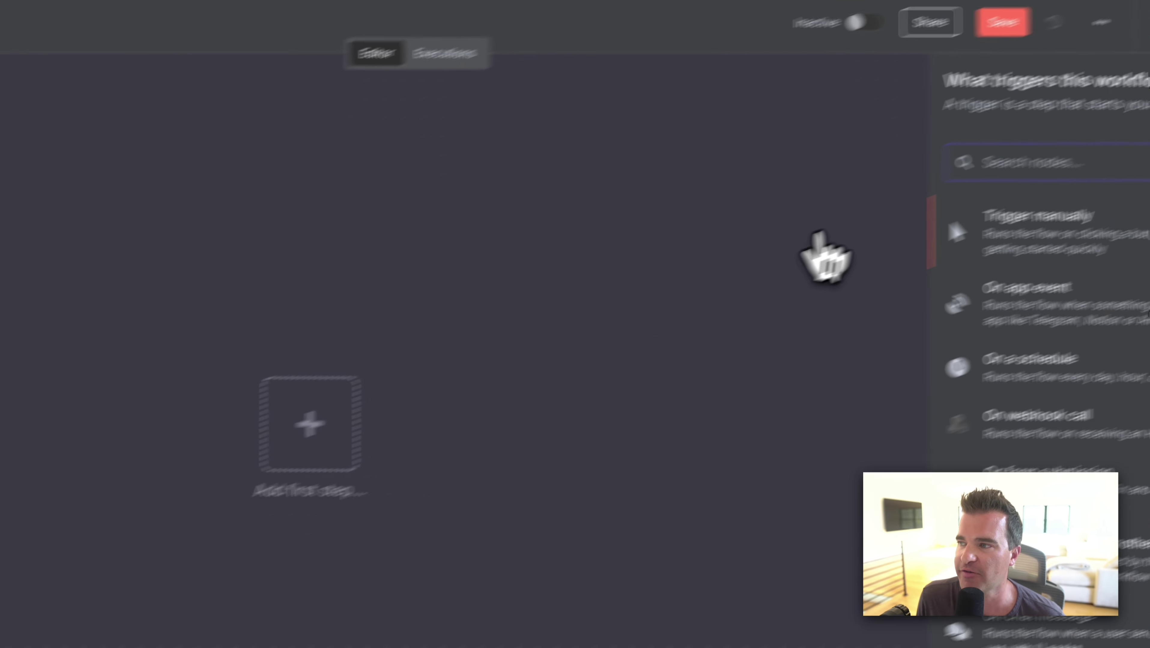
text(webh)
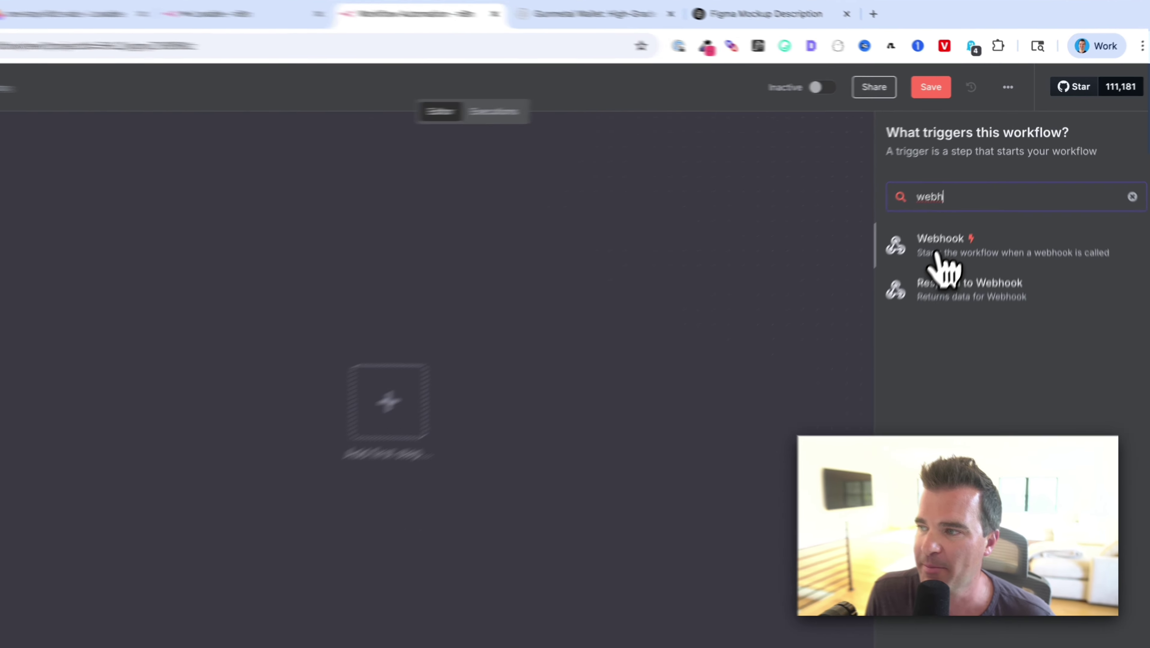
click(942, 218)
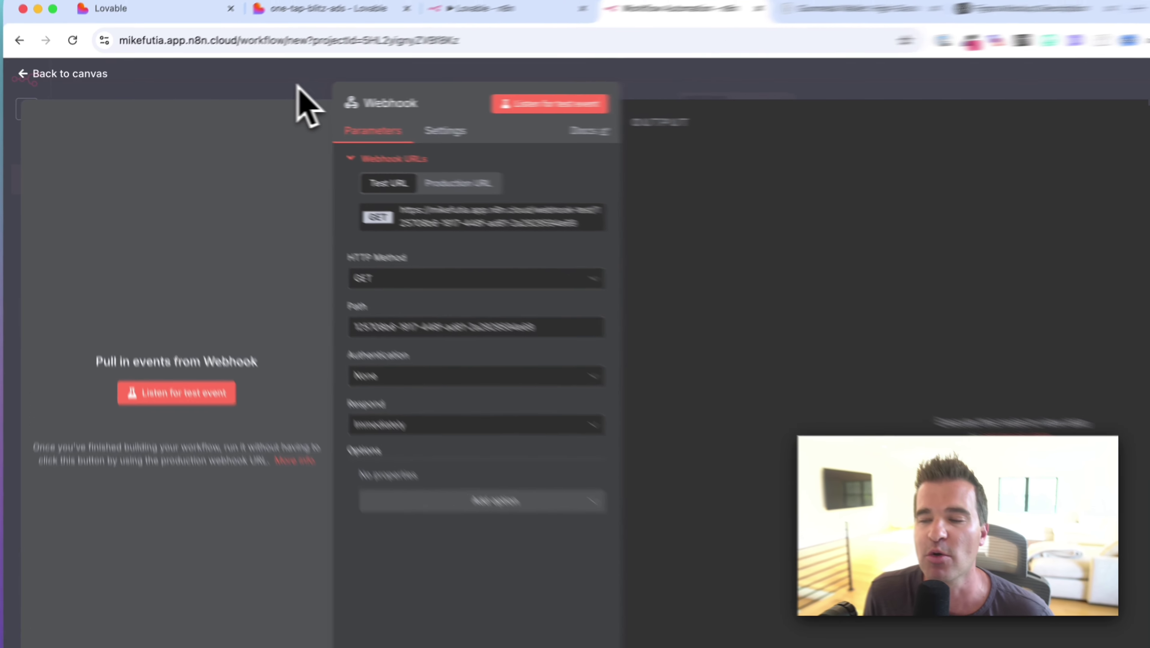
click(250, 93)
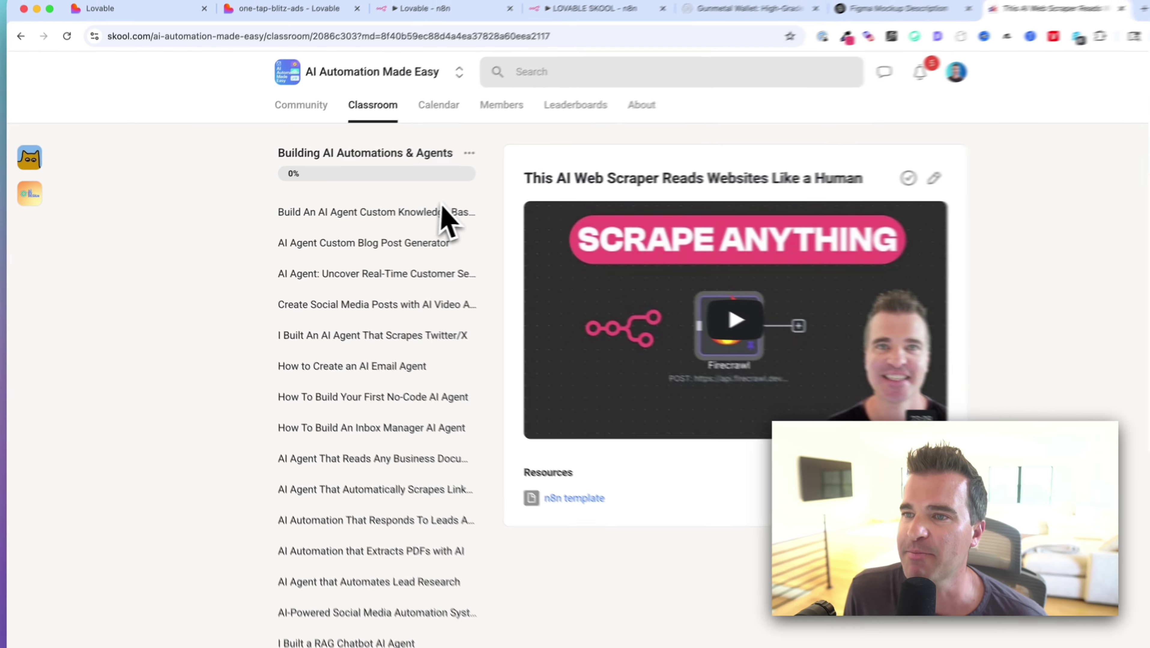
Scroll through the AI Automation Made Easy classroom lesson list.
scroll(376, 223, down, 15)
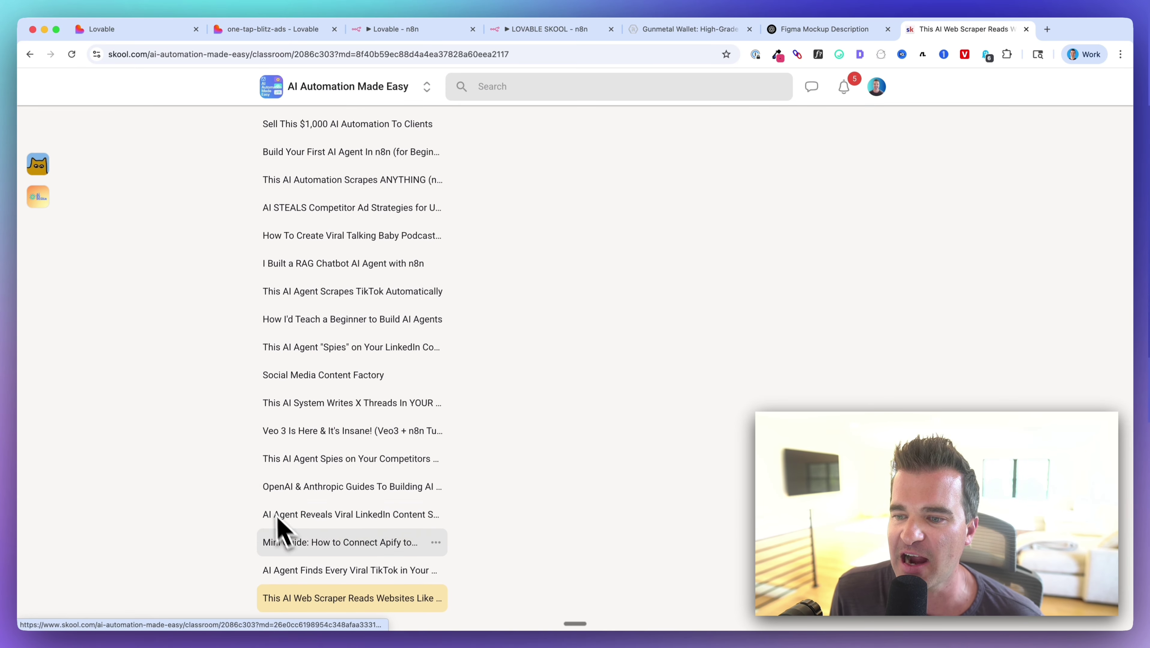
scroll(372, 437, up, 15)
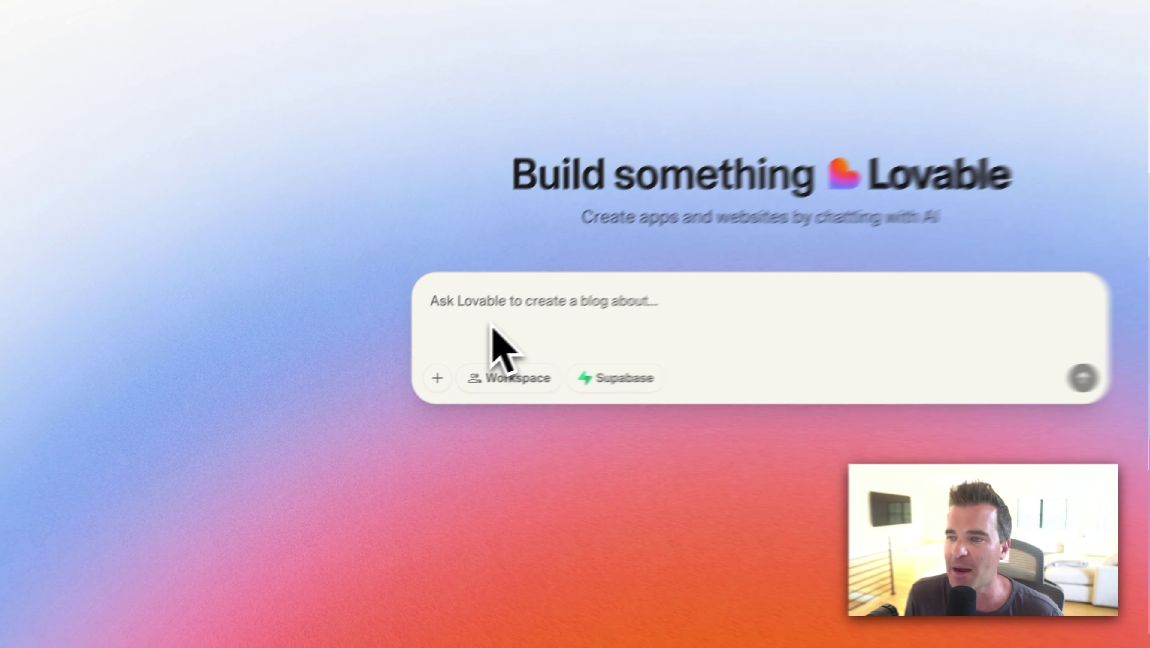
Paste the Ad-Kit Mini prompt and delete the stray quote after 'mobile-responsive.'.
key(super+v)
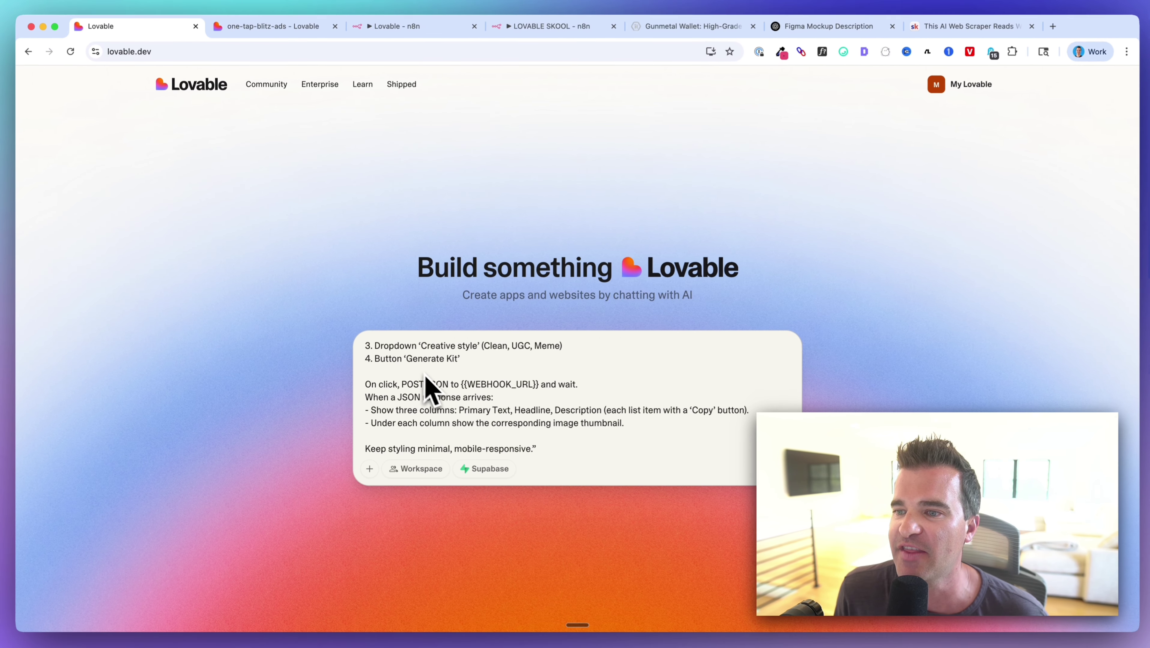
scroll(431, 391, up, 5)
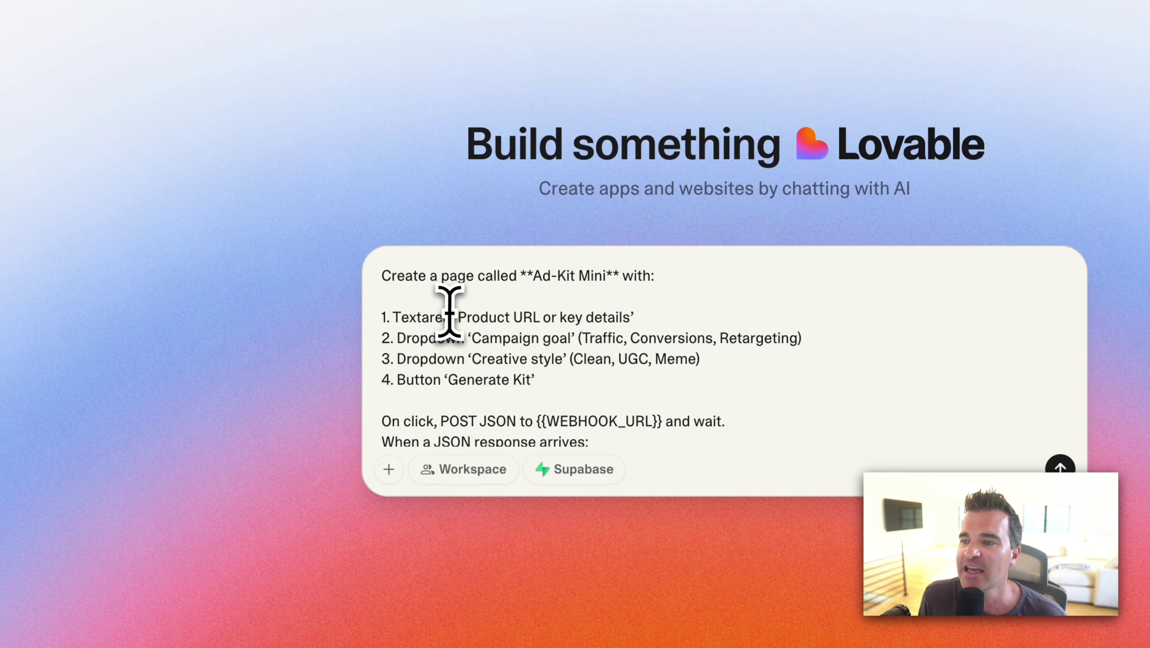
scroll(436, 366, down, 5)
click(659, 427)
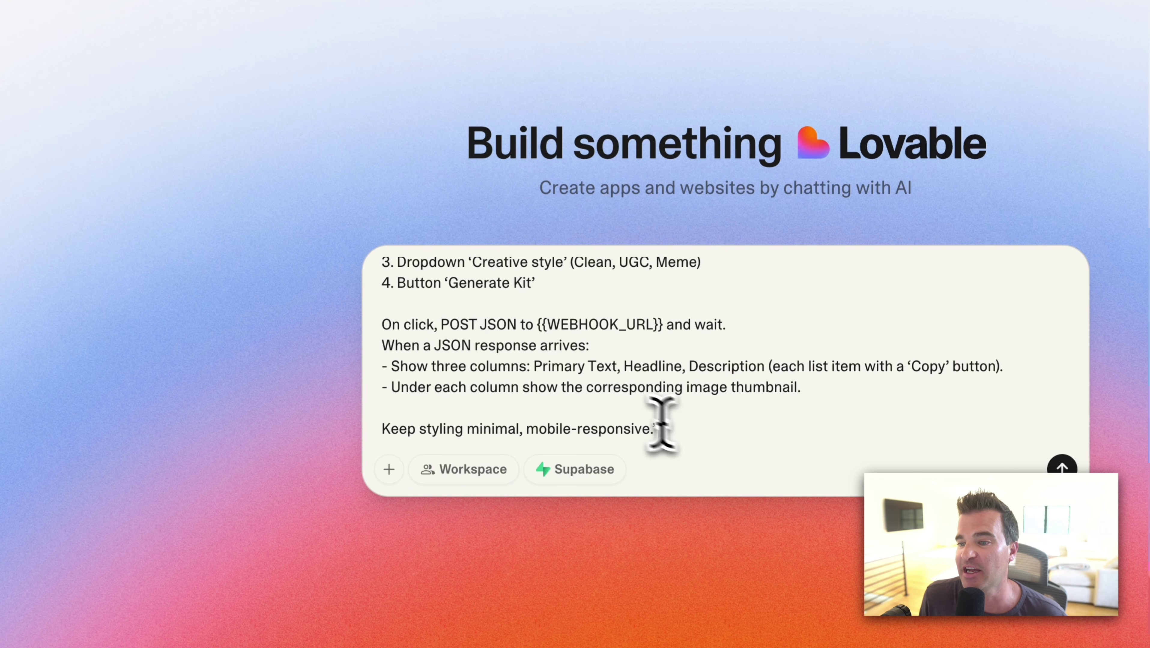
key(BackSpace)
scroll(507, 357, up, 3)
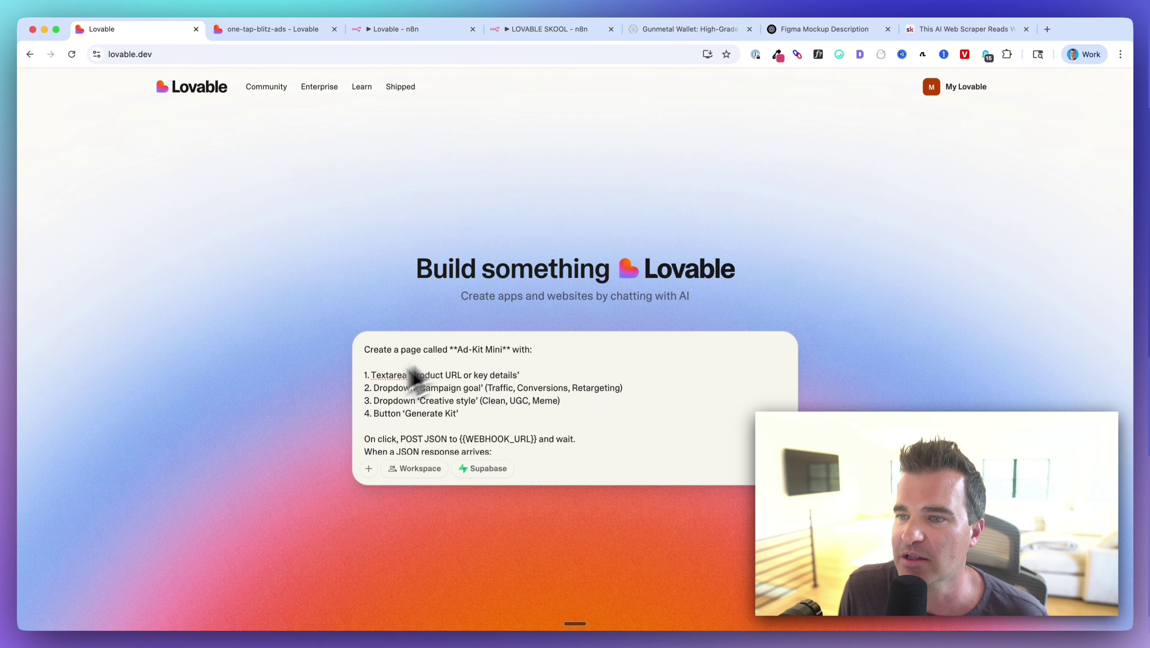
scroll(432, 370, down, 3)
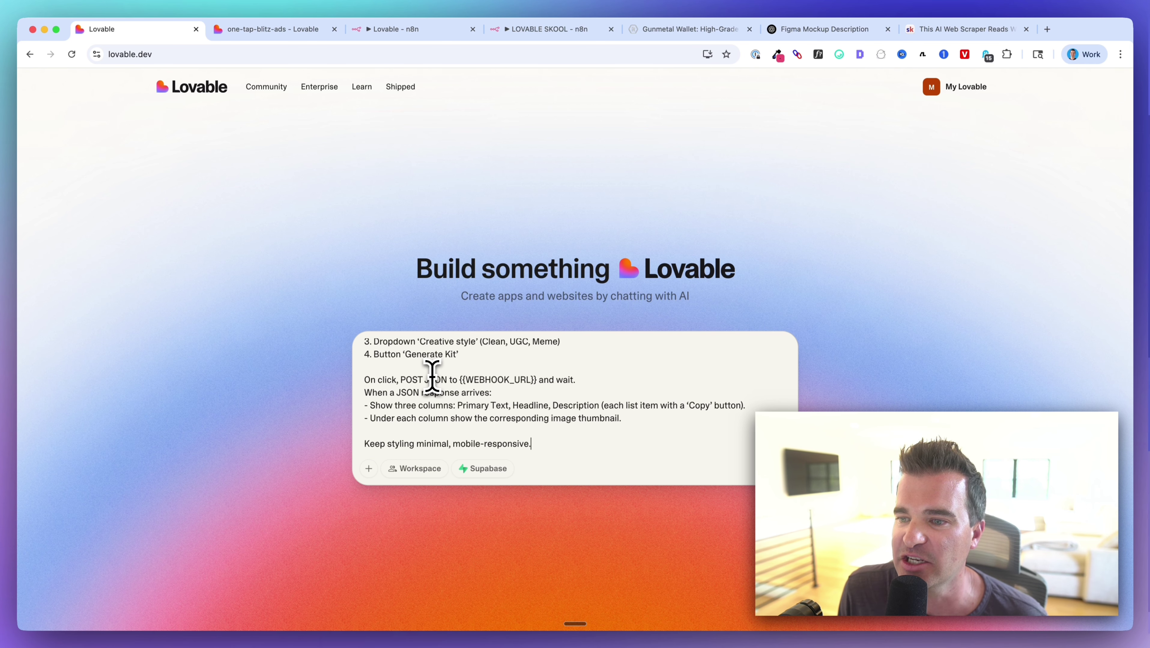
scroll(432, 376, up, 3)
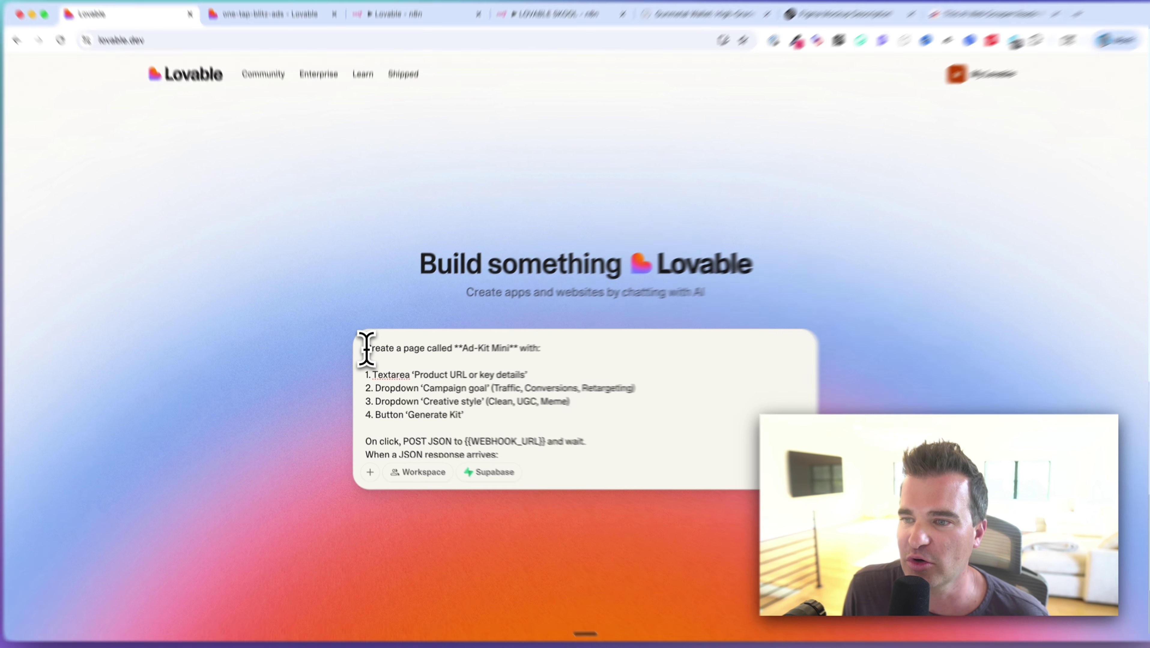
Change the prompt's first line to 'Create a simple web app'.
drag(365, 349, 510, 350)
drag(681, 326, 678, 326)
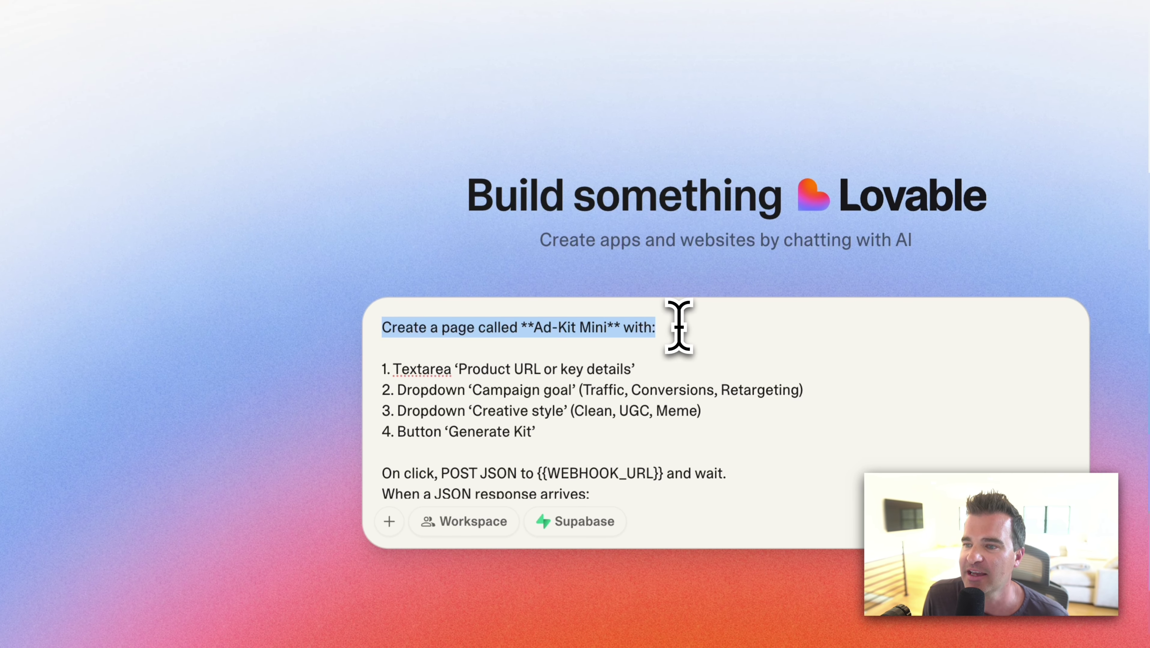
click(678, 326)
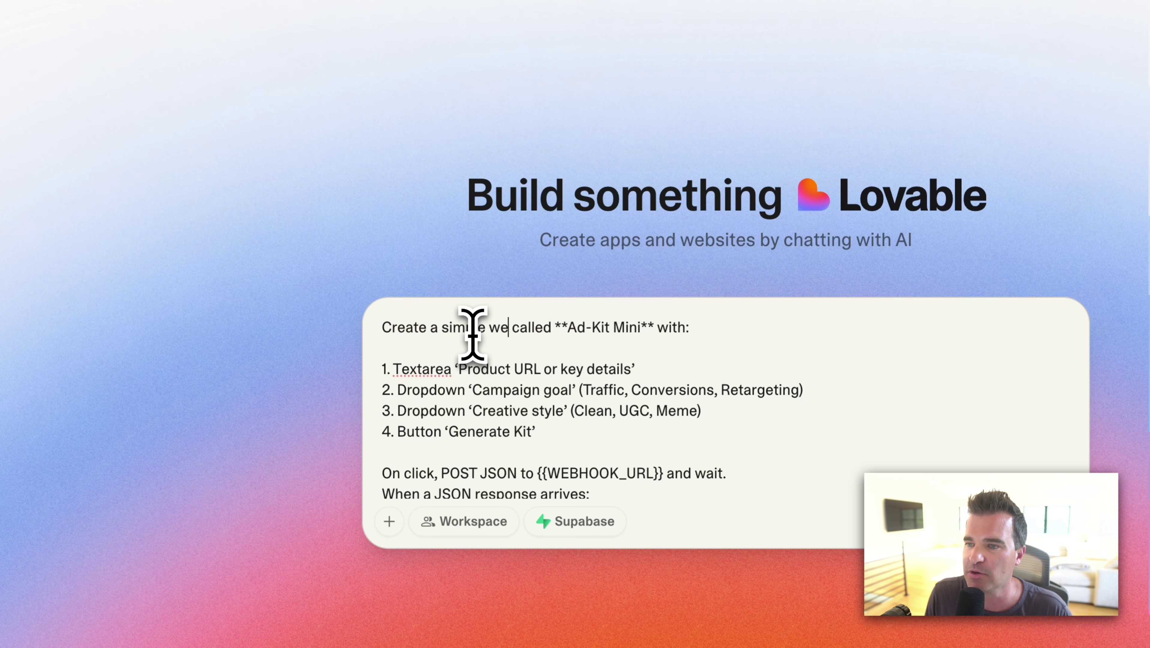
text(b app)
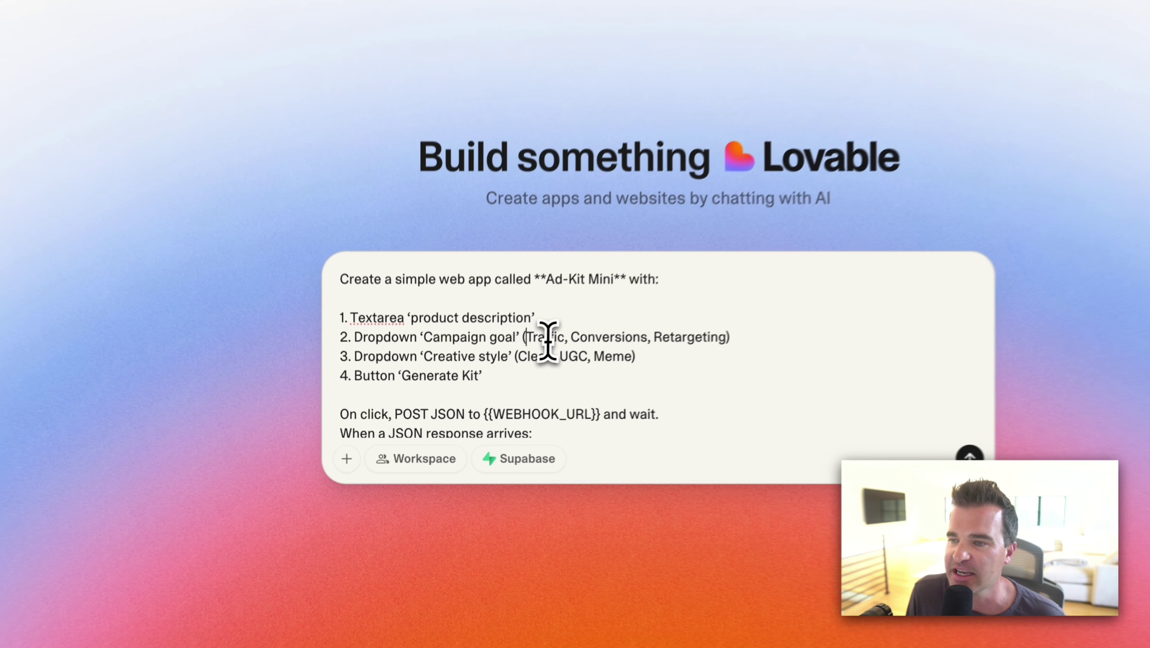
Review the campaign goal and creative style lines, and move the LOVABLE SKOOL tab beside Lovable.
drag(489, 388, 513, 388)
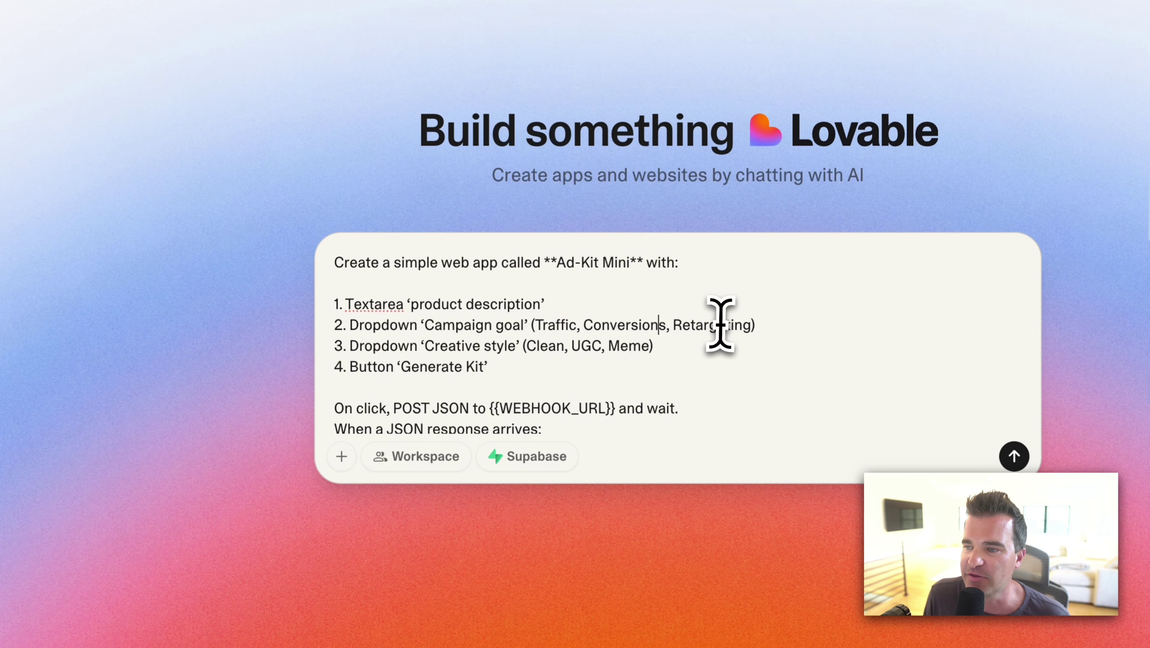
drag(599, 388, 615, 387)
drag(348, 346, 685, 350)
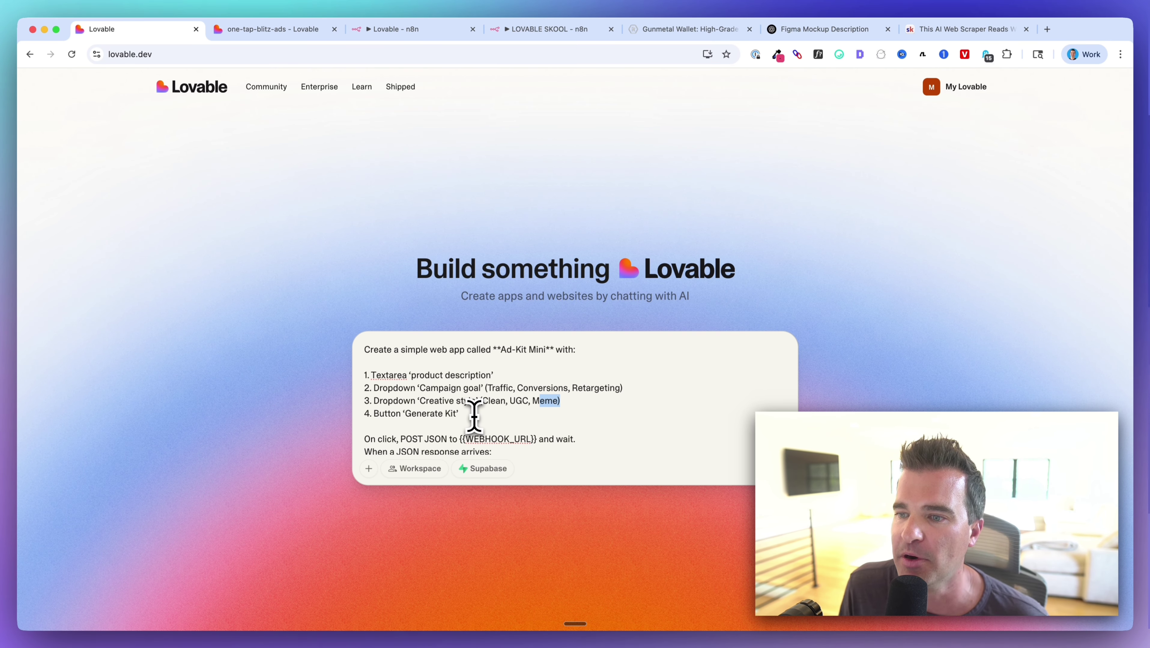
key(super+Down)
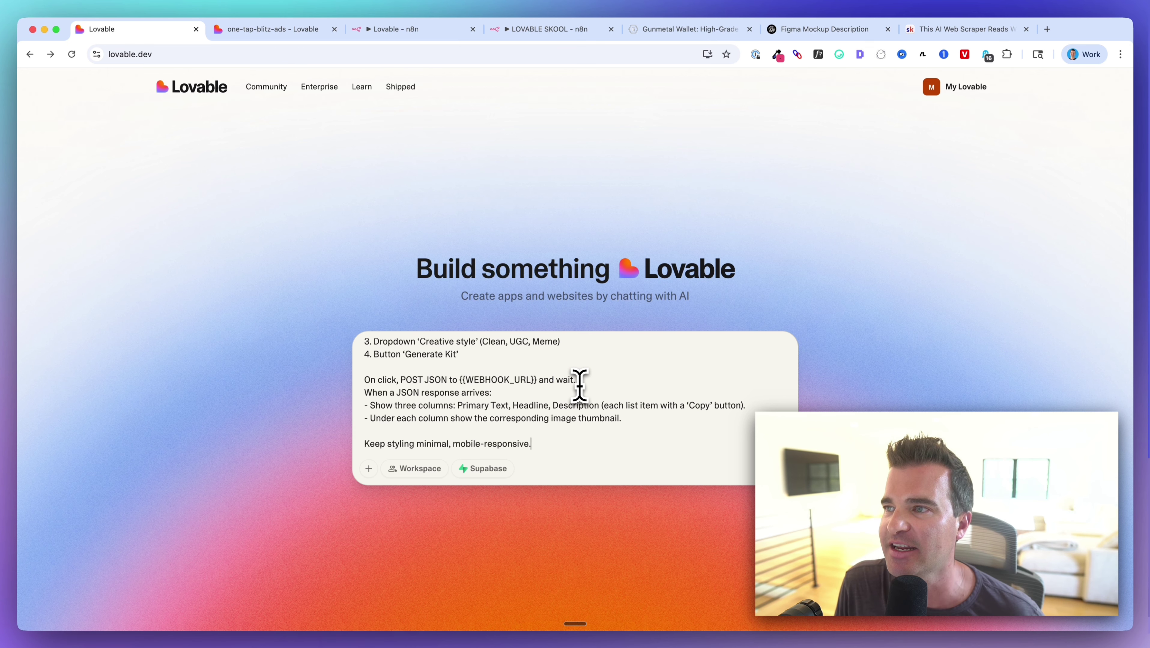
drag(538, 29, 318, 56)
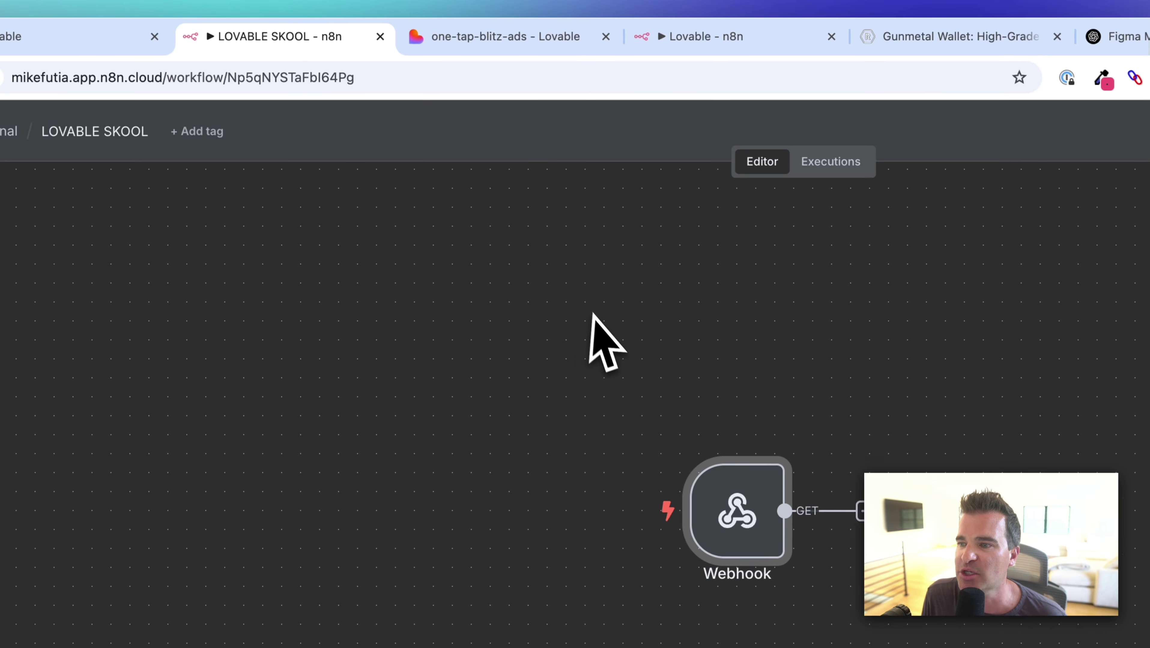
Check the Test URL in the n8n Webhook node's parameters.
scroll(546, 367, down, 2)
mouse_move(698, 510)
double_click(668, 370)
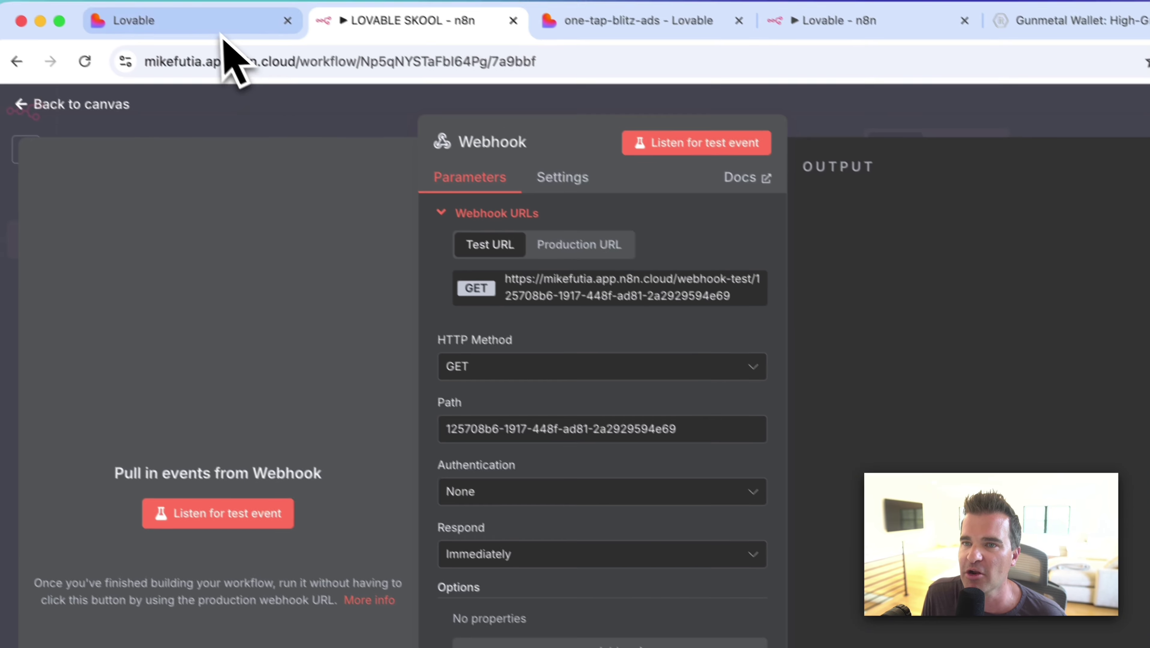
click(237, 31)
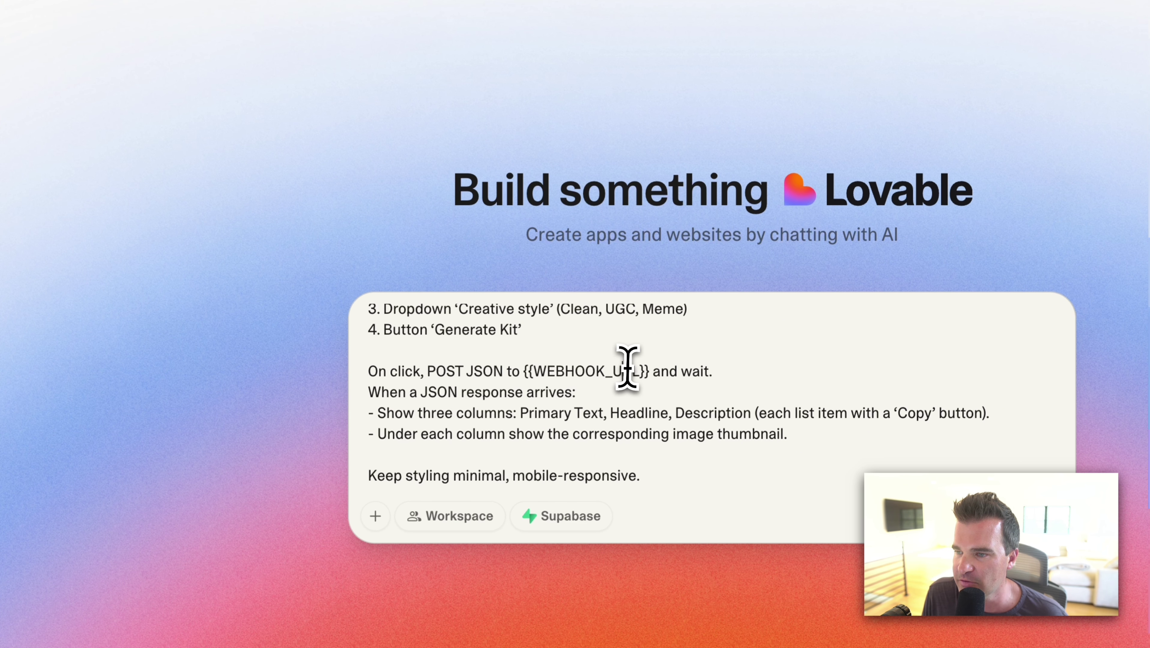
Replace the {{WEBHOOK_URL}} placeholder with the n8n webhook test URL.
drag(648, 370, 553, 370)
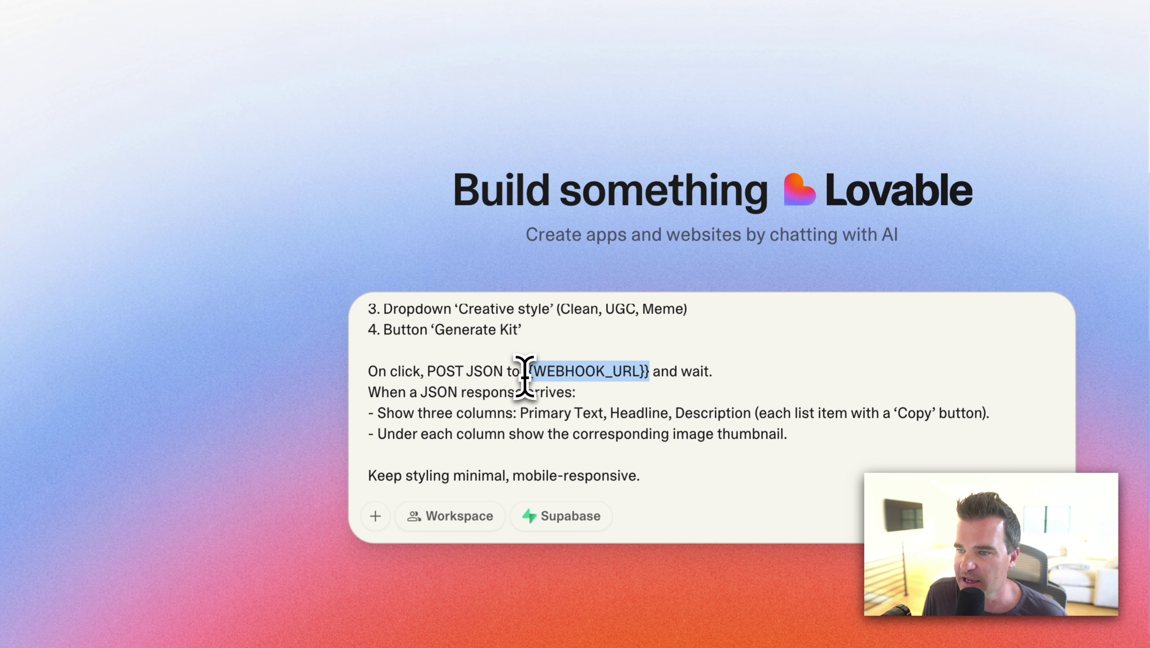
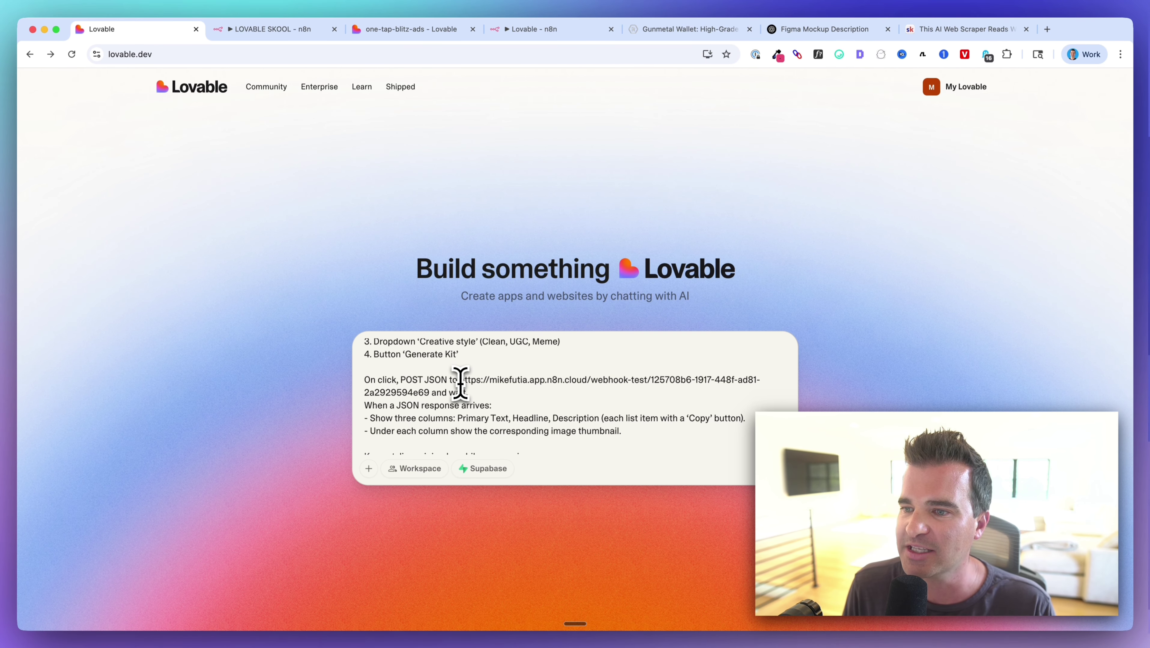
scroll(459, 383, down, 2)
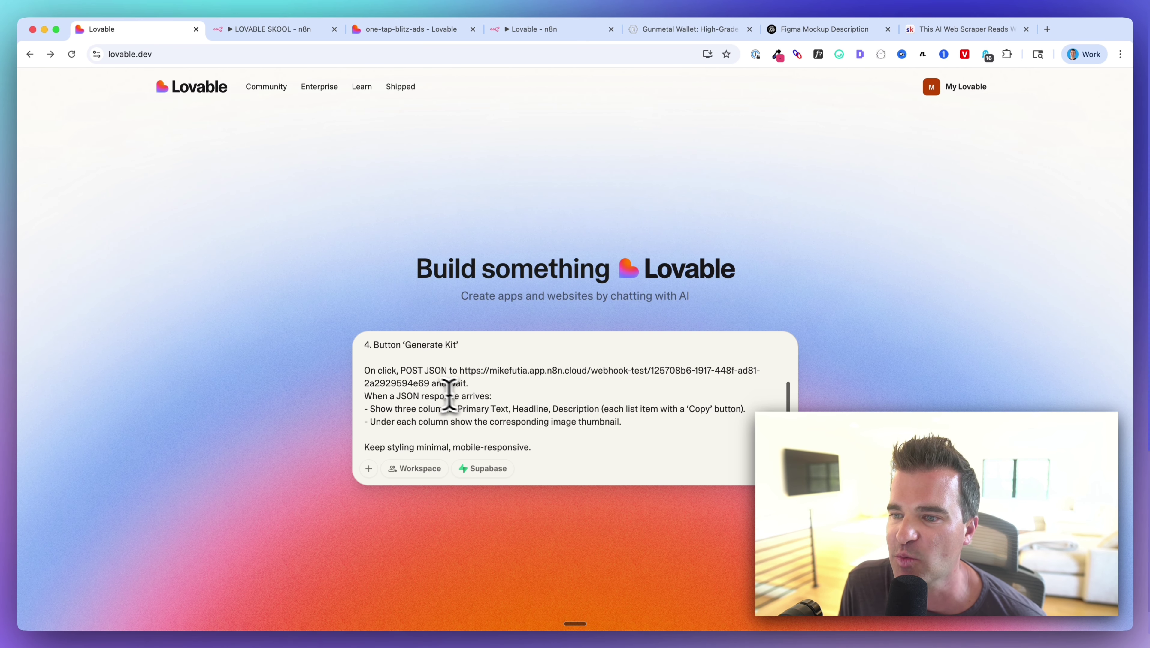
scroll(461, 400, down, 1)
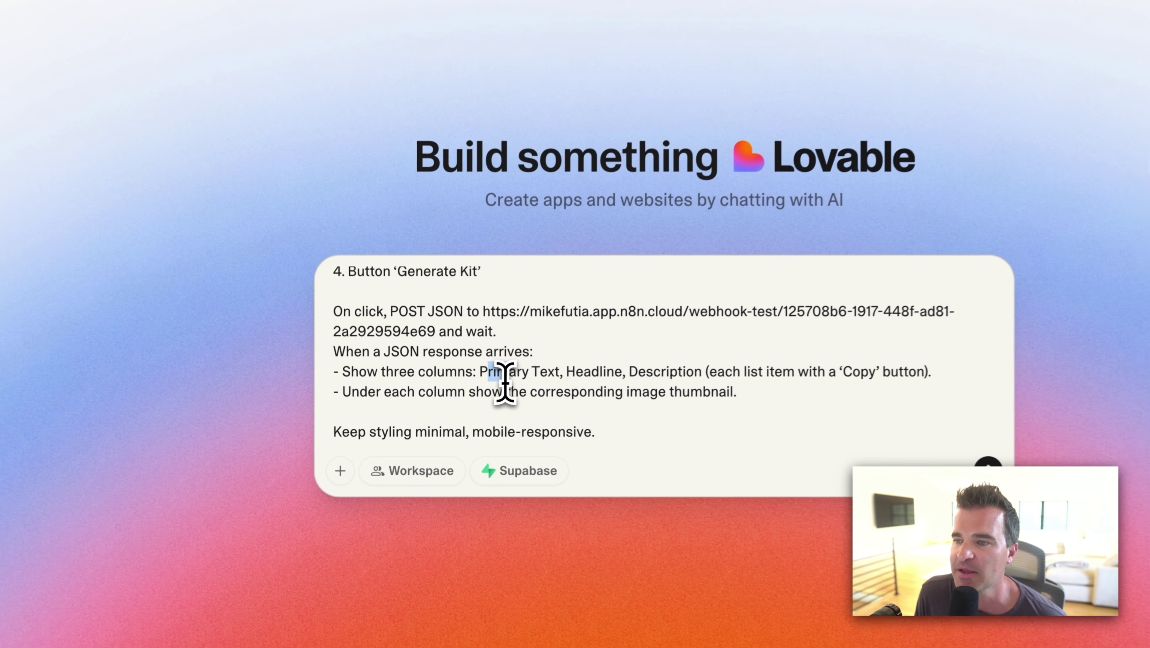
Change 'each column' to 'the columns' so image thumbnails appear under the columns.
drag(509, 396, 515, 399)
drag(575, 376, 717, 369)
scroll(590, 345, down, 5)
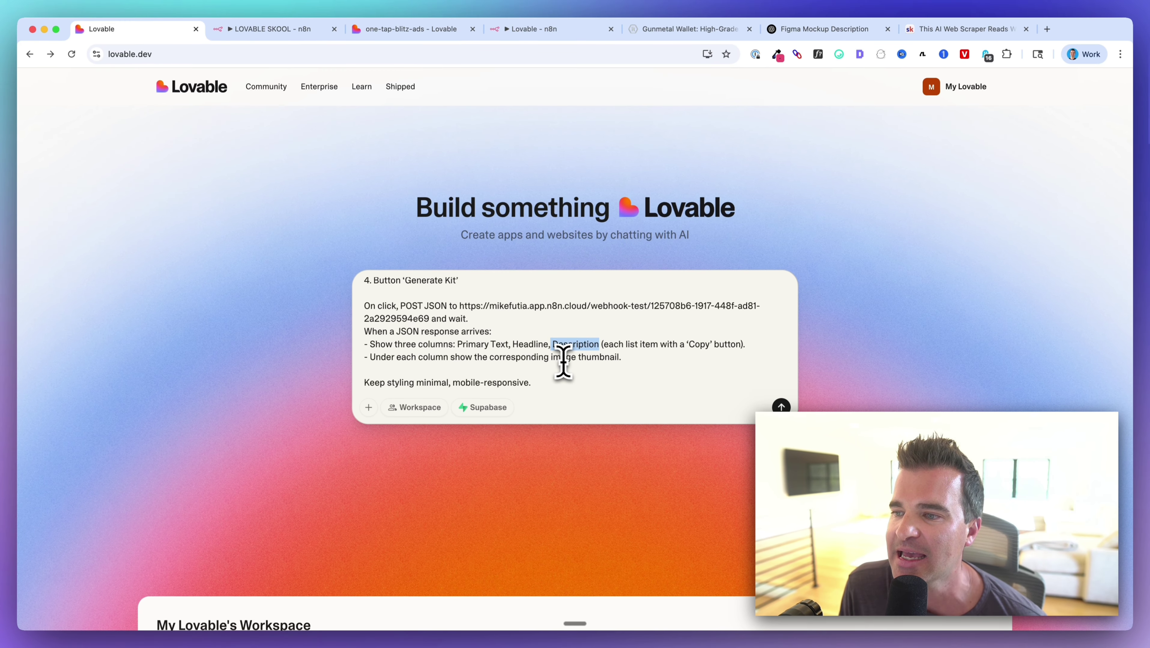
scroll(526, 368, down, 1)
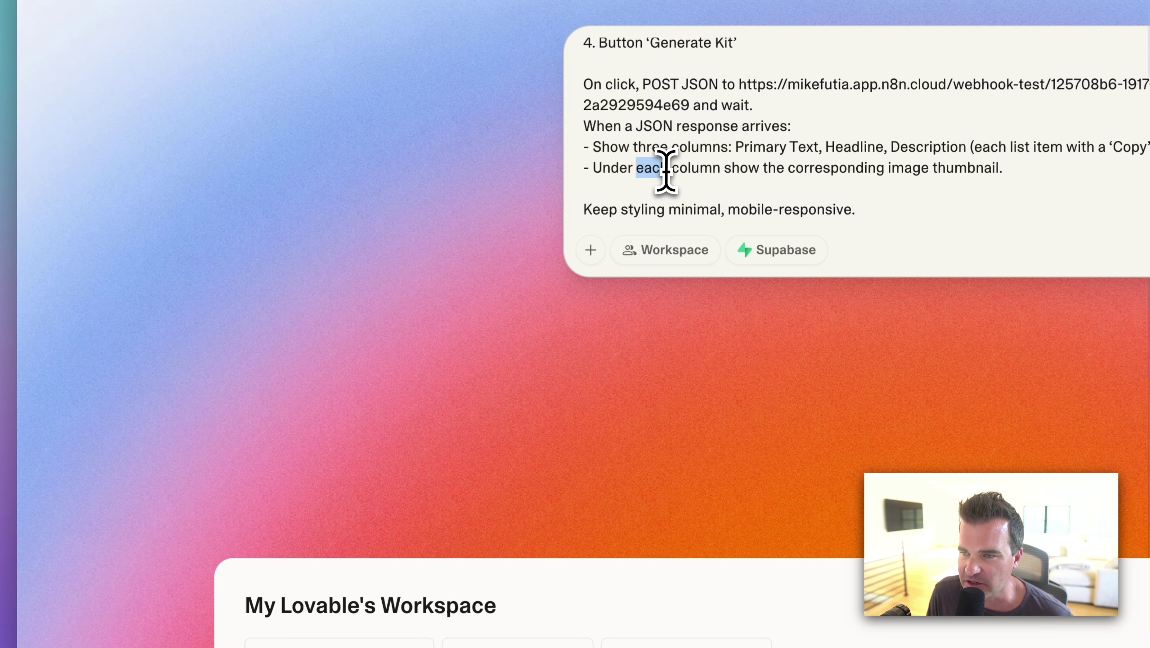
text(the)
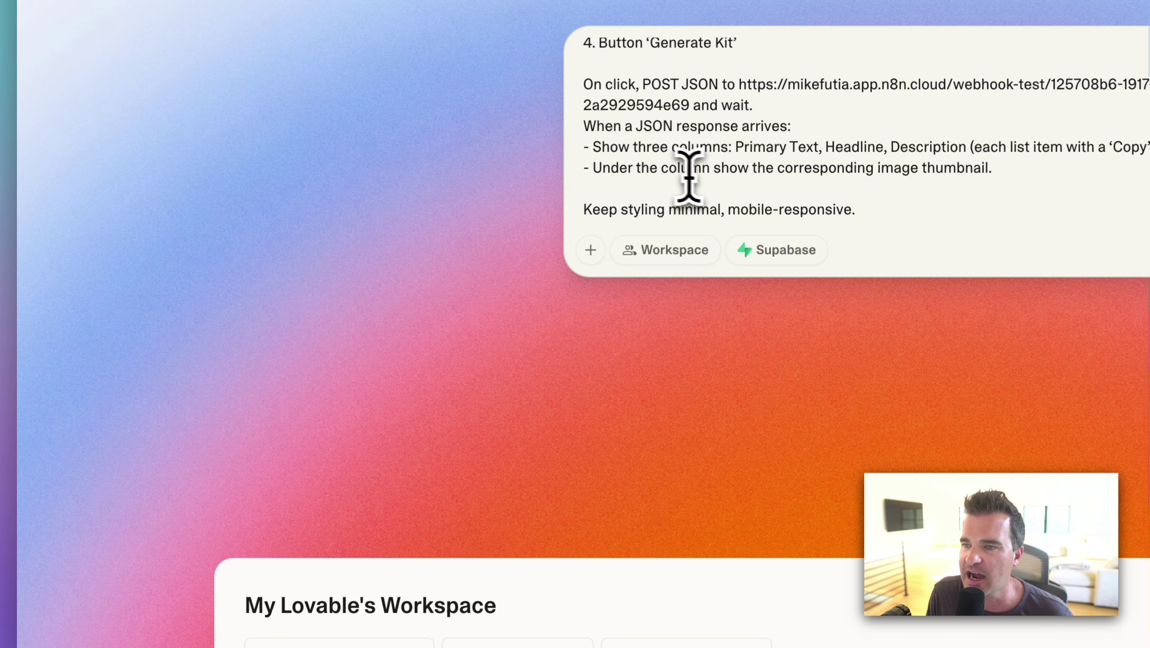
text(s)
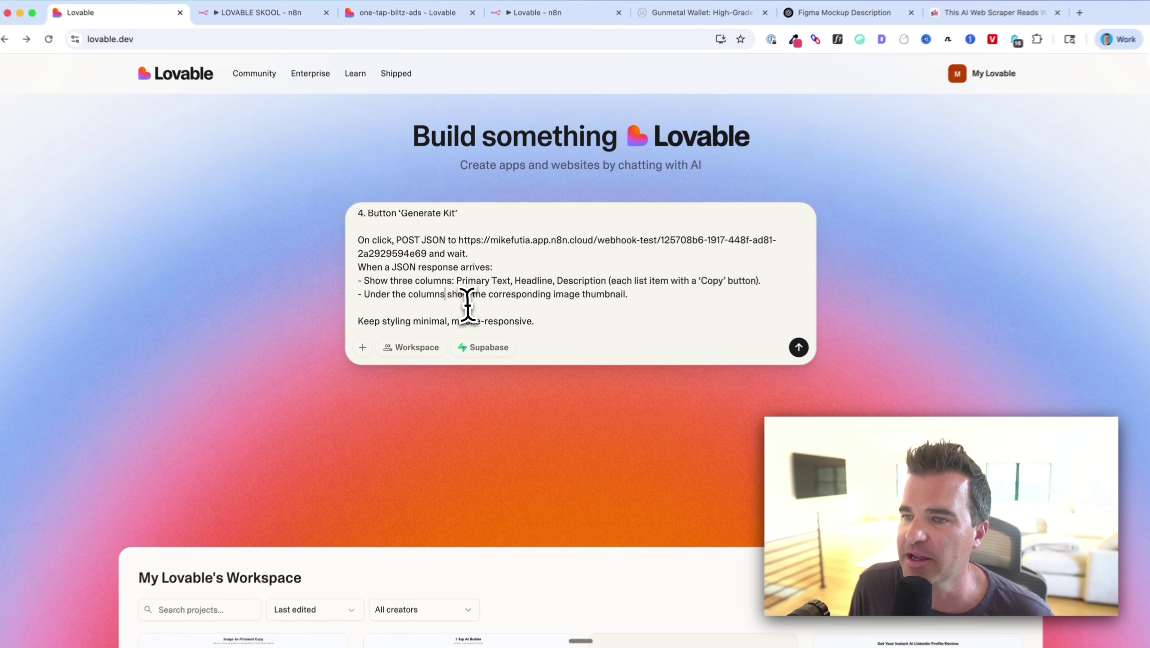
scroll(468, 305, up, 1)
scroll(468, 305, down, 1)
scroll(327, 318, up, 2)
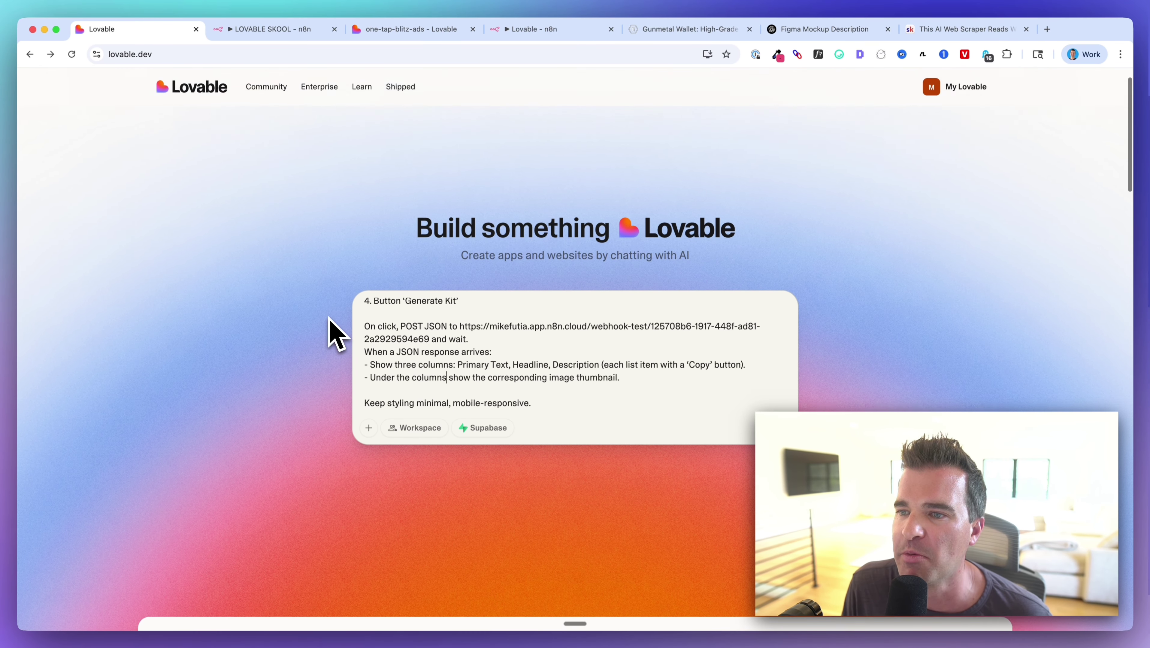
scroll(457, 367, up, 5)
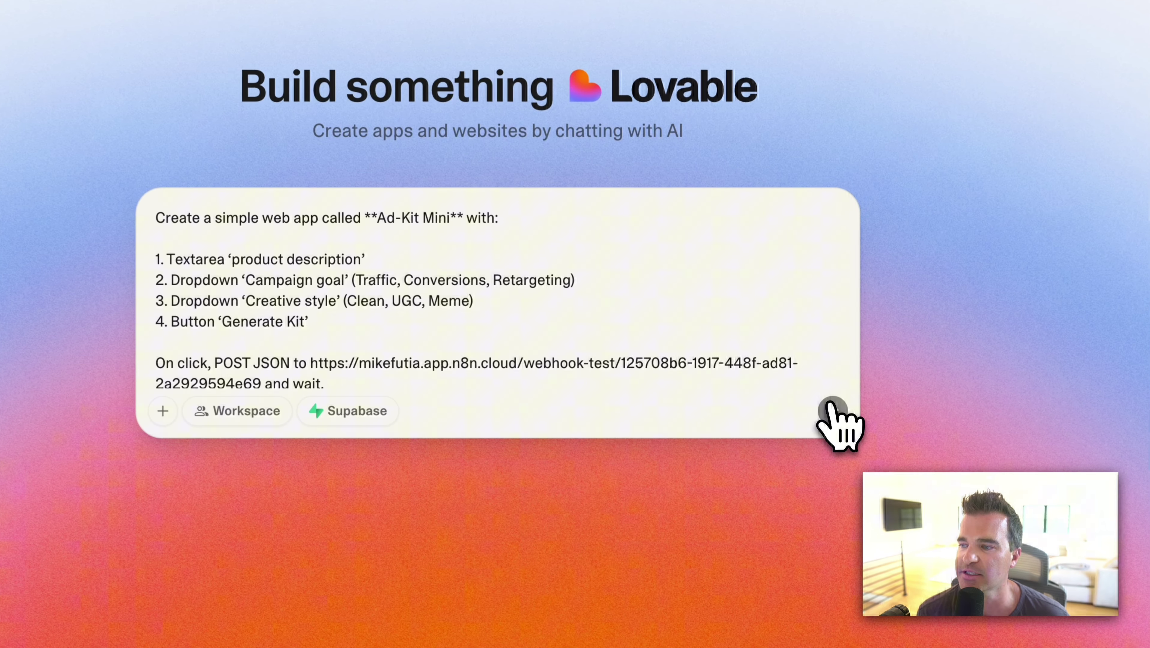
Submit the prompt and wait for the adkit-mini-creator project to build.
click(782, 467)
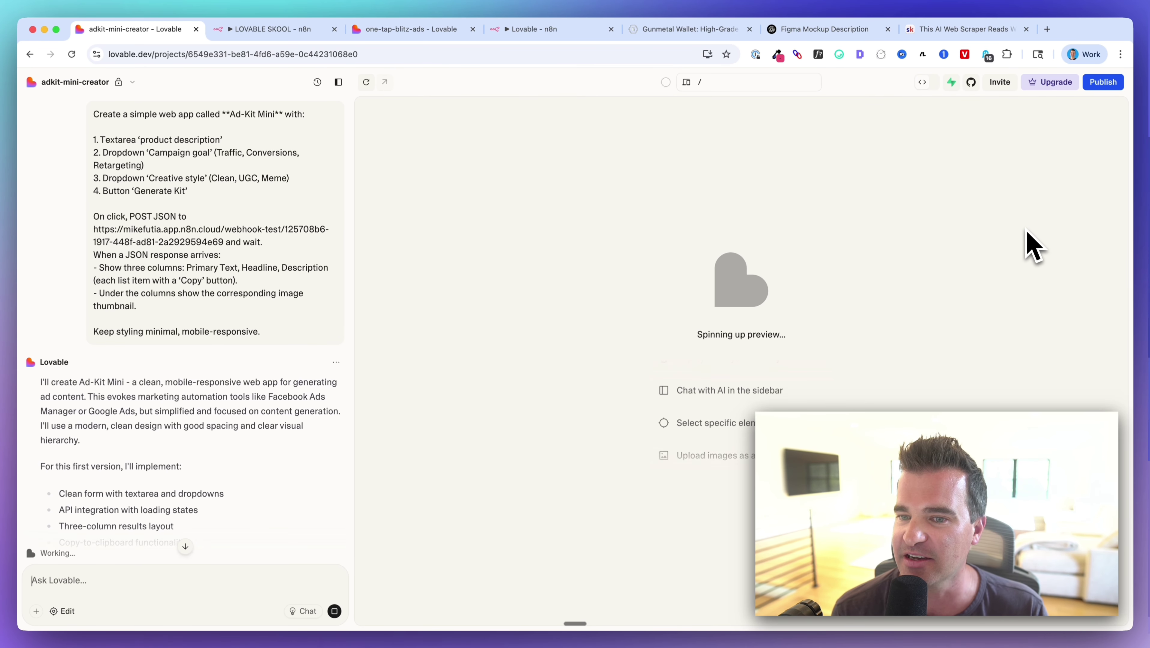
scroll(233, 295, down, 3)
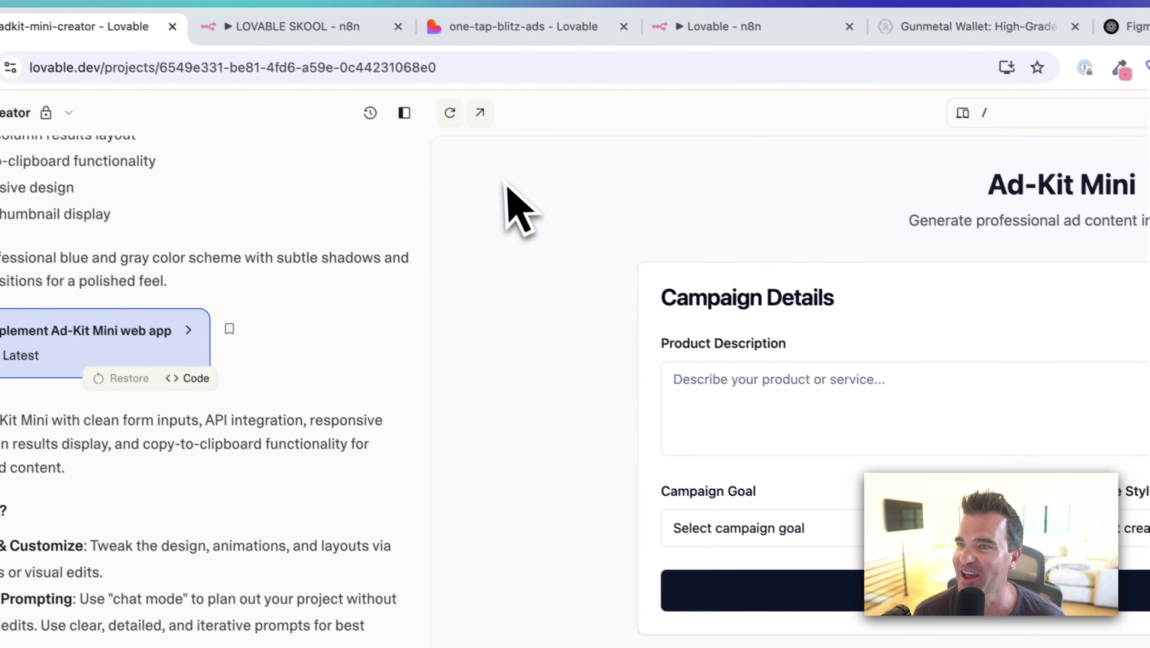
click(499, 35)
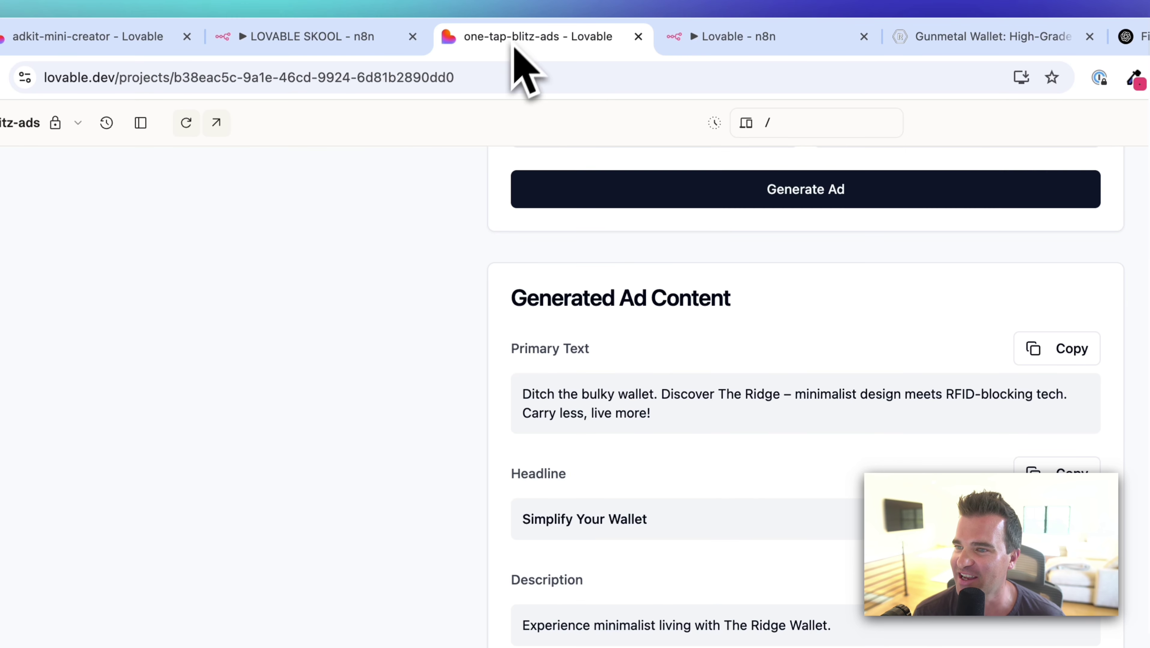
scroll(413, 302, up, 10)
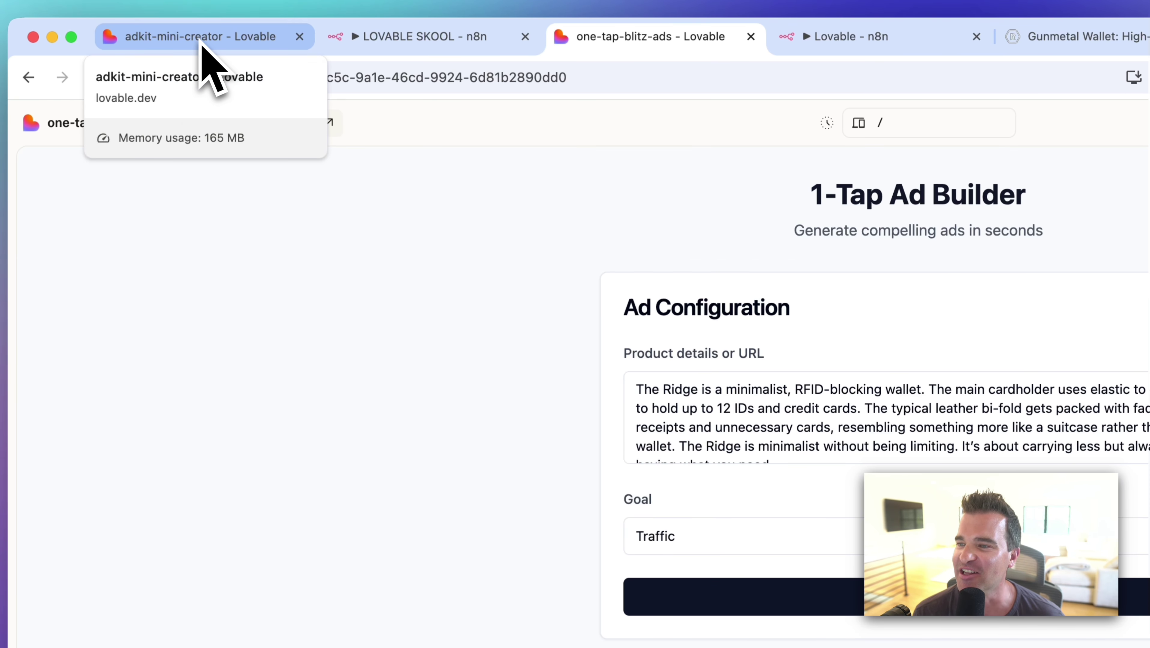
click(199, 39)
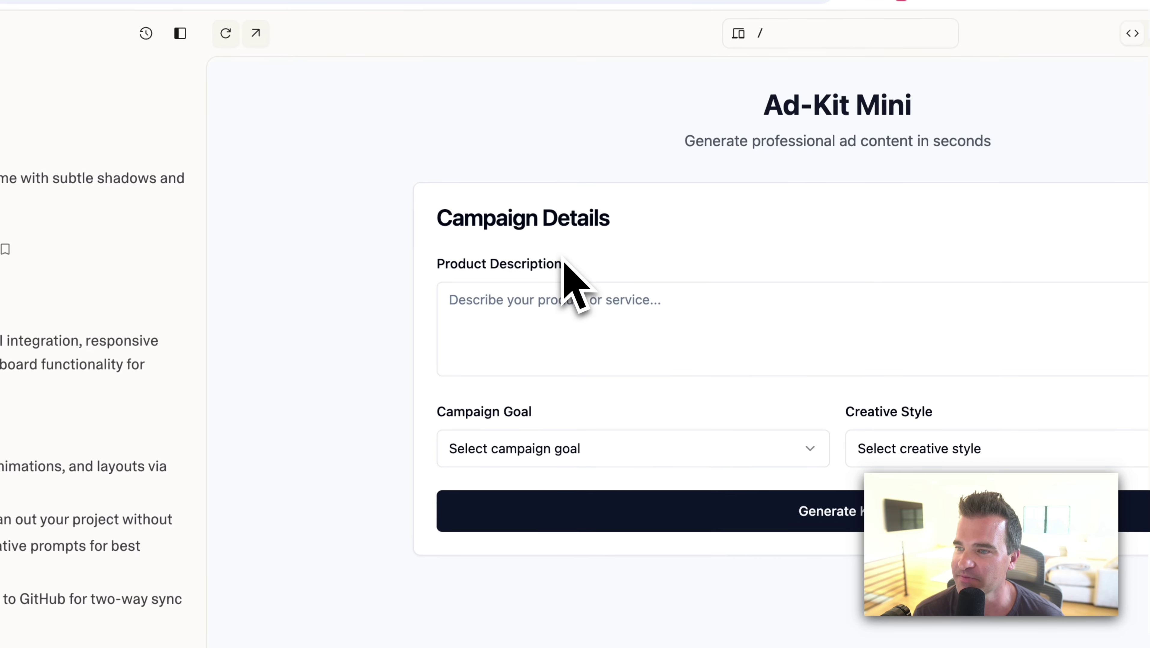
Check the Campaign Goal and Creative Style dropdown options in the preview.
click(493, 454)
click(493, 454)
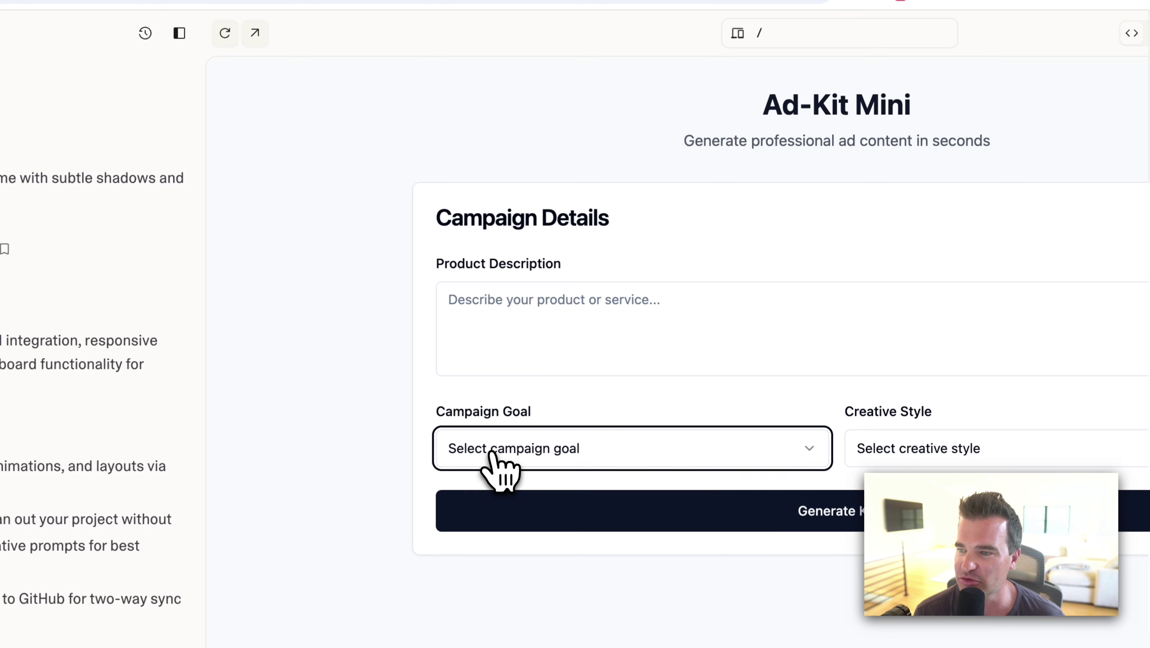
click(921, 453)
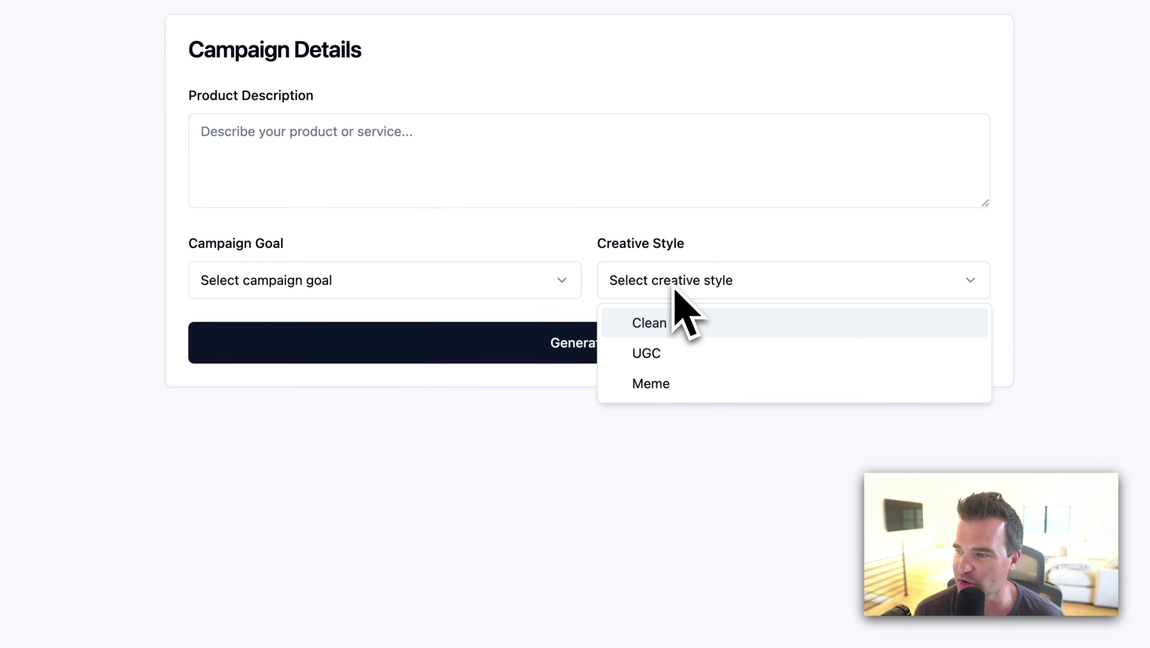
click(472, 563)
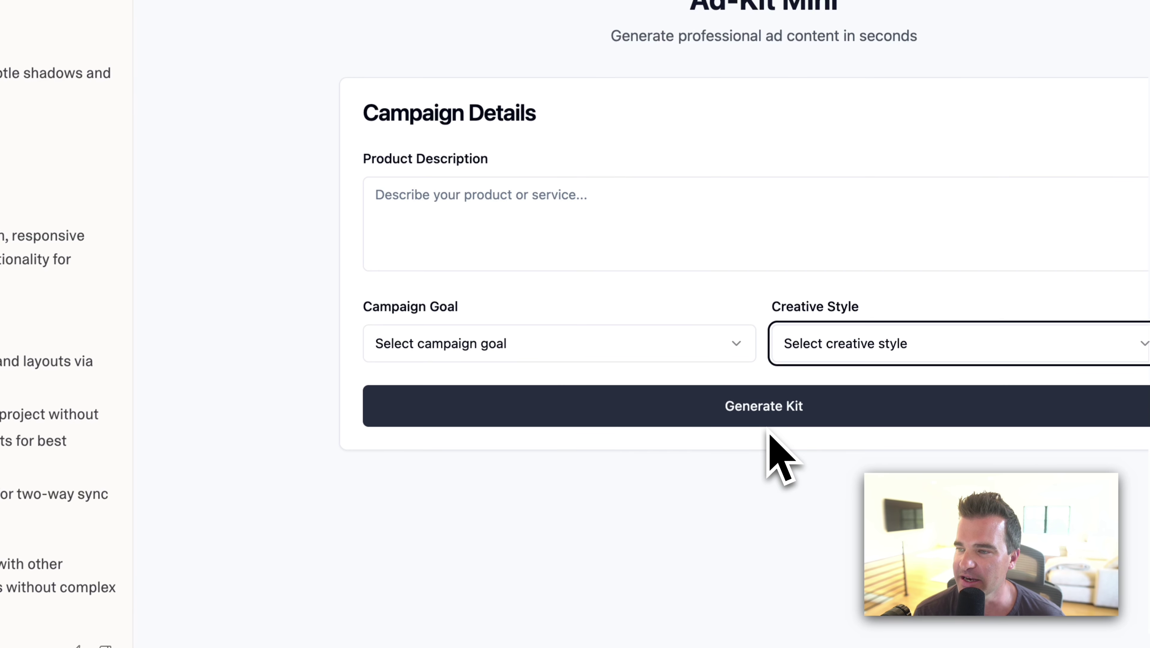
click(343, 492)
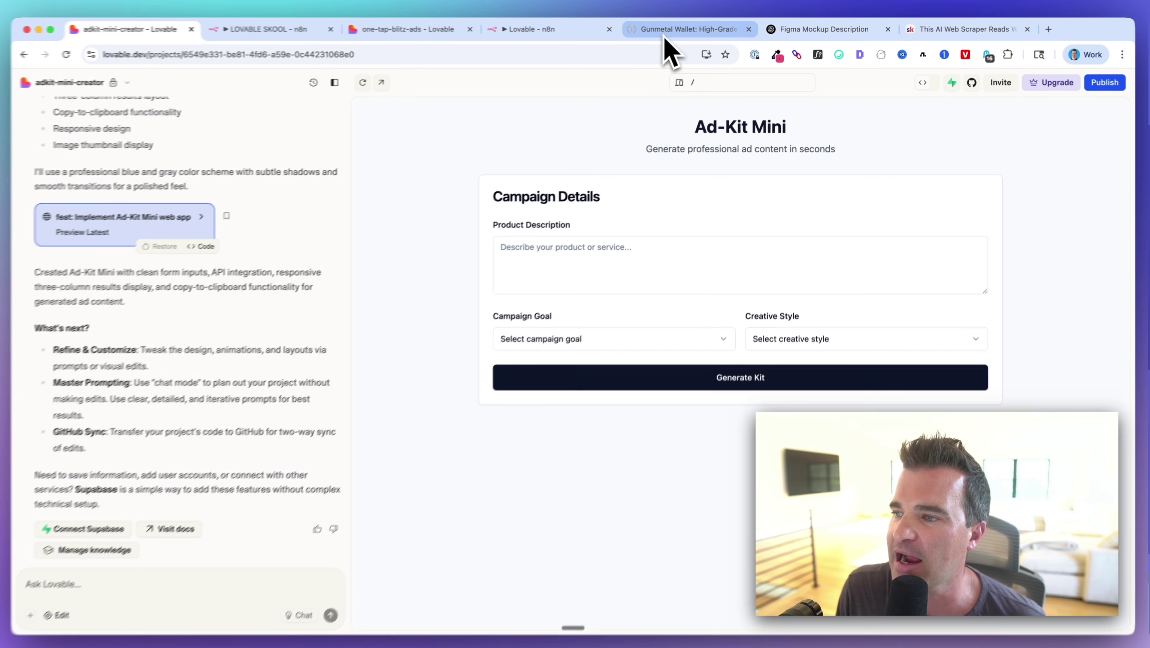
Copy the Gunmetal Wallet's full product description from the Ridge website.
click(666, 35)
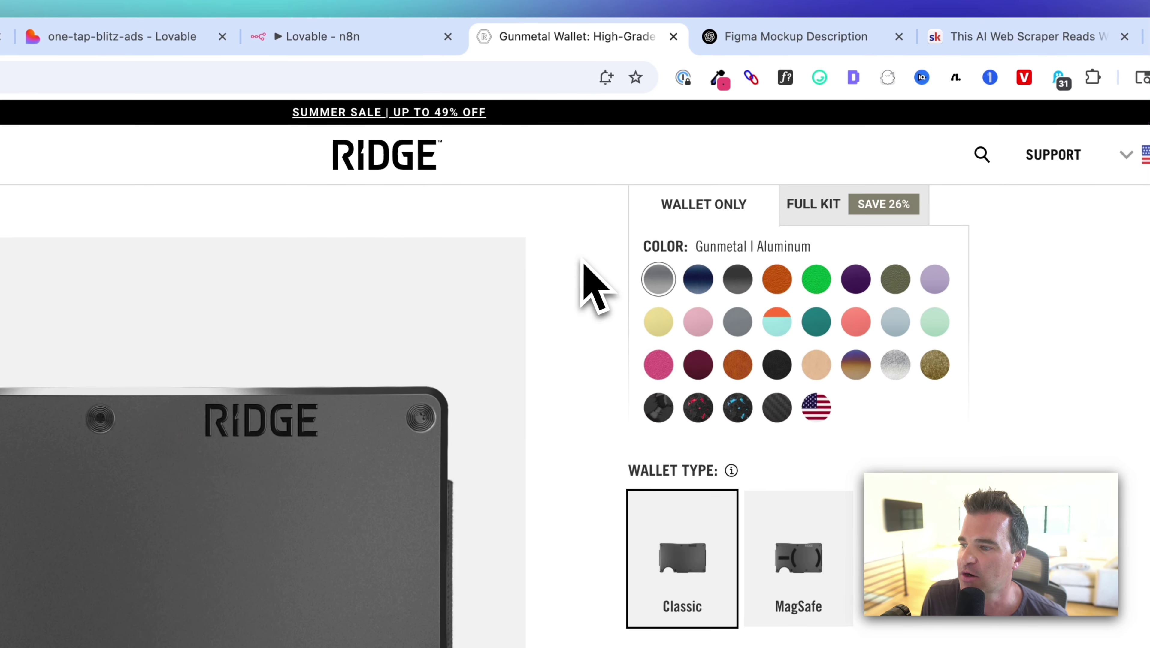
scroll(697, 181, down, 5)
scroll(590, 286, down, 5)
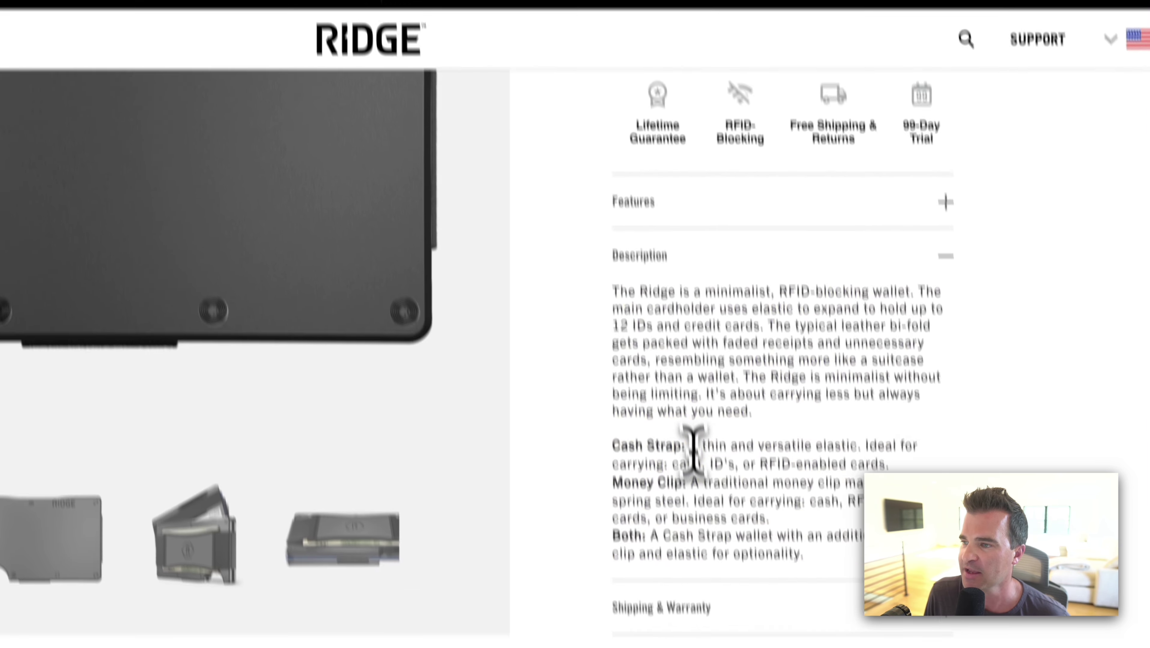
drag(629, 408, 685, 424)
drag(661, 234, 807, 489)
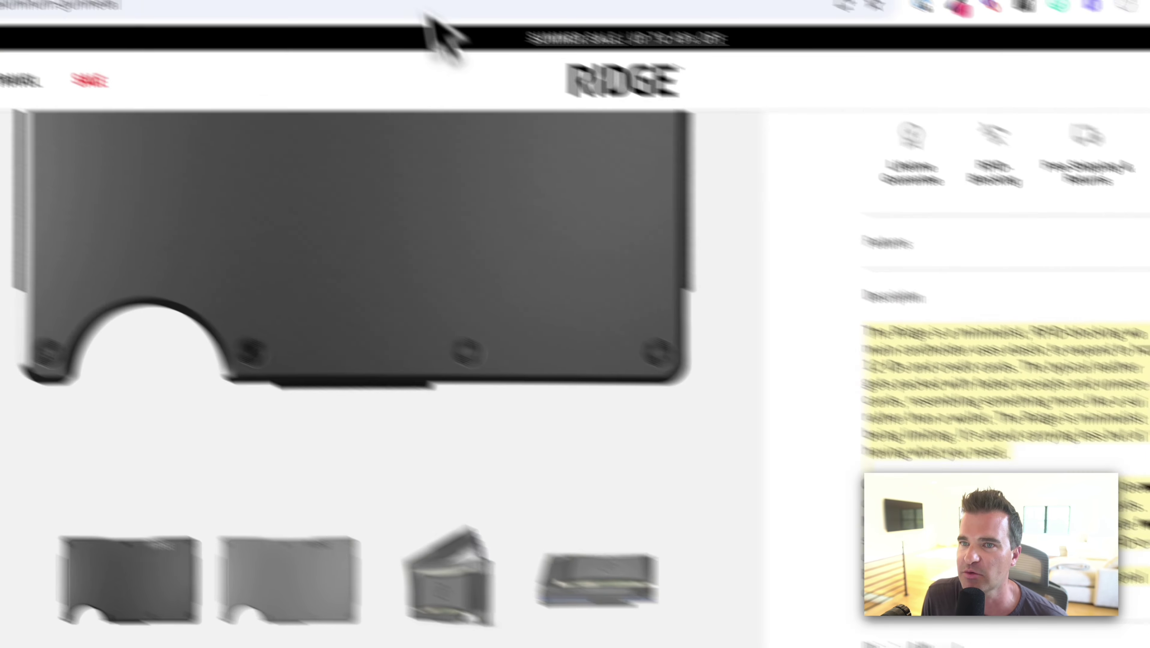
click(179, 36)
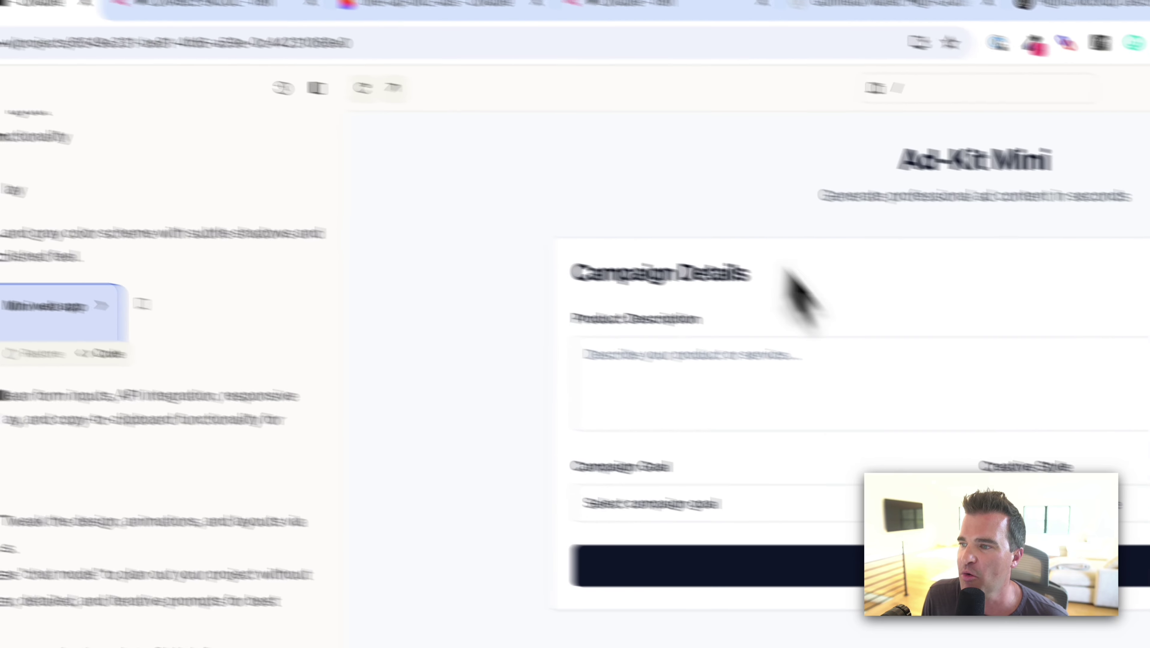
Fill the form with the wallet description, Conversions goal and Clean creative style.
click(551, 373)
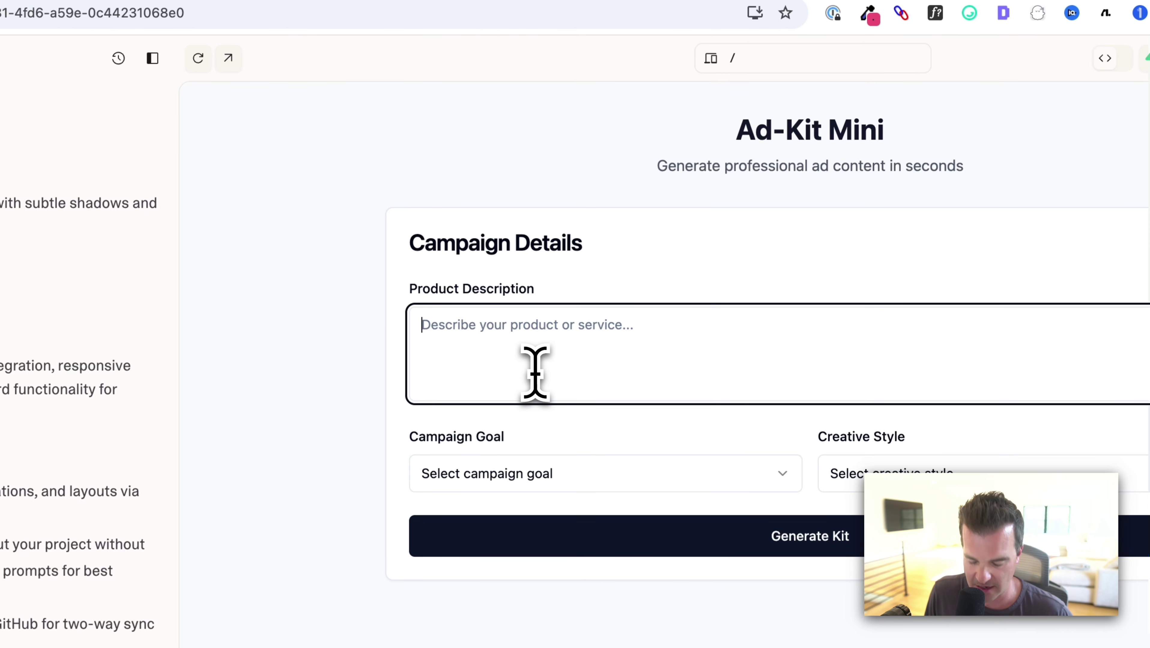
key(super+v)
scroll(567, 385, up, 3)
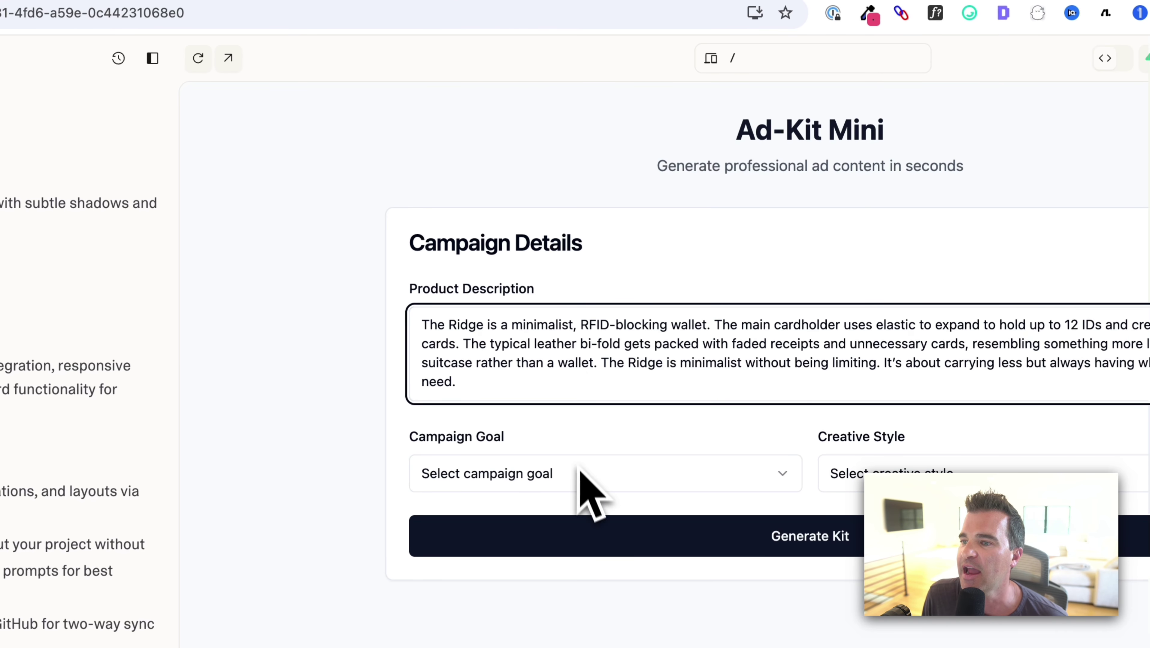
click(581, 476)
click(473, 437)
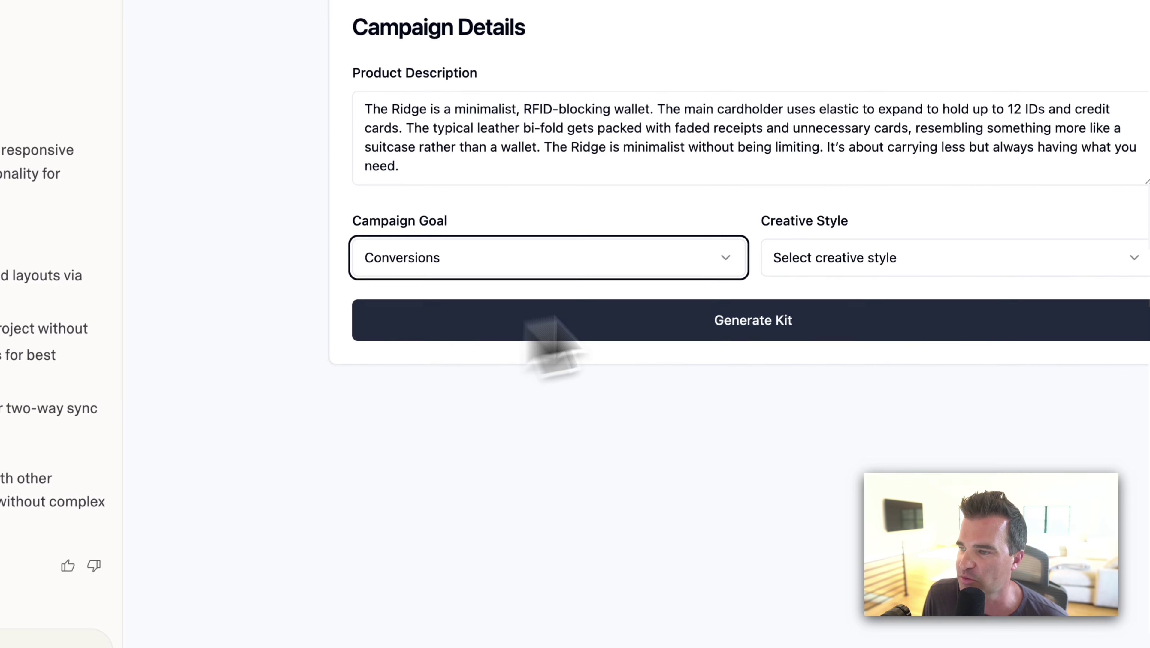
click(908, 364)
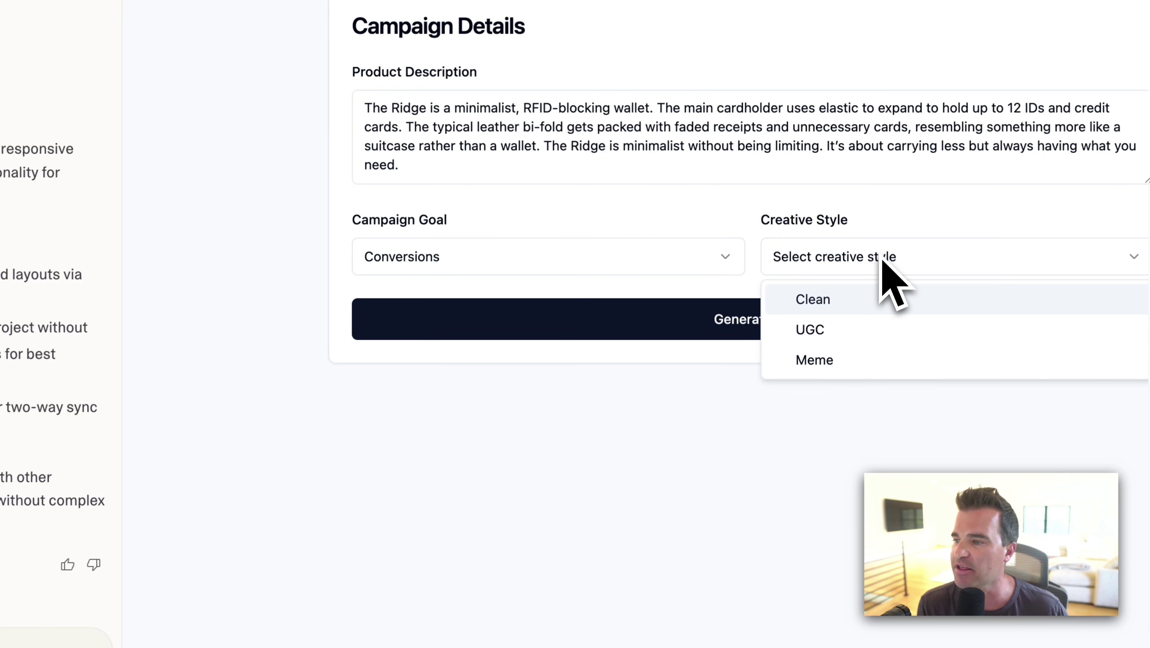
click(828, 301)
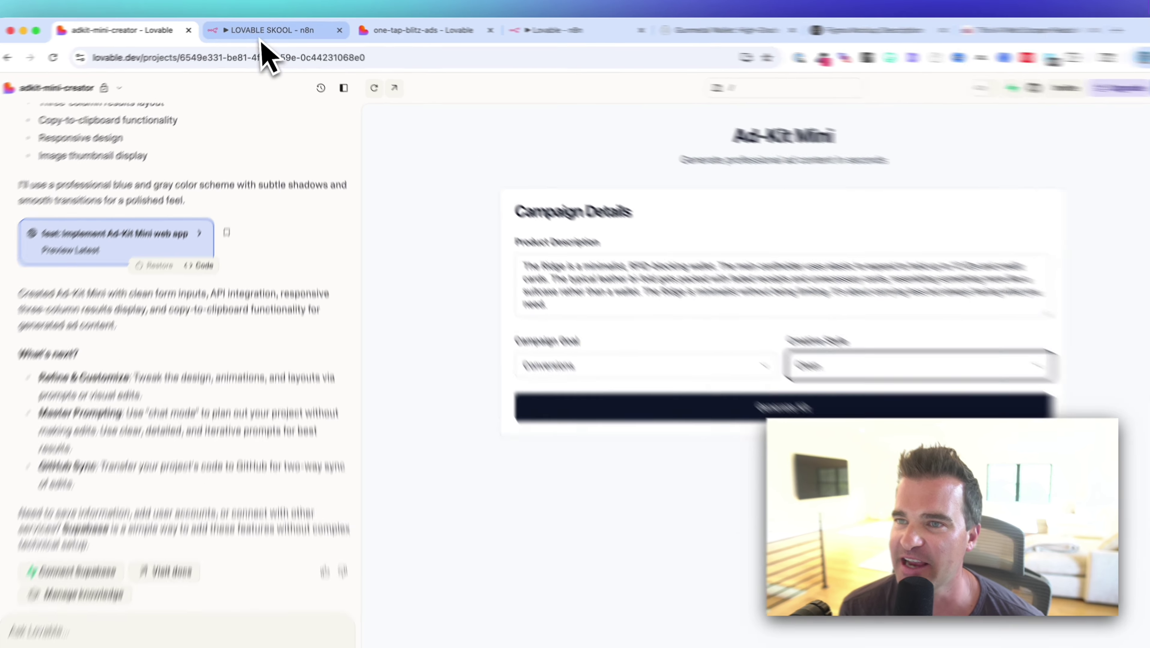
click(271, 29)
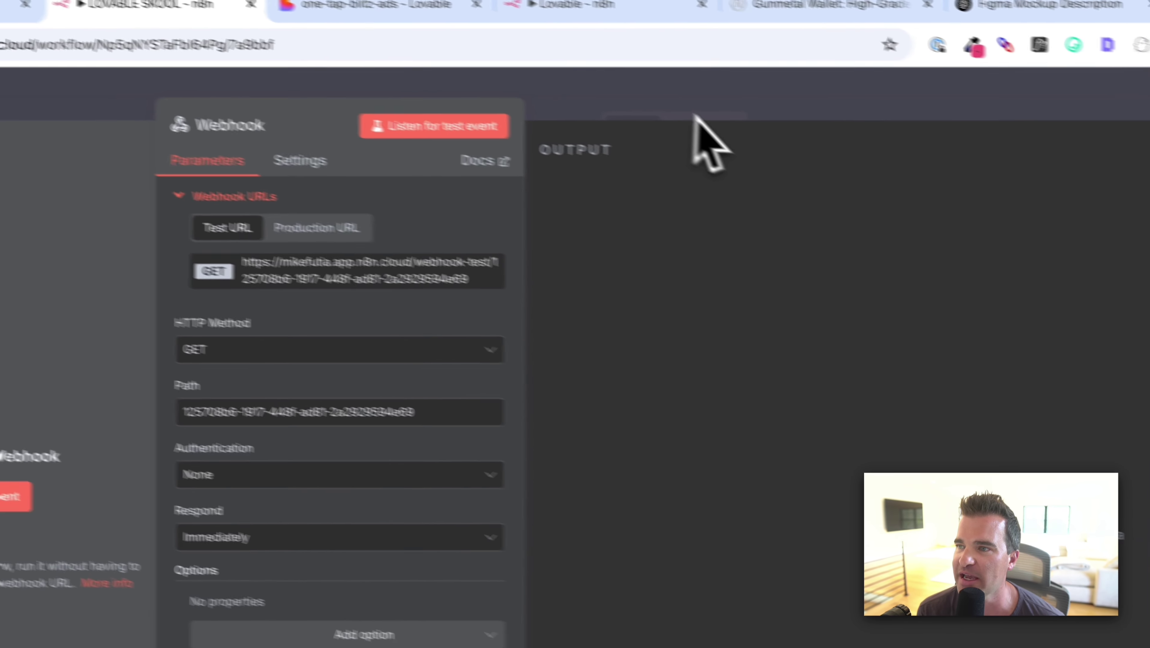
Move the Webhook node lower and start the workflow listening for a test call.
click(696, 117)
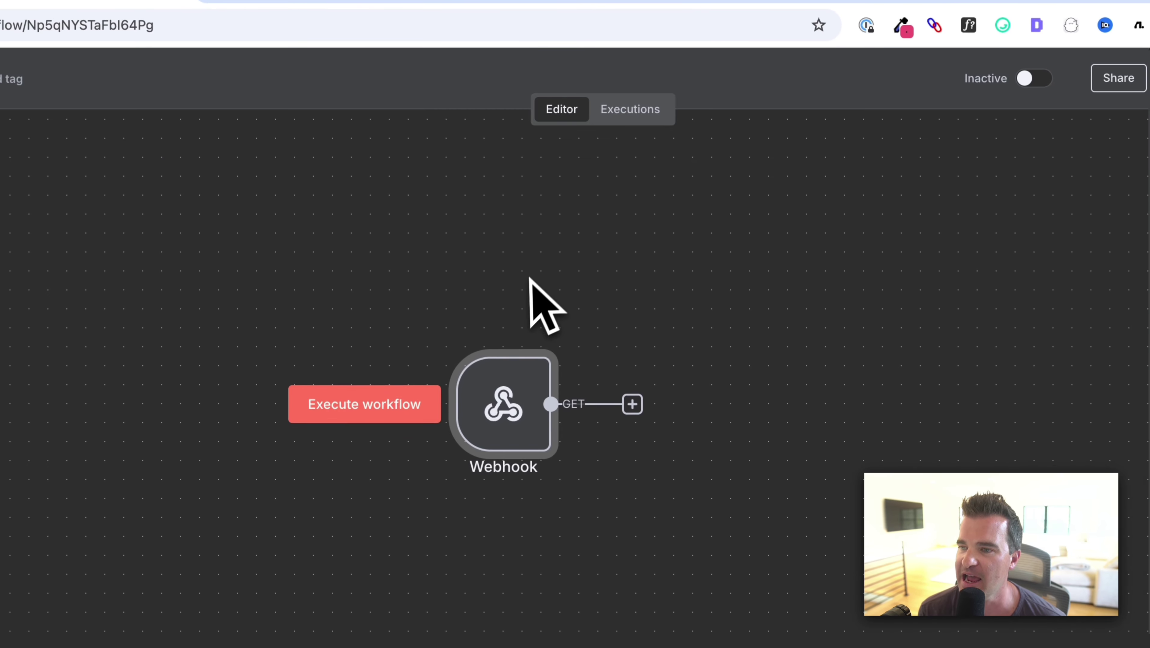
drag(528, 291, 544, 371)
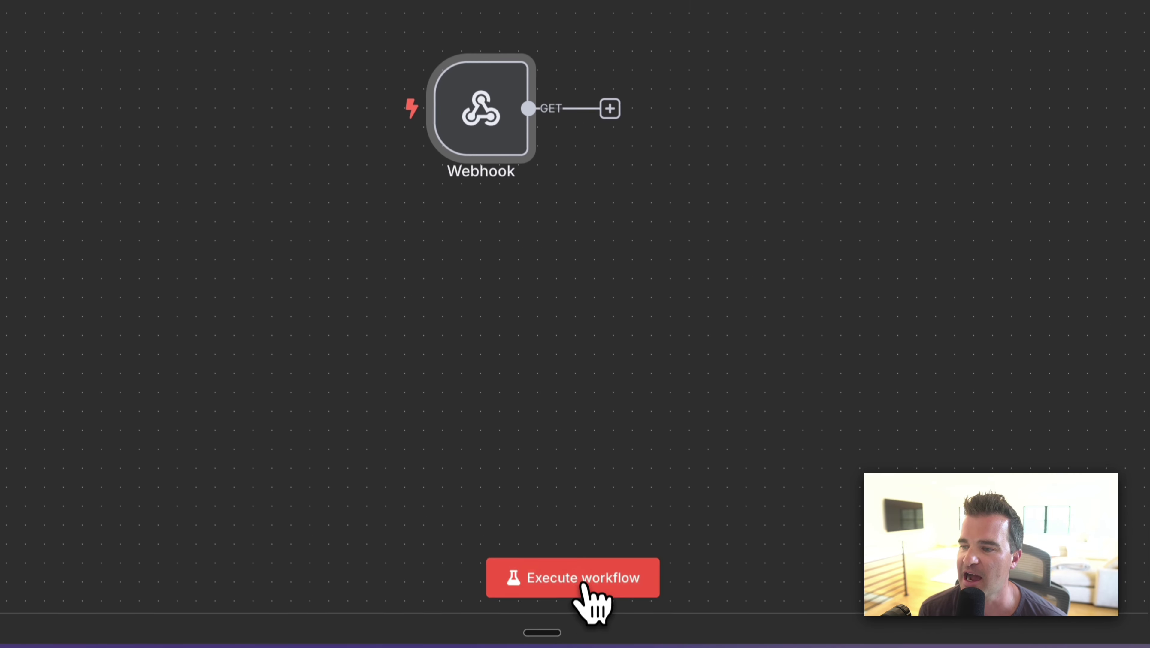
click(581, 585)
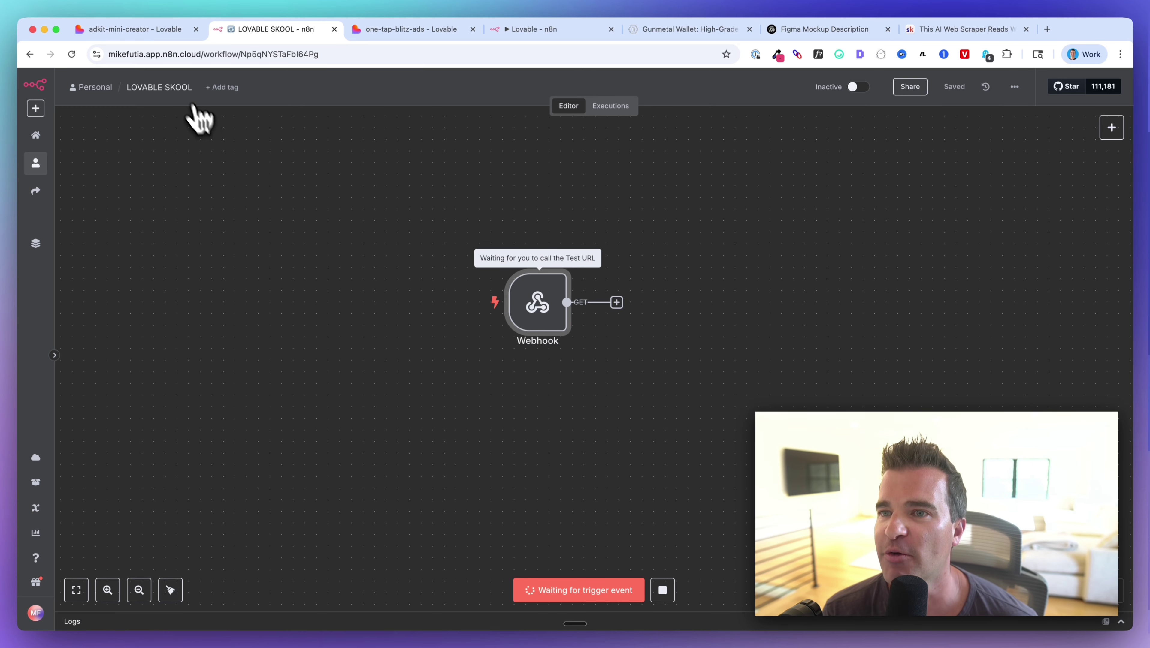
Submit the Ad-Kit Mini form with Generate Kit, check n8n, then return to Lovable.
click(145, 36)
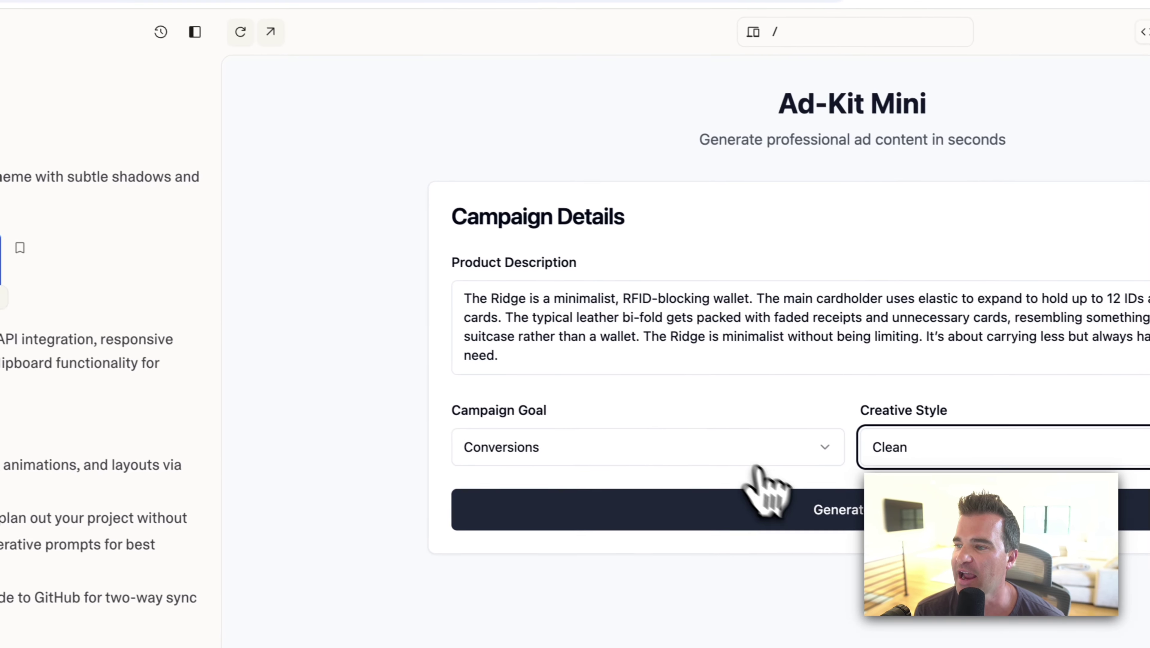
click(799, 510)
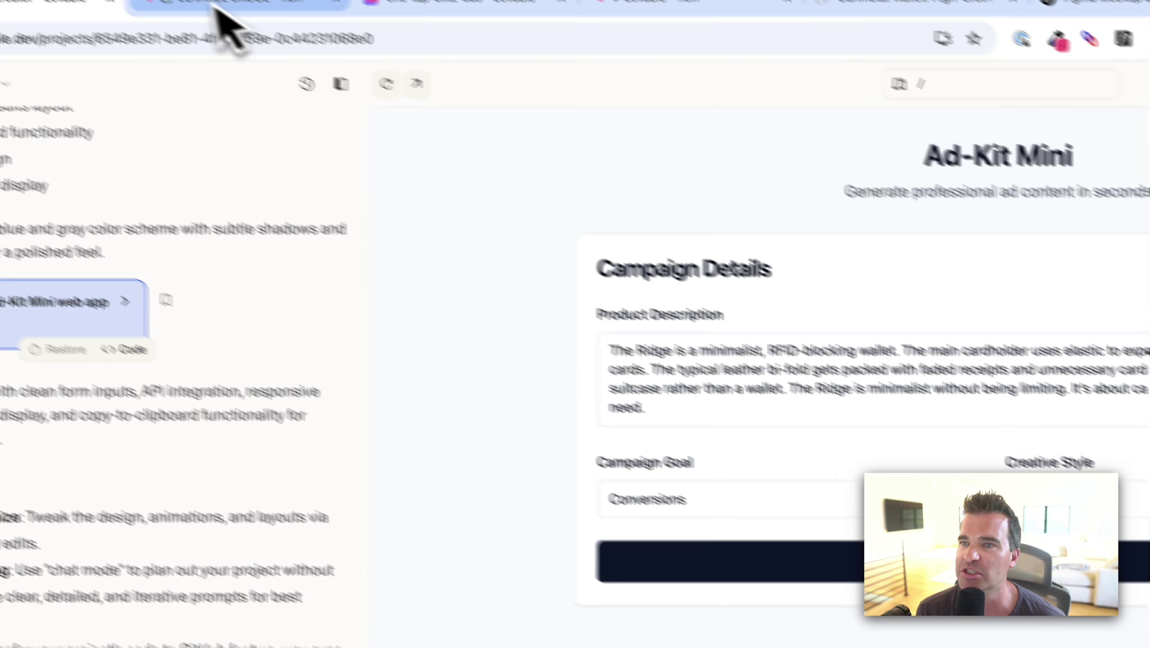
click(219, 7)
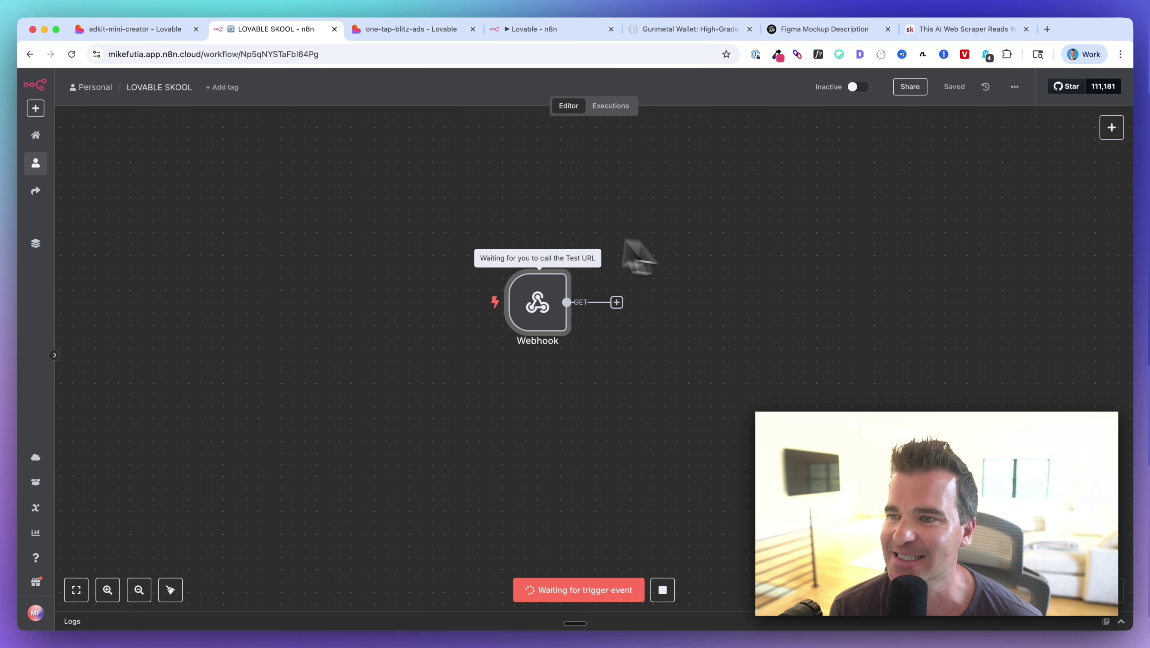
mouse_move(510, 307)
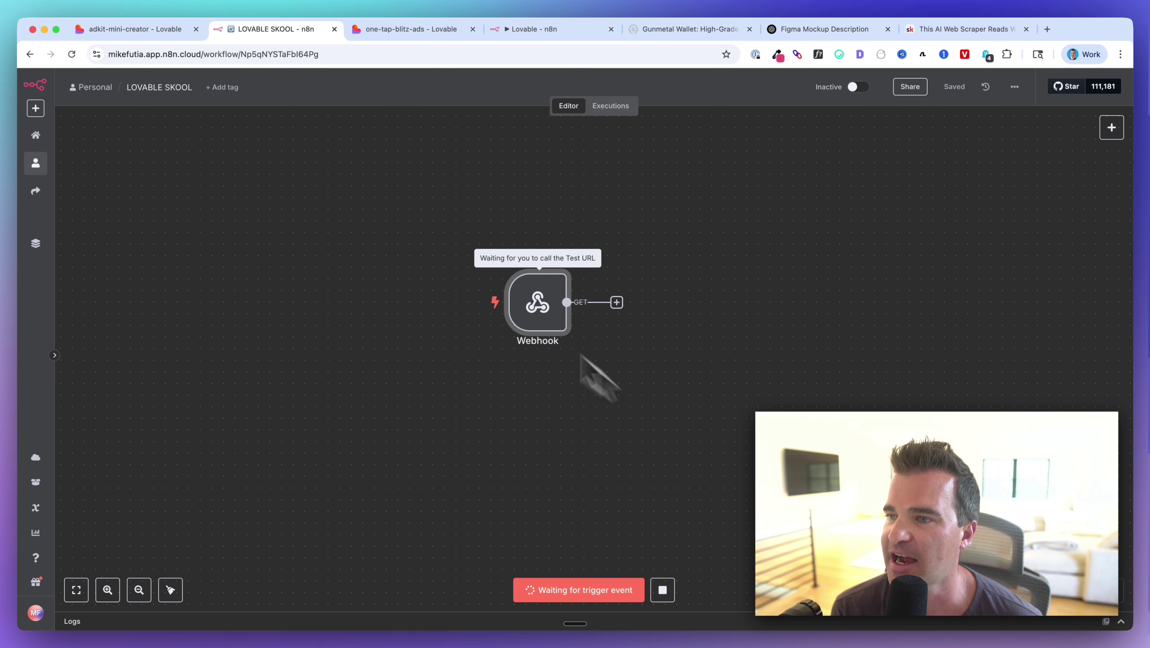
click(141, 35)
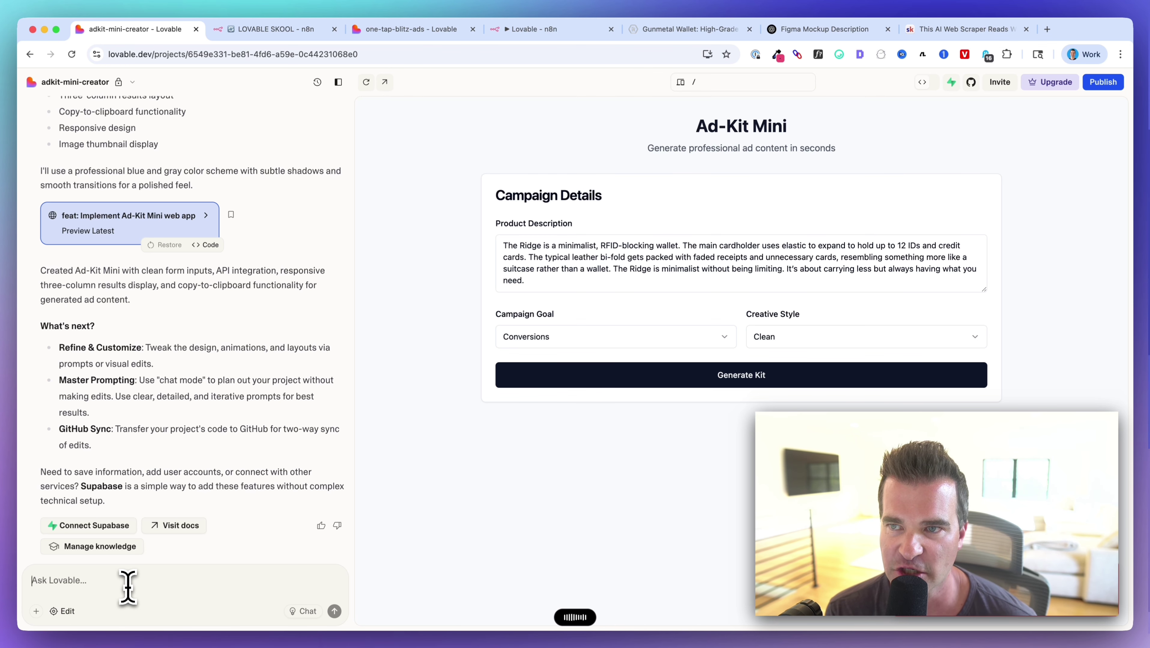
Stop the n8n test listener and copy the Webhook node's test URL.
click(236, 29)
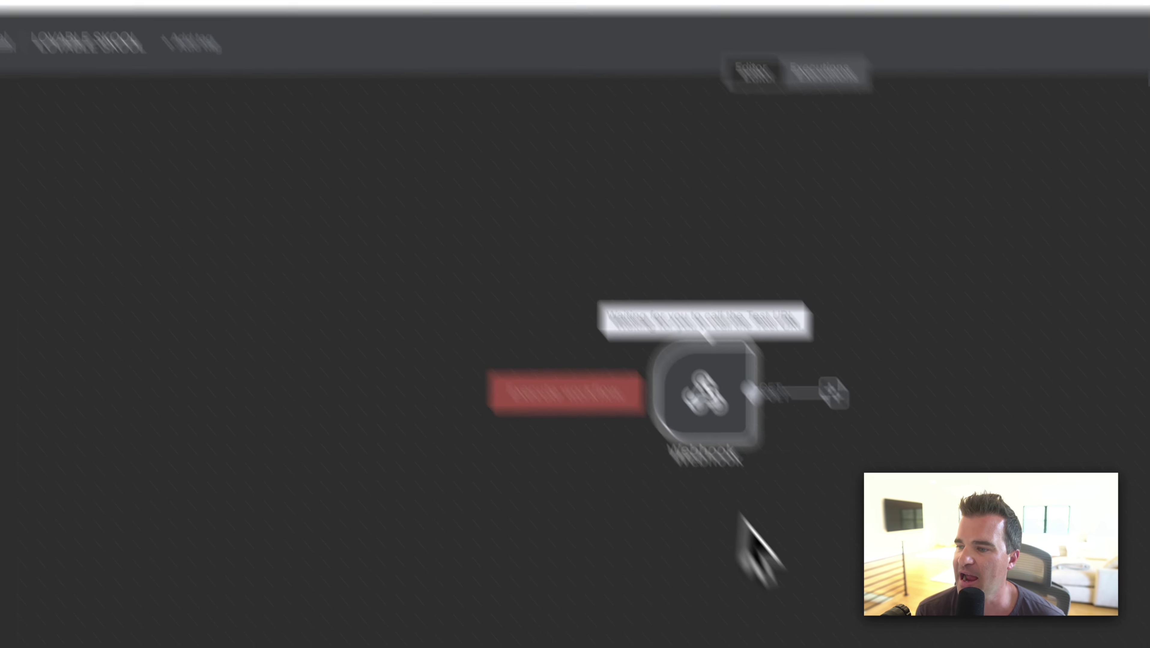
click(728, 641)
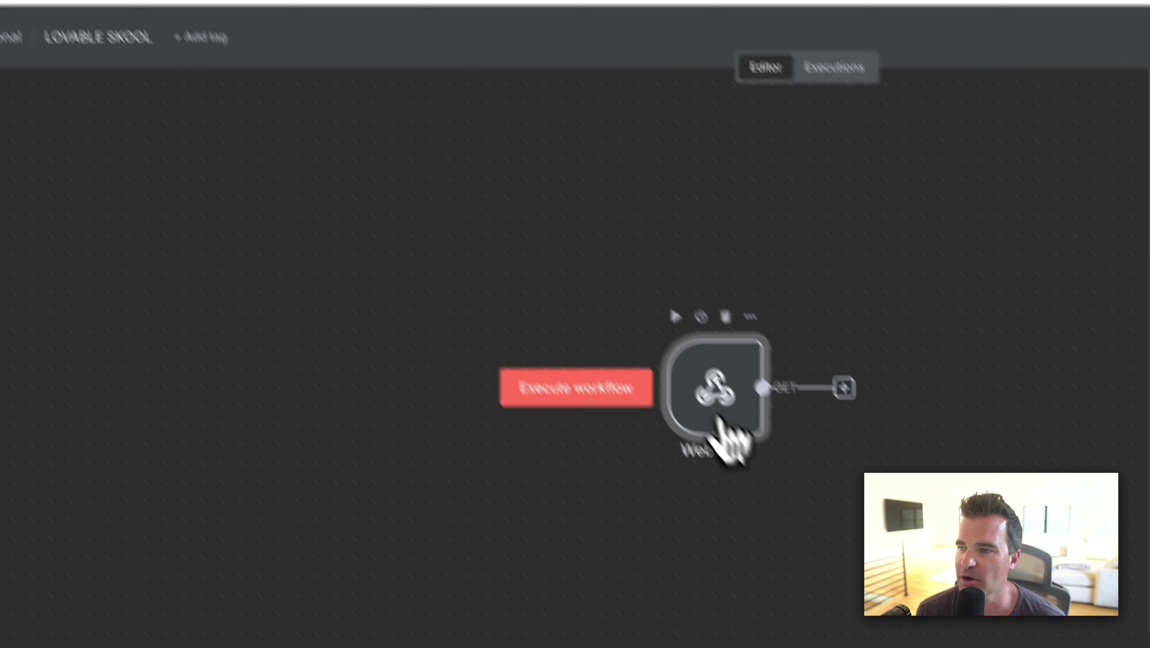
double_click(536, 215)
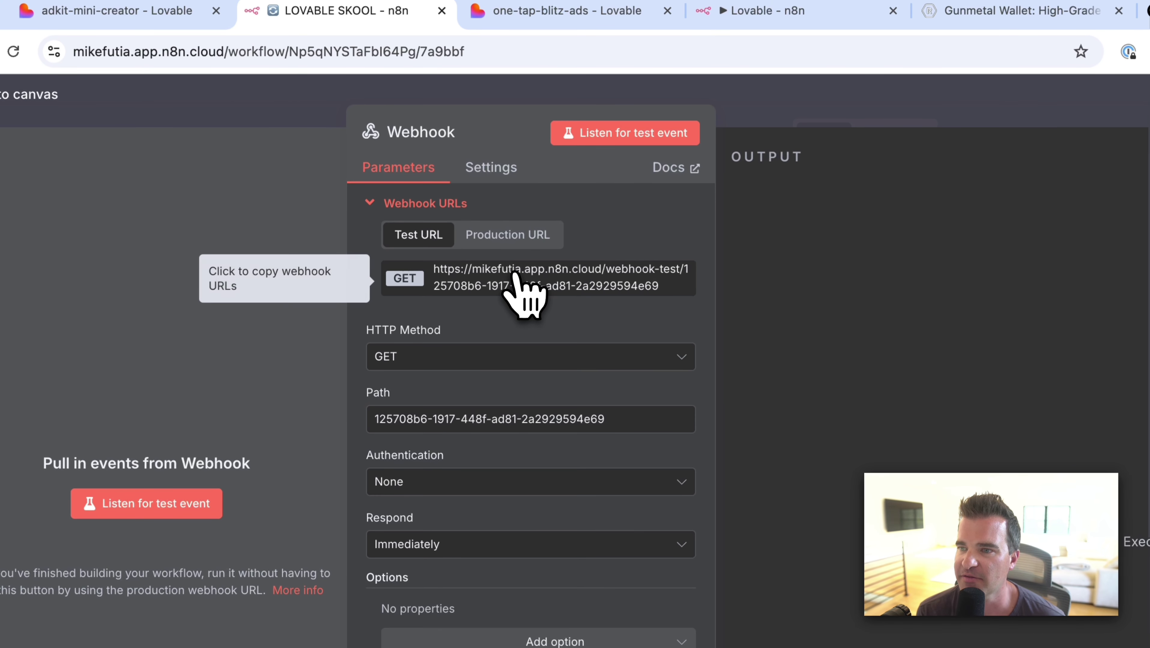
click(509, 271)
Send Lovable a bug report that the webhook isn't called, with the pasted test URL.
key(super+1)
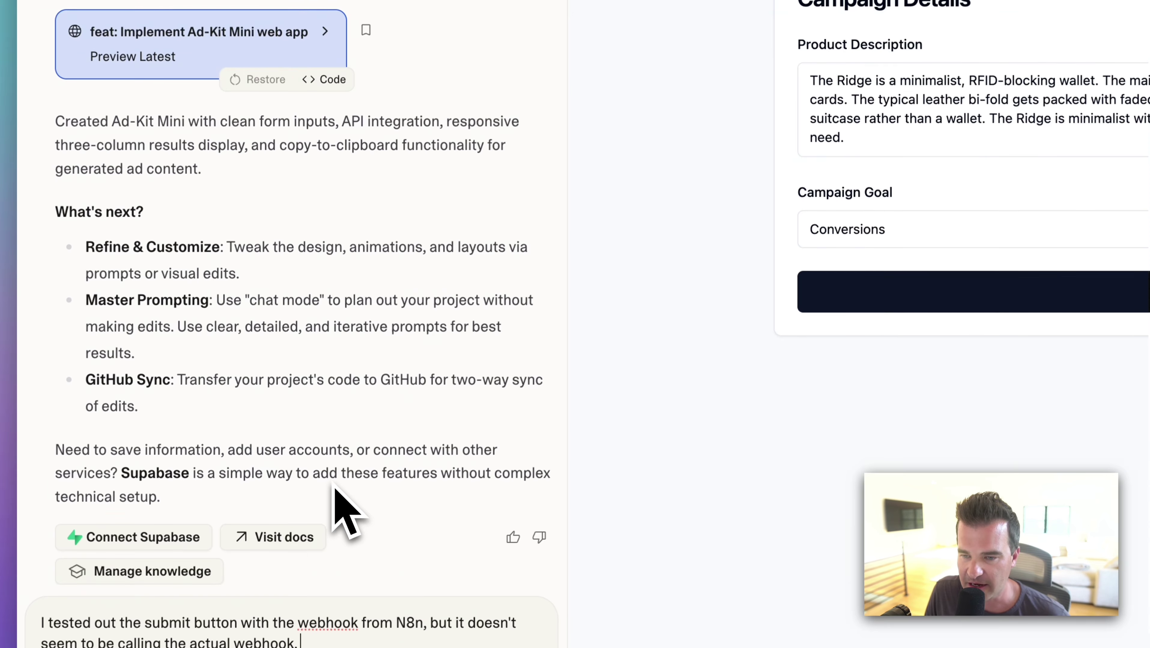
key(shift+Return)
key(shift+Return)
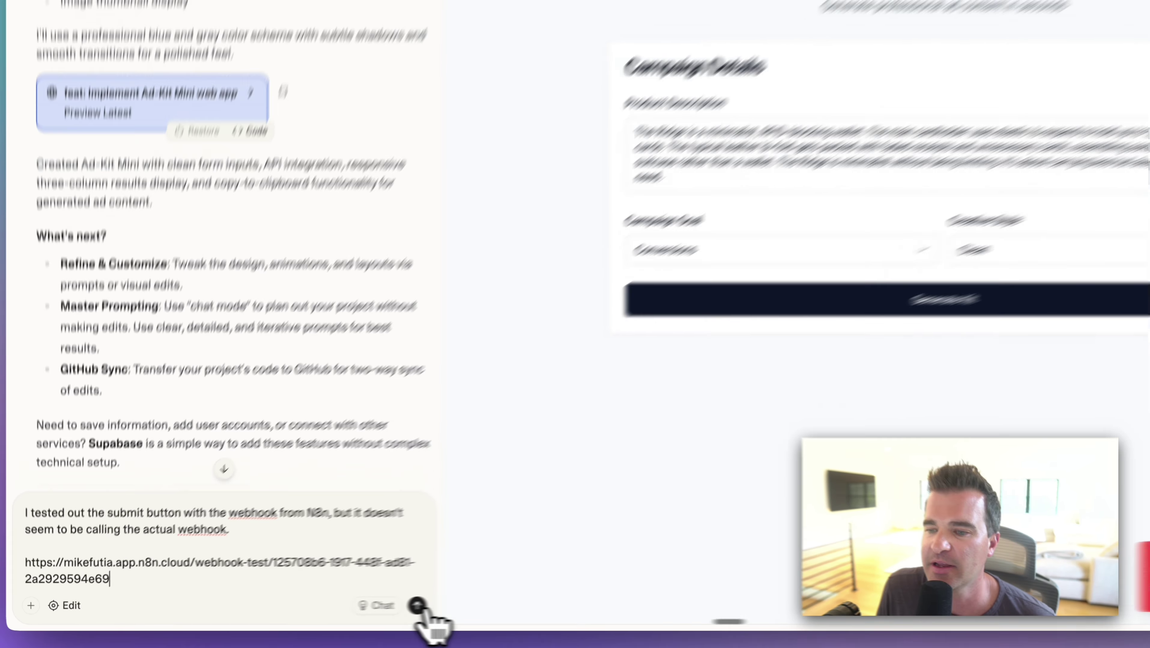
click(417, 606)
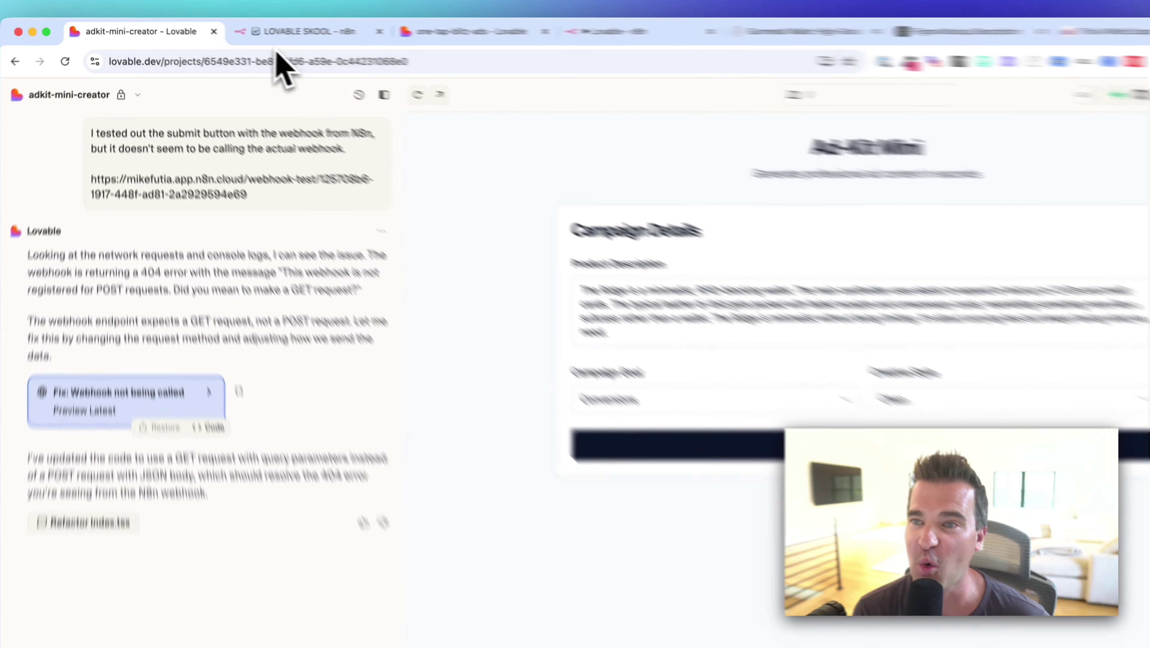
click(267, 29)
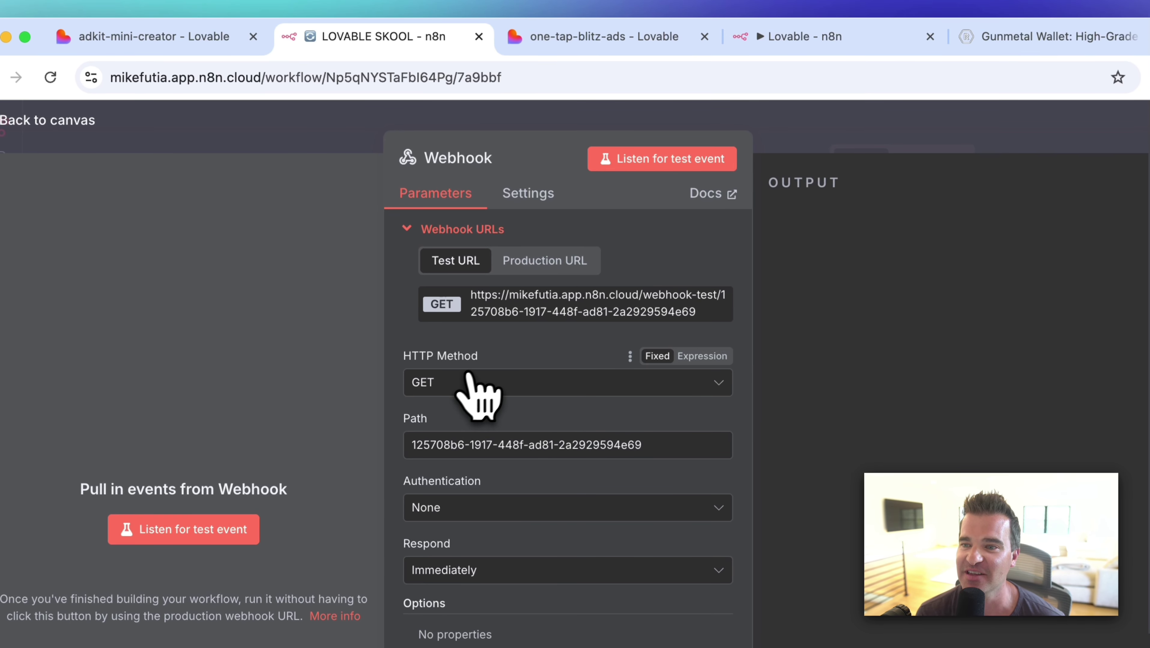
Switch the Webhook node's HTTP method from GET to POST and return to the canvas.
click(454, 382)
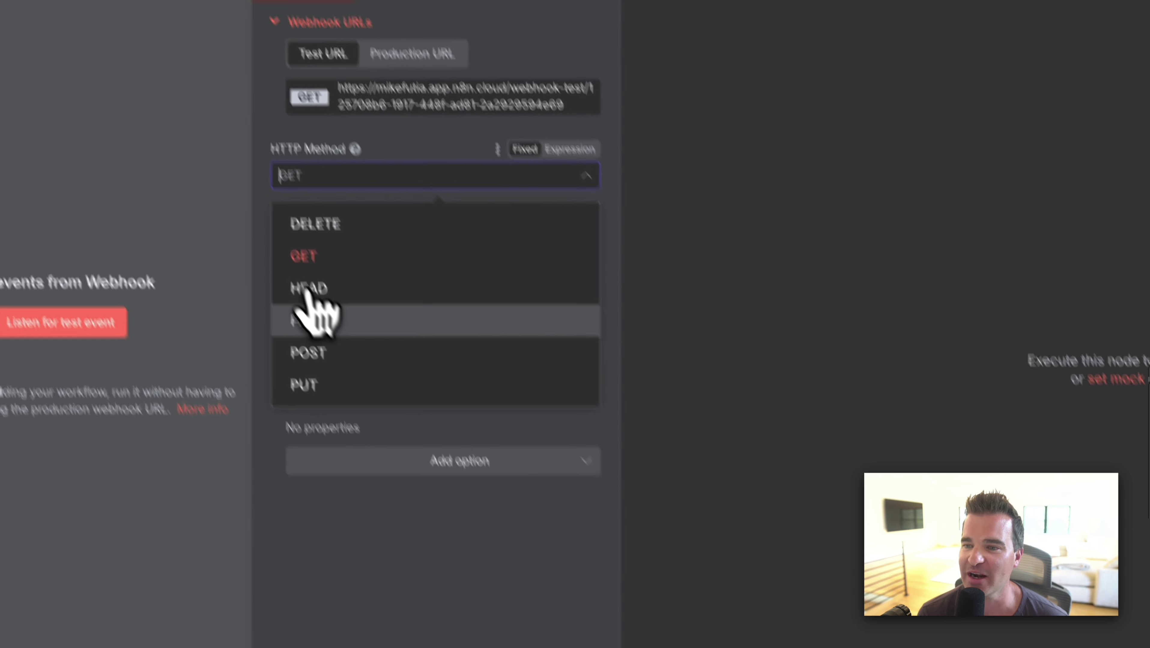
click(314, 359)
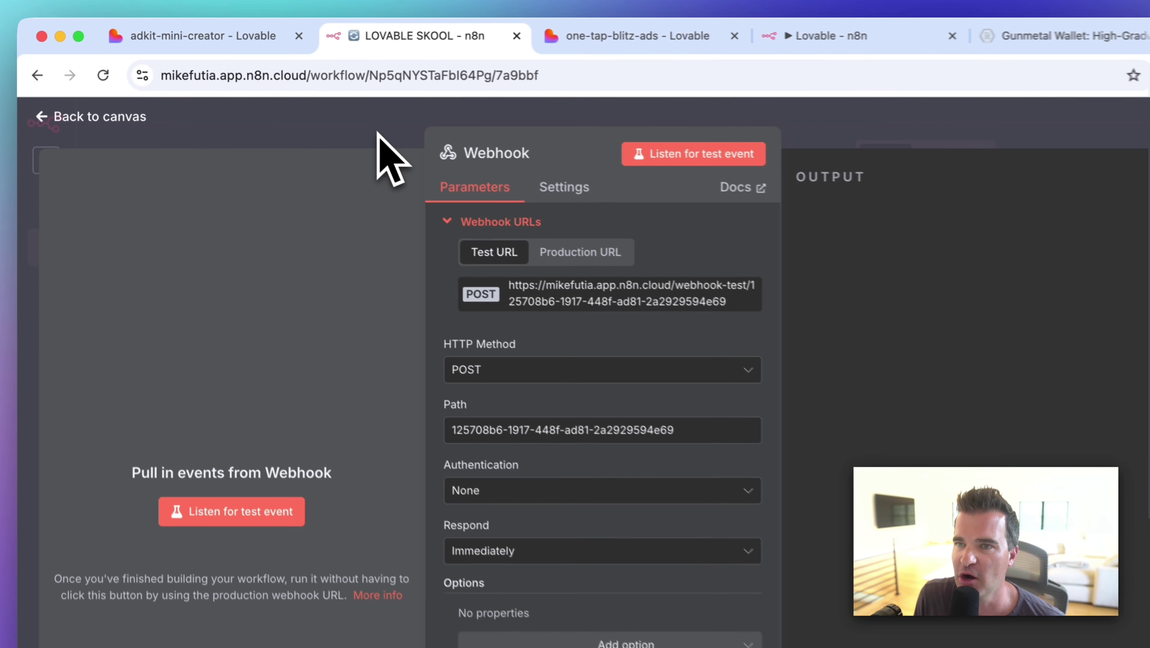
click(216, 97)
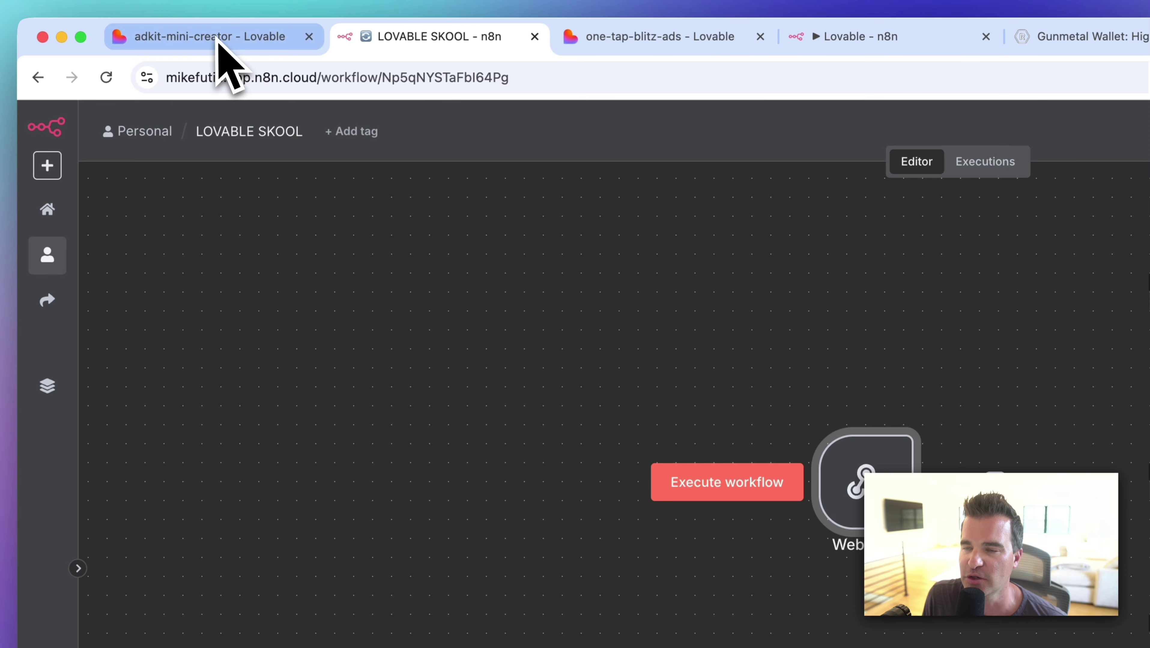
Dictate and send a Lovable message saying n8n expects POST, requesting a POST with JSON body.
click(217, 38)
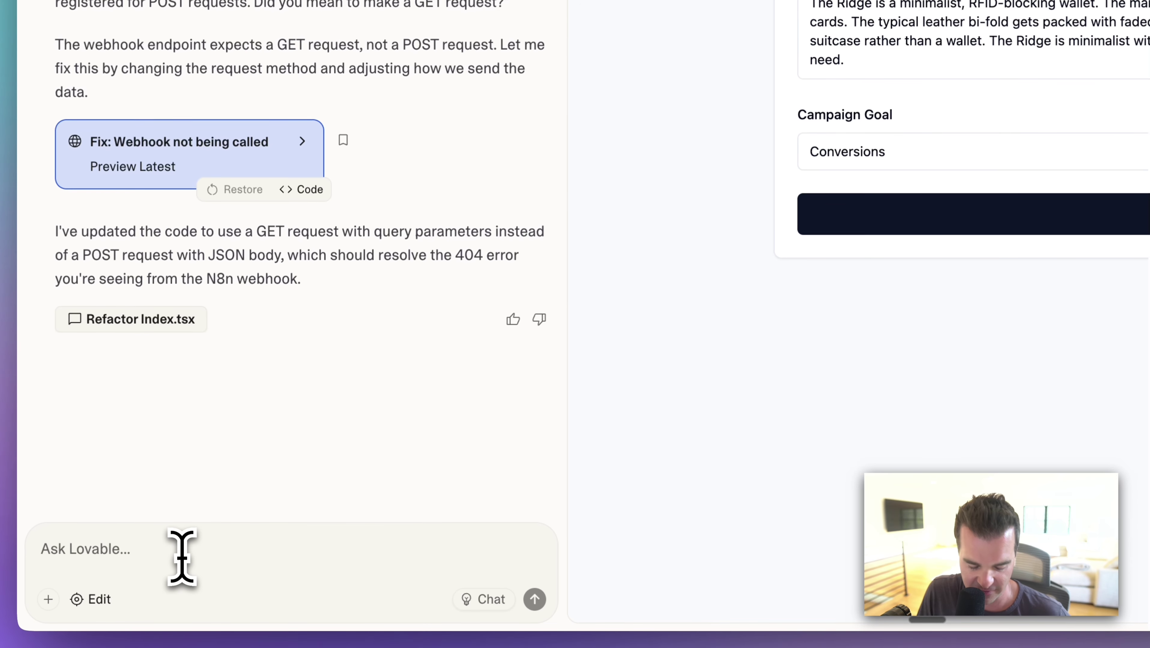
click(182, 557)
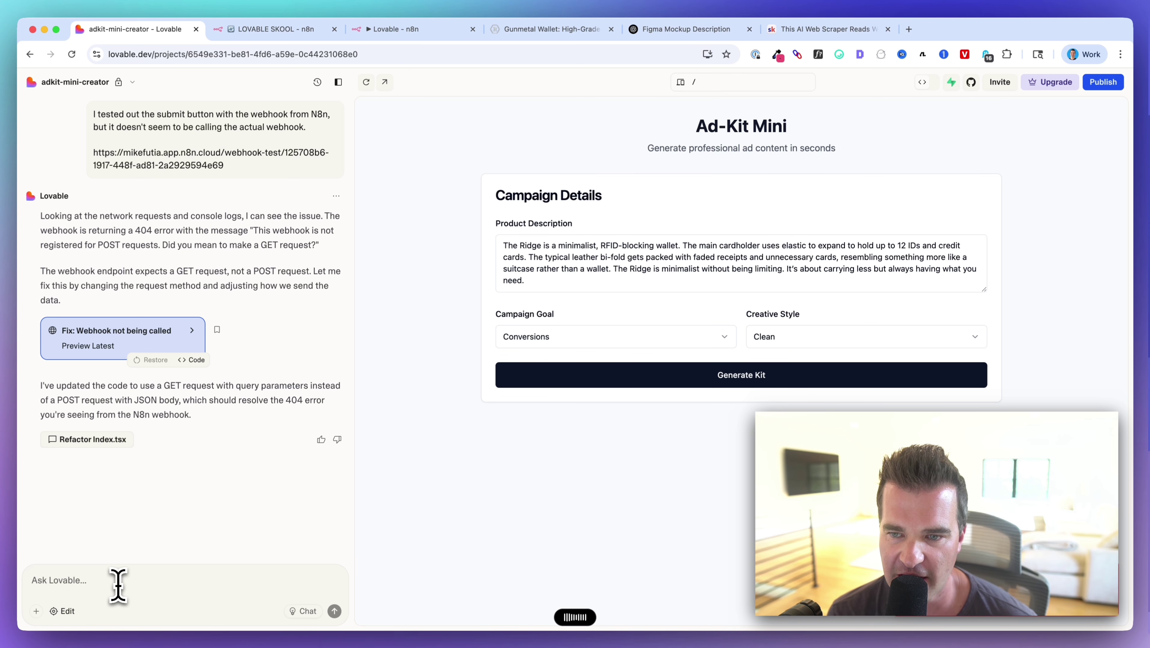
key(fn)
key(Return)
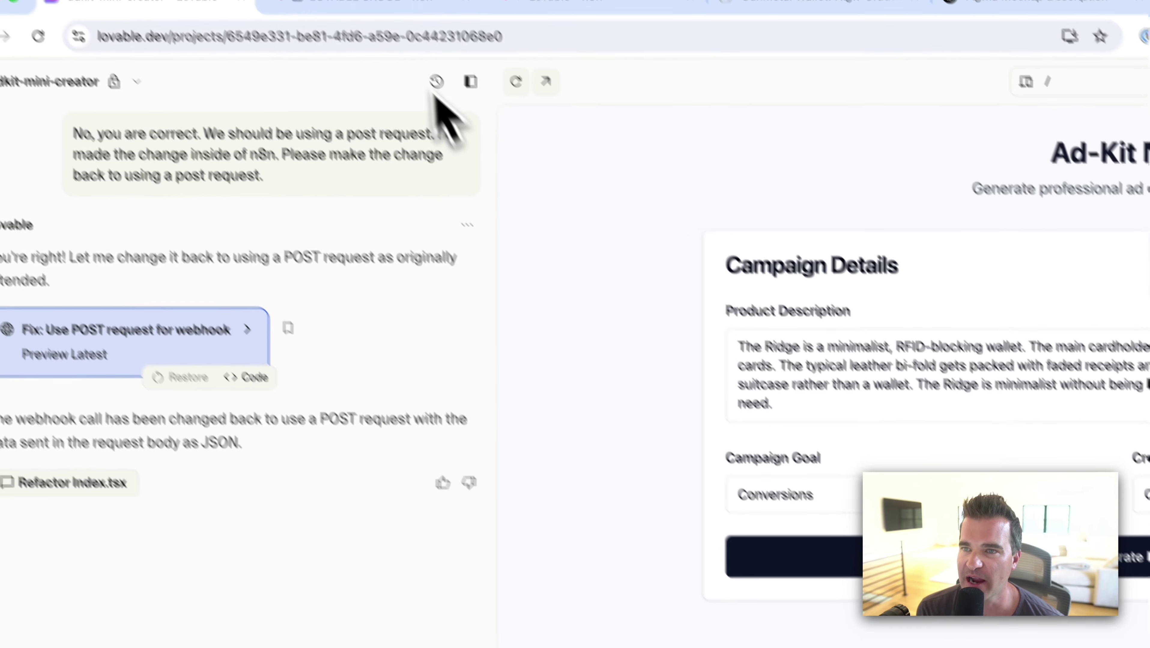
Save the n8n workflow, start the POST webhook listening, and return to the Ad-Kit Mini project.
click(268, 30)
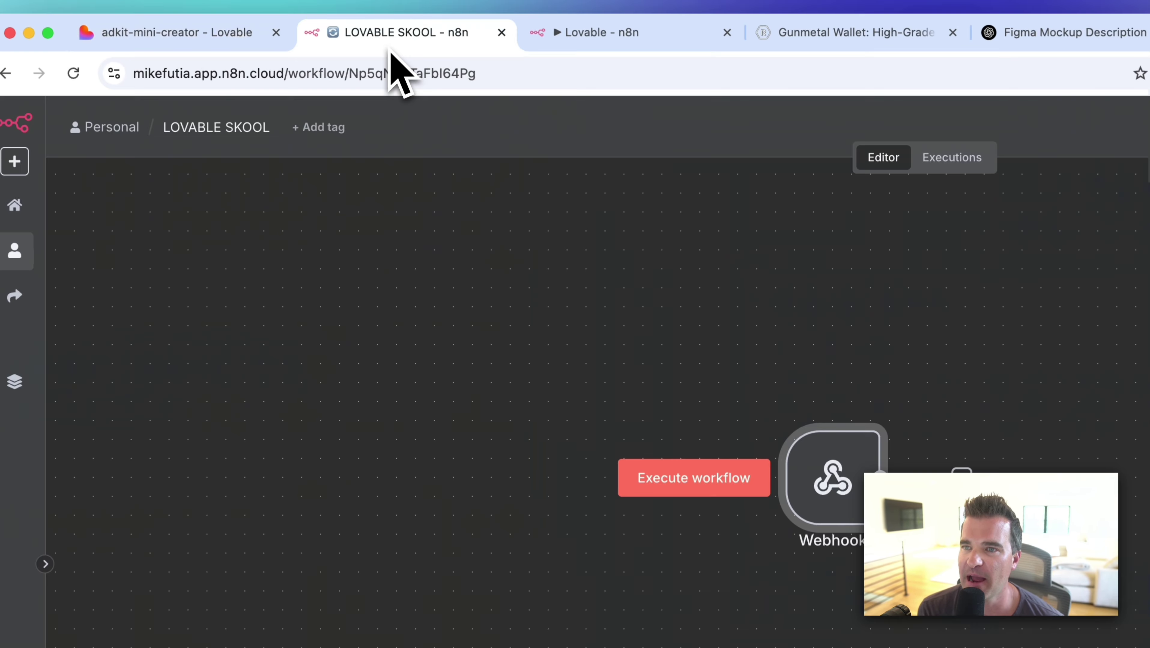
click(921, 121)
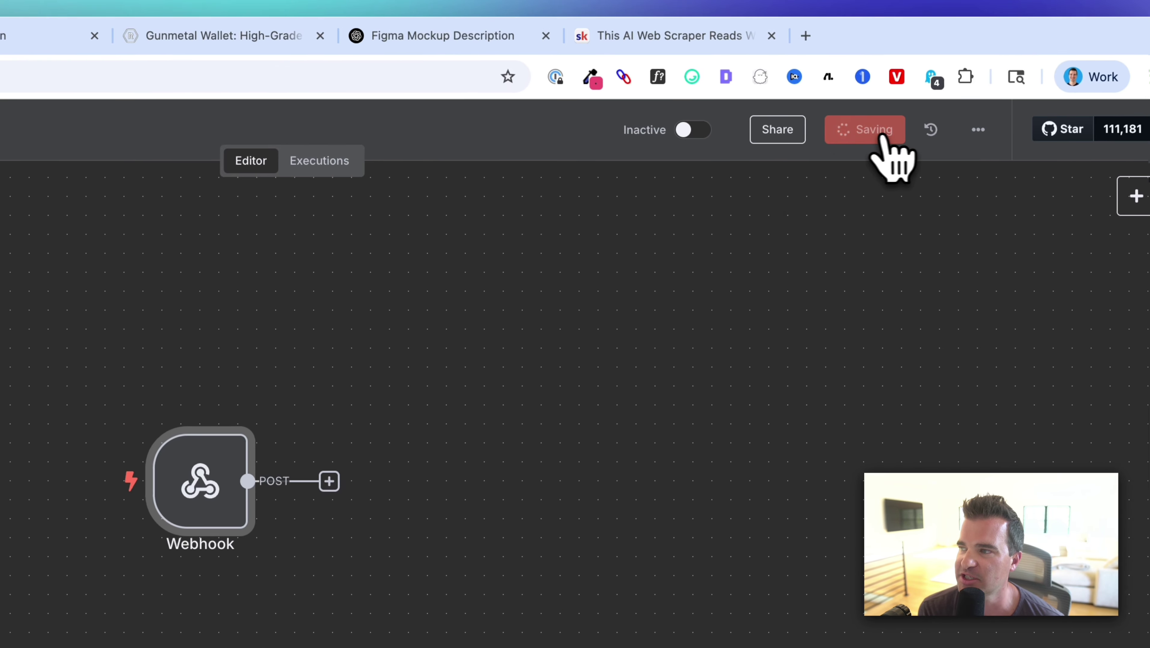
click(634, 585)
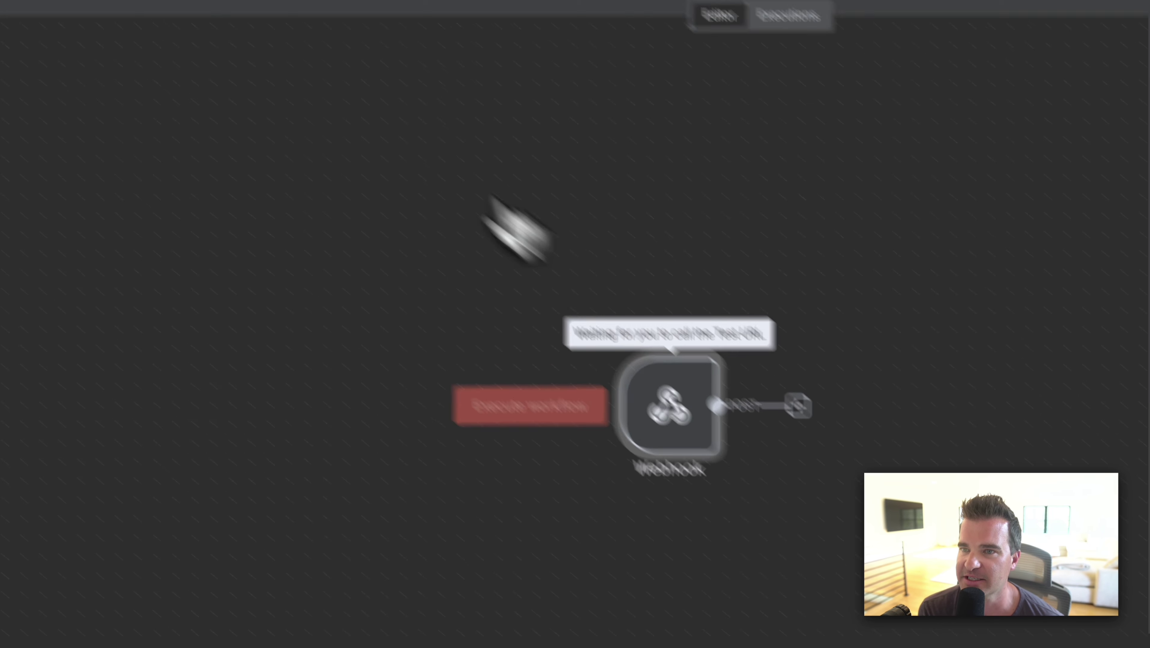
click(221, 44)
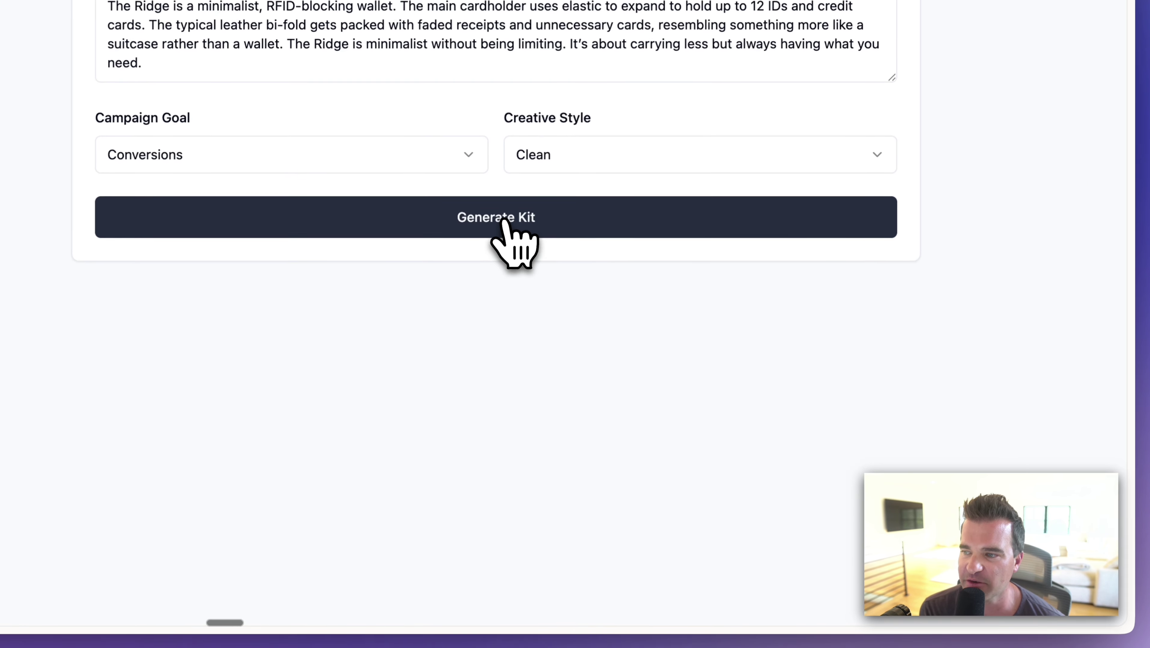
Generate the ad kit for The Ridge wallet from the filled Ad-Kit Mini form.
click(687, 520)
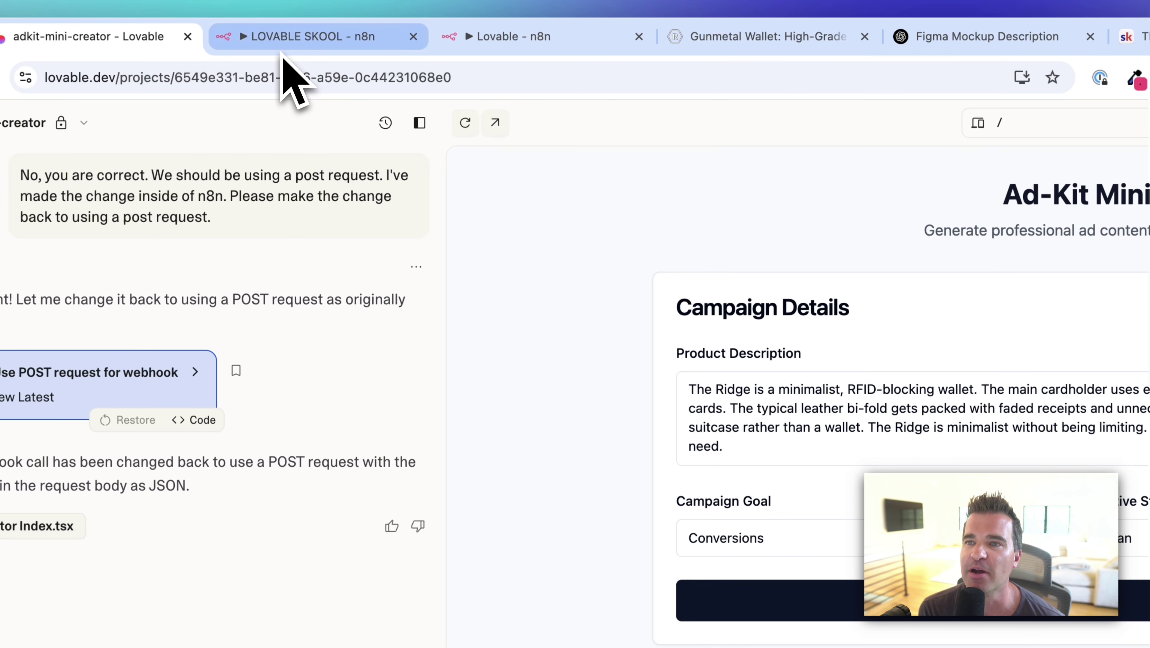
Open the Webhook node's received JSON and highlight product_description, campaign_goal and creative_style.
click(281, 50)
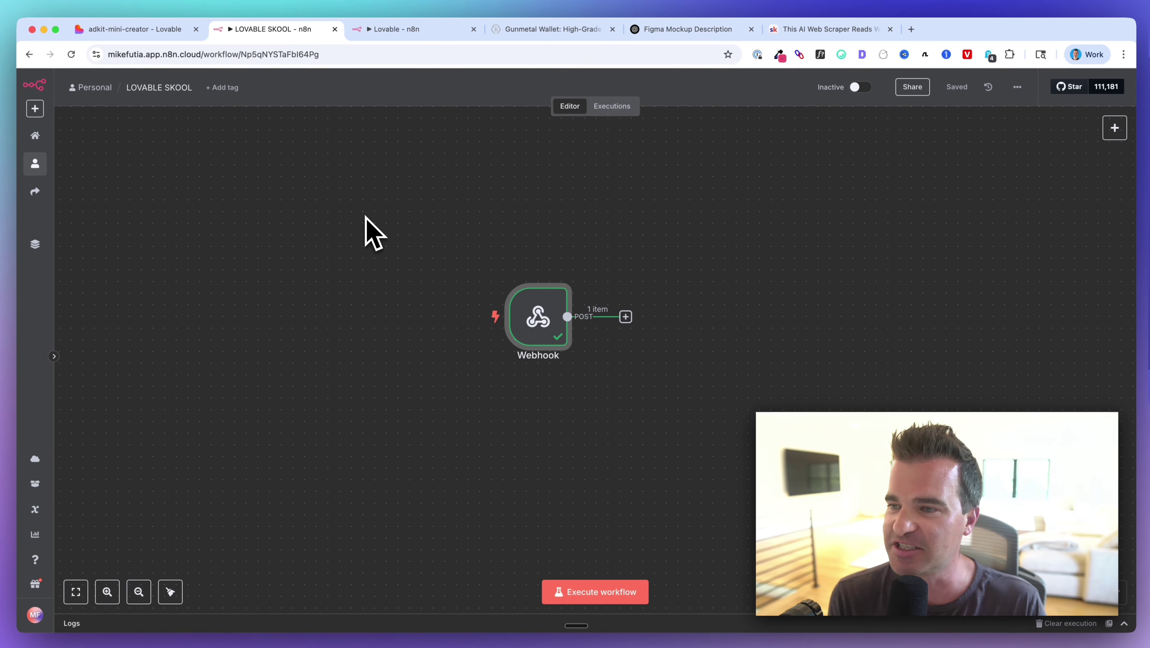
scroll(718, 487, right, 2)
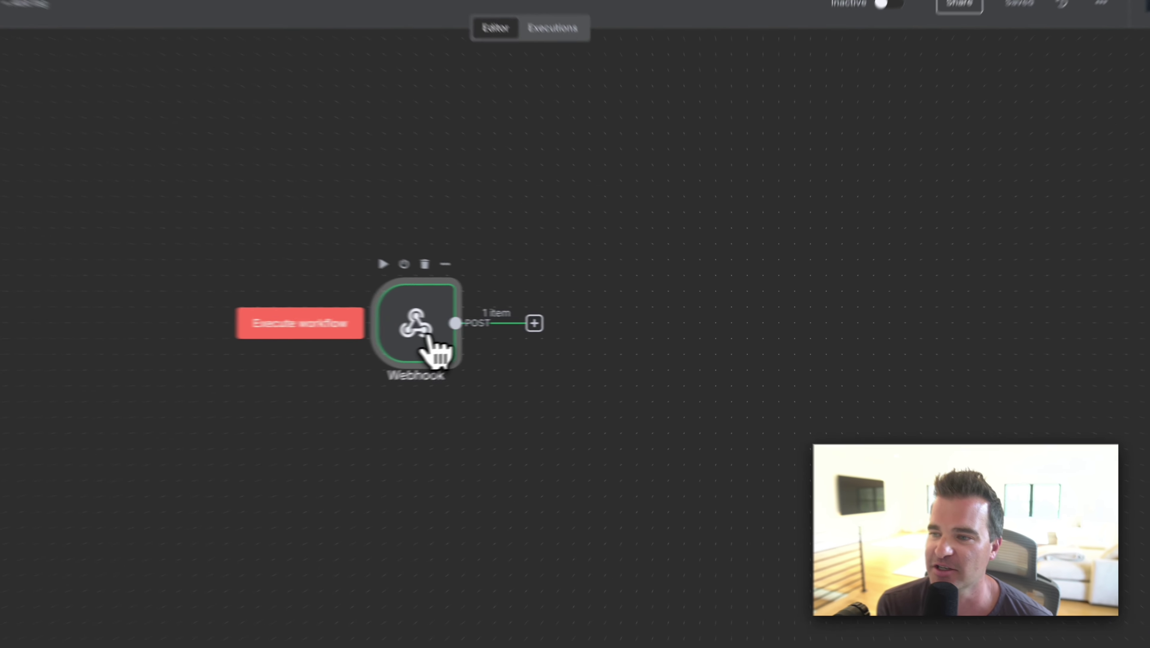
double_click(520, 334)
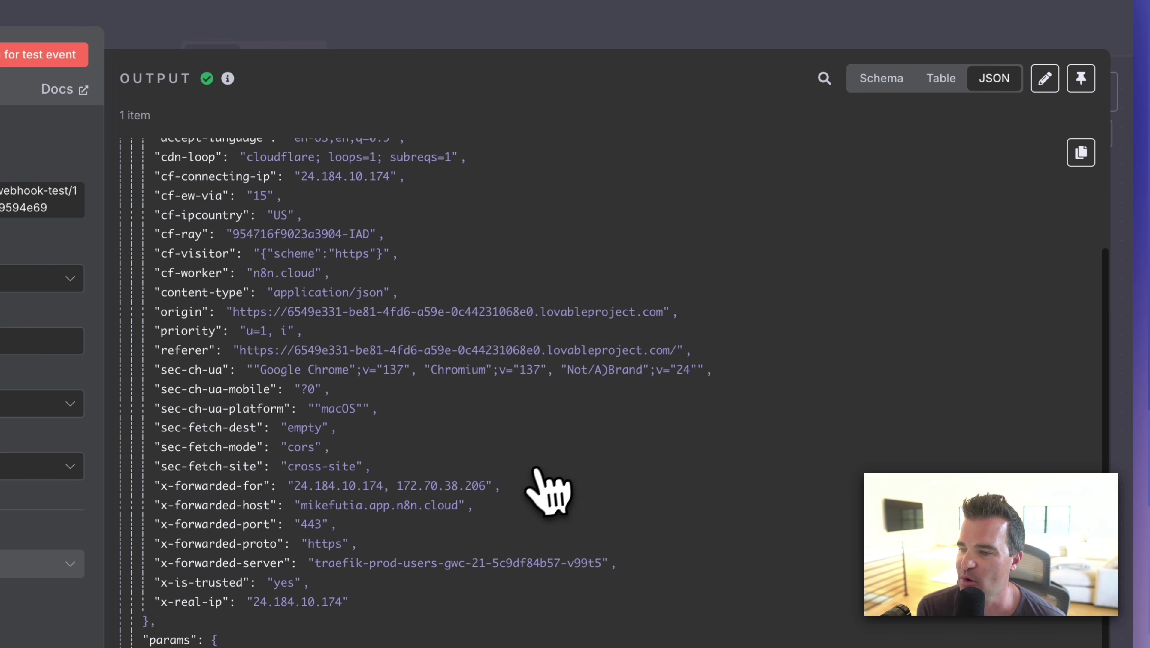
scroll(540, 488, down, 3)
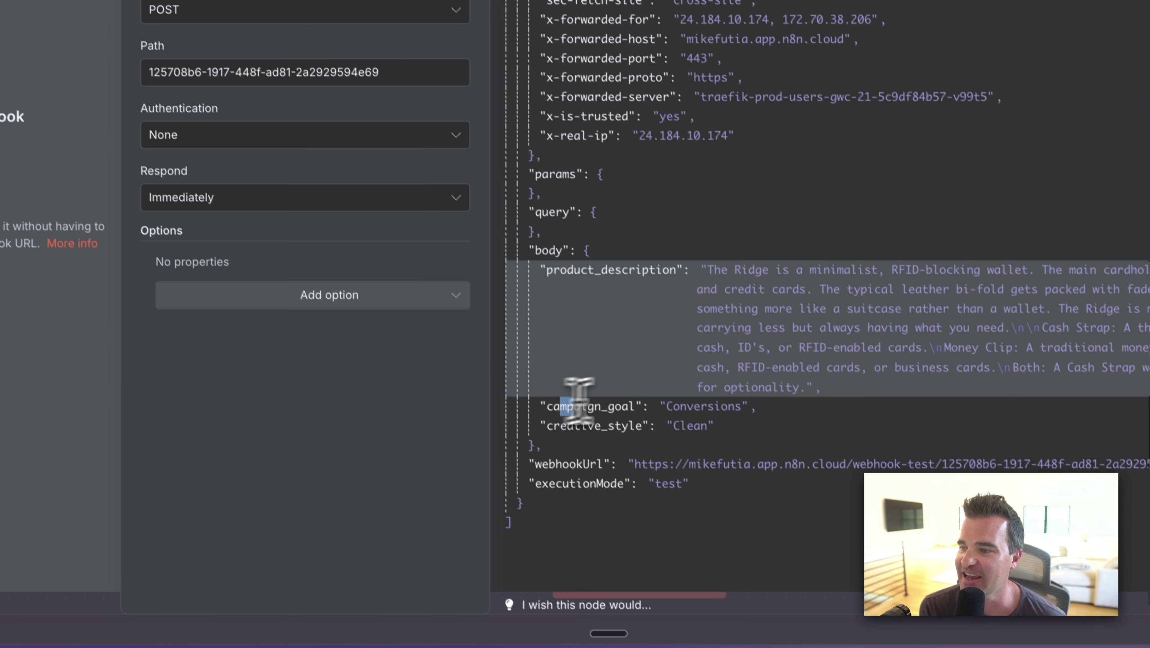
drag(688, 592, 720, 591)
drag(545, 412, 587, 412)
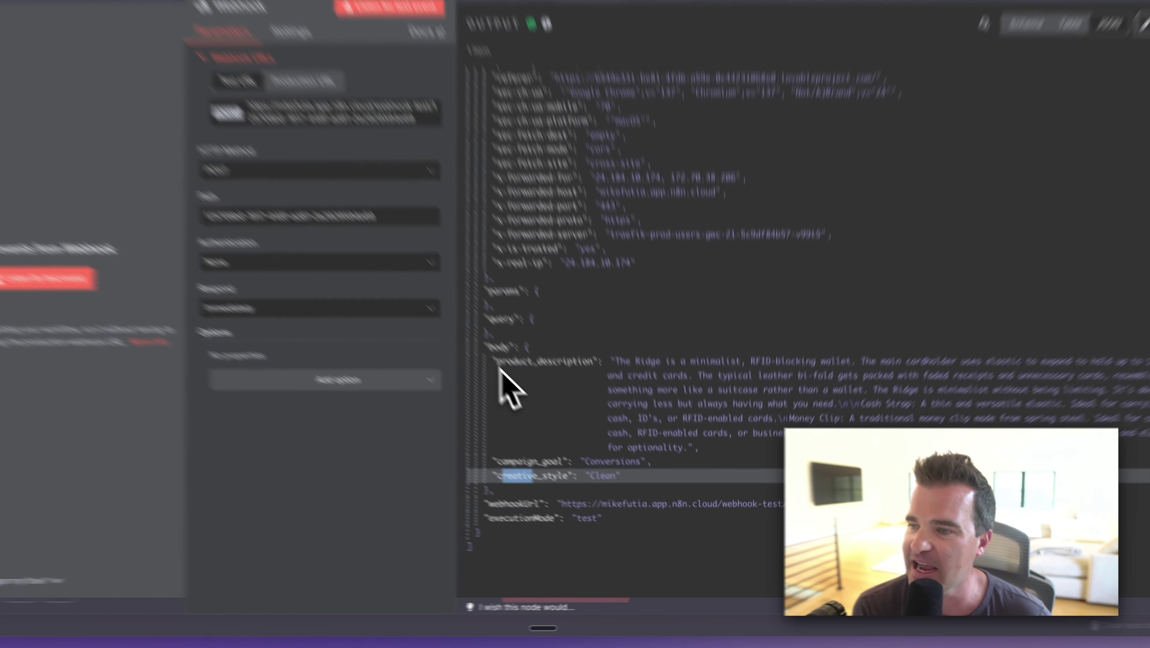
drag(537, 401, 663, 513)
drag(618, 465, 617, 466)
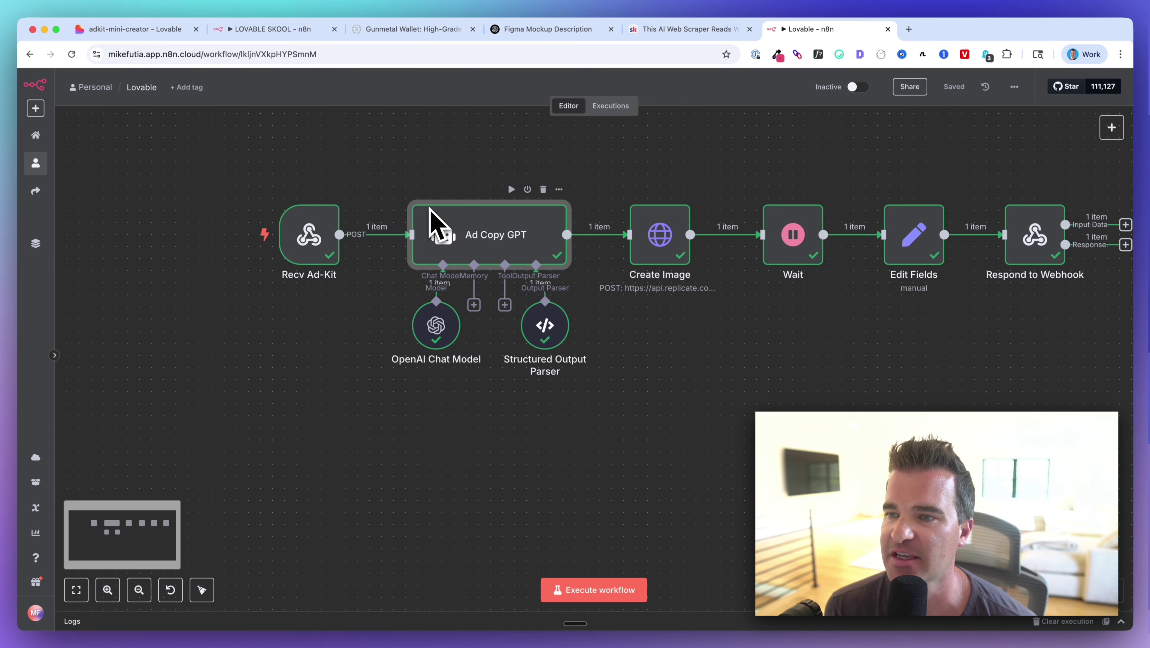
Review the completed 'Lovable' reference workflow, then switch back to the adkit-mini-creator tab.
mouse_move(273, 260)
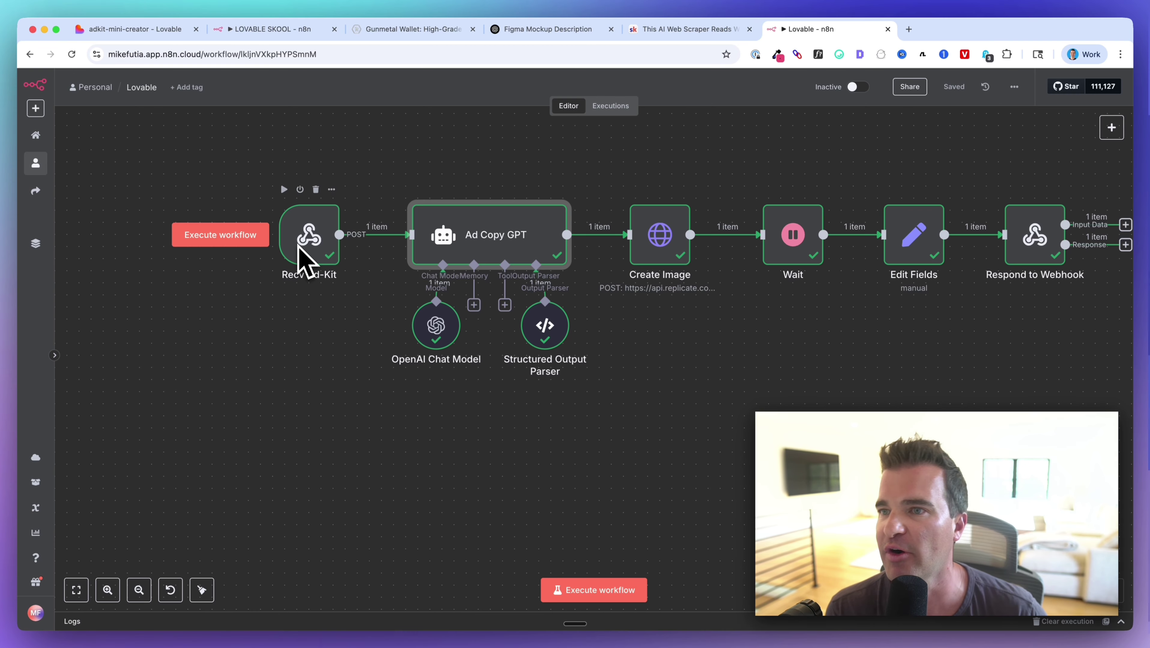
click(159, 29)
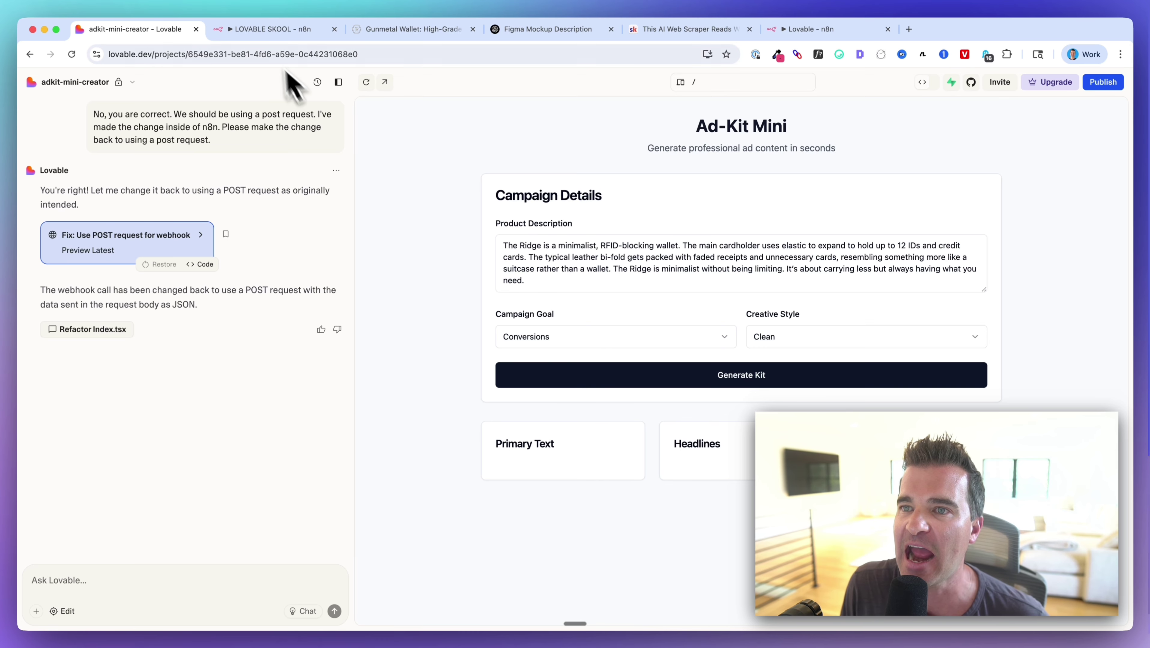
Add an AI Agent node after the Webhook.
click(272, 29)
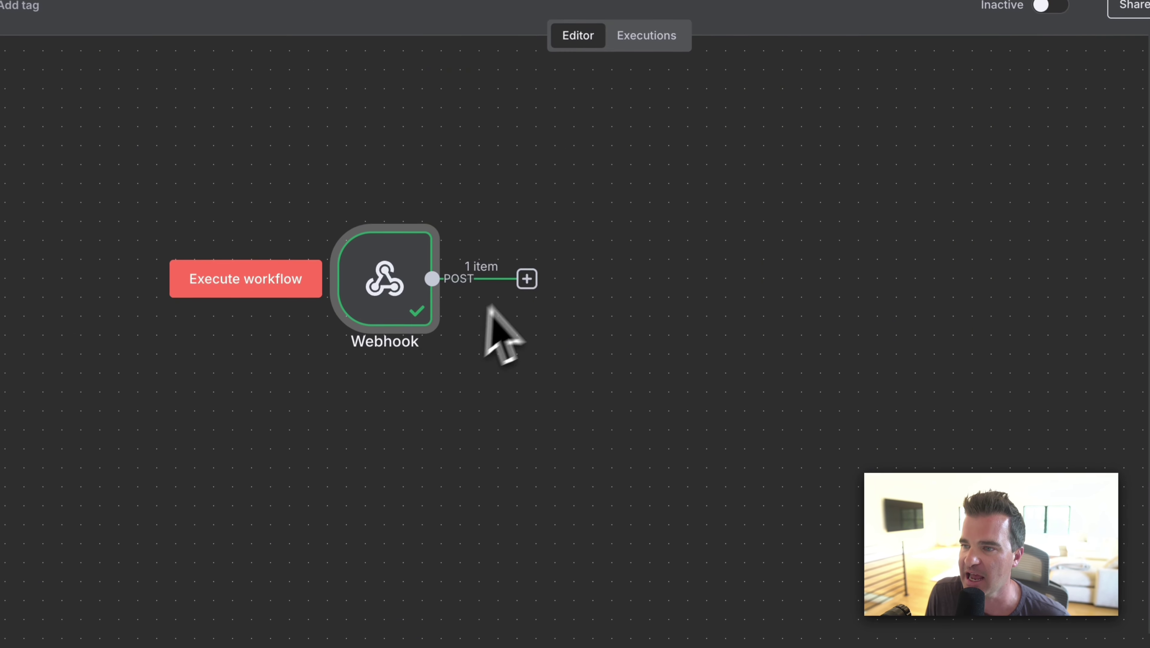
click(524, 279)
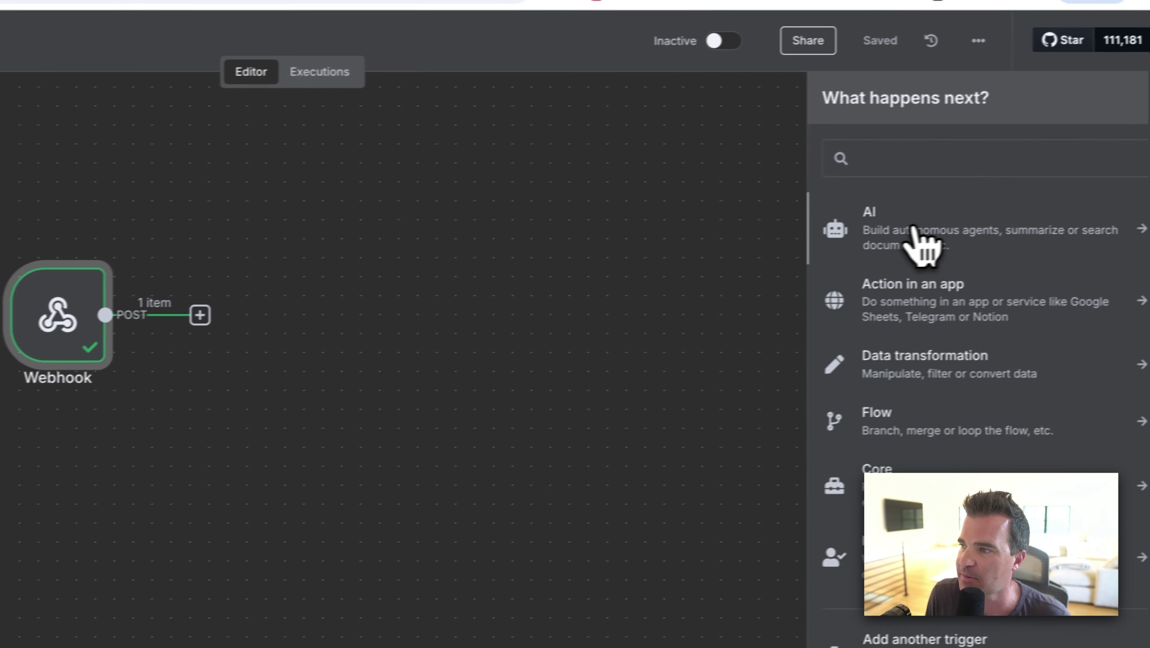
click(915, 246)
click(831, 361)
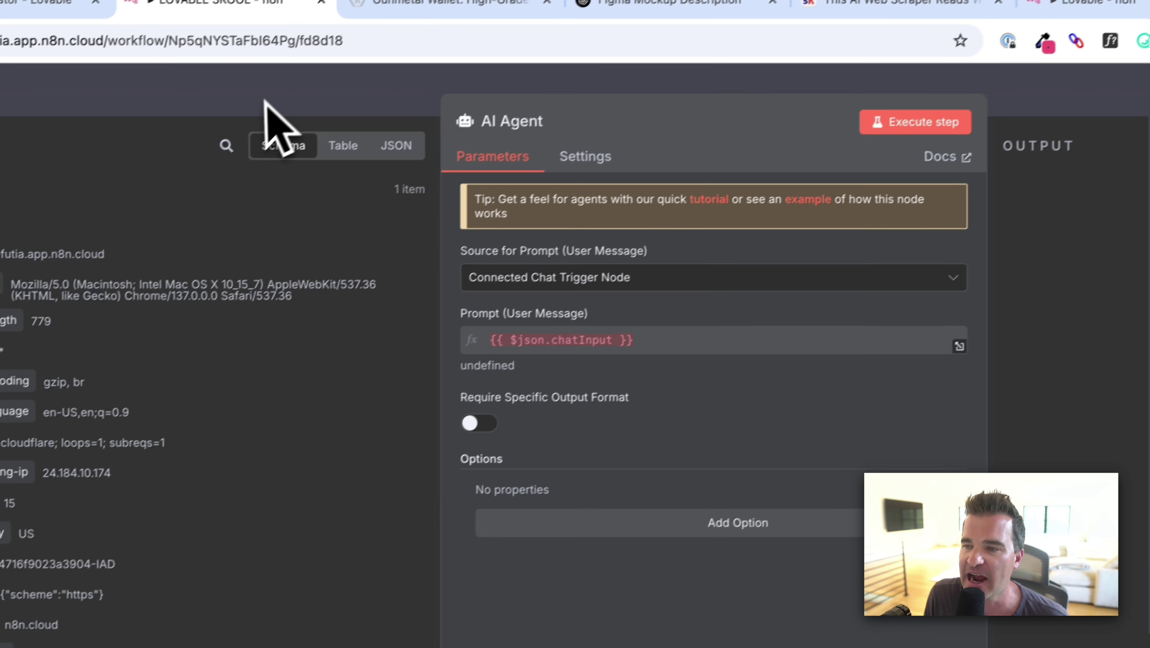
click(181, 134)
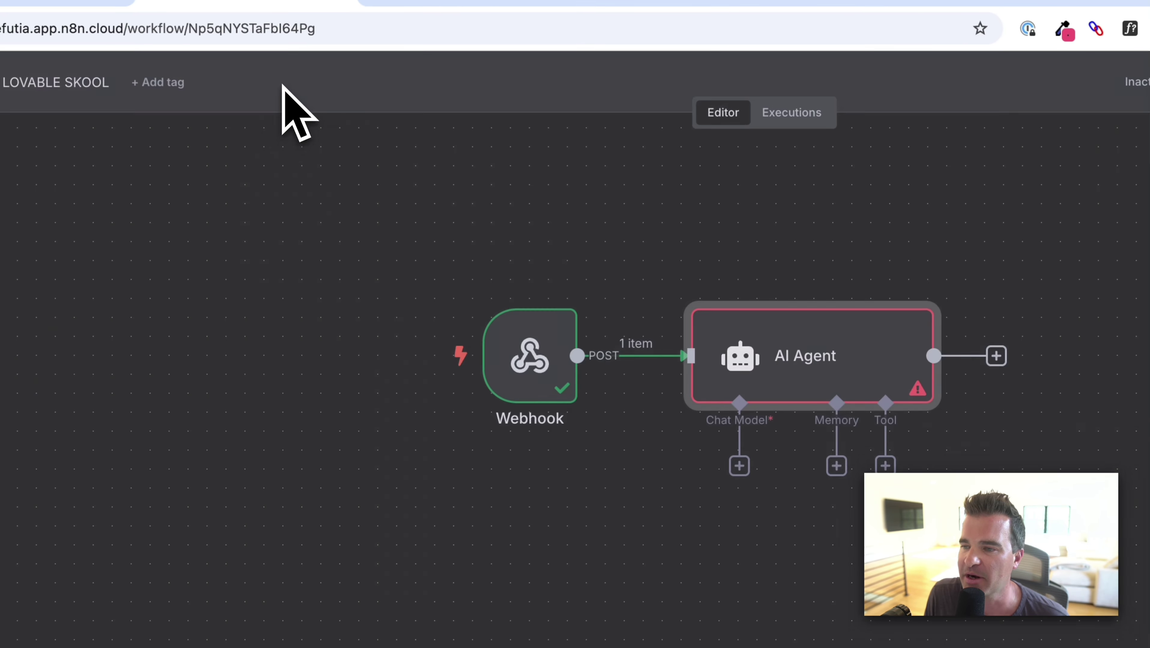
Attach an OpenAI Chat Model on gpt-4o-mini as the agent's chat model.
click(391, 389)
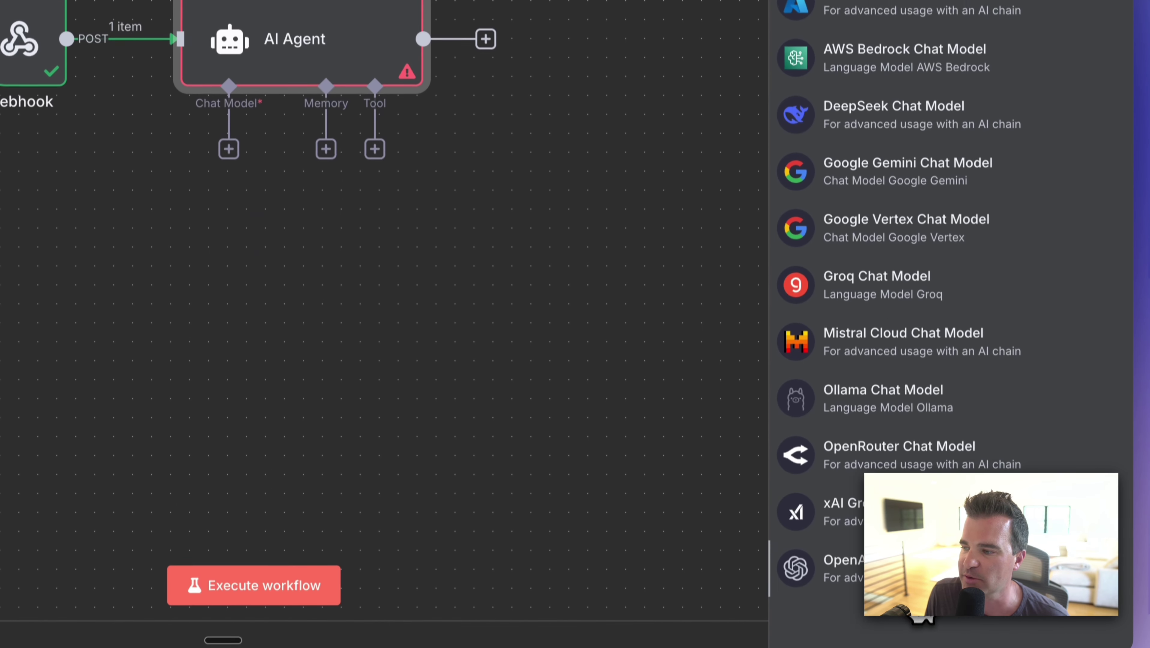
click(886, 647)
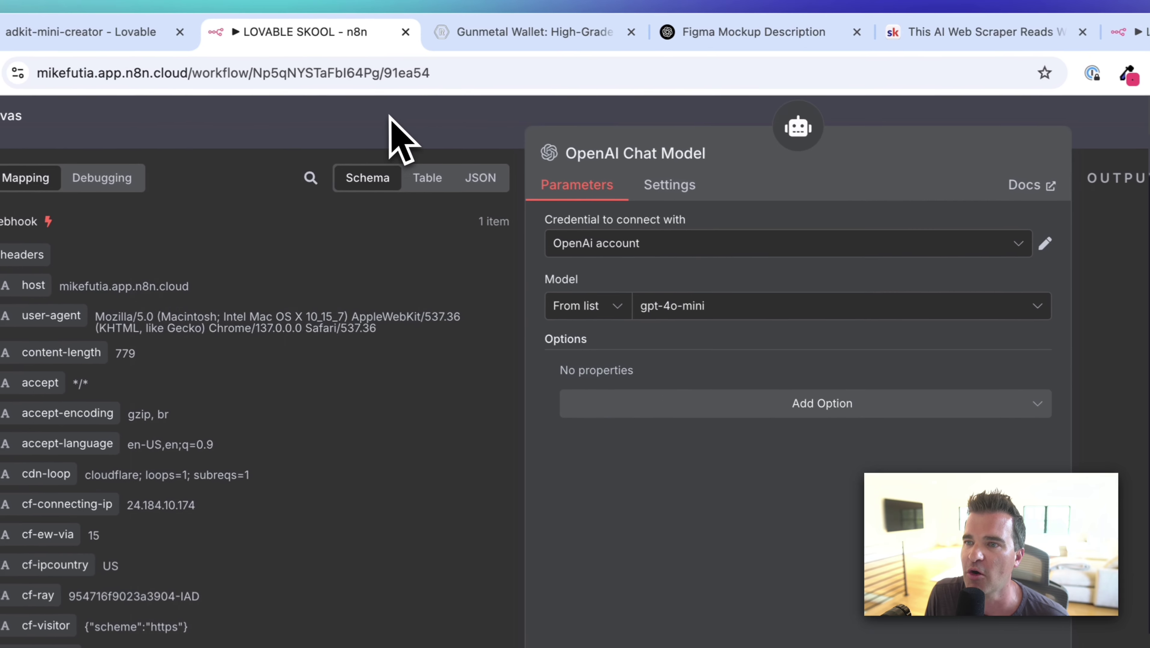
click(187, 105)
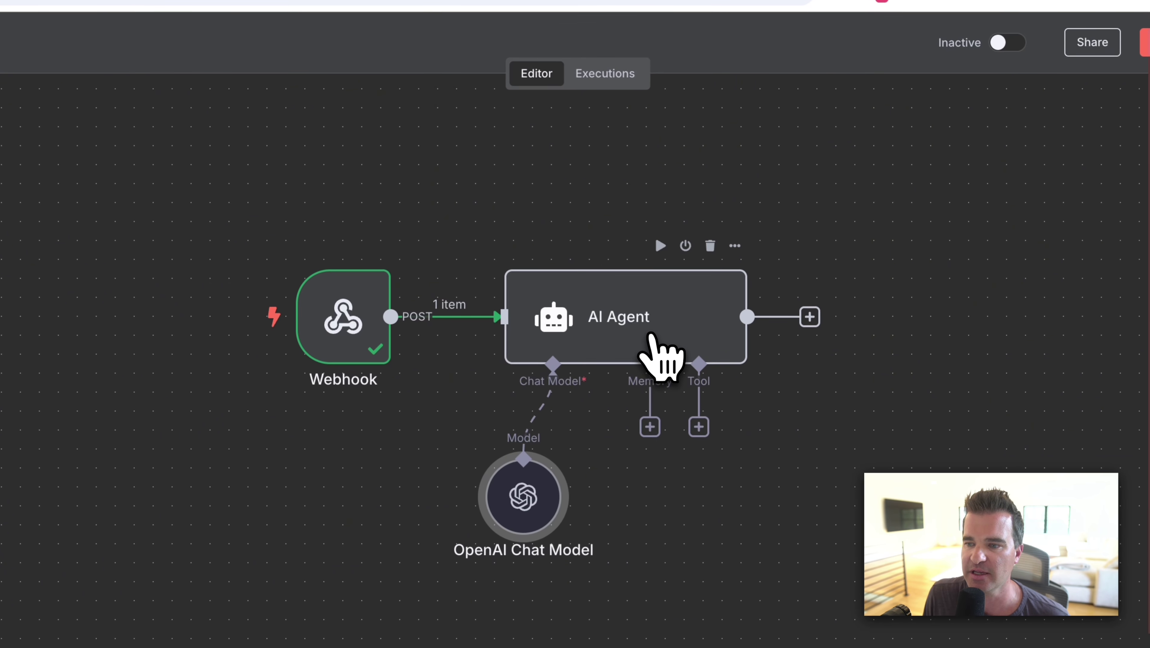
Turn on Require Specific Output Format and set the AI Agent's prompt source to 'Define below'.
double_click(656, 338)
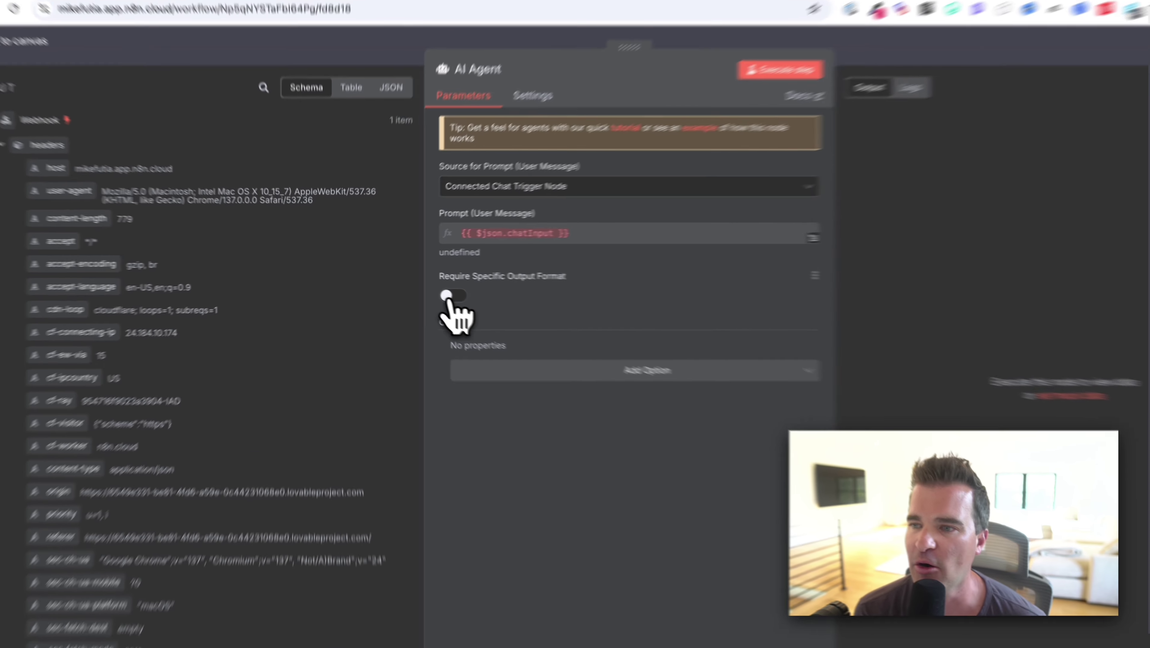
click(427, 290)
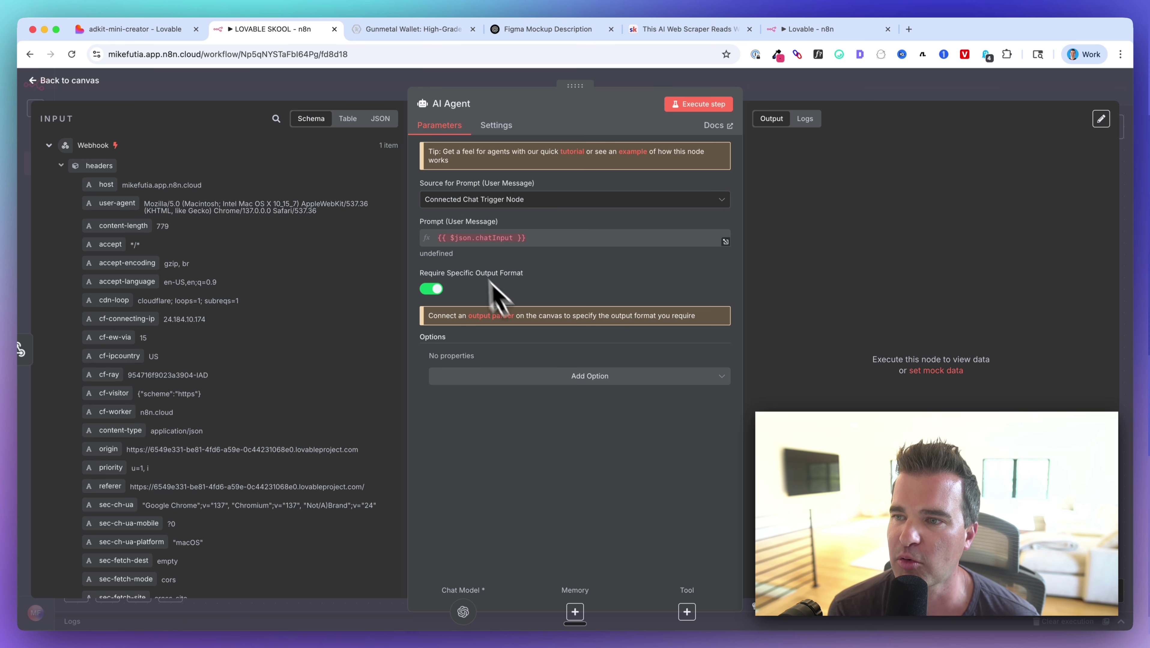
click(469, 202)
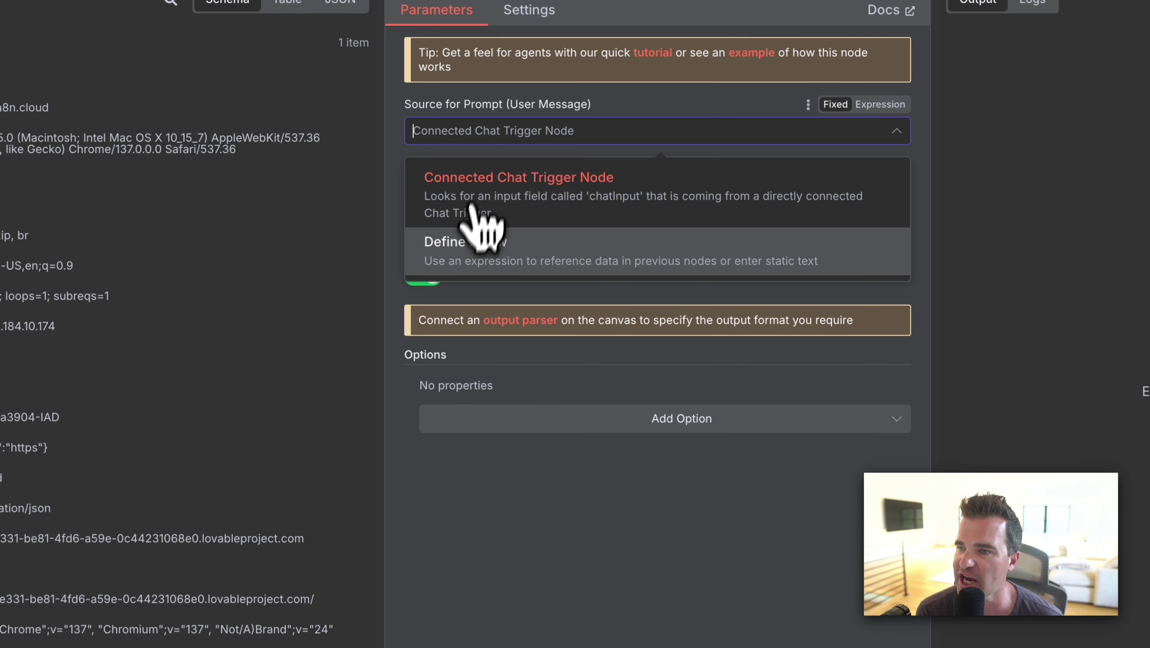
click(512, 254)
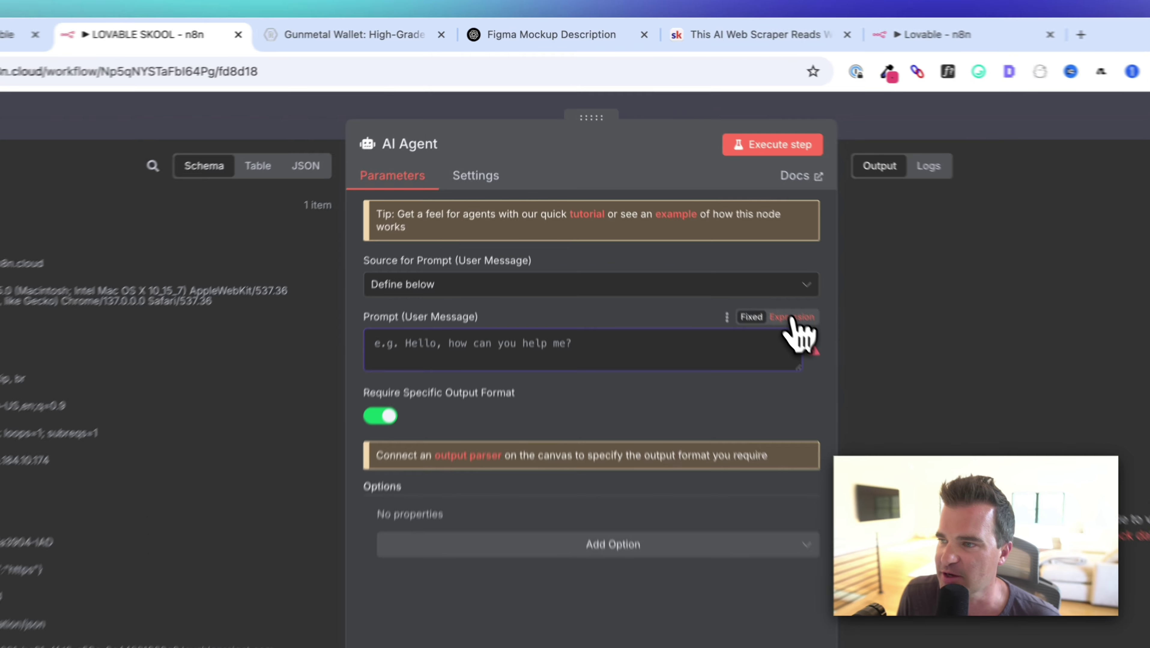
Make the AI Agent prompt an expression containing the Product info, Campaign goal and Creative style labels.
click(712, 221)
click(732, 242)
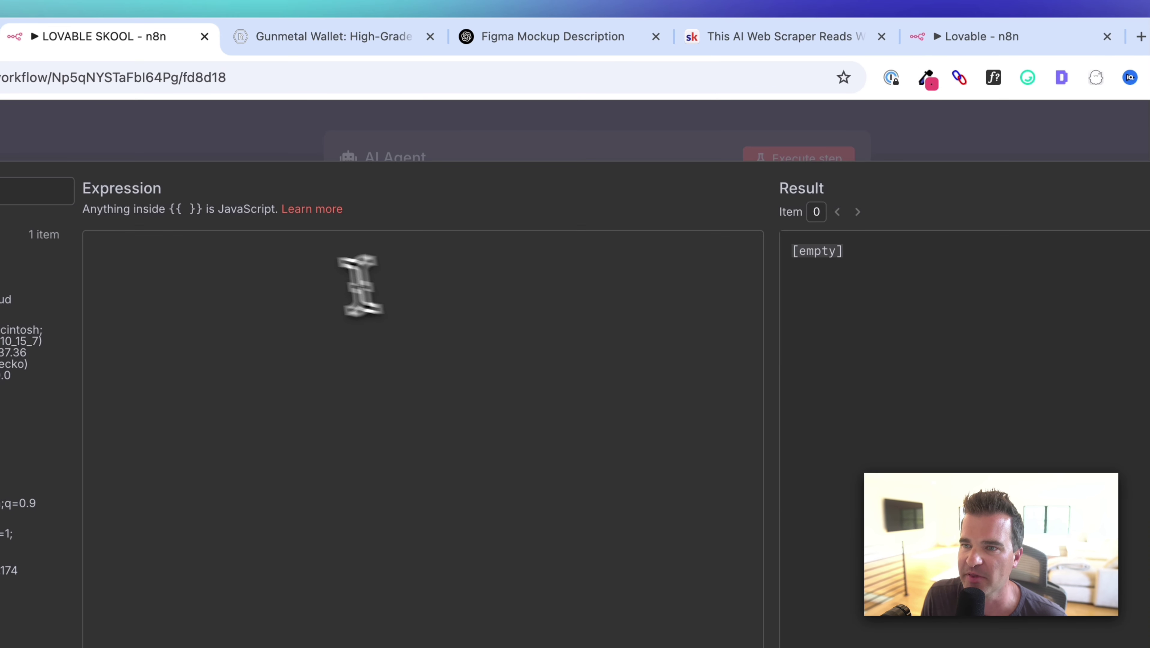
click(296, 273)
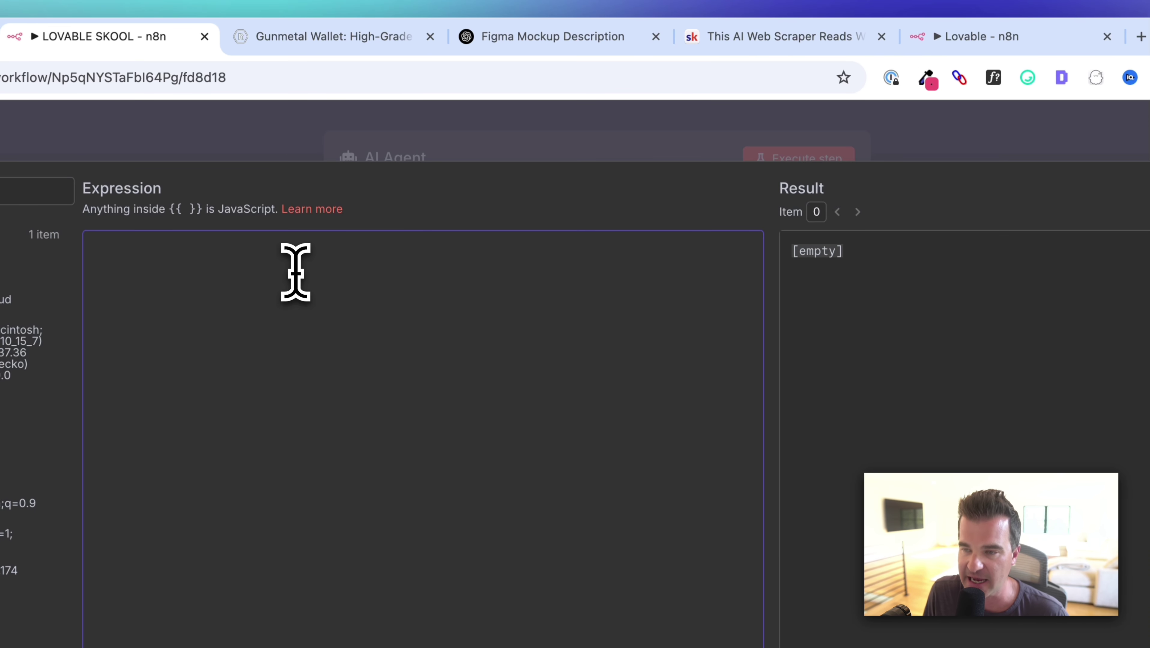
text(Product info: {{$json["body"]["productDetails"]}} Campaign goal: {{$json["body"]["goal"]}} Creative style: {{$json["body"]["style"]}})
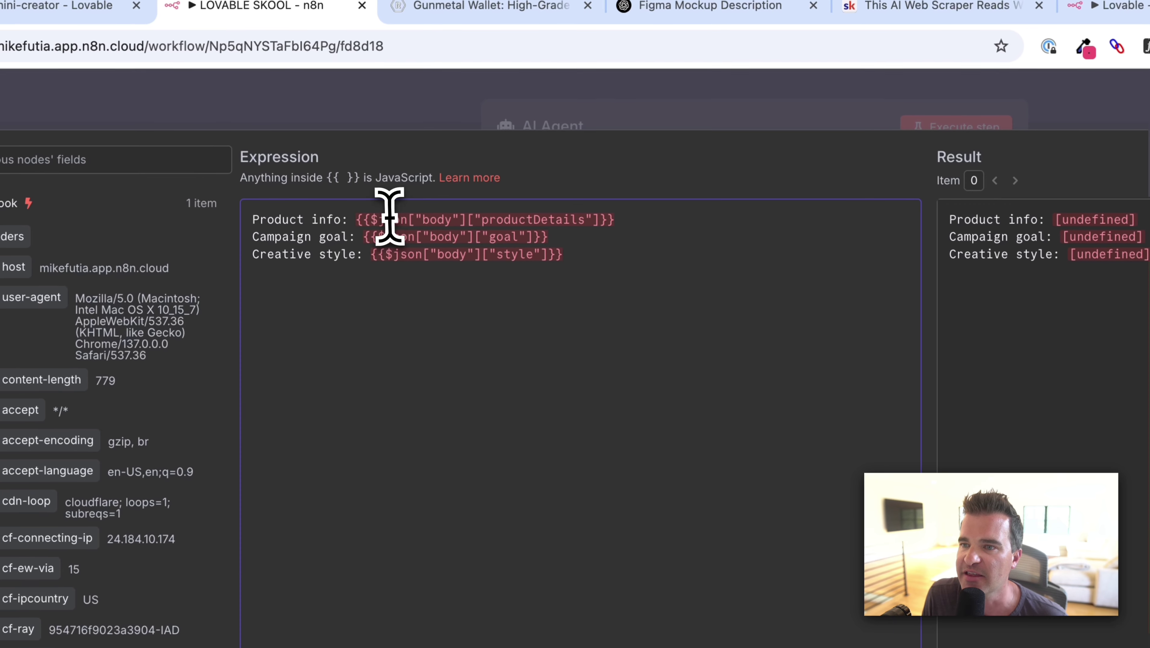
drag(354, 220, 253, 221)
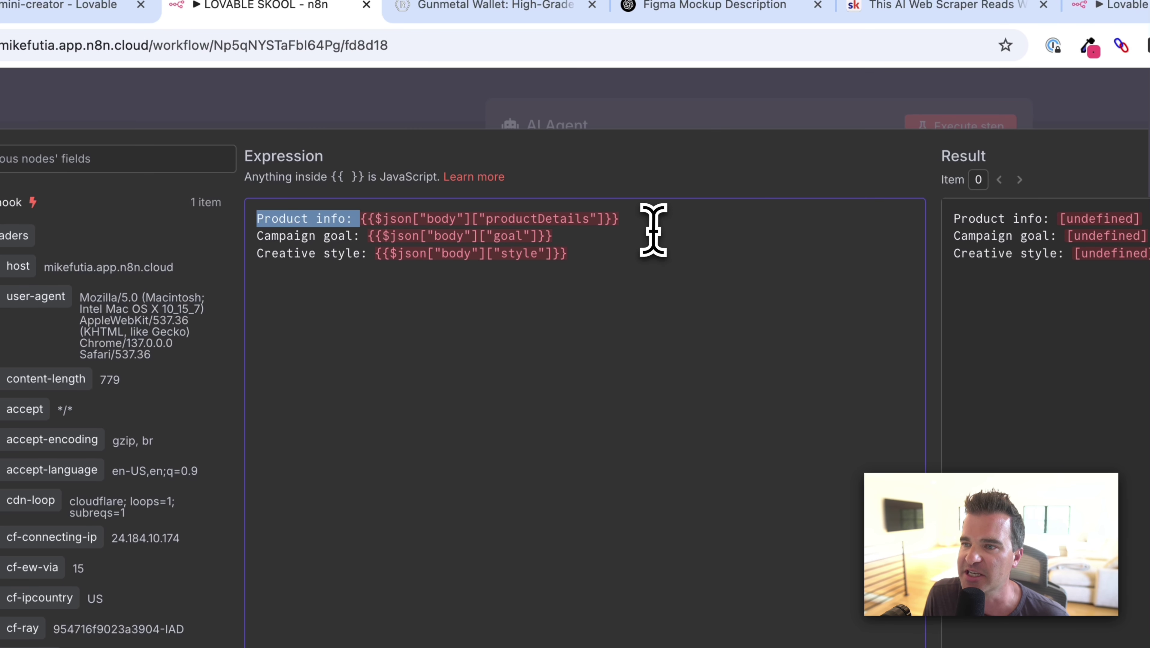
drag(653, 231, 439, 225)
click(438, 225)
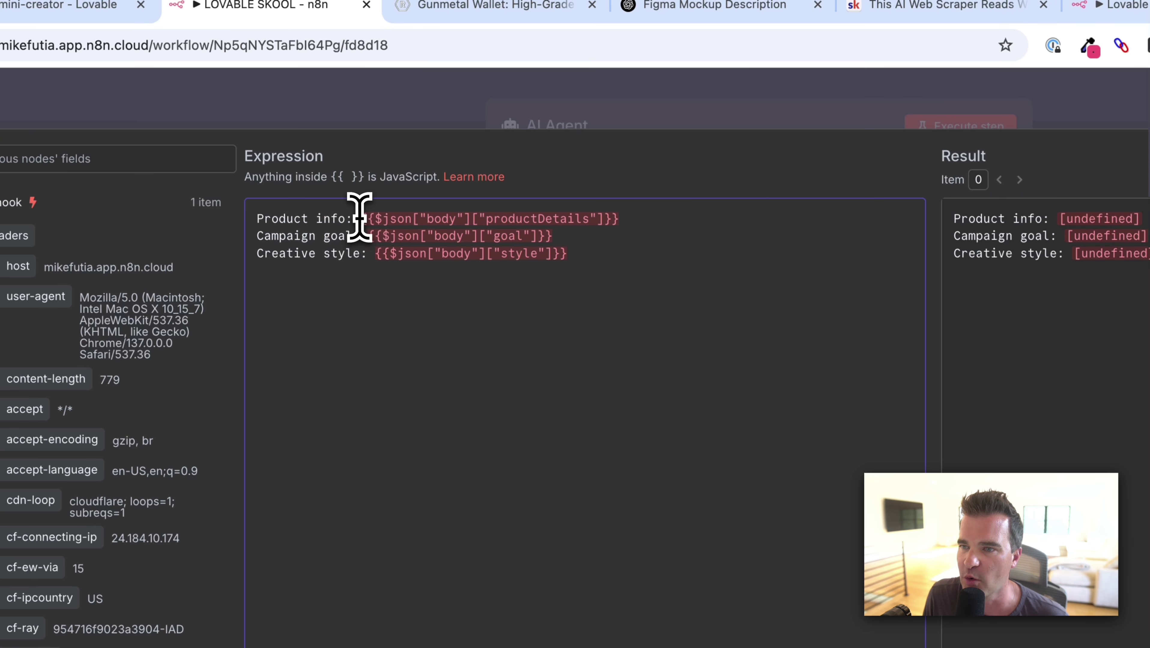
key(super+z)
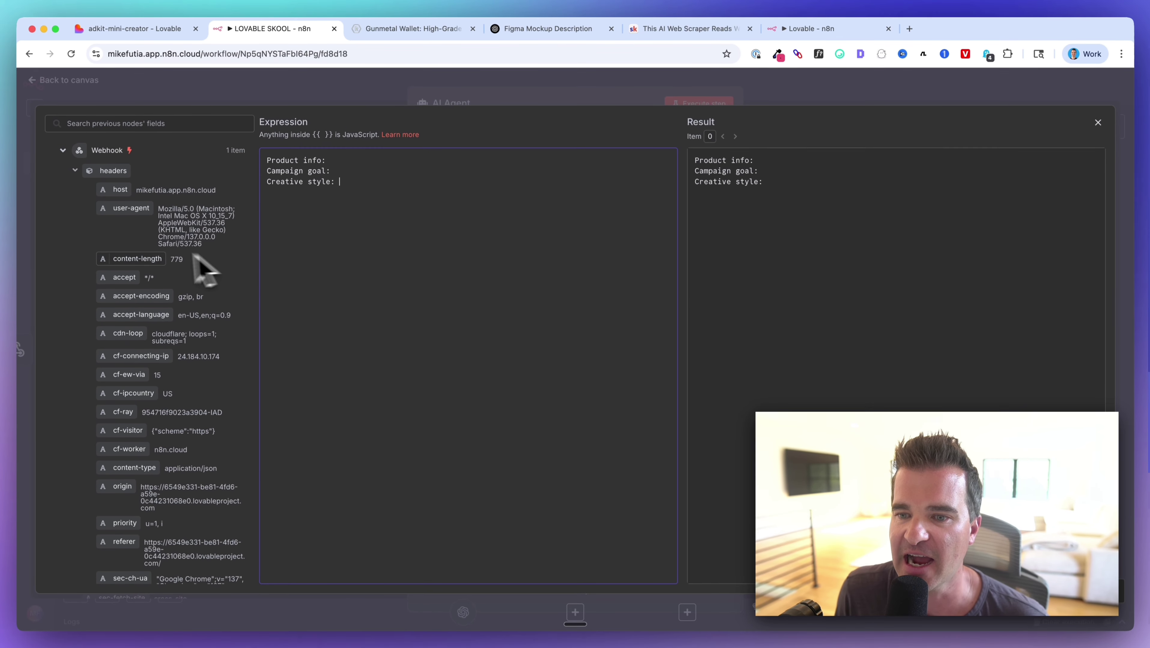
Map webhook fields product_description, campaign_goal and creative_style onto their matching prompt lines.
scroll(96, 223, down, 15)
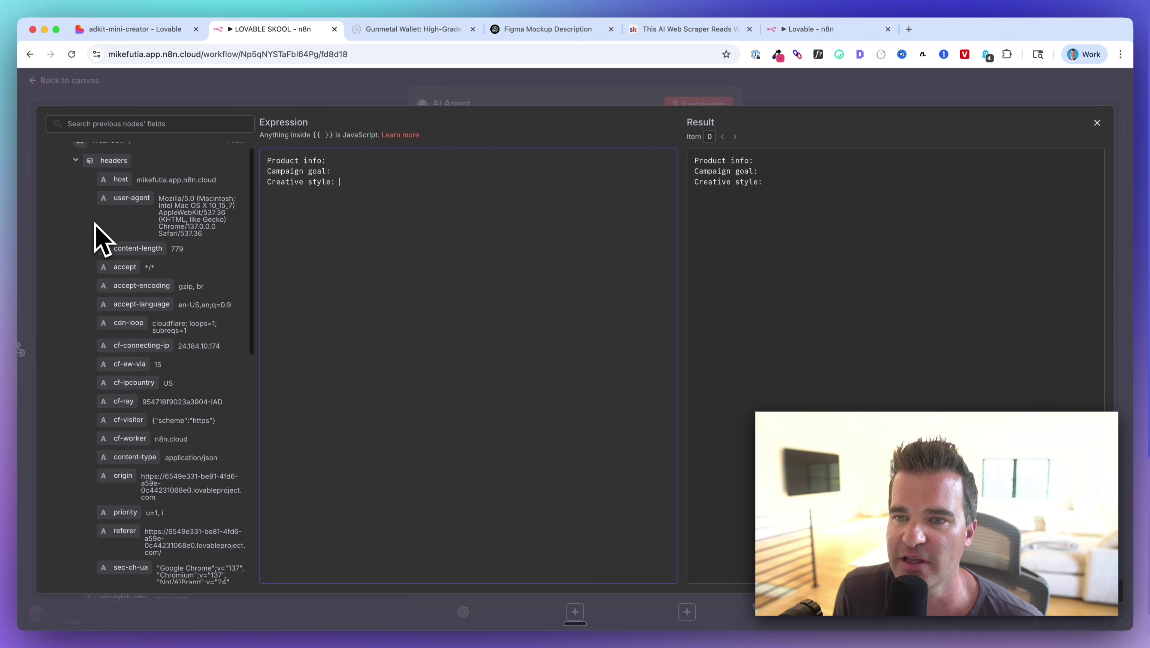
scroll(100, 239, down, 5)
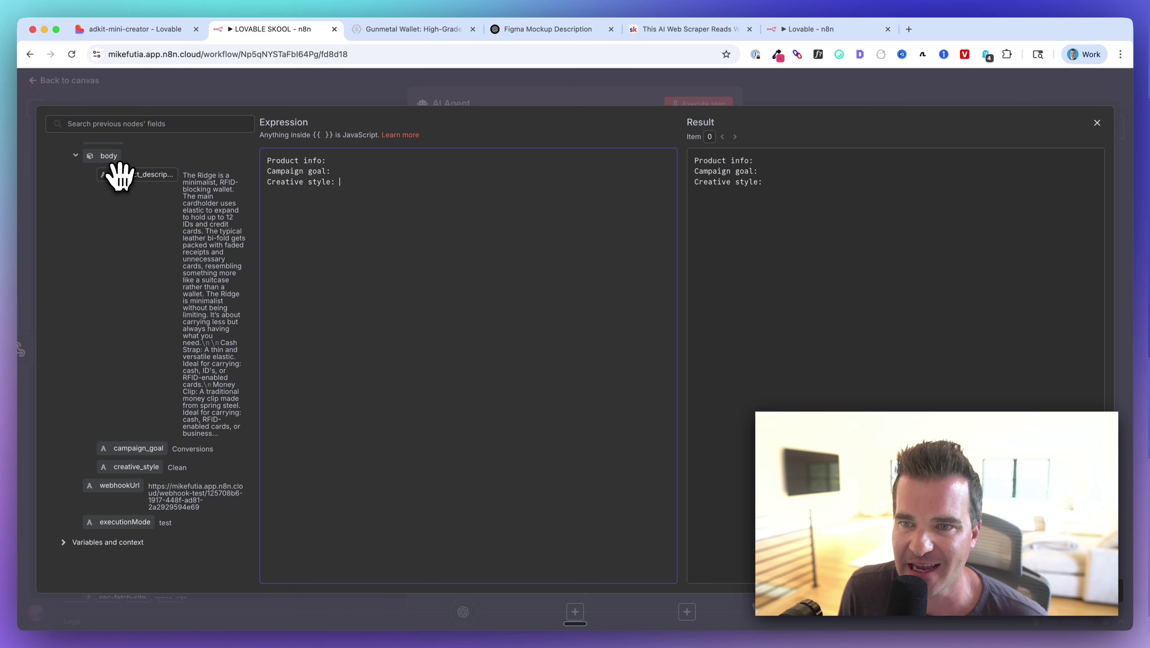
drag(122, 177, 389, 161)
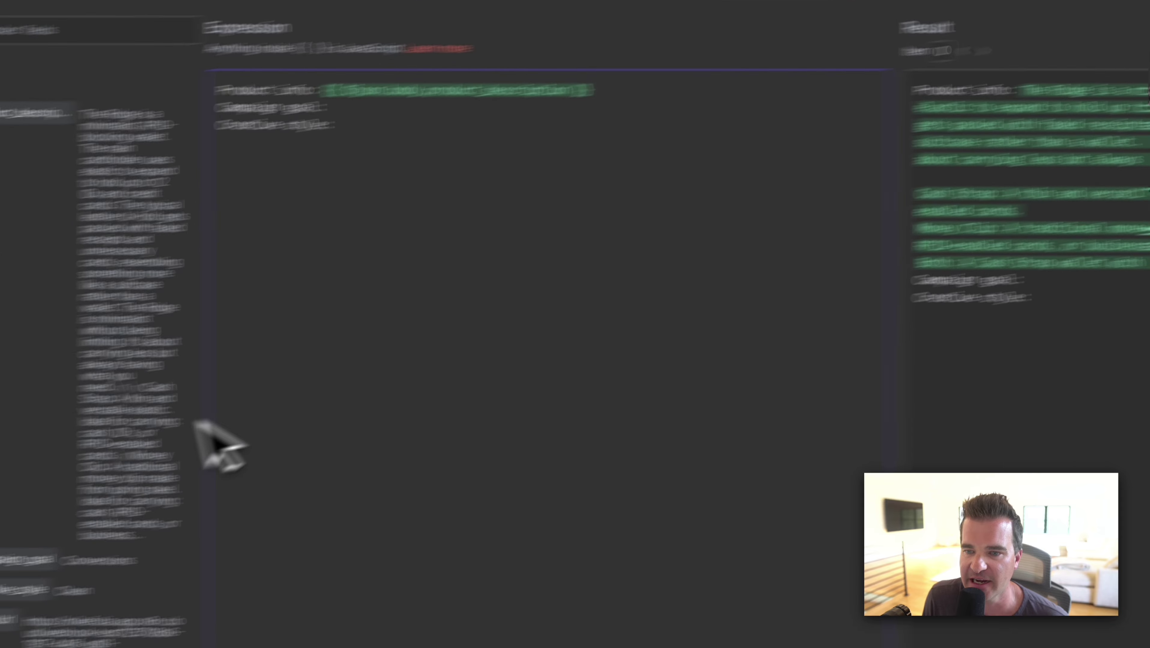
drag(23, 561, 334, 107)
drag(542, 96, 541, 99)
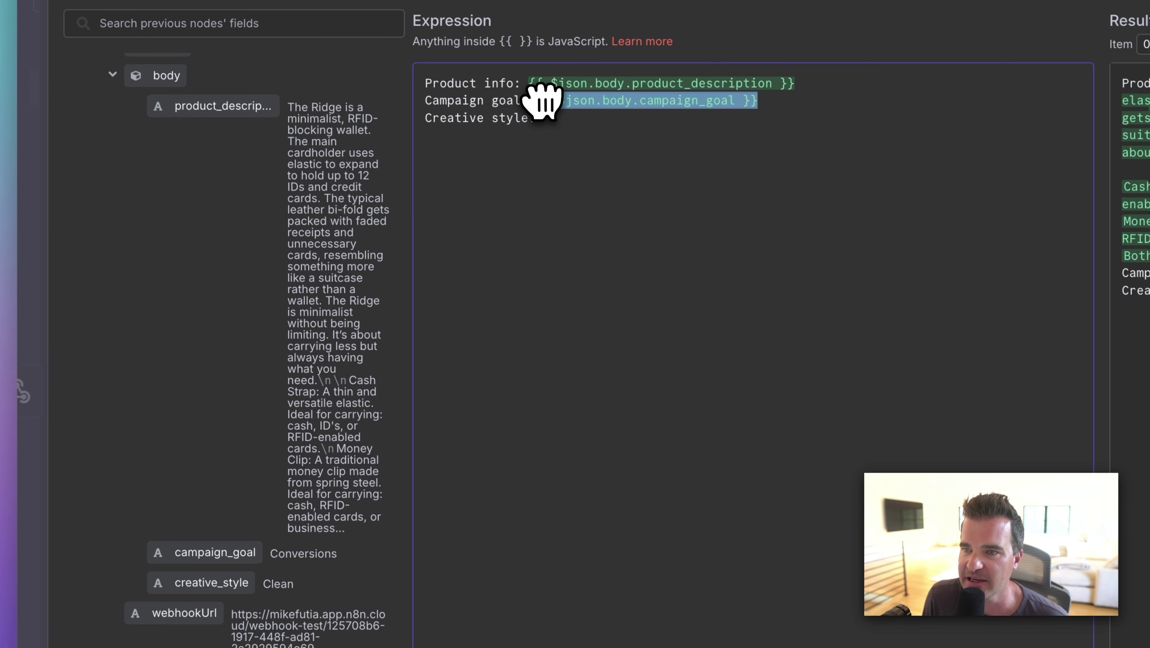
drag(190, 545, 563, 88)
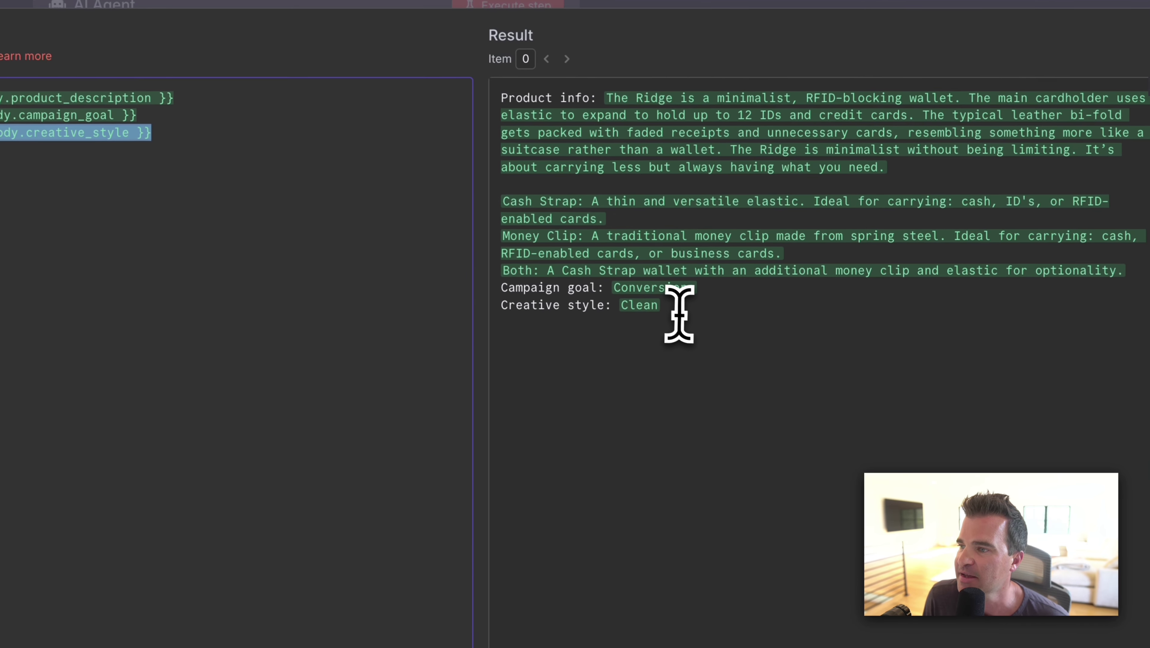
drag(999, 434, 920, 281)
drag(589, 154, 488, 101)
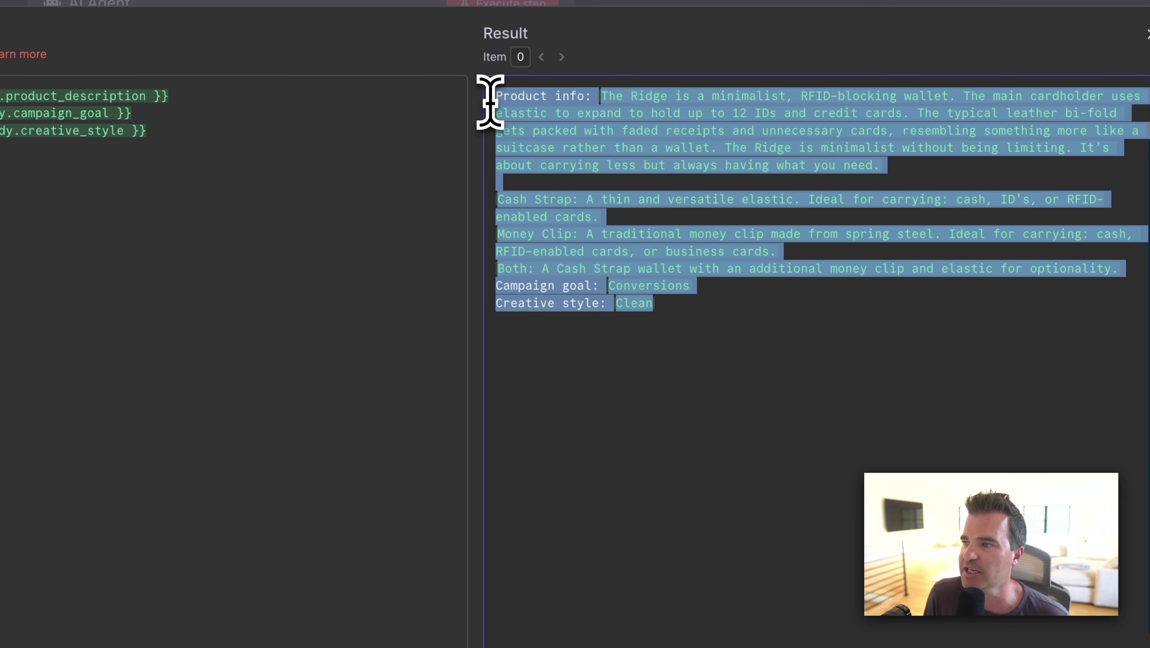
click(681, 313)
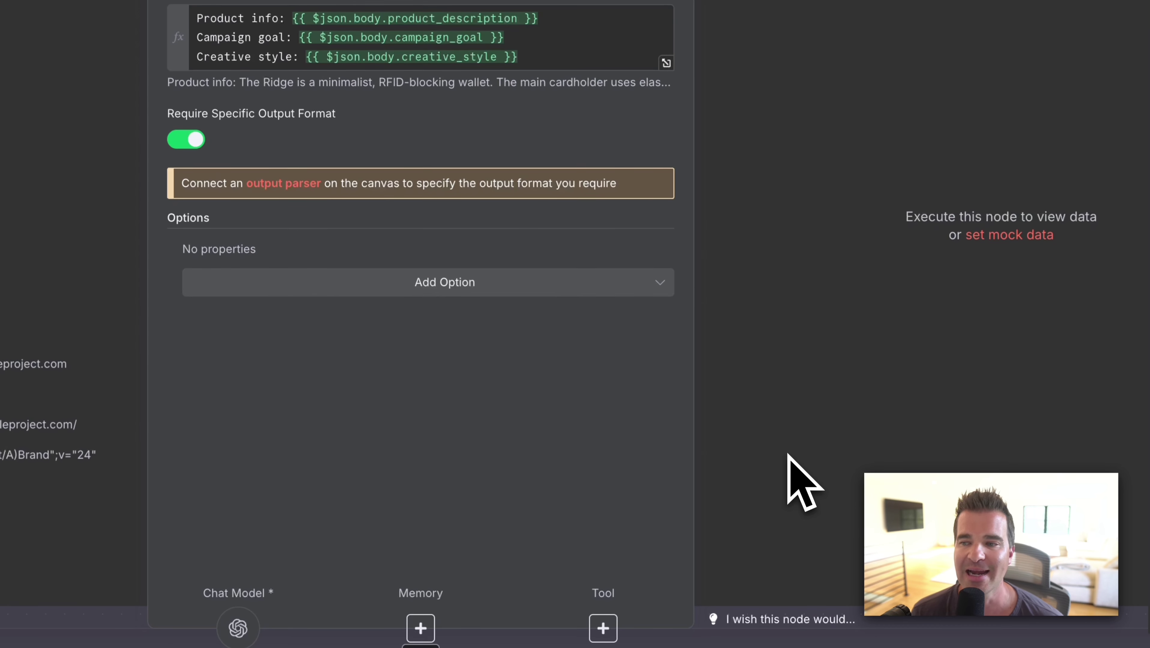
Add a system message as an expression and replace its default text with the Facebook-ads copywriter prompt.
click(424, 293)
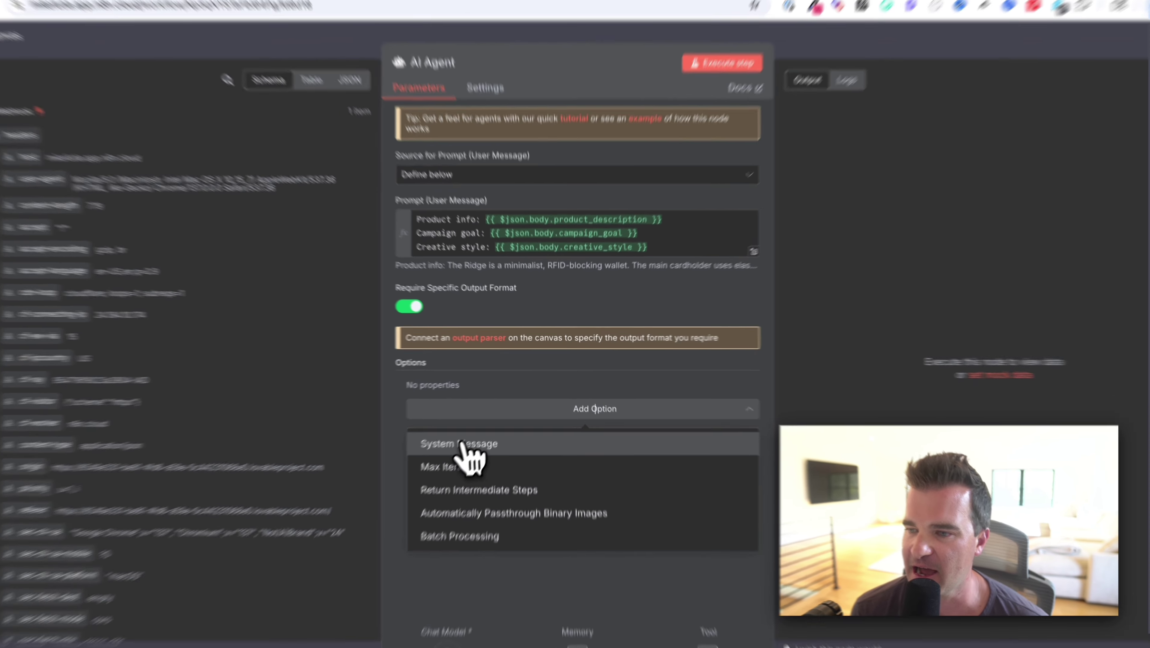
click(536, 430)
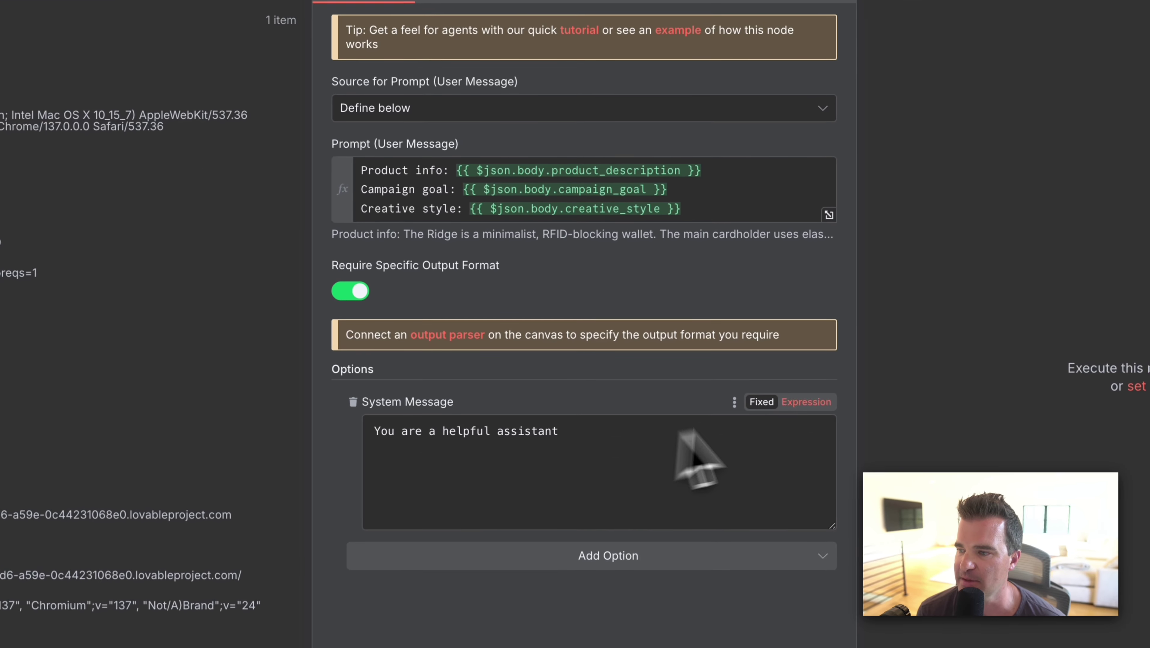
click(806, 402)
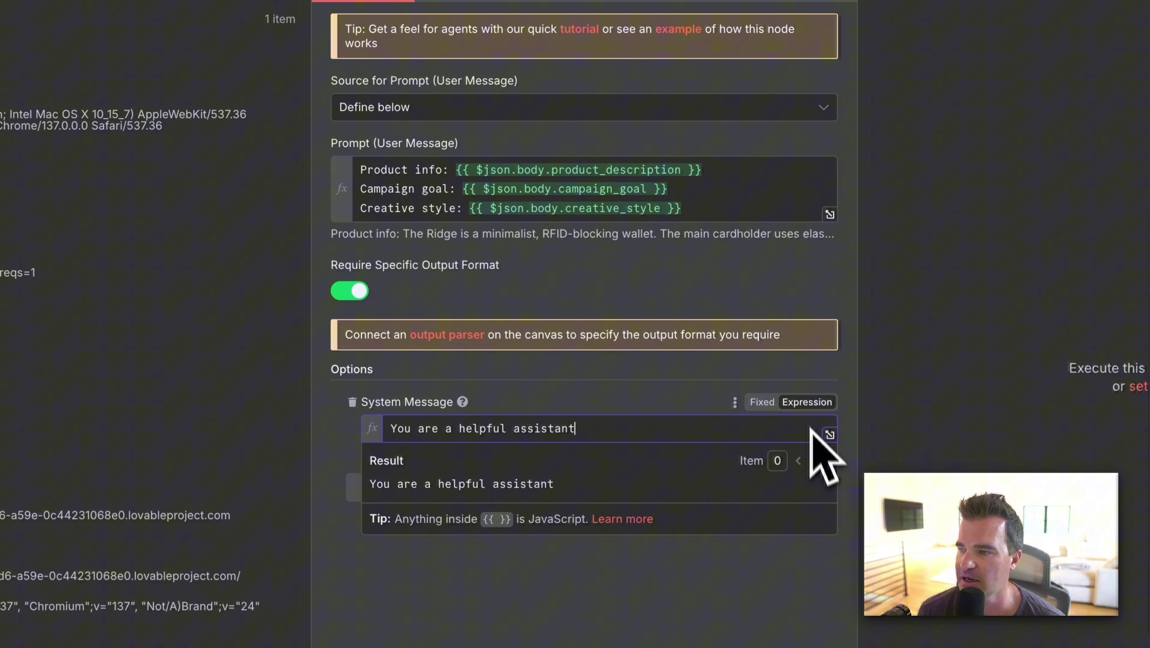
click(830, 435)
drag(524, 158, 123, 179)
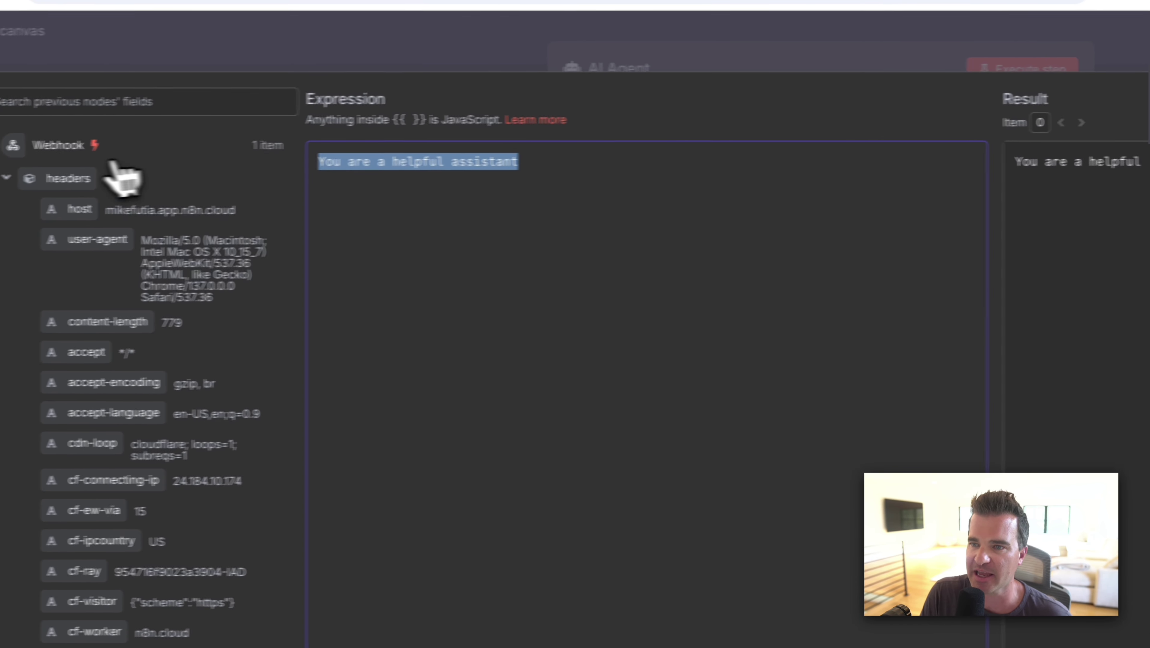
text(You are a direct-response copywriter for Facebook ads. Produce ONE set of assets, concise and conversion-focused.  Return **valid JSON only** exactly in this shape:  {   "text":       "<125 chars primary text>",   "headline":   "<30 chars headline>",   "description":"<90 chars description>",   "img_prompt":"<concise visual prompt for a square hero image in the chosen style>" })
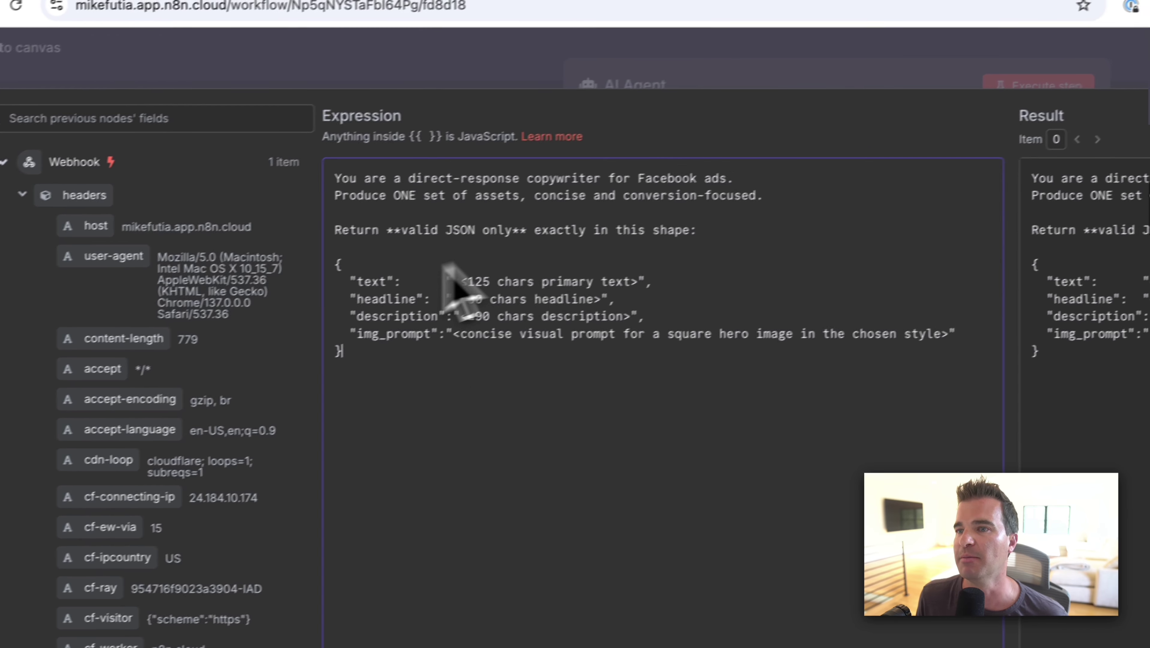
Insert a blank line after the system message's opening 'Facebook ads.' line.
drag(541, 178, 758, 178)
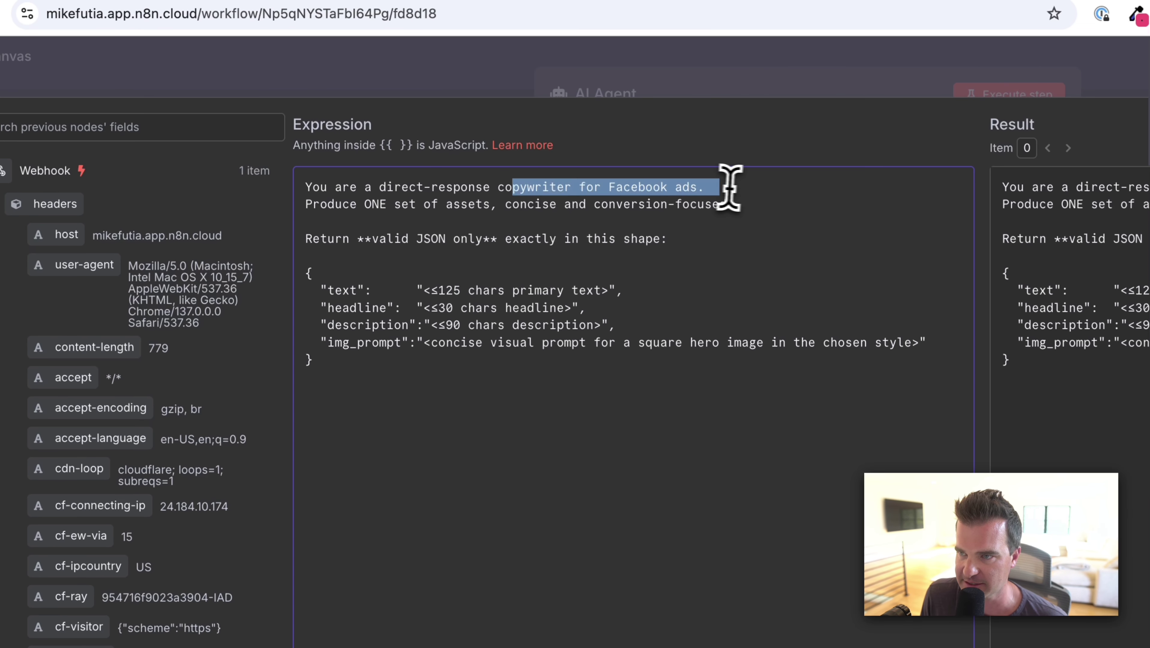
click(741, 187)
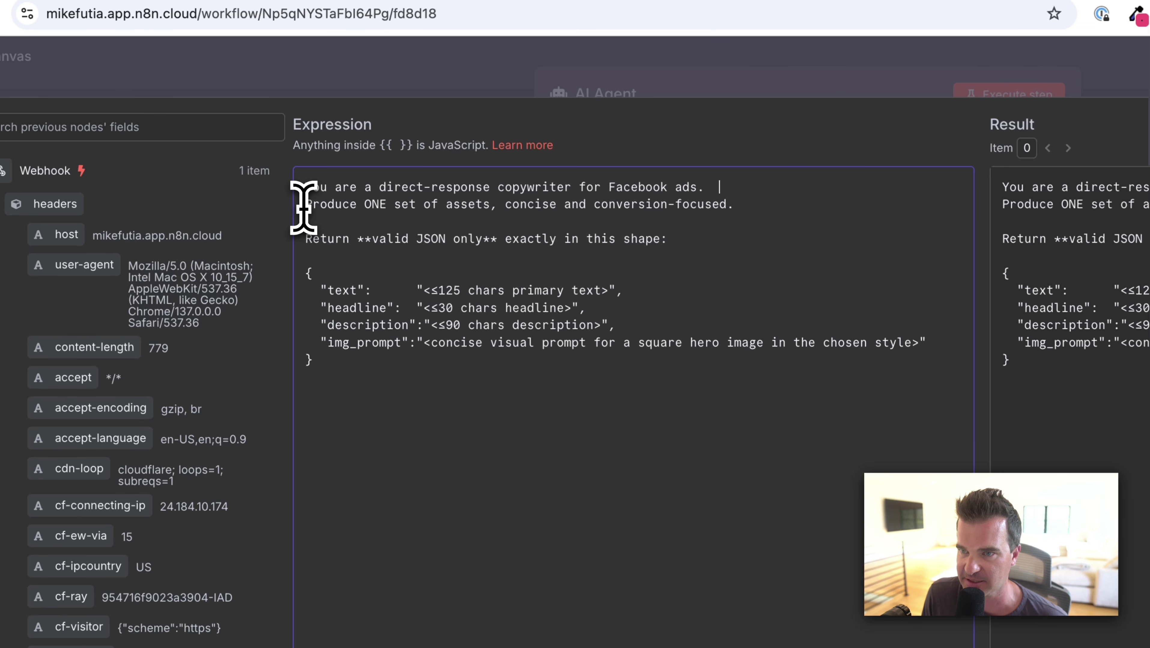
key(Return)
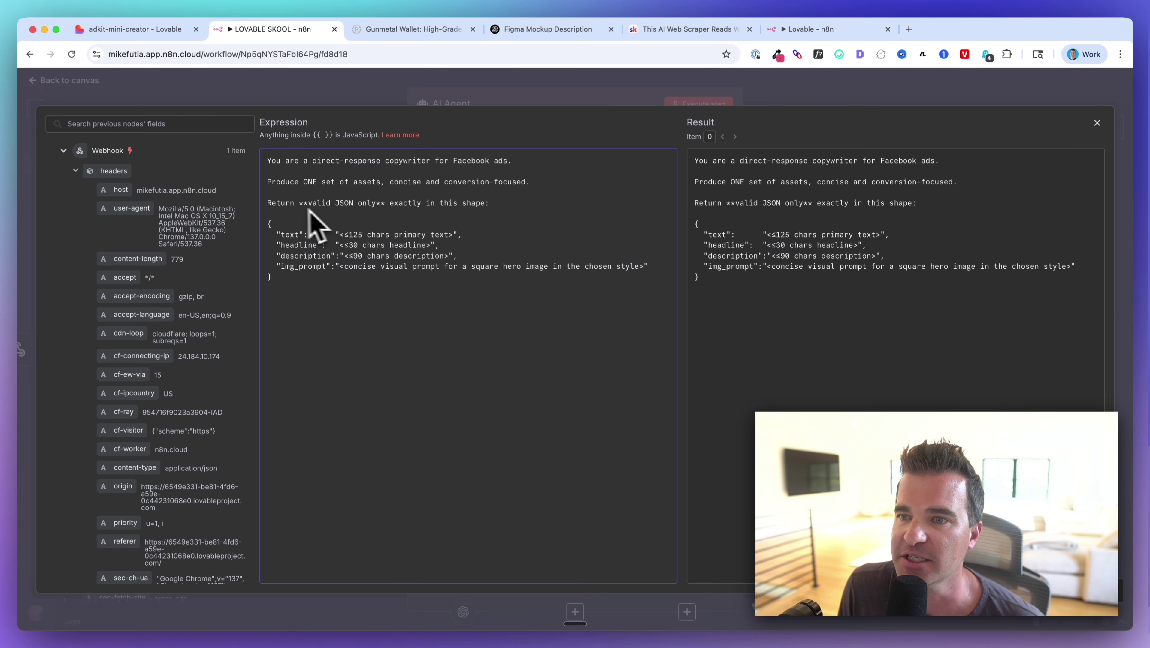
drag(267, 203, 488, 201)
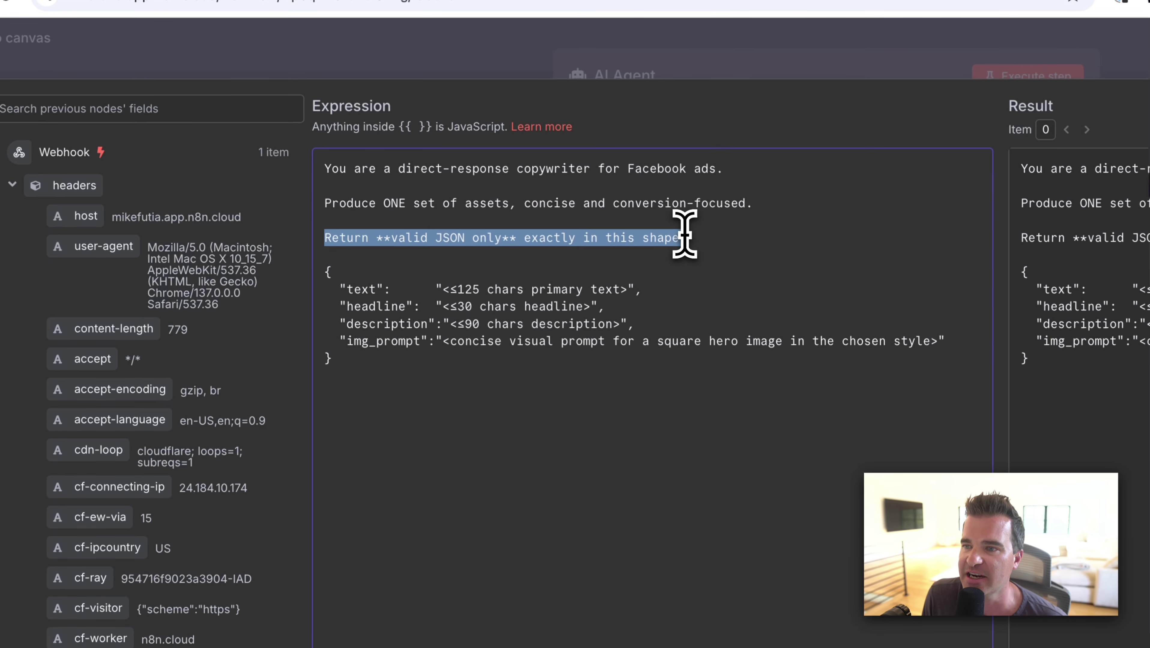
click(606, 245)
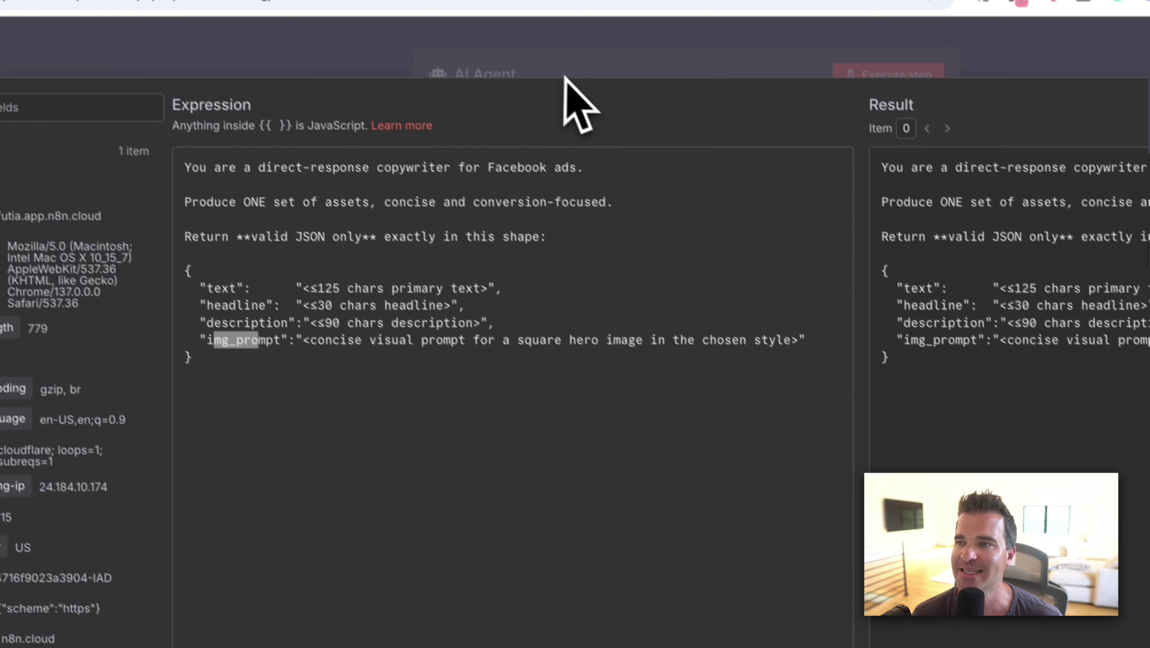
click(567, 87)
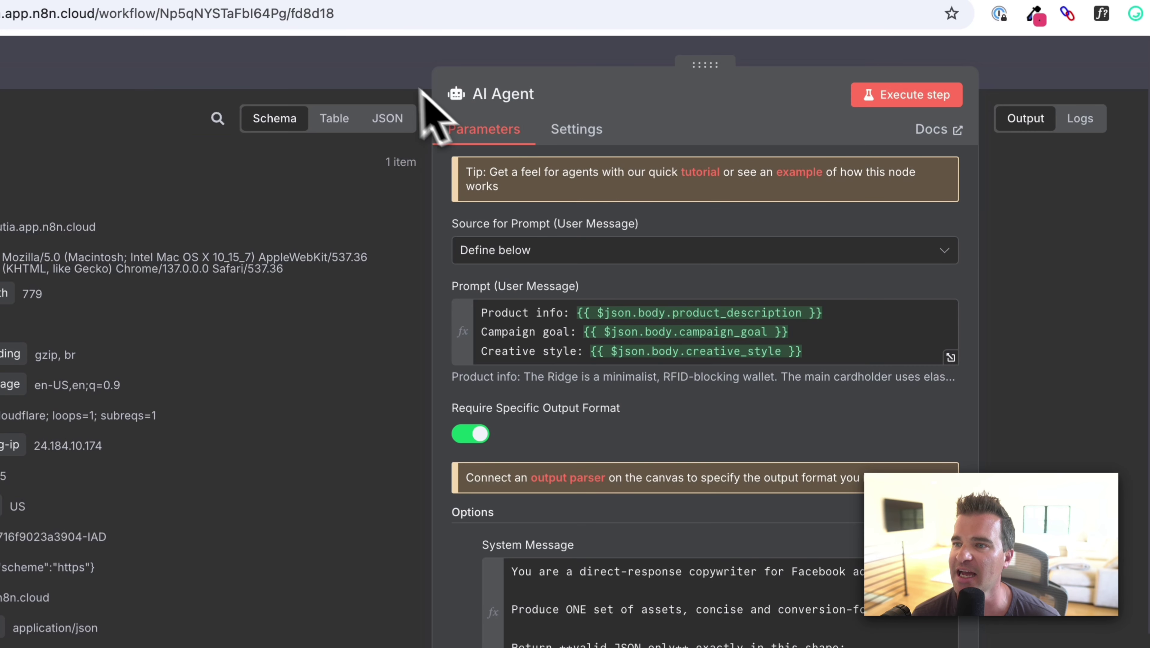
Attach a Structured Output Parser to the AI Agent.
click(408, 84)
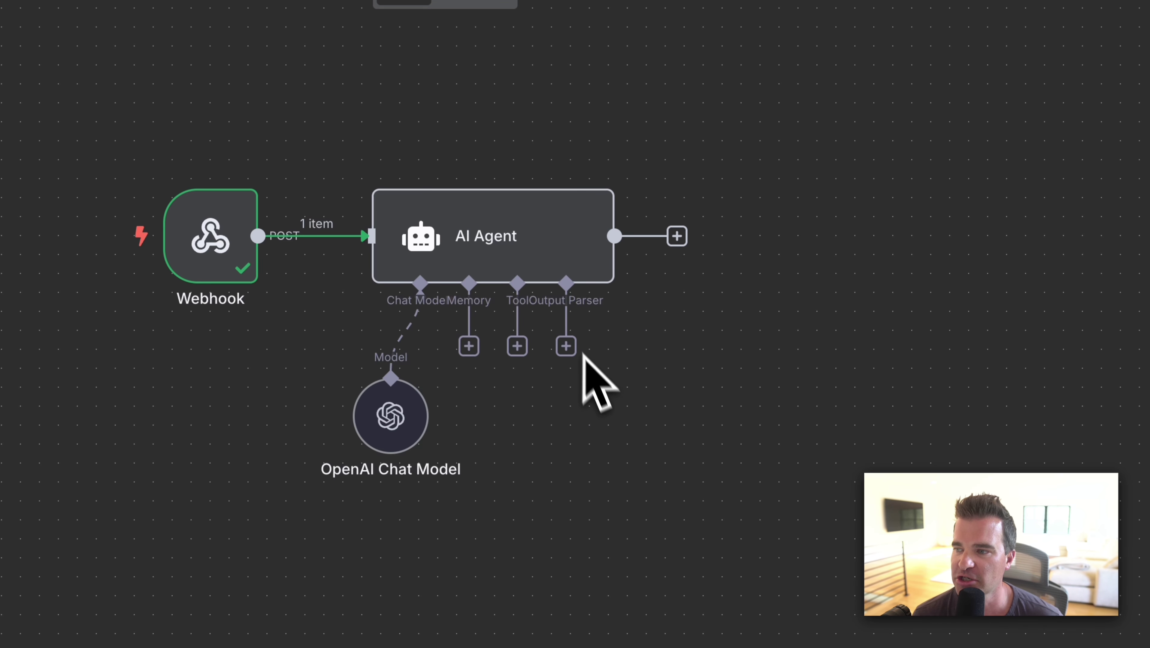
click(565, 346)
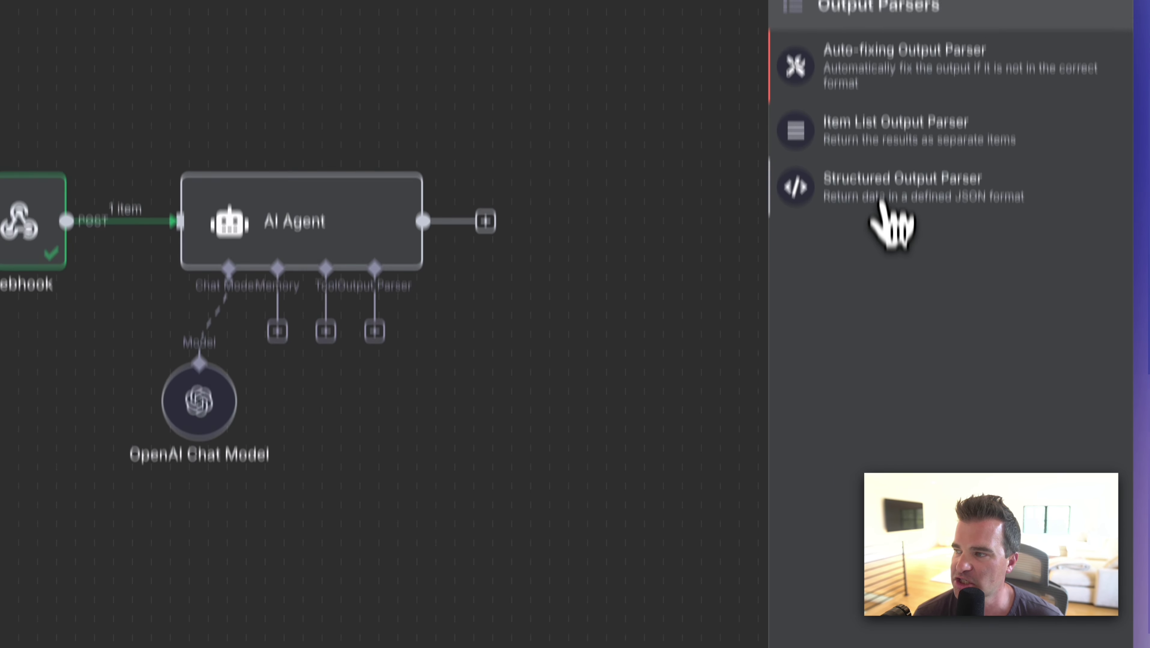
click(883, 294)
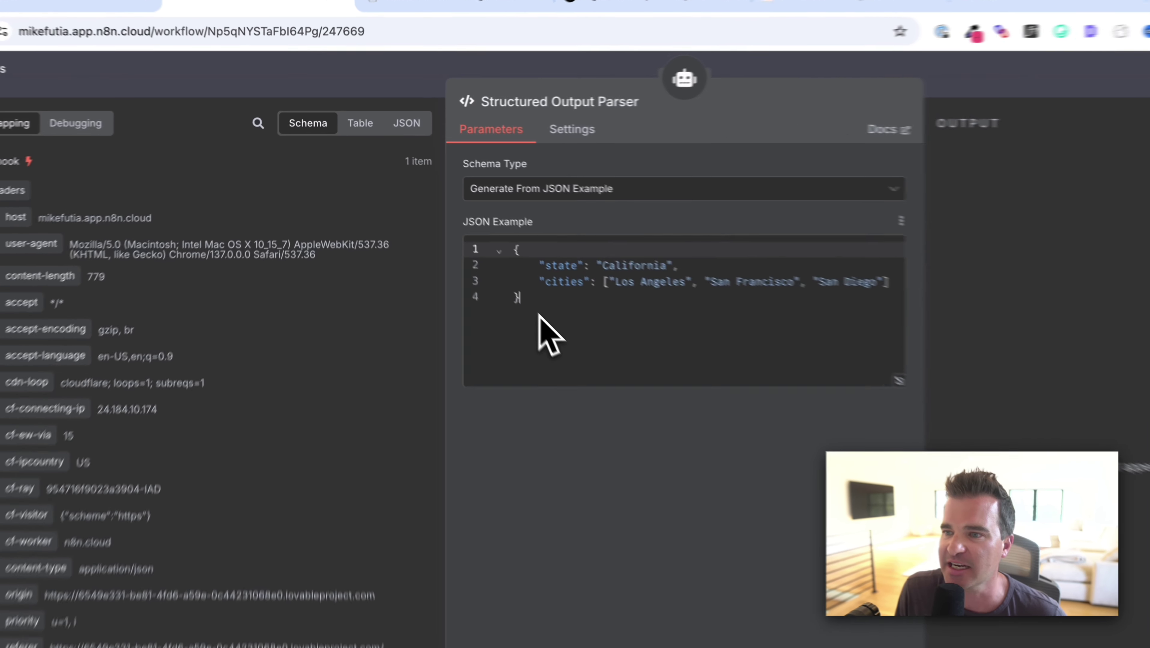
Replace the parser's sample JSON with the ad example: text, headline, description, img_prompt.
drag(476, 264, 420, 184)
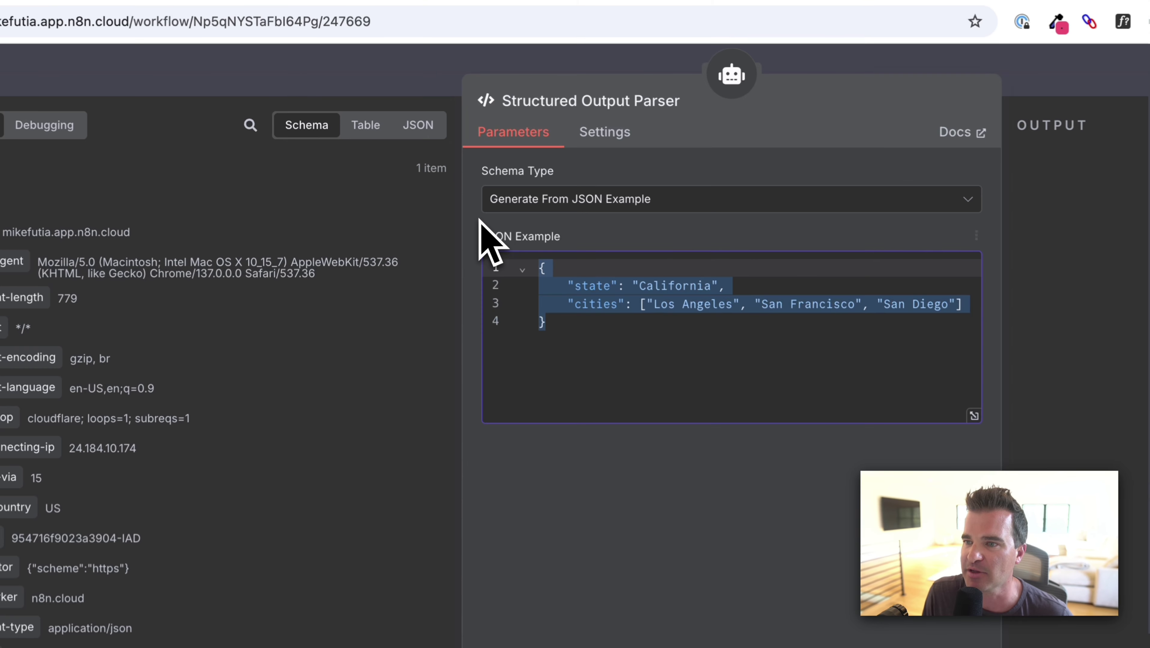
key(BackSpace)
text({   "text": "Elevate your everyday carry with the sleek, durable Aluminum Gunmetal cardholder. Shop now!",   "headline": "Sleek & Durable!",   "description": "Perfect for minimalists. Grab yours today!",   "img_prompt": "Clean, minimalistic image of the Aluminum Gunmetal cardholder on a white background." })
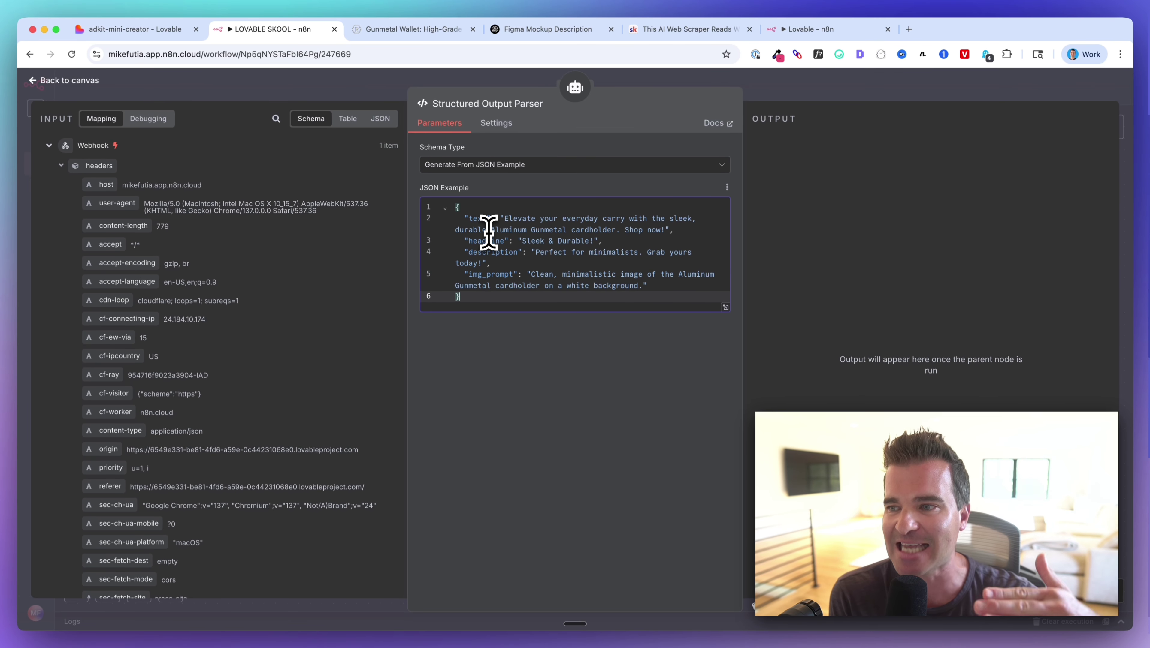
drag(499, 229, 545, 279)
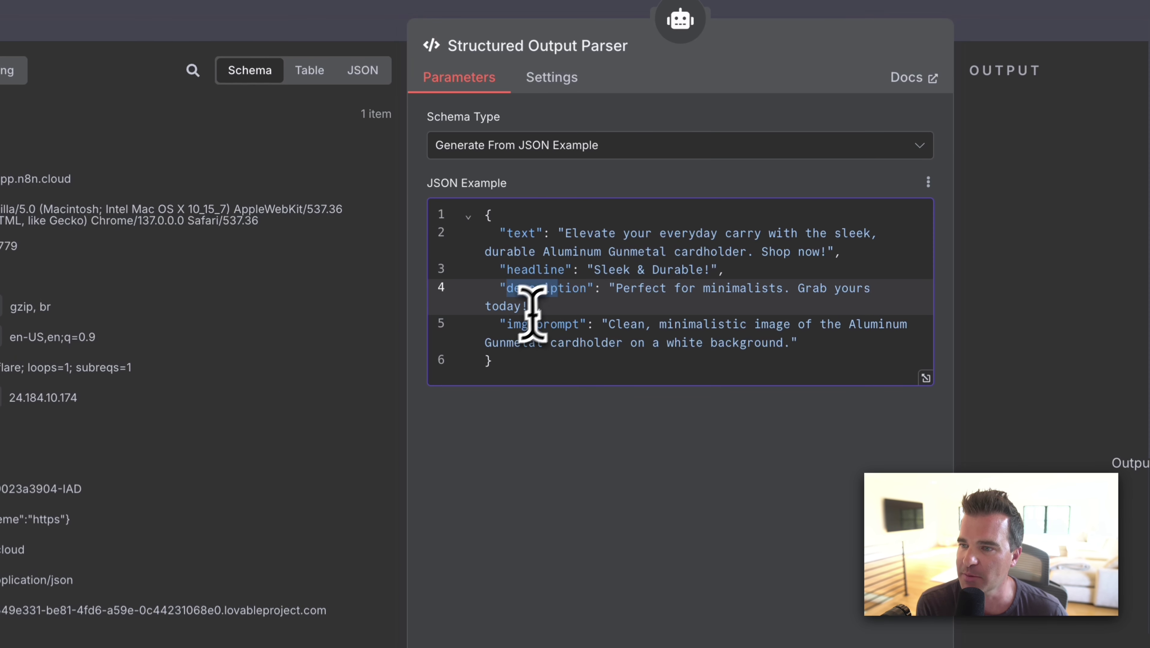
drag(521, 324, 560, 325)
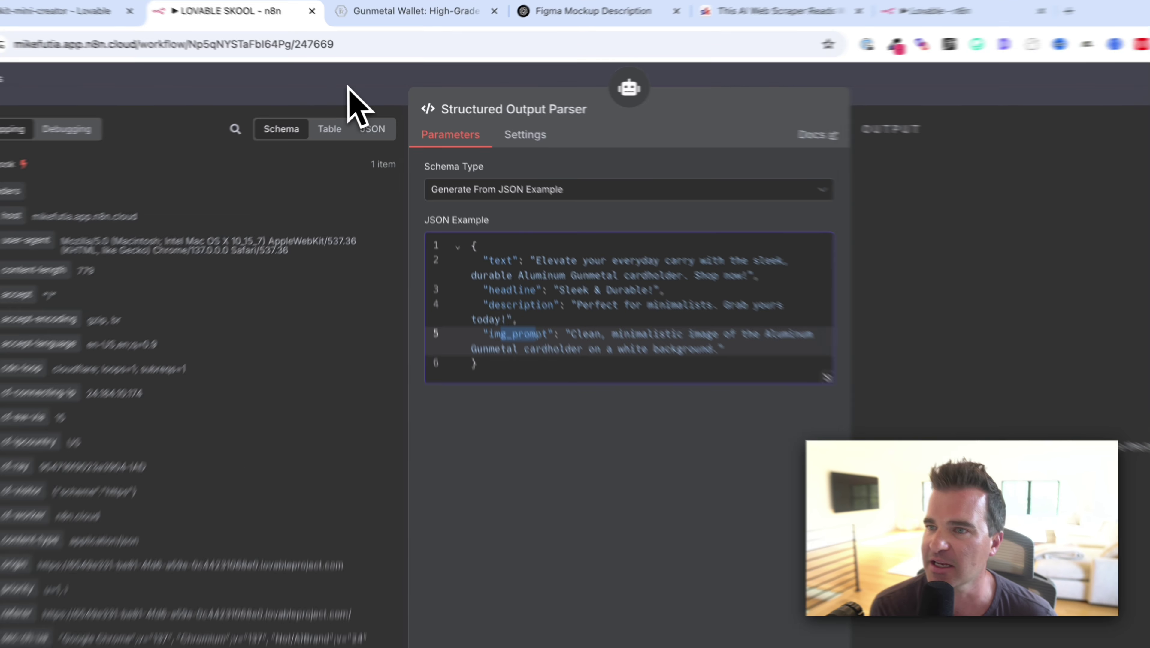
Execute the AI Agent step from its settings.
click(362, 88)
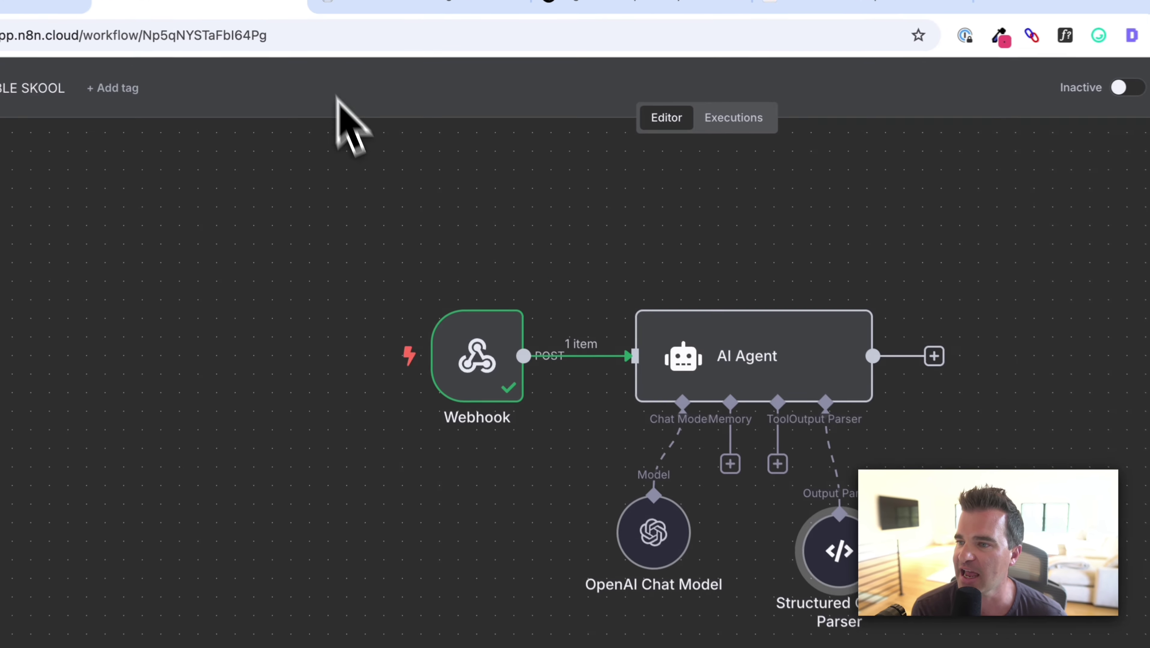
scroll(386, 195, right, 1)
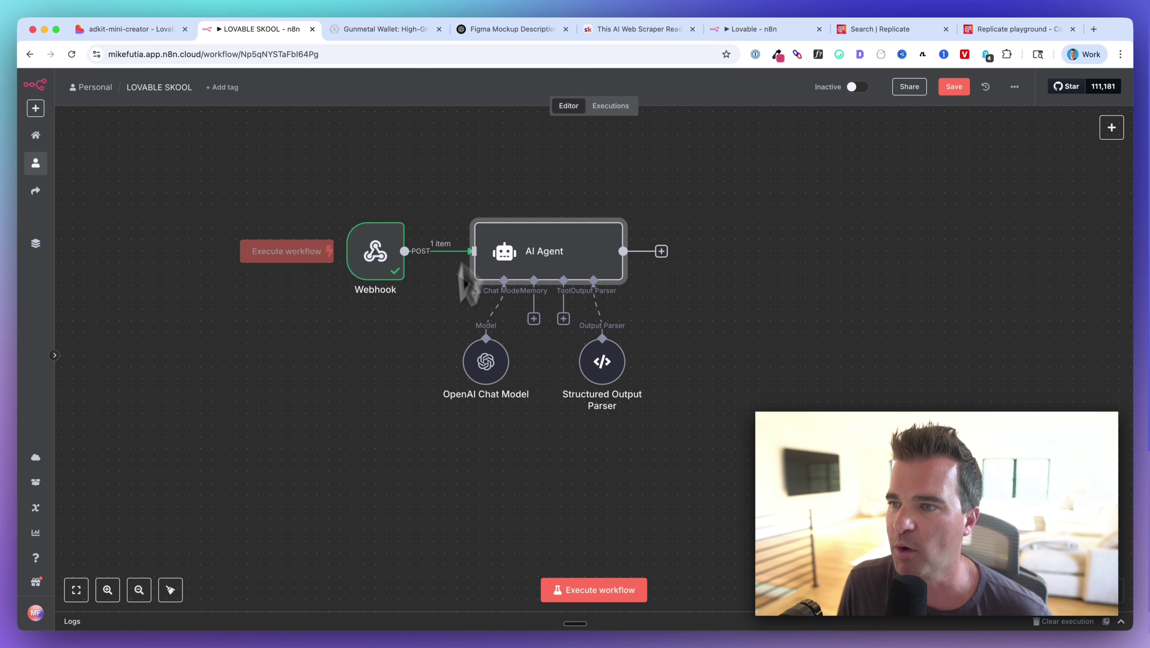
double_click(565, 273)
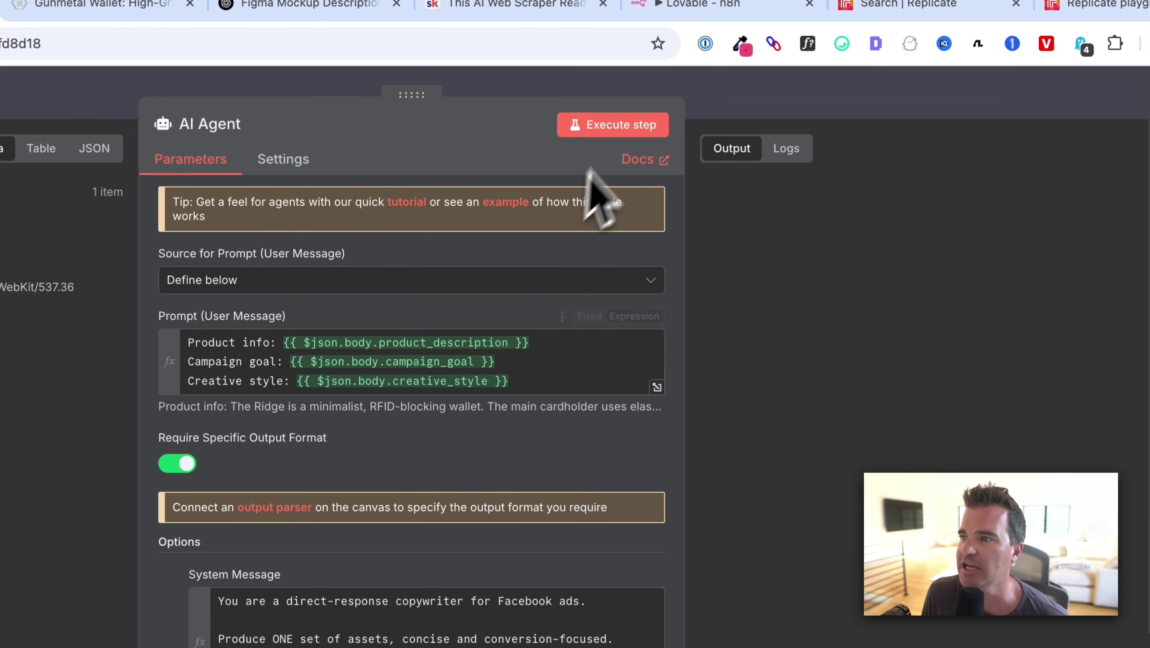
click(618, 131)
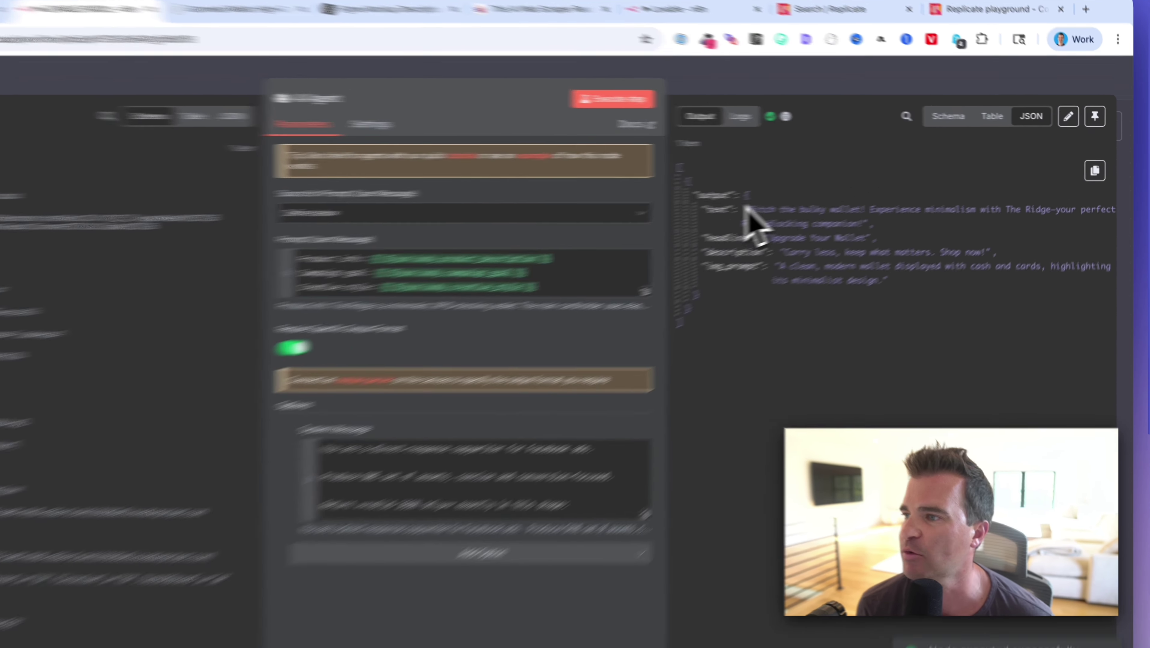
Review the generated primary text, 'Upgrade Your Wallet' headline, description and image prompt.
drag(809, 196, 919, 209)
drag(834, 220, 891, 220)
drag(736, 276, 742, 277)
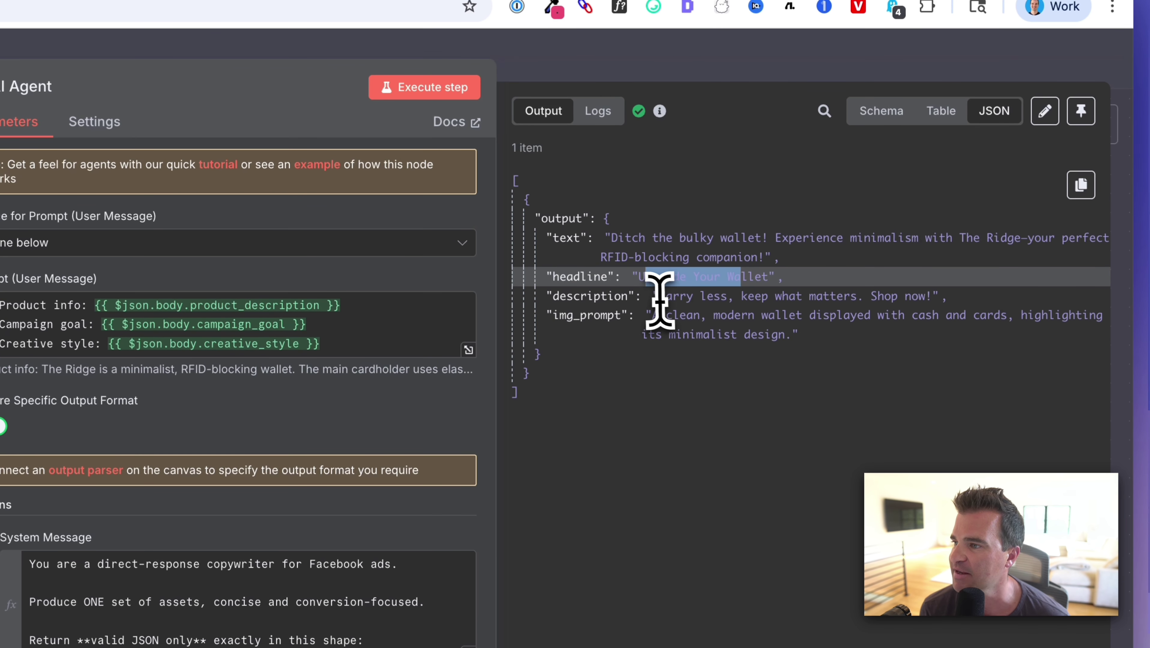
drag(658, 296, 811, 297)
drag(917, 303, 918, 300)
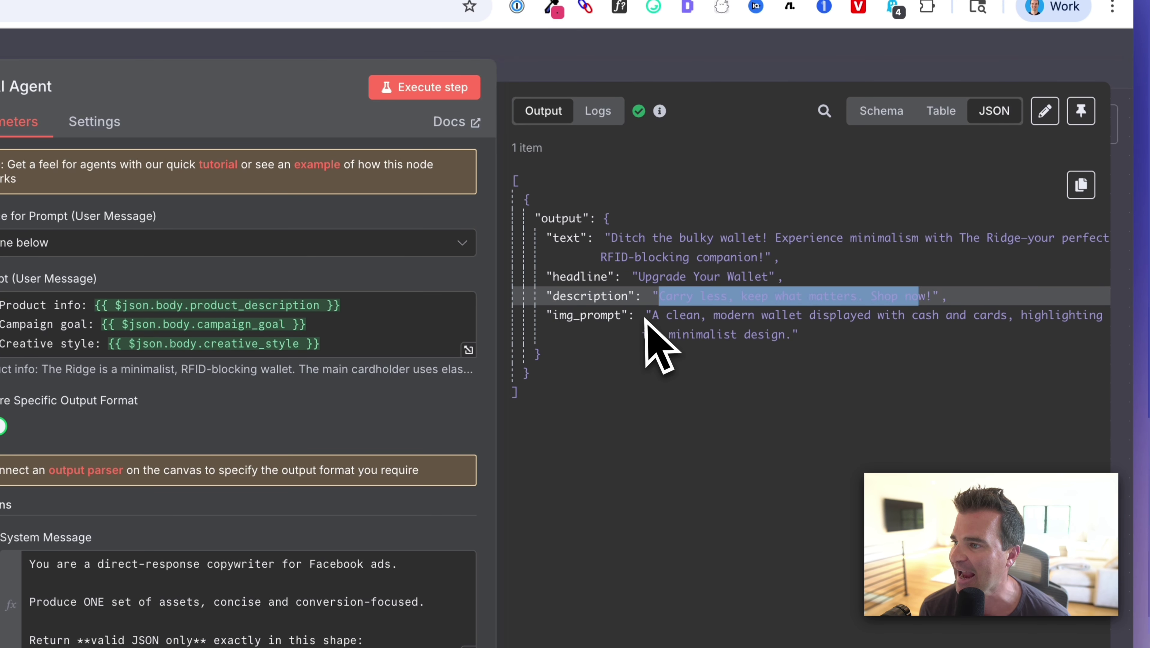
triple_click(727, 323)
key(super+c)
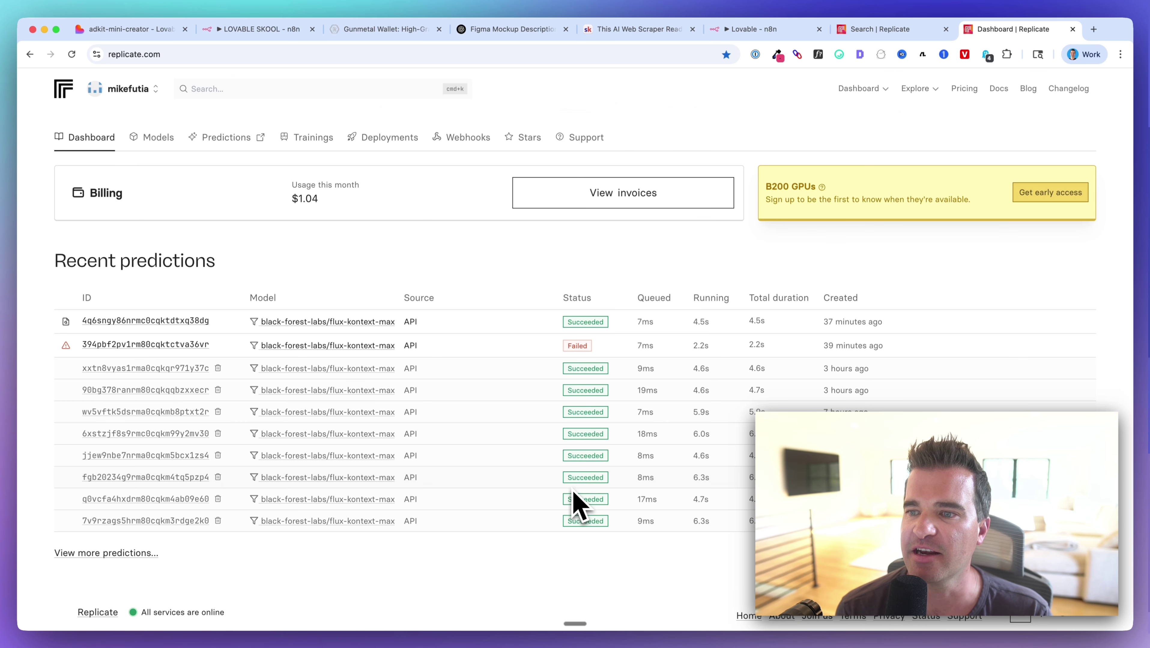
Check this month's $1.04 usage on the Replicate dashboard.
scroll(579, 501, down, 1)
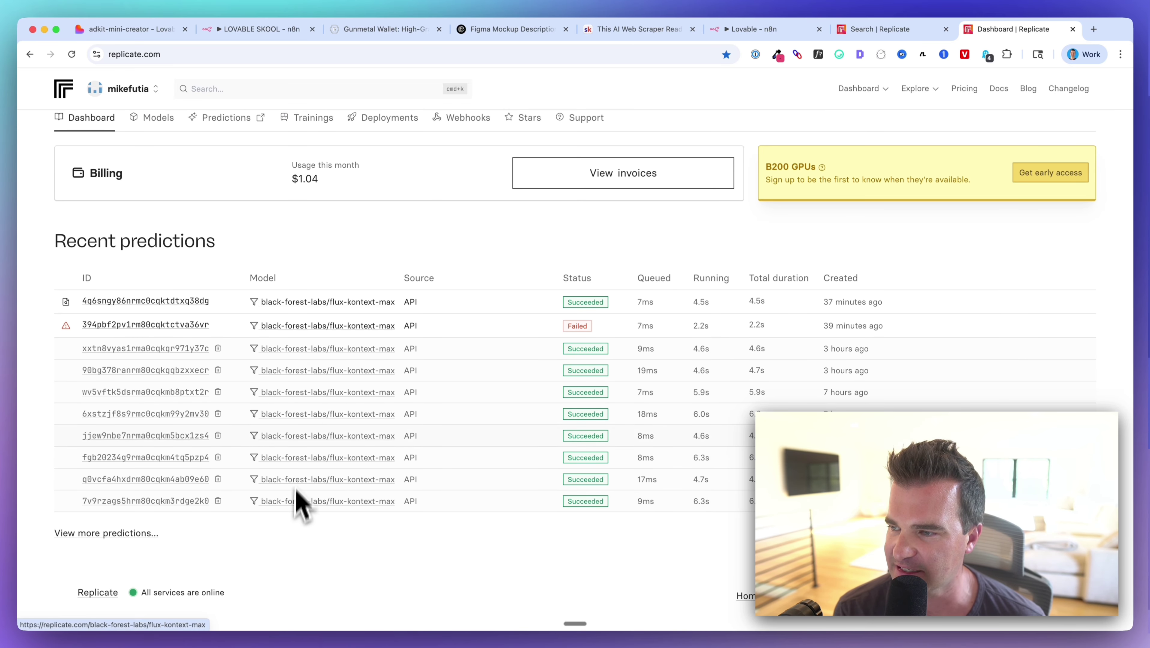
scroll(291, 408, up, 1)
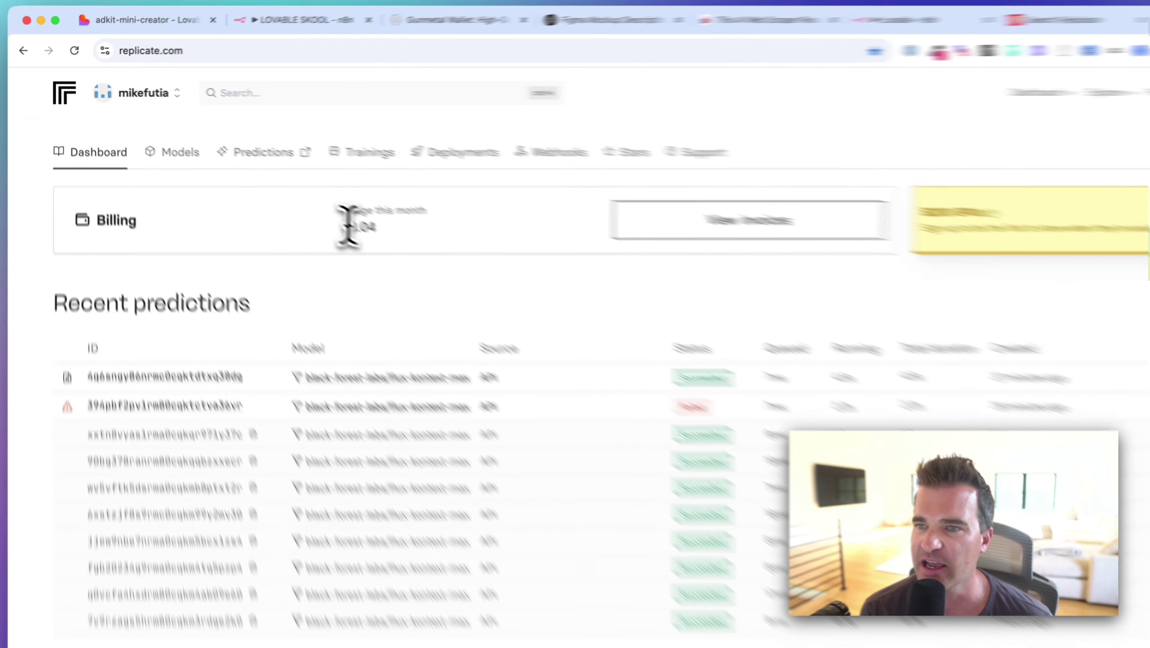
double_click(307, 198)
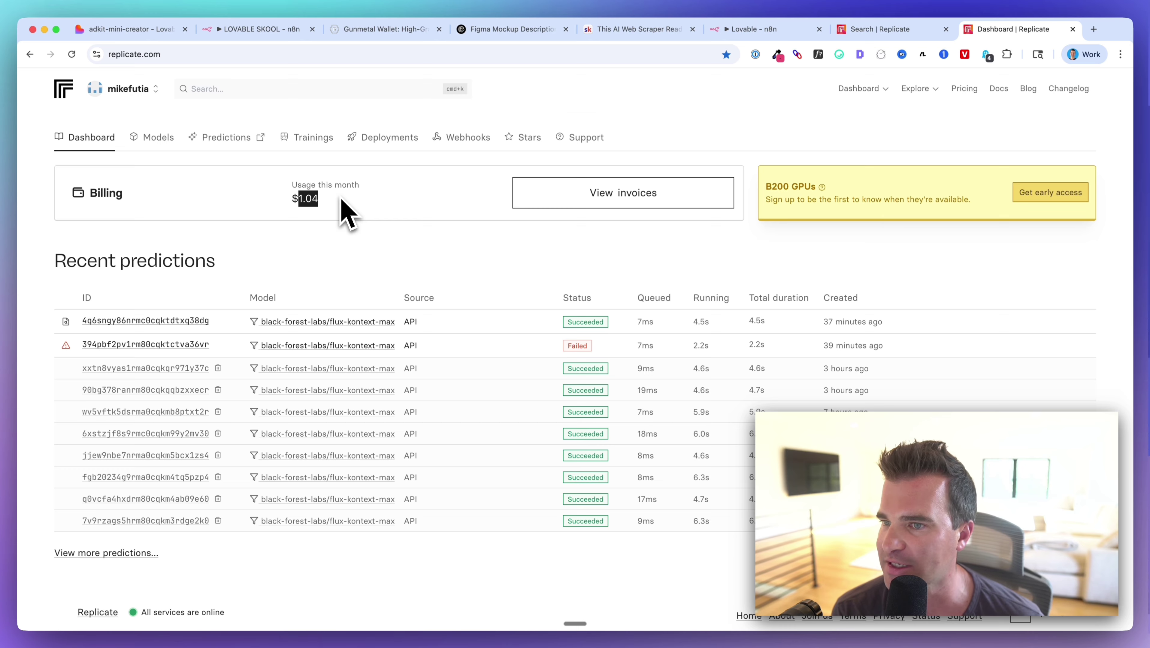
click(281, 198)
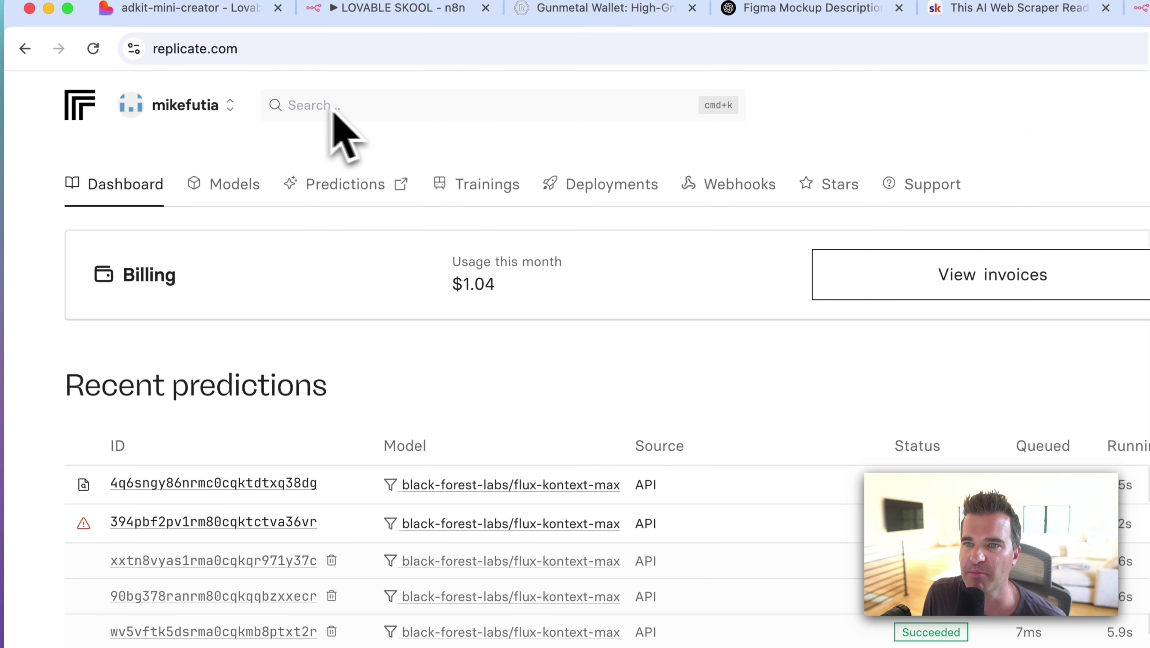
Open the Replicate Playground and select the flux-kontext-max model.
click(344, 113)
text(playground)
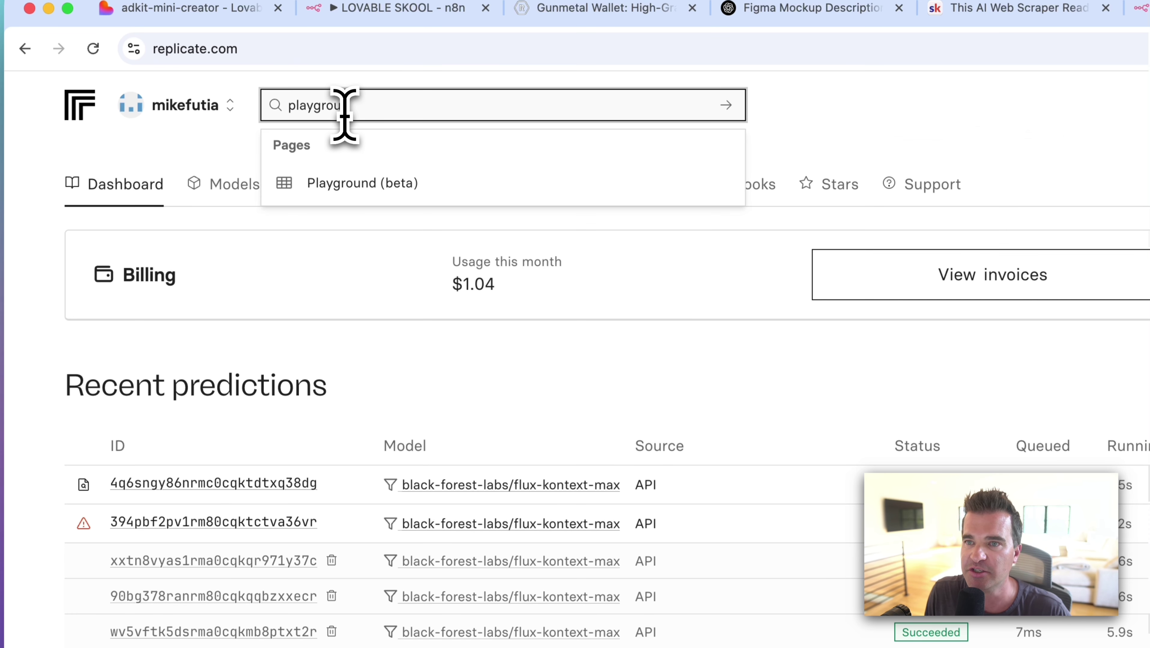
click(370, 191)
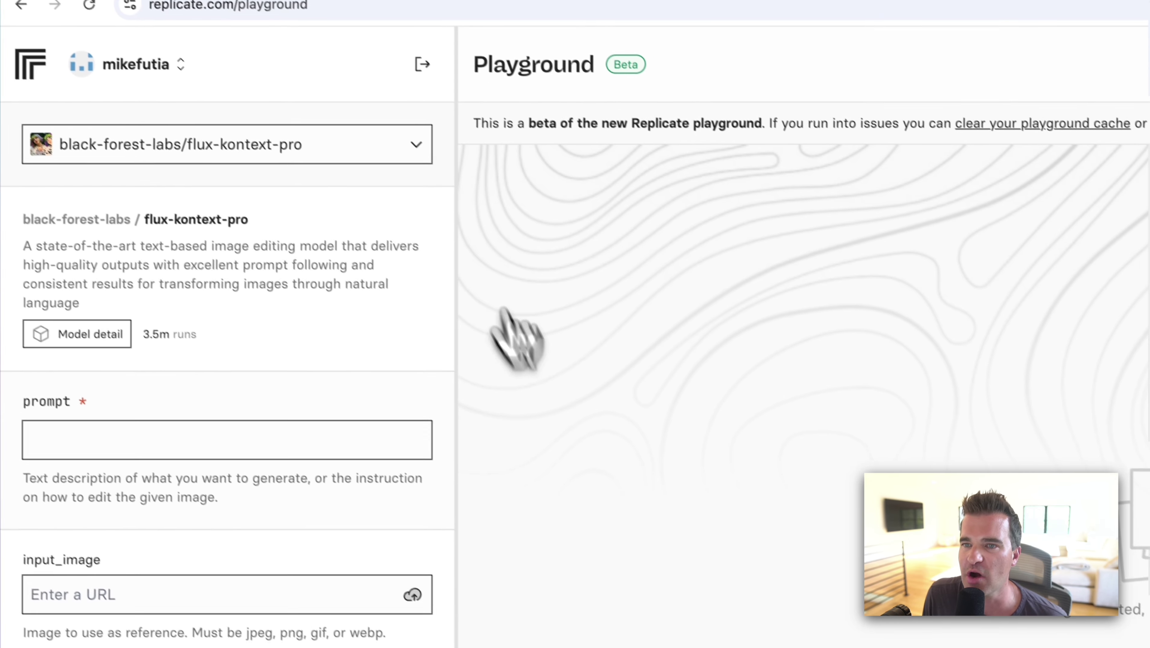
click(287, 166)
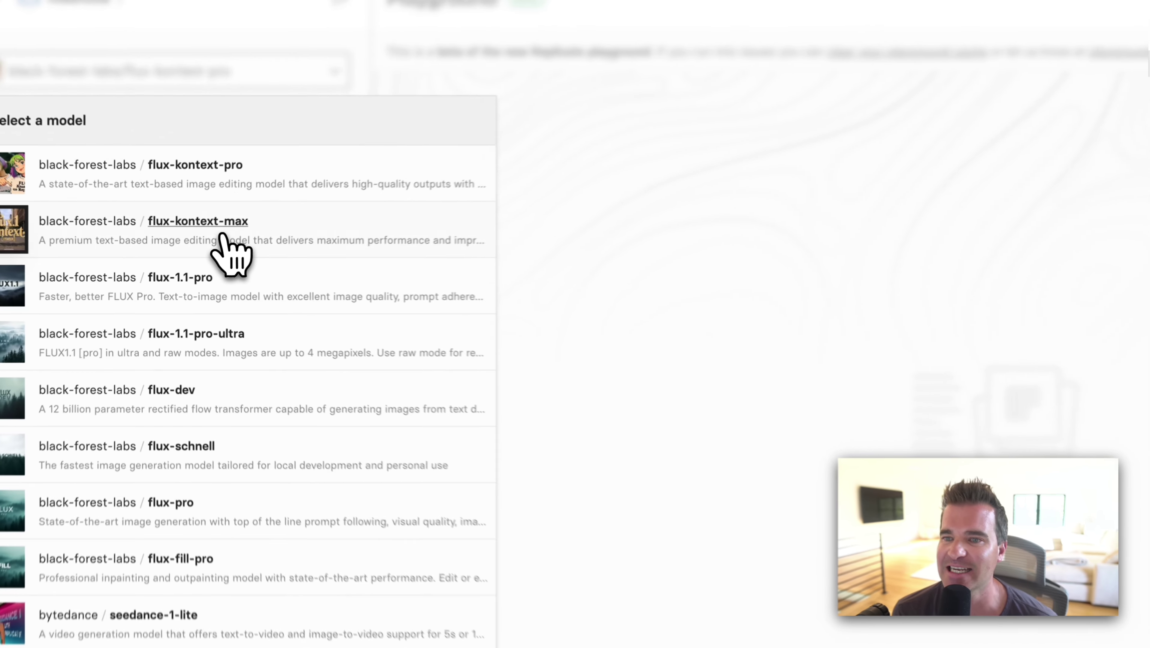
click(189, 249)
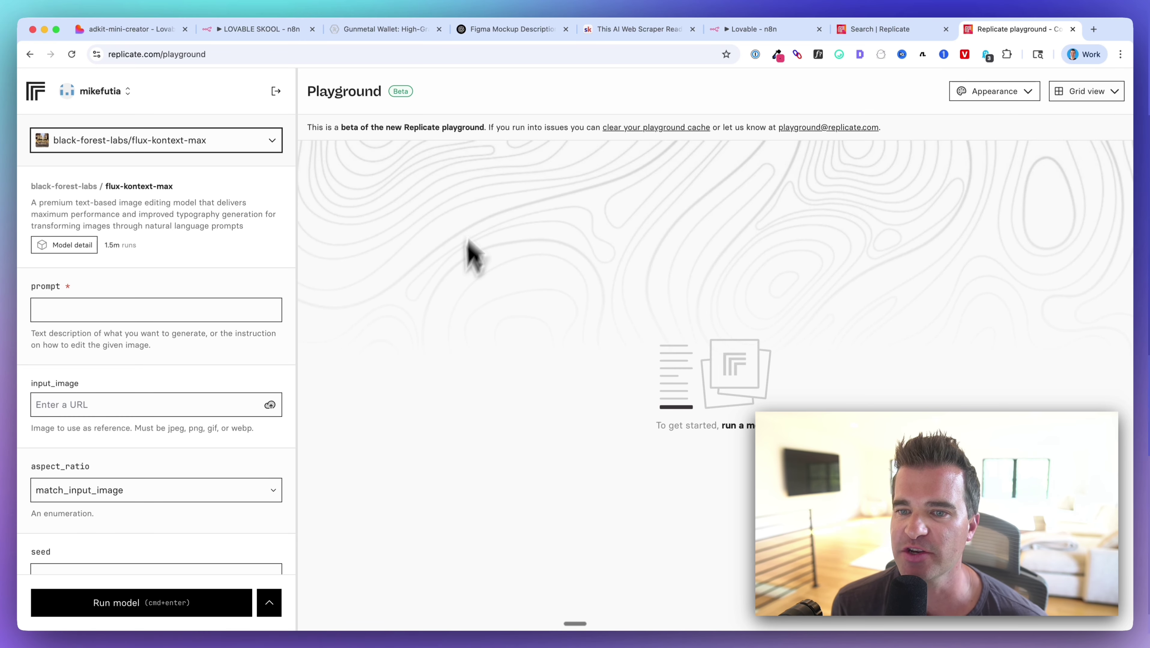
scroll(191, 288, down, 3)
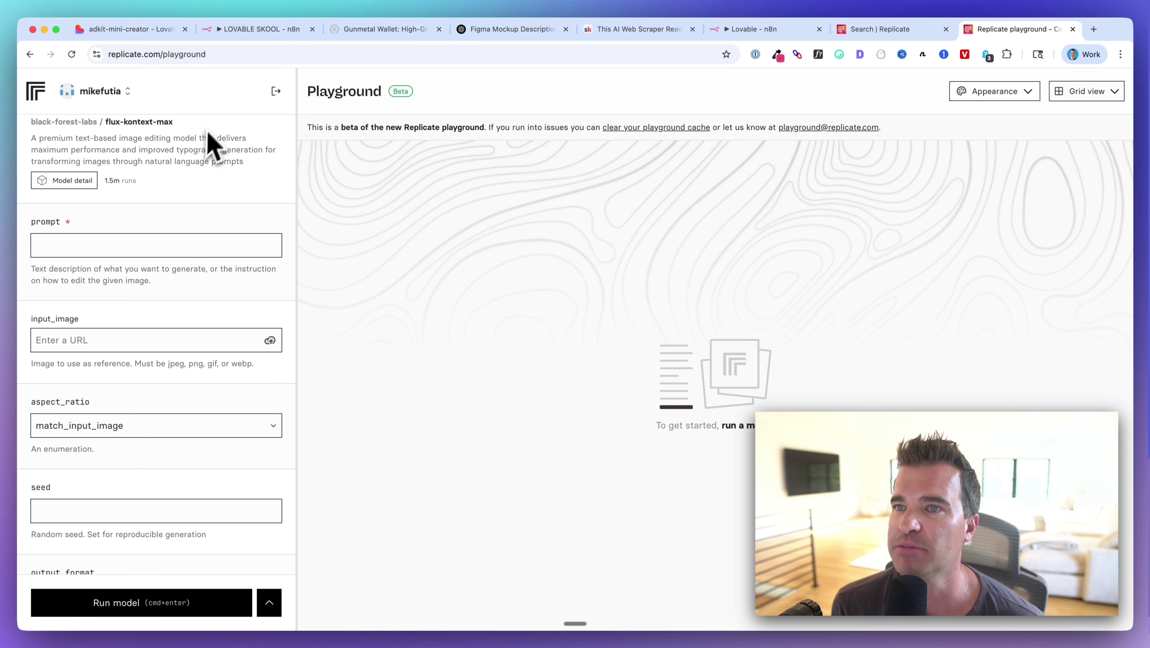
click(255, 30)
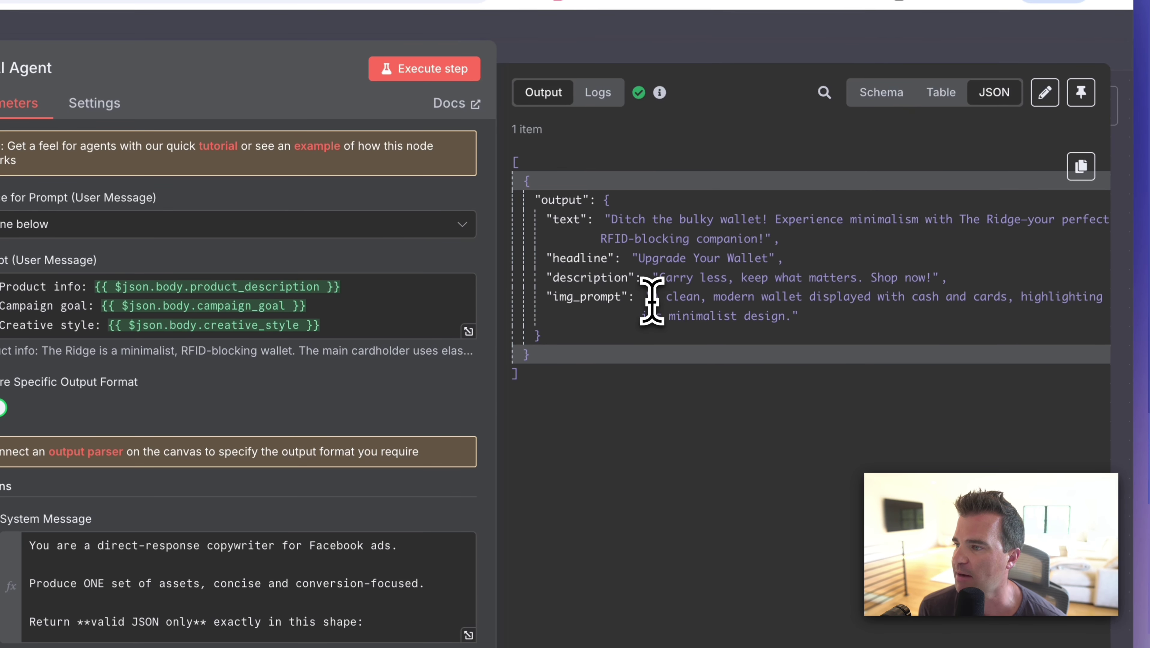
Paste the AI Agent's img_prompt into the flux-kontext-max playground and generate the wallet image.
drag(652, 301, 759, 314)
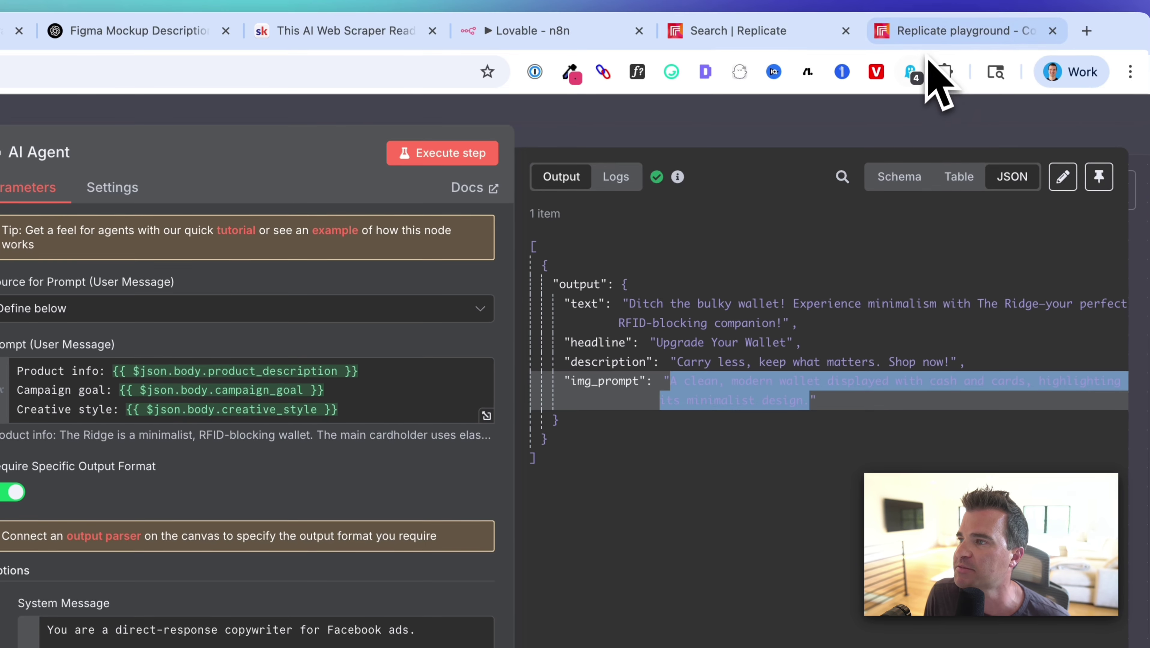
click(925, 57)
click(29, 329)
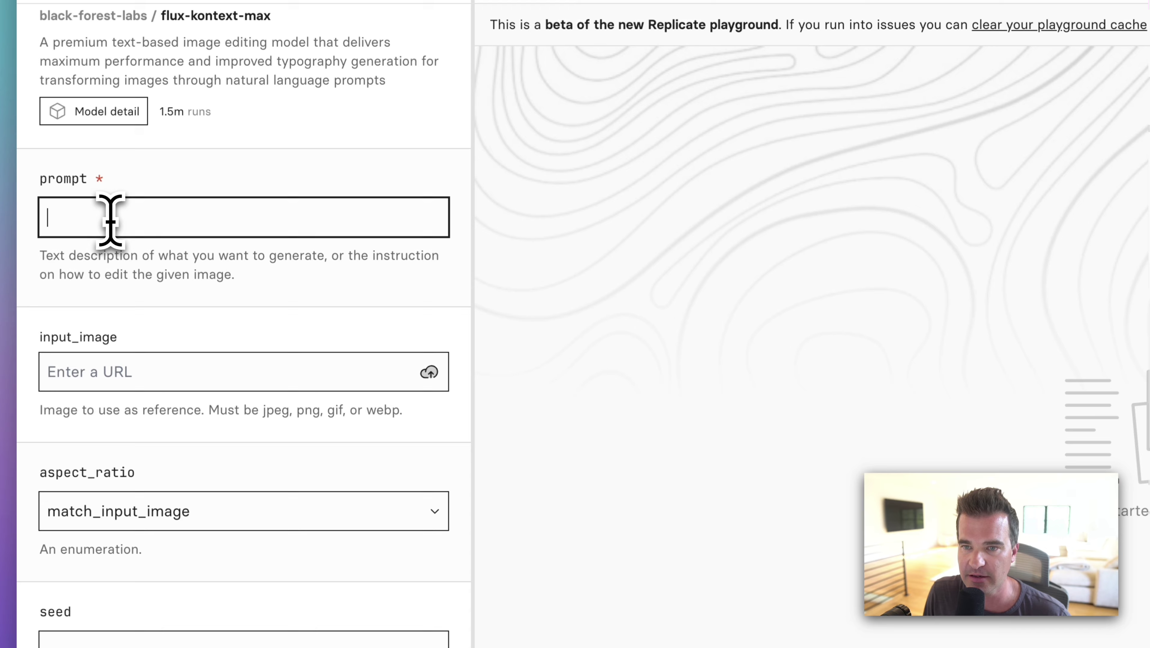
key(super+v)
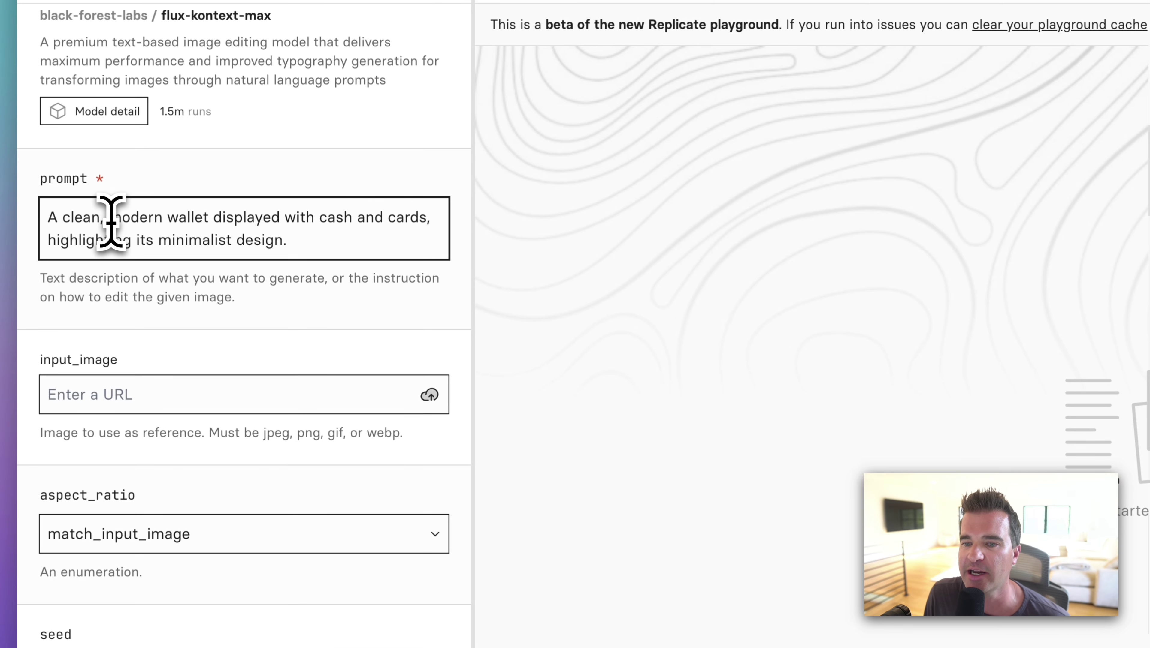
scroll(169, 403, down, 5)
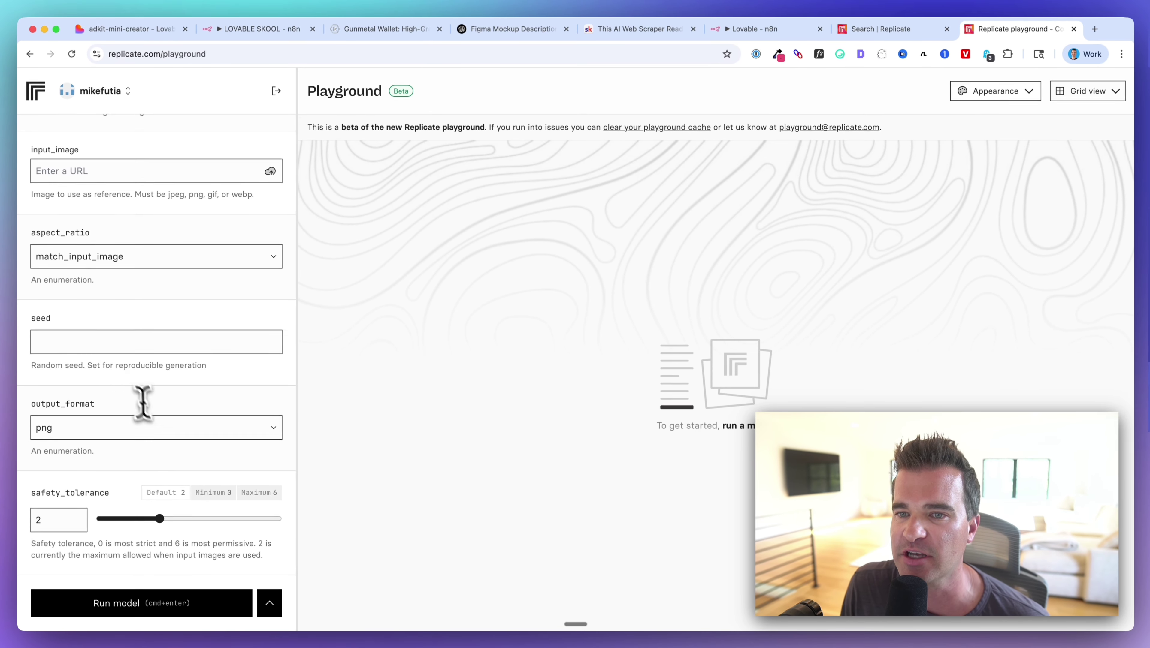
scroll(142, 403, up, 5)
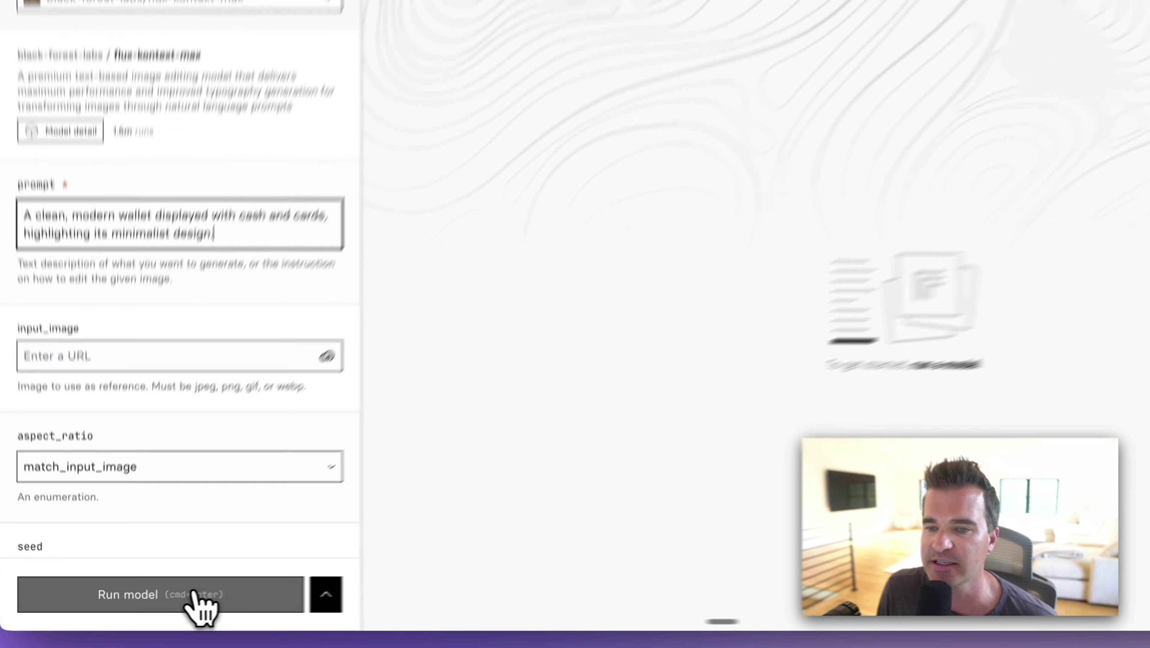
click(172, 604)
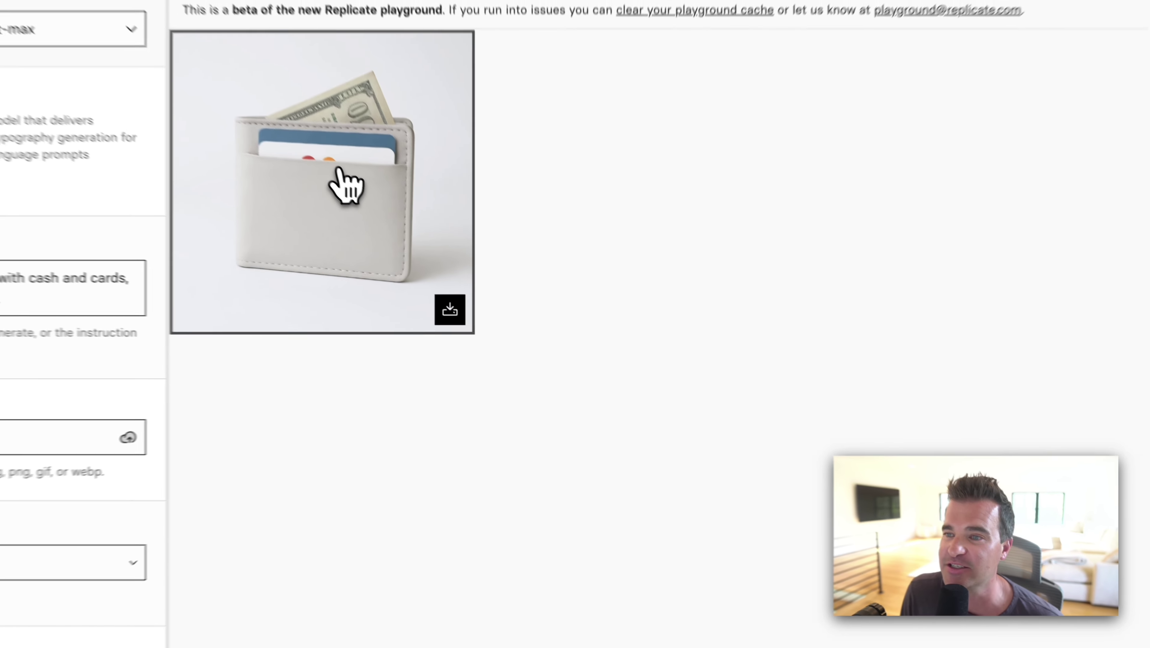
Open the generated wallet image's details and show its request as a curl command.
click(415, 238)
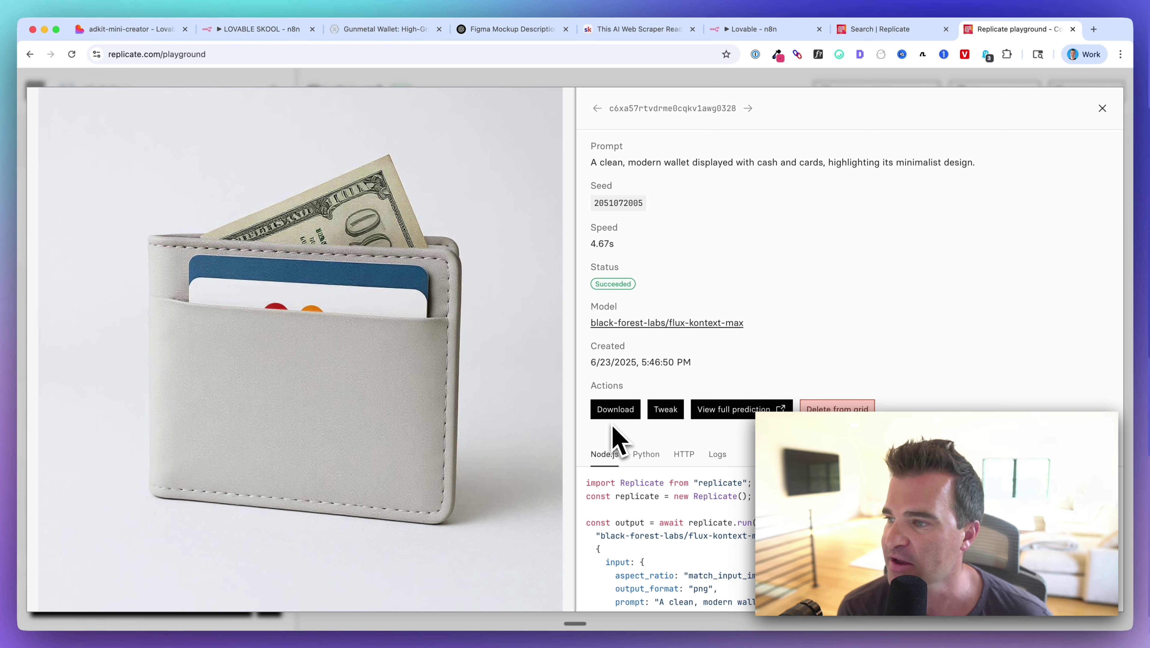
scroll(649, 512, down, 3)
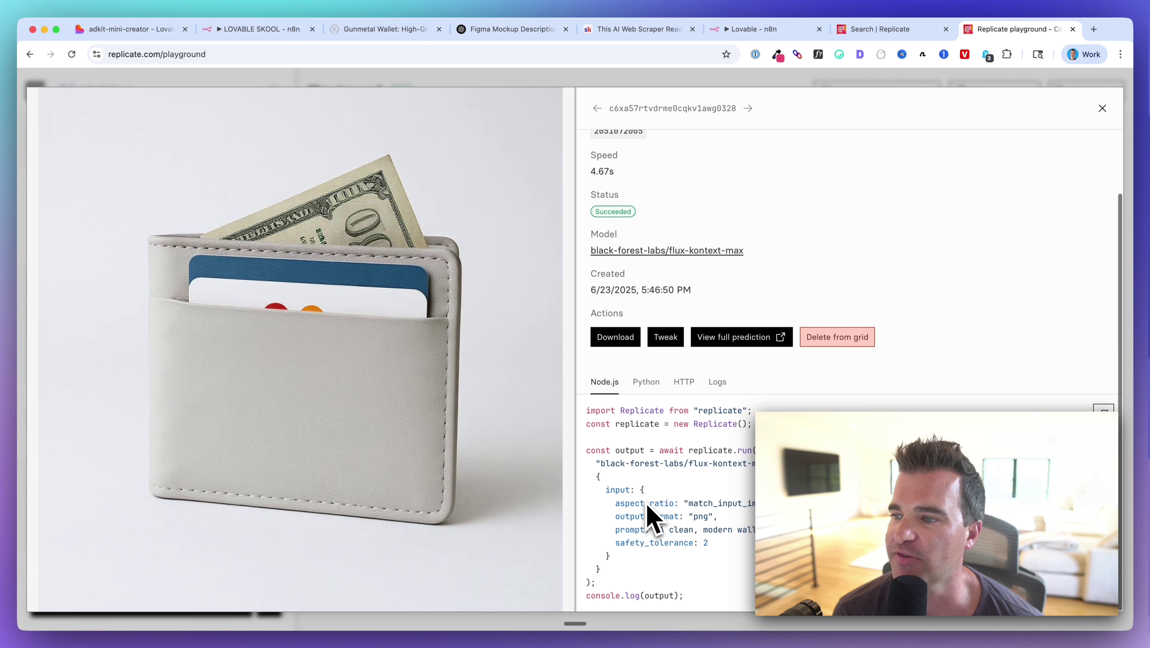
click(685, 386)
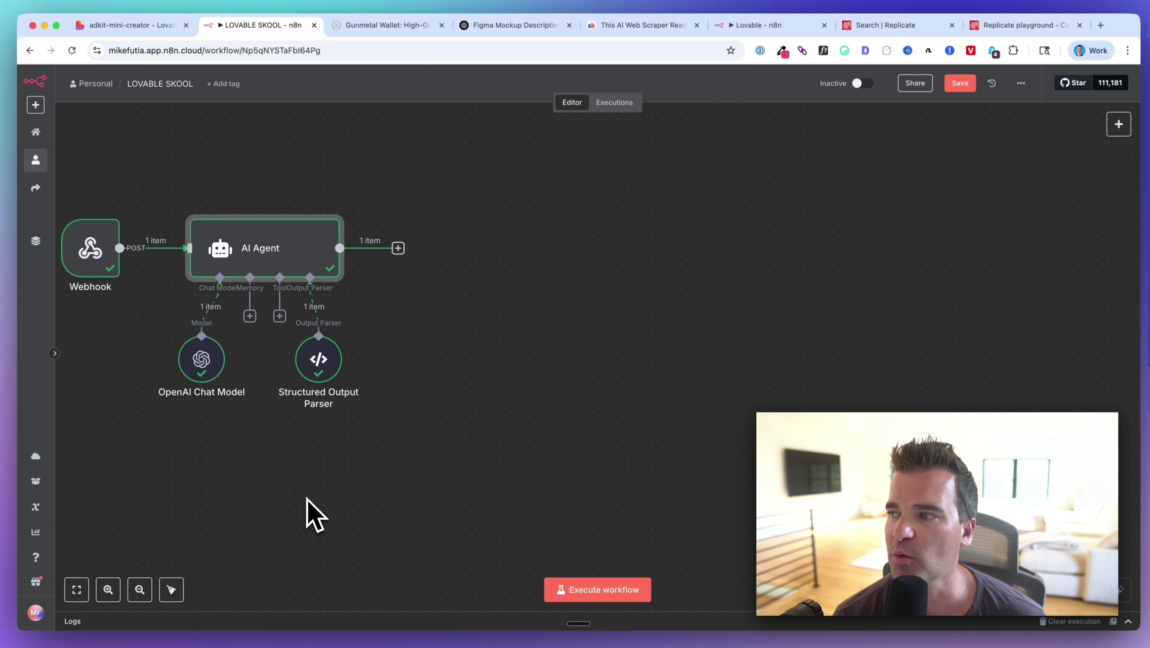
Add an HTTP Request node after the AI Agent, then return to Replicate's curl request.
scroll(462, 436, left, 3)
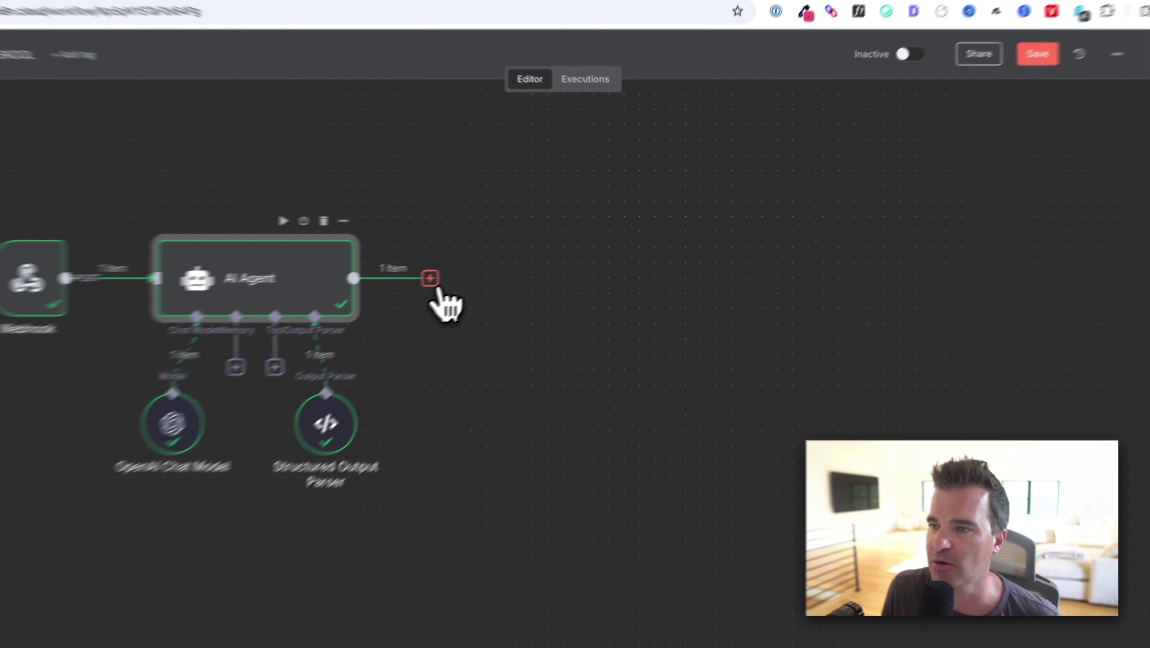
click(492, 257)
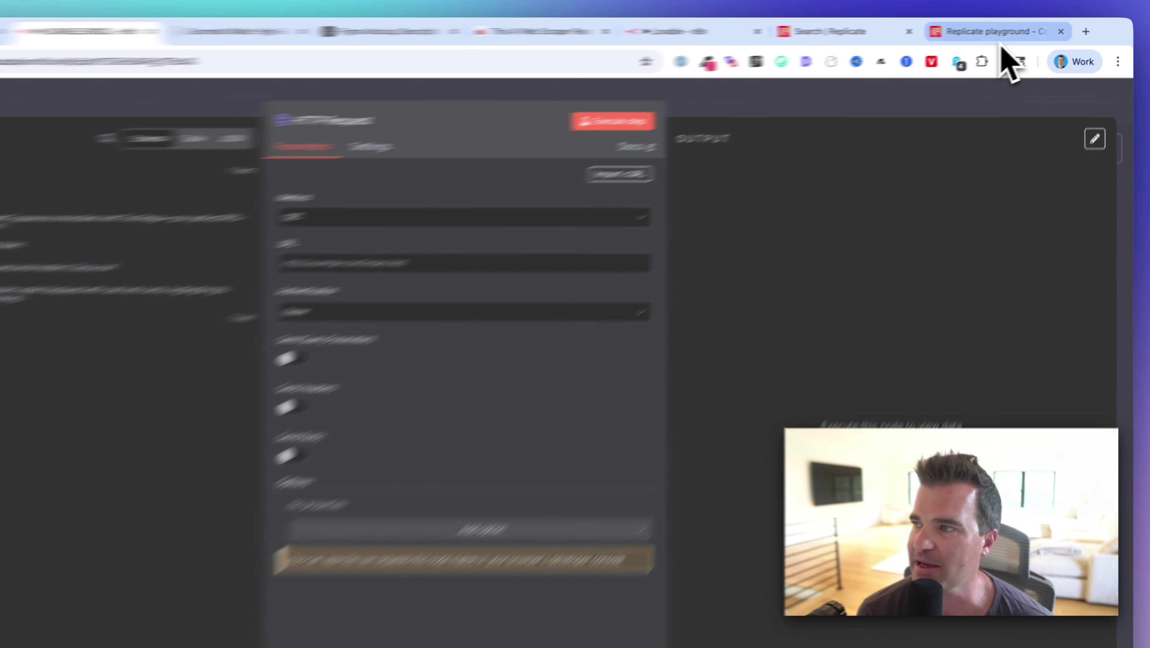
click(1019, 29)
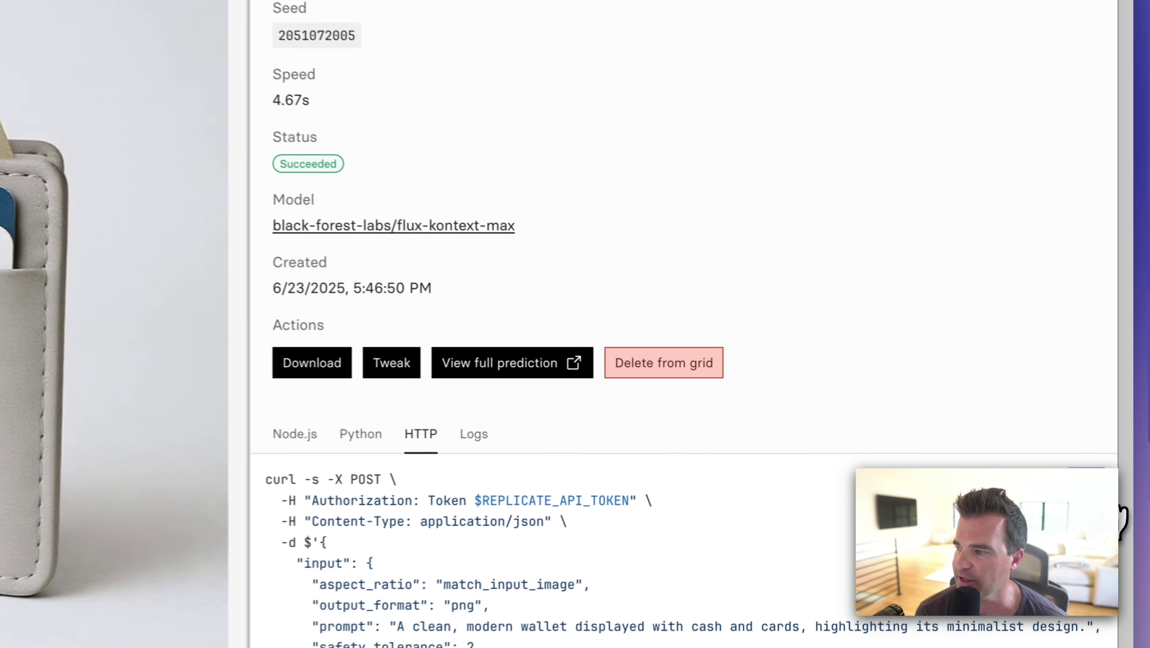
Import Replicate's flux-kontext-max curl command into the HTTP Request step.
click(227, 30)
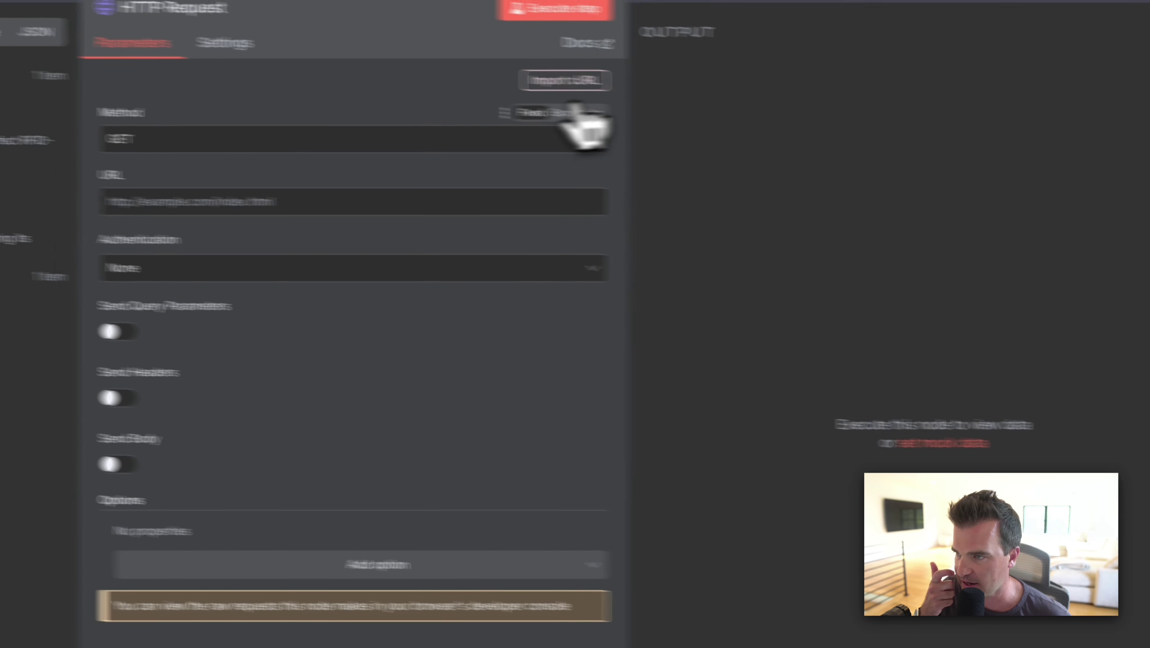
click(714, 97)
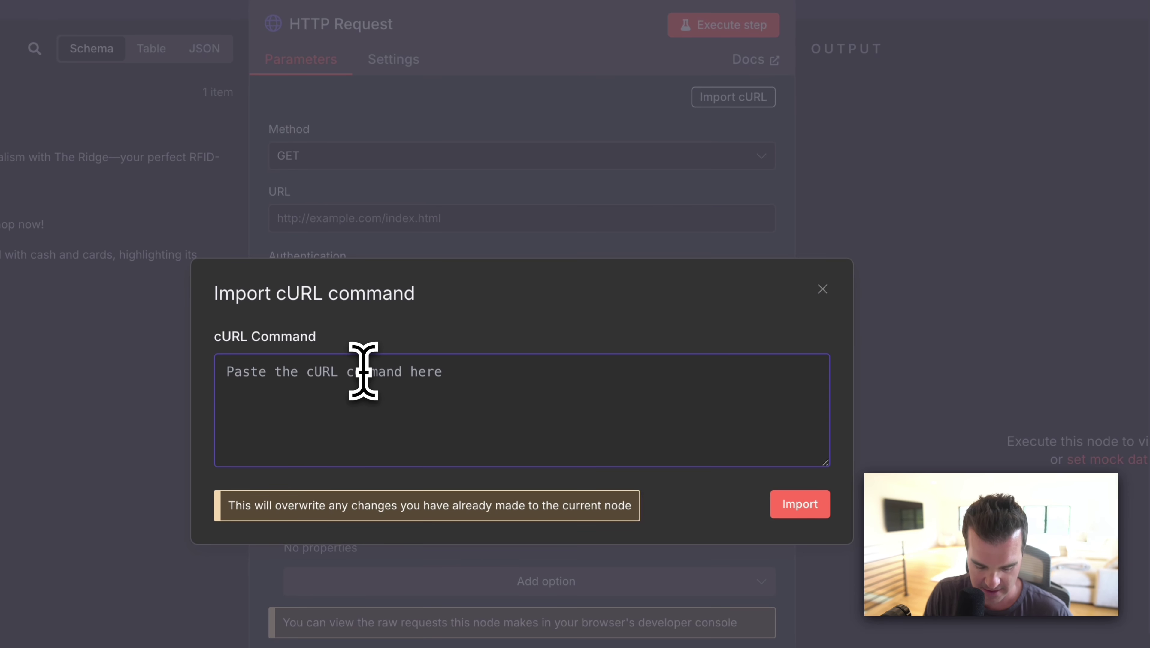
key(ctrl+v)
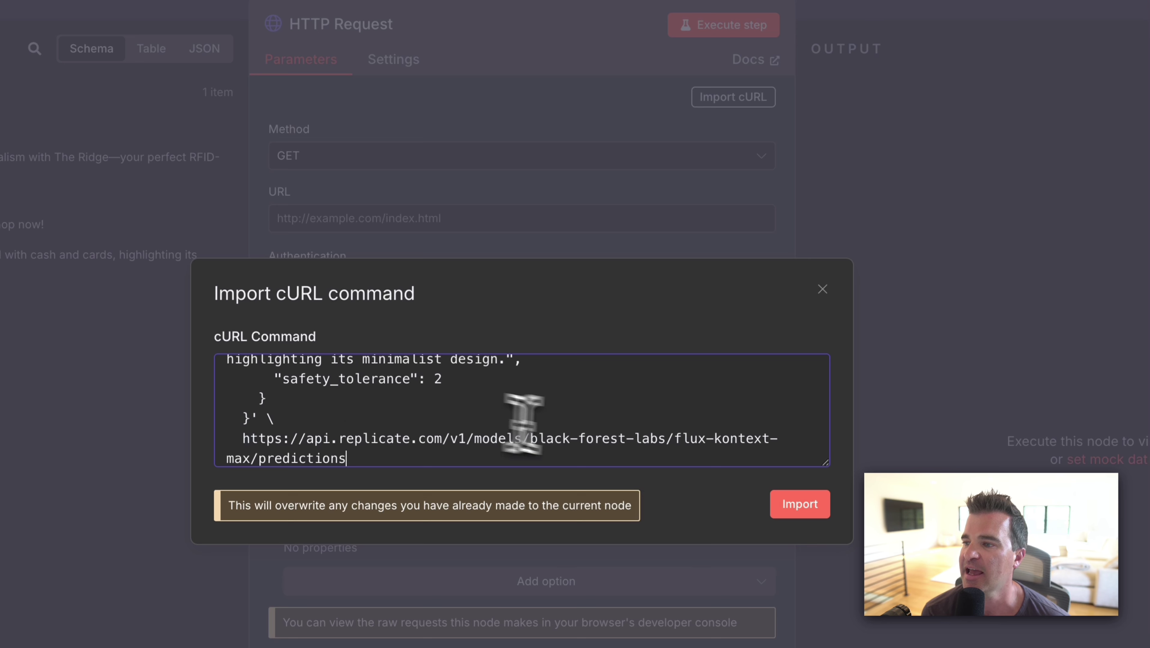
click(820, 520)
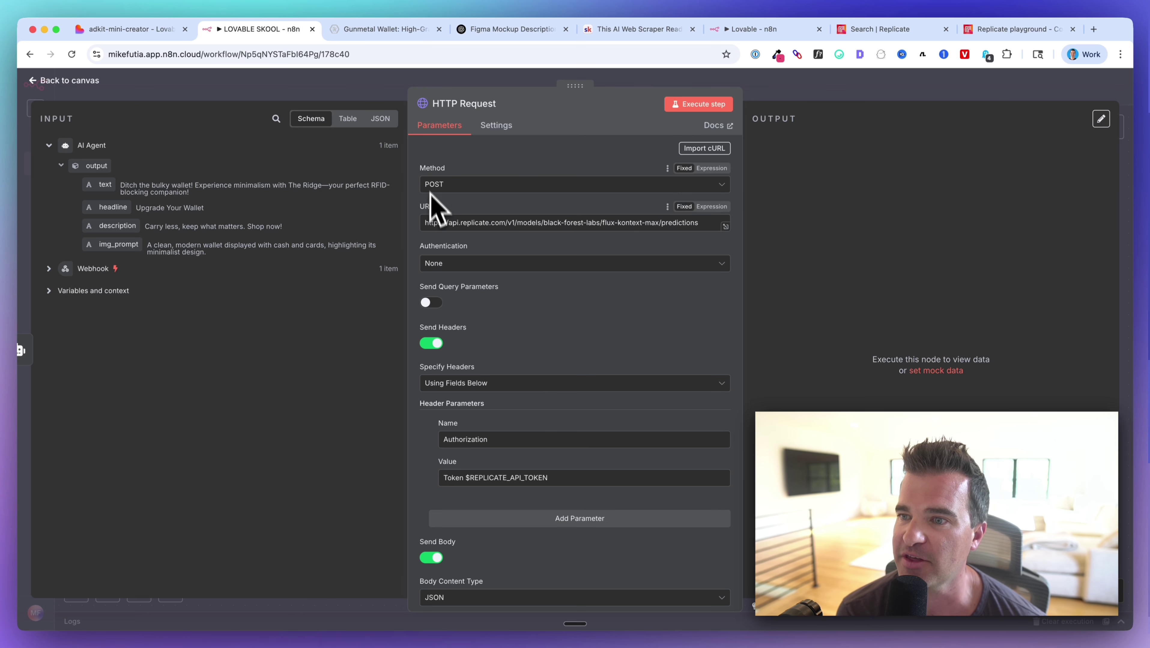
scroll(604, 282, down, 5)
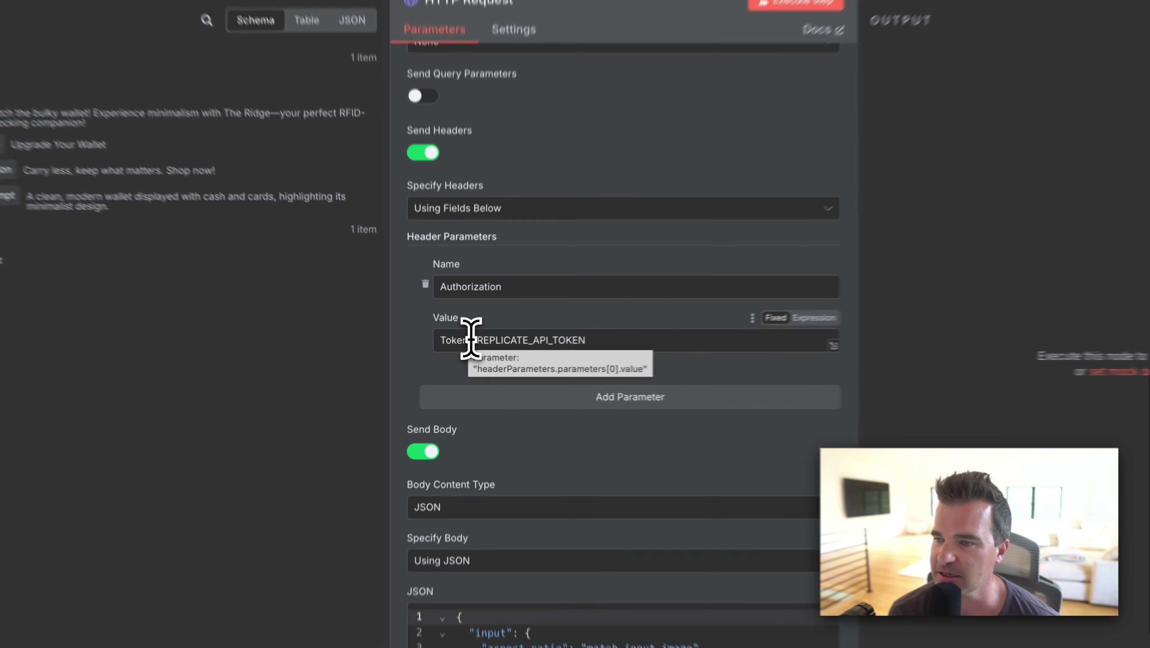
Replace $REPLICATE_API_TOKEN in the Authorization header with the placeholder 'pasteyourapikey'.
drag(466, 349, 554, 348)
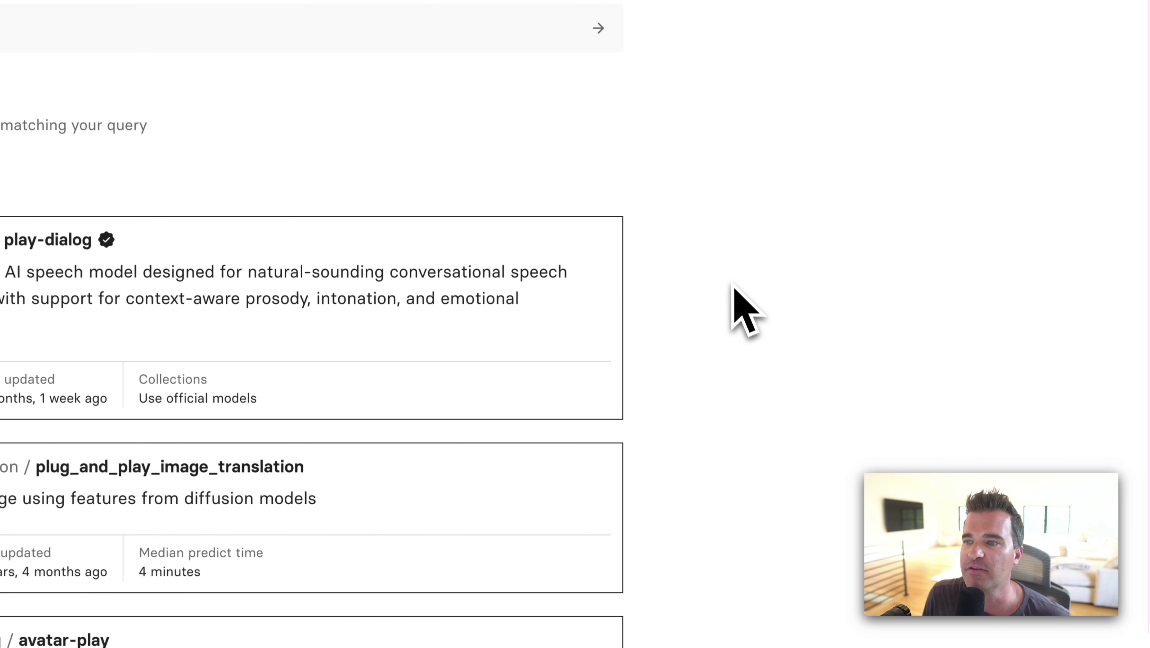
click(236, 136)
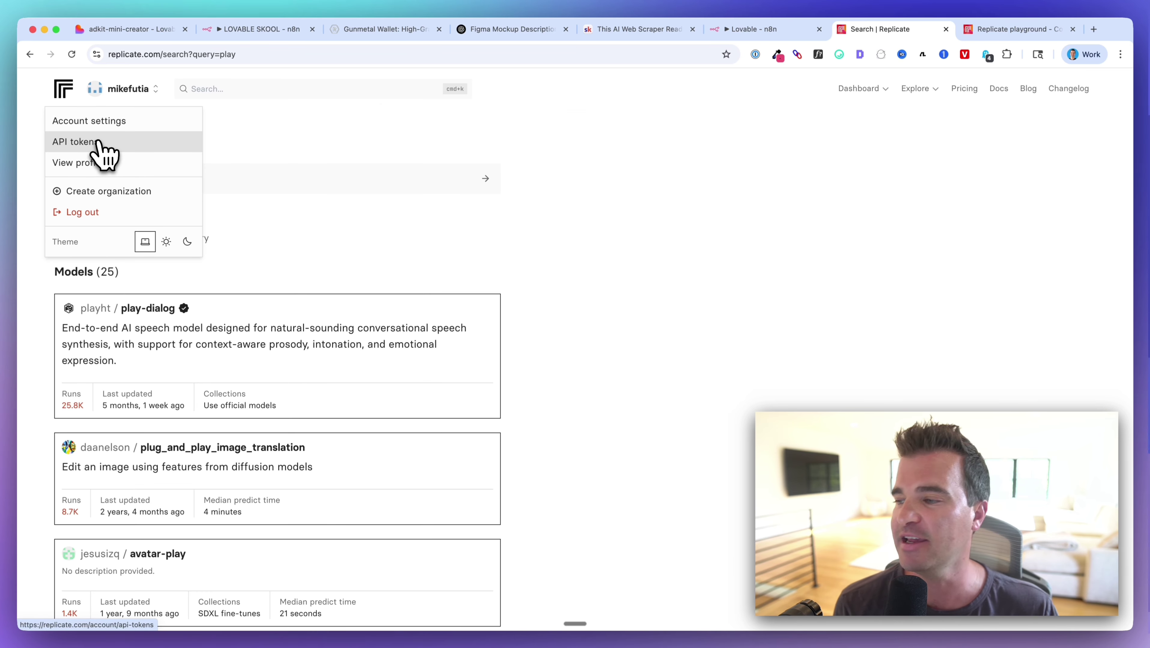
click(663, 275)
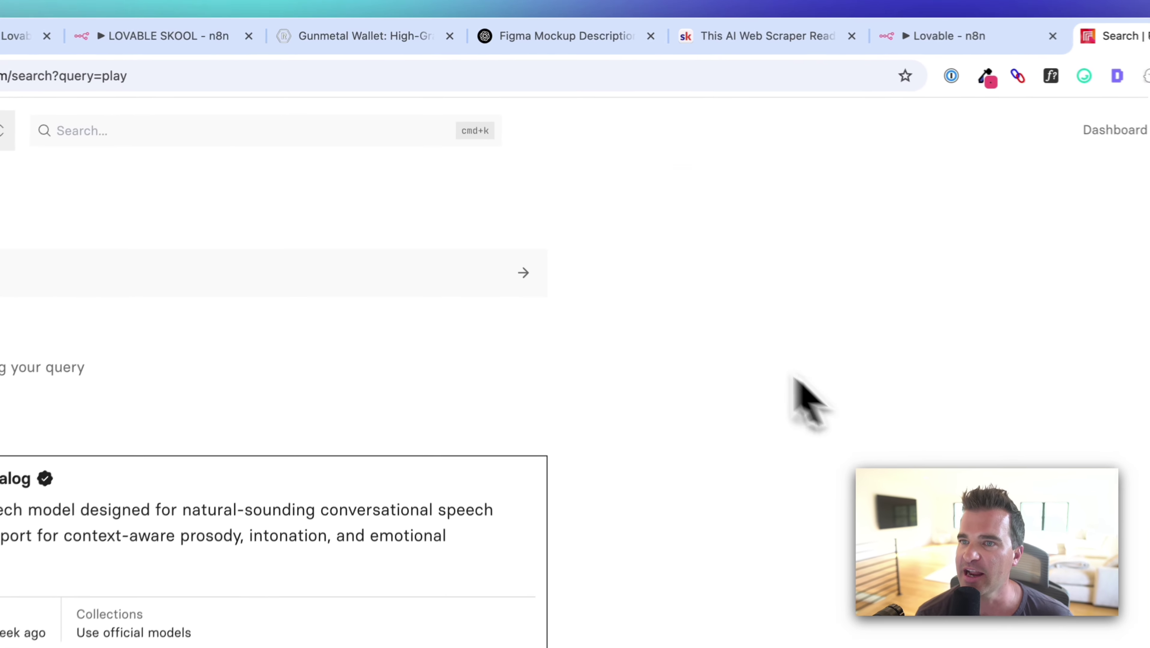
click(236, 36)
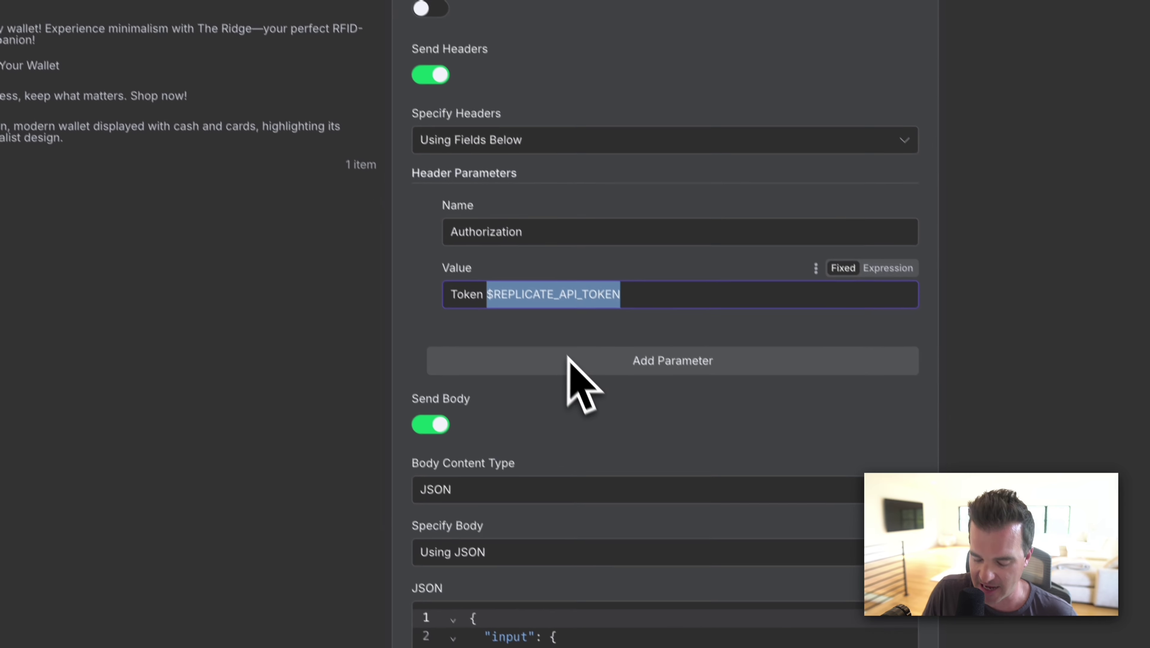
text(pasteyourapik)
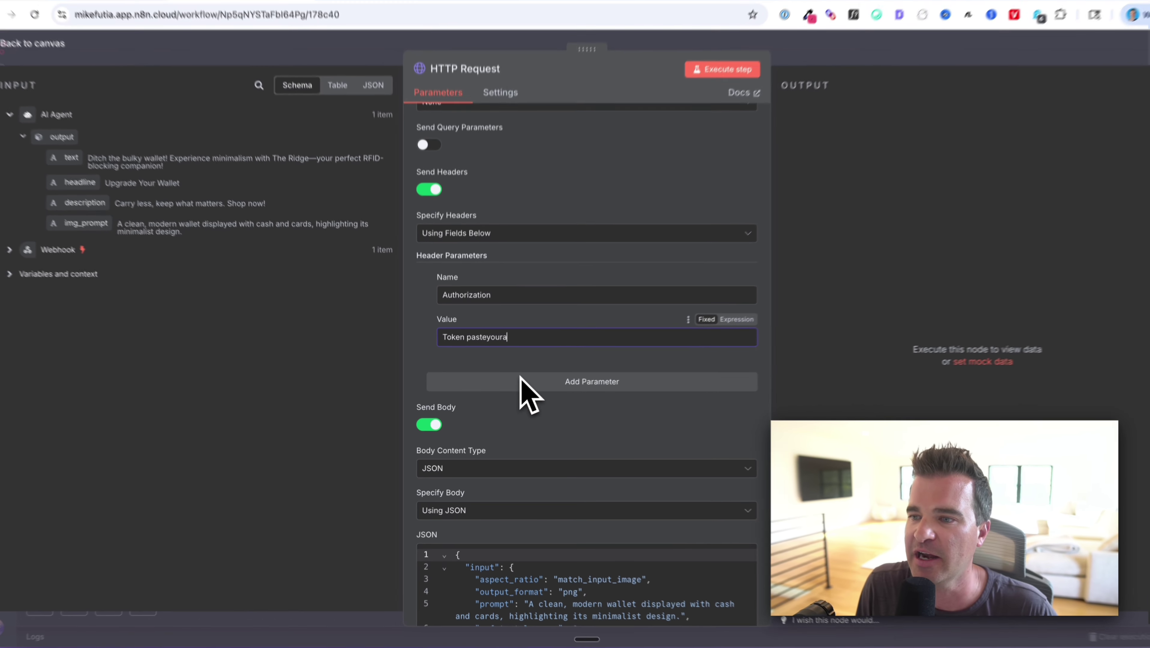
text(ey)
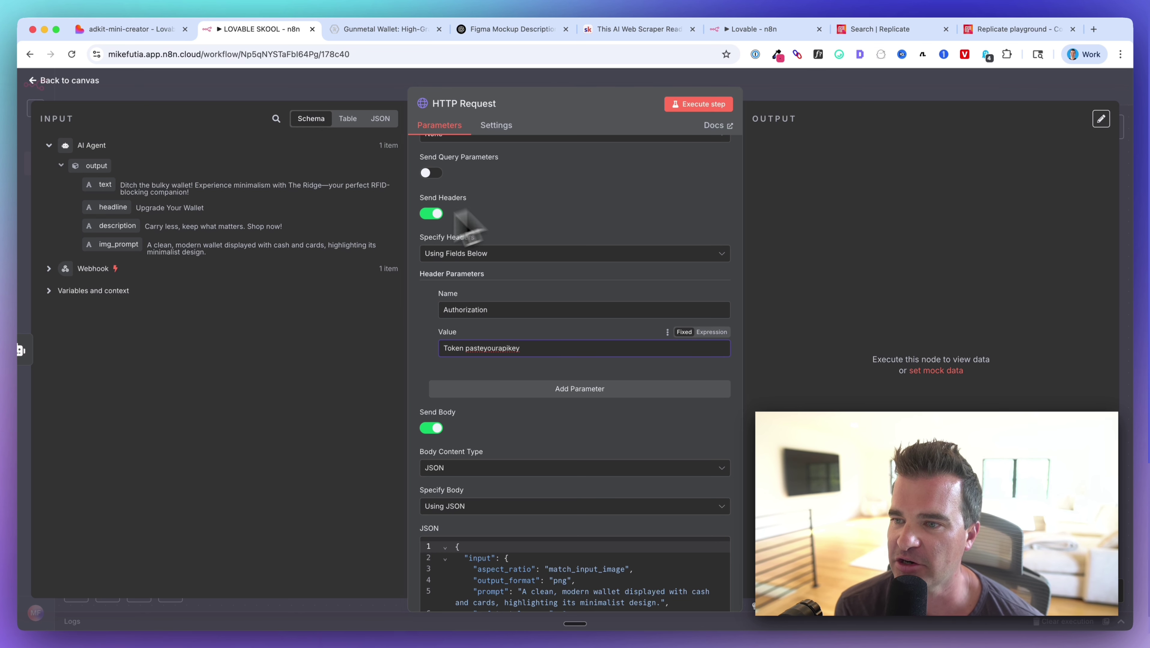
Make the HTTP Request JSON body an expression and open it in the full editor.
scroll(475, 347, down, 2)
scroll(476, 351, down, 3)
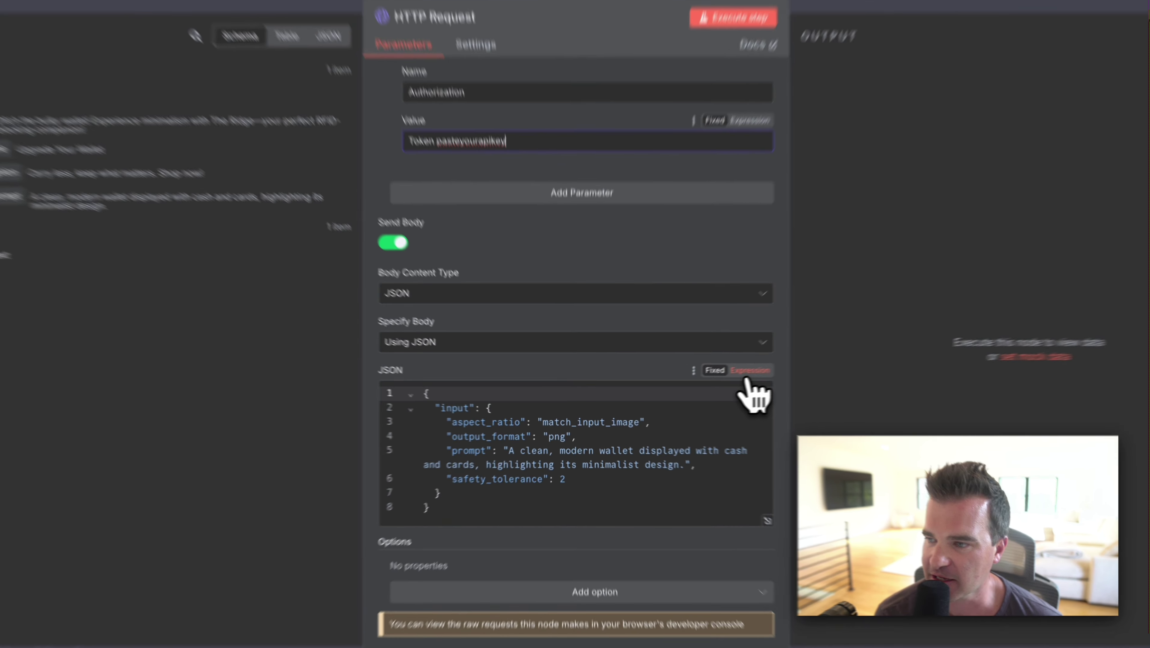
click(711, 382)
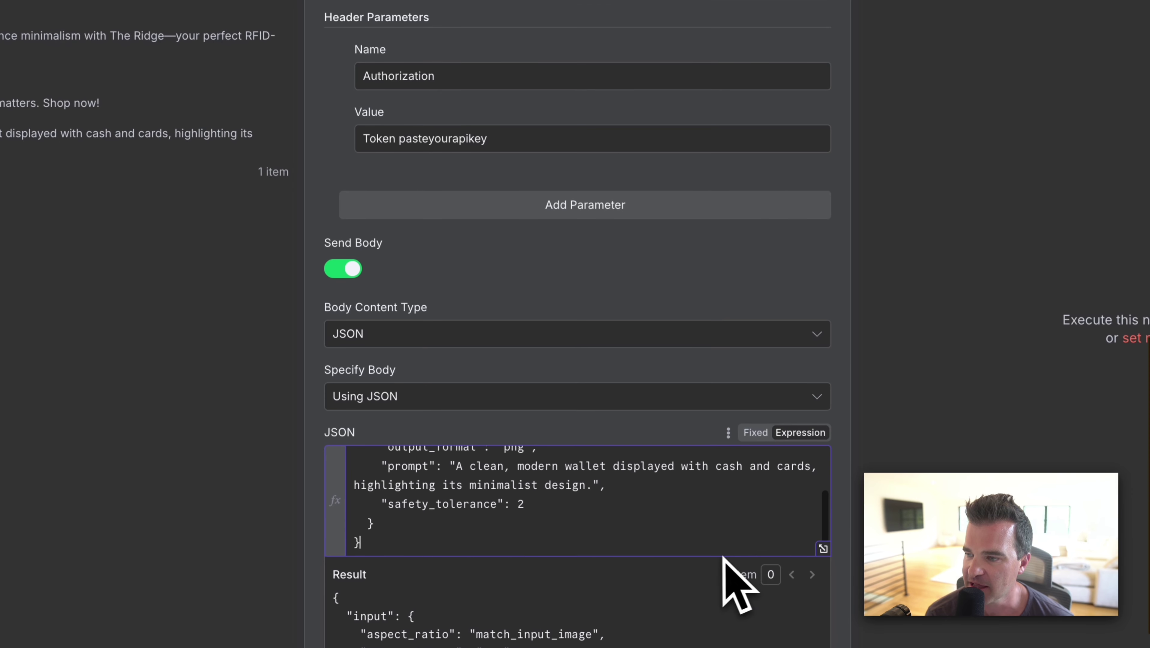
click(823, 549)
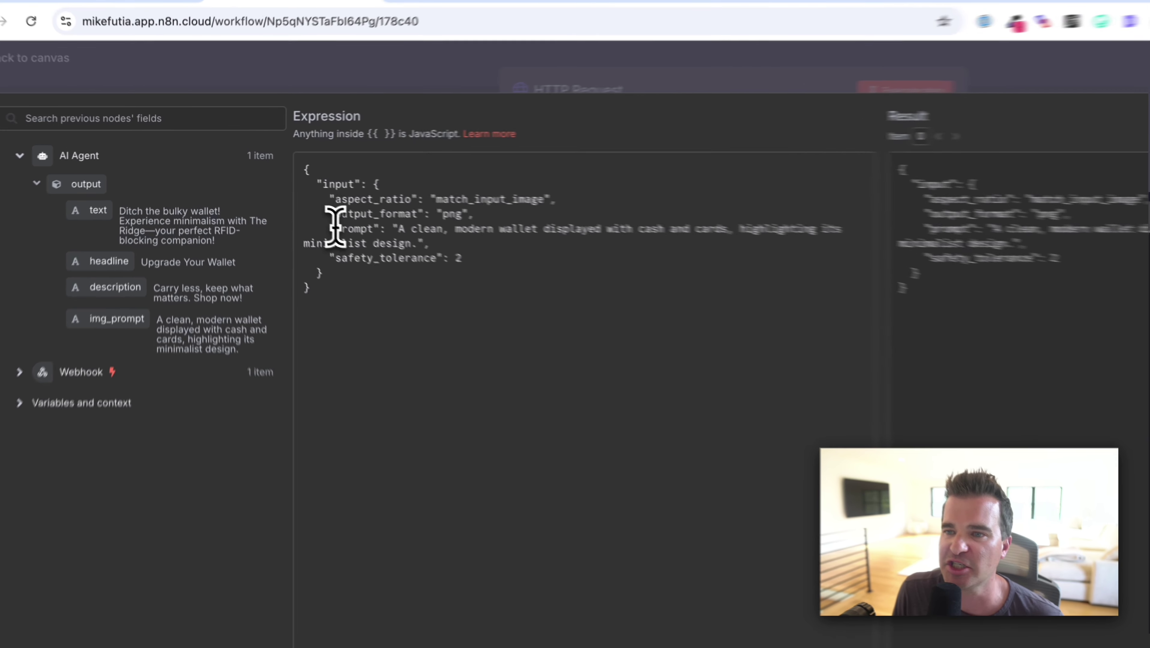
Replace the body's hard-coded wallet prompt with {{ $json.output.img_prompt }} from the AI Agent.
double_click(363, 230)
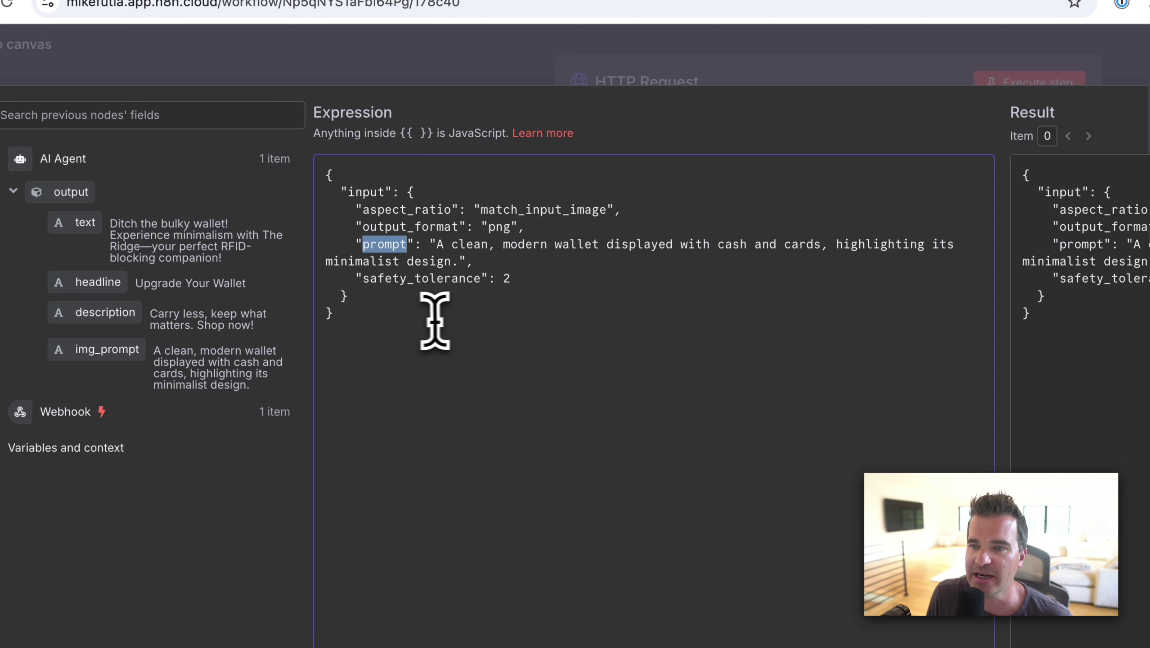
click(564, 278)
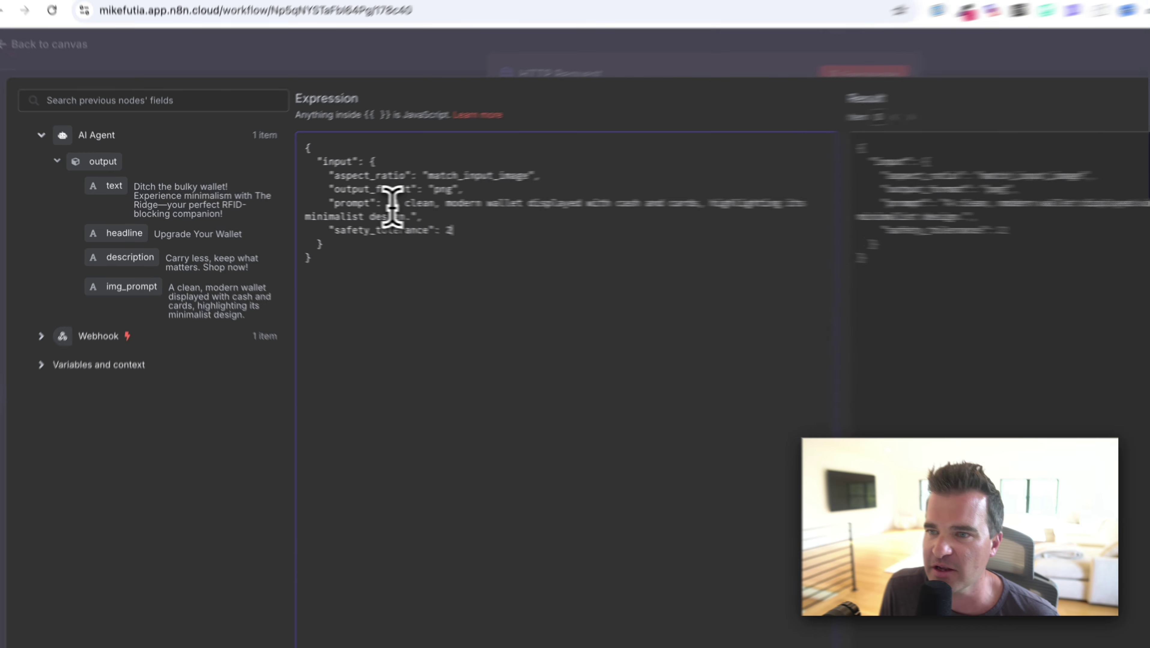
drag(334, 207, 348, 213)
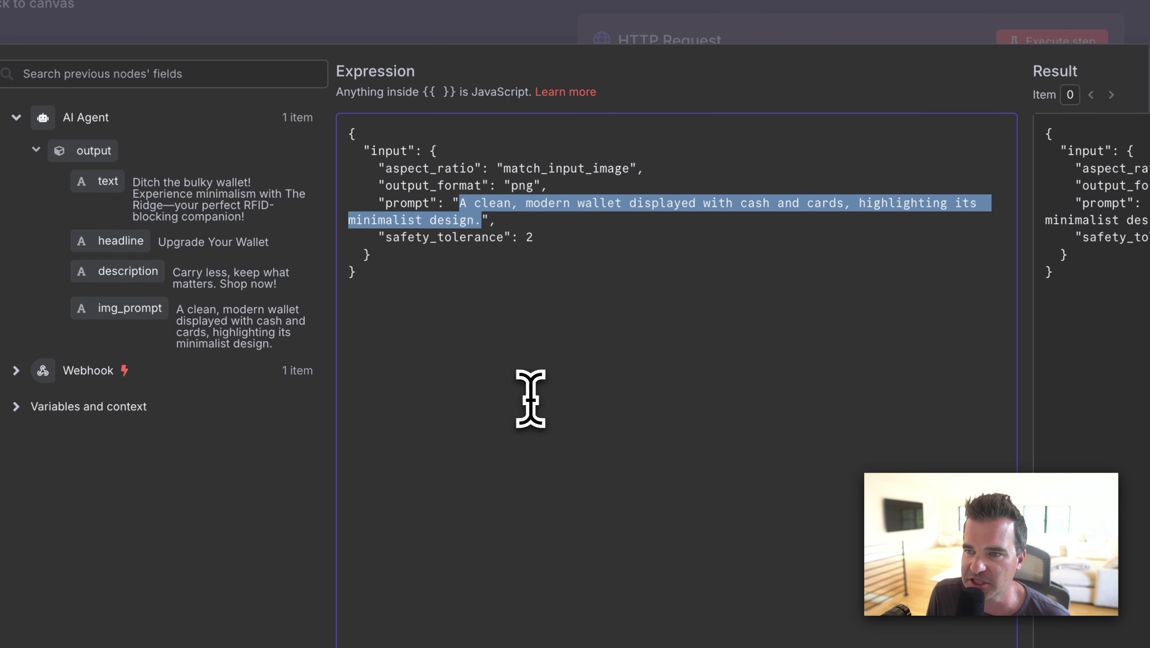
key(BackSpace)
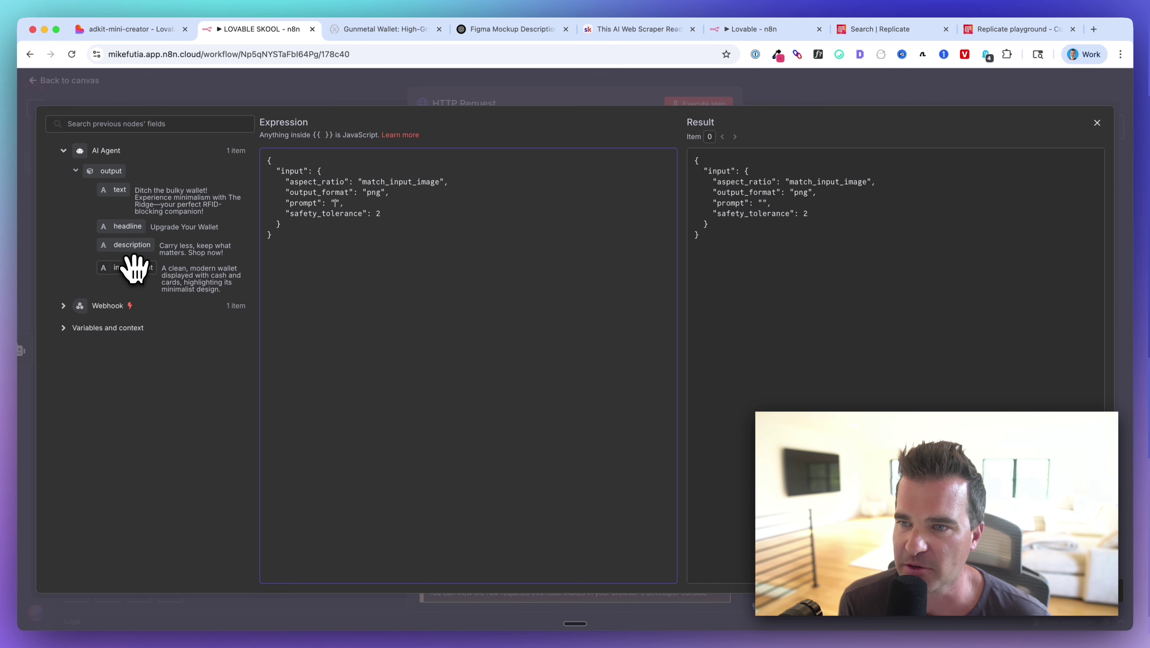
drag(134, 267, 333, 211)
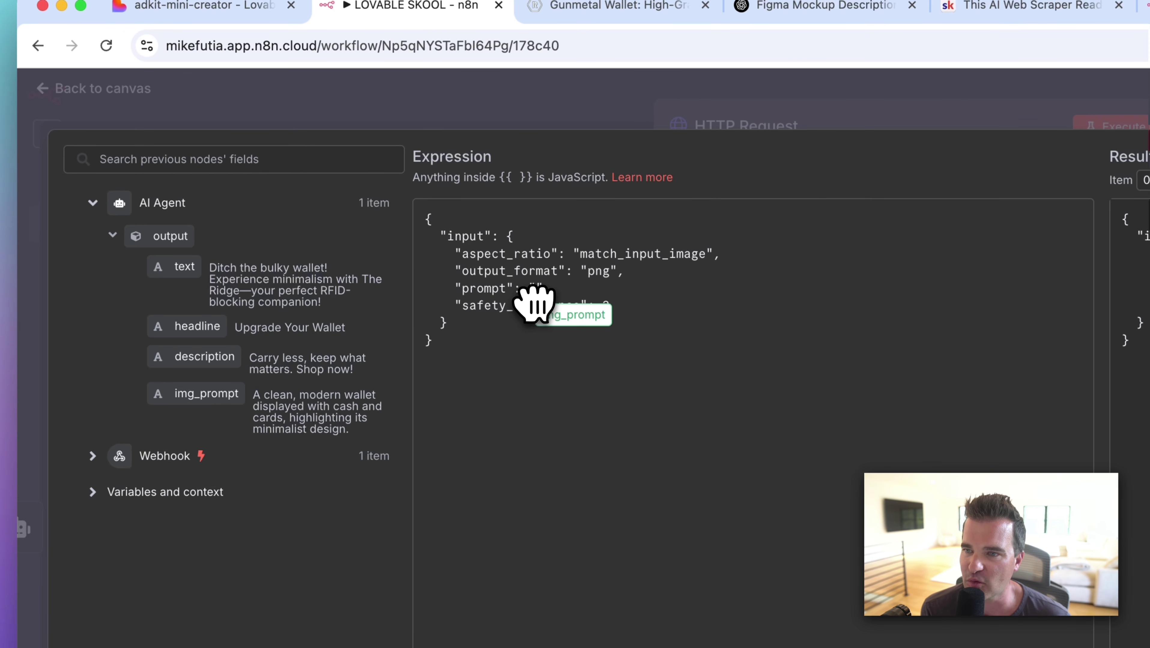
drag(533, 303, 534, 292)
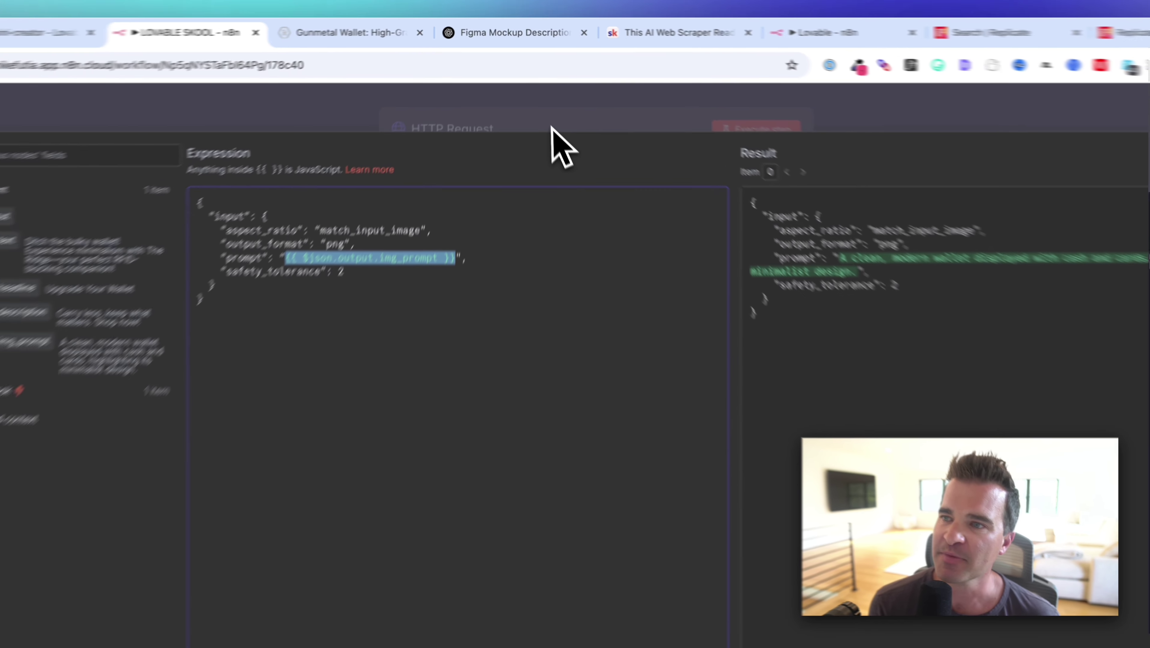
click(540, 104)
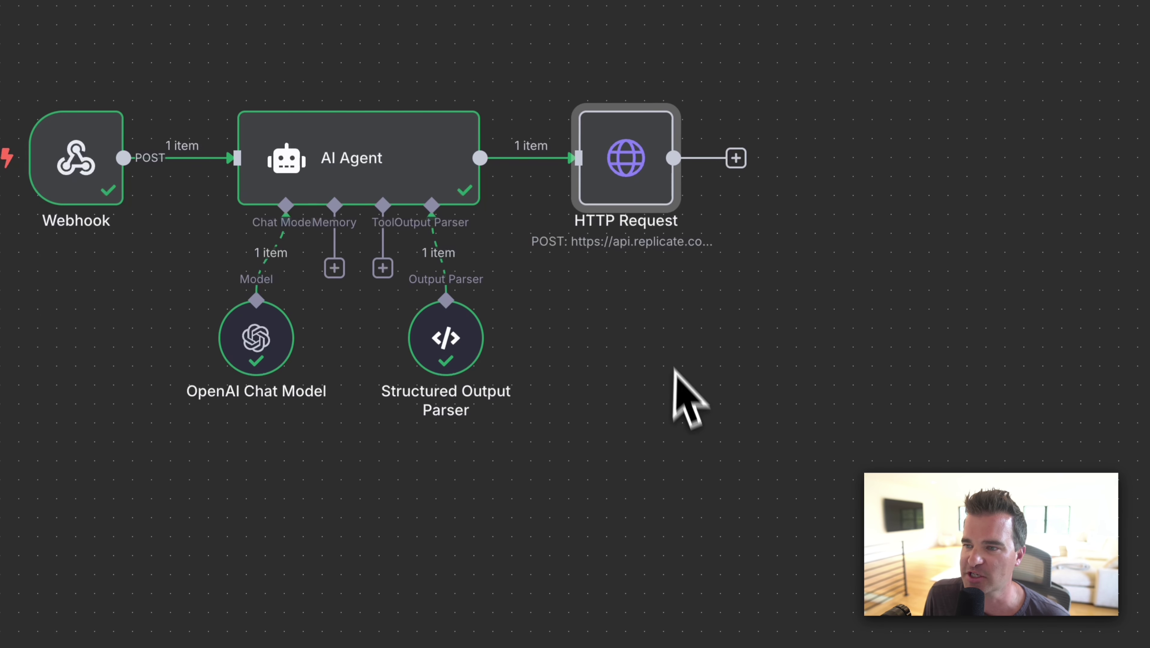
Run the HTTP Request node alone and inspect the Replicate output: status starting, output null.
click(653, 312)
scroll(654, 311, up, 1)
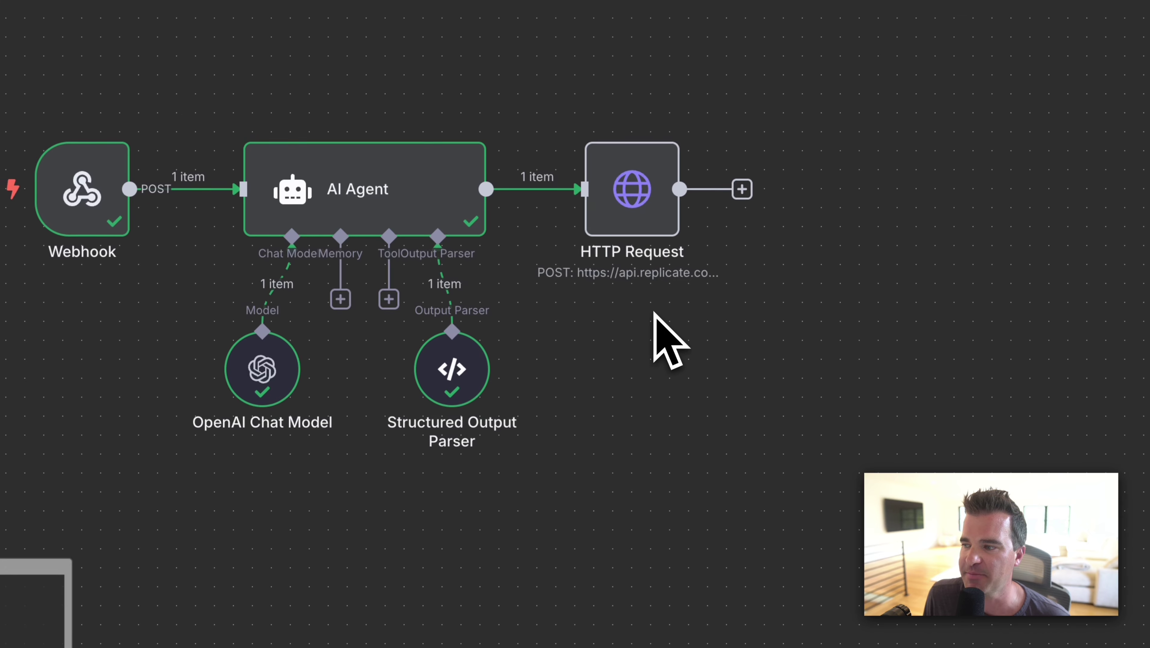
mouse_move(629, 136)
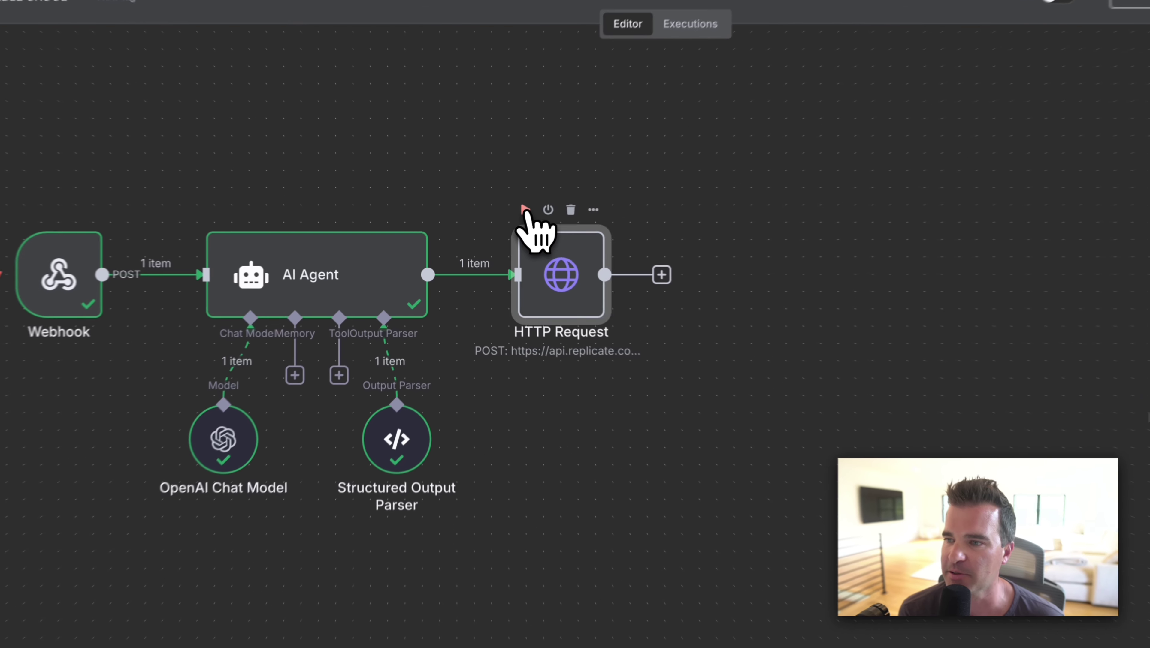
click(512, 286)
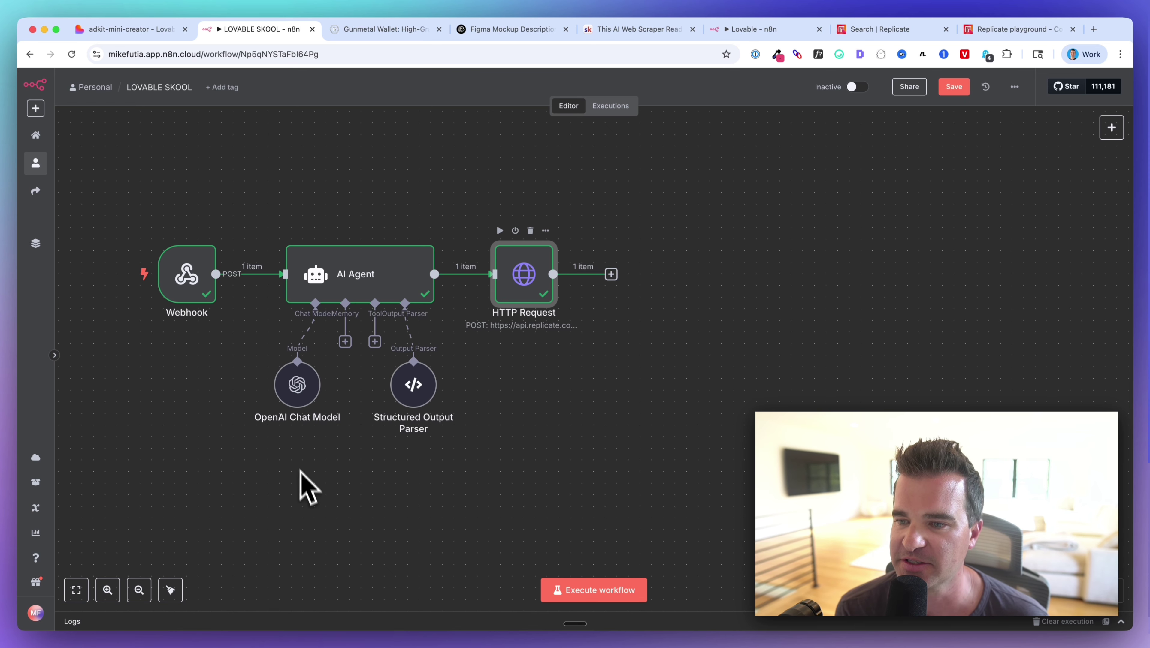
key(Return)
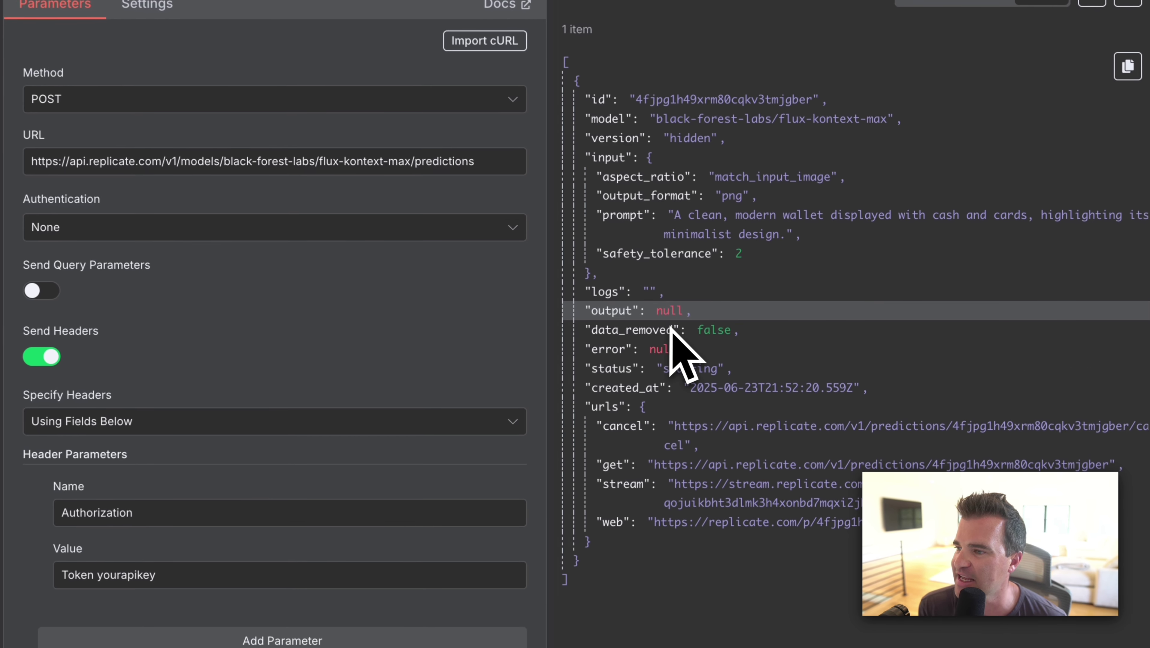
drag(653, 313, 670, 313)
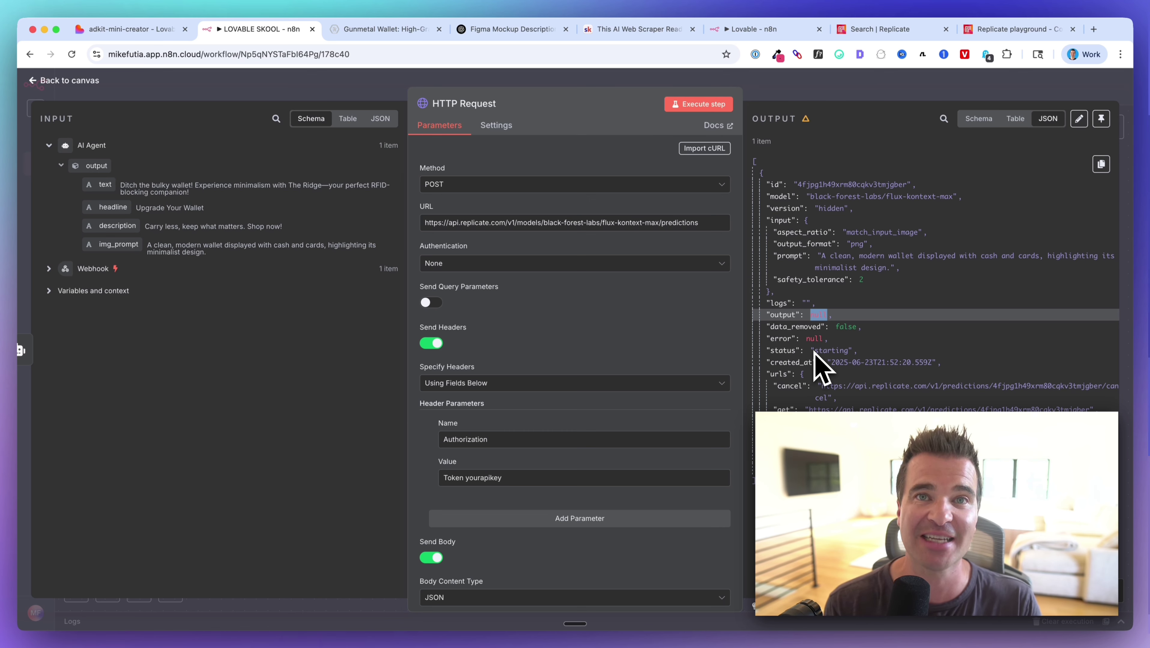
click(811, 317)
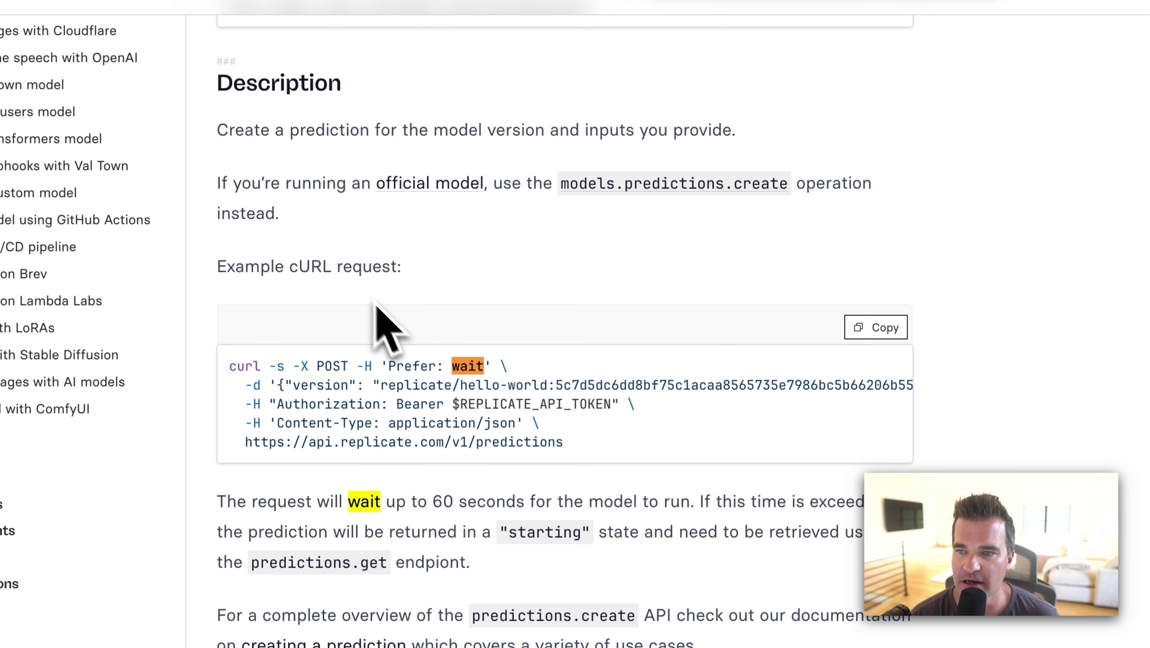
Read Replicate's docs on the Prefer: wait header, which holds the request up to 60 seconds.
scroll(335, 411, down, 2)
scroll(336, 411, down, 1)
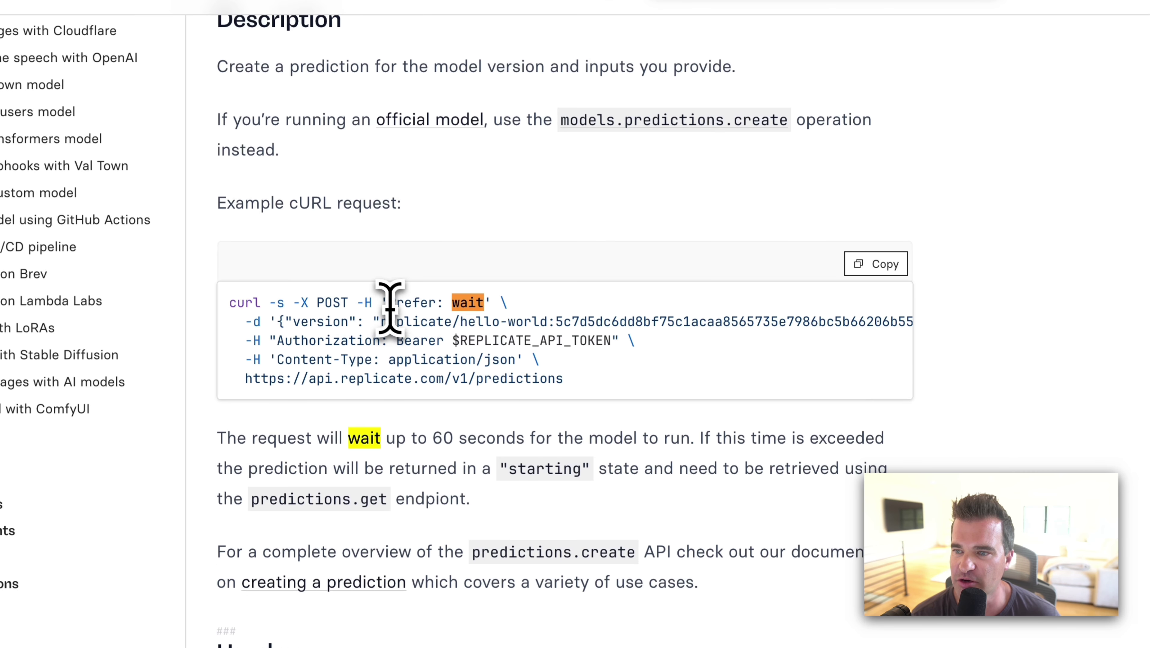
drag(388, 303, 485, 304)
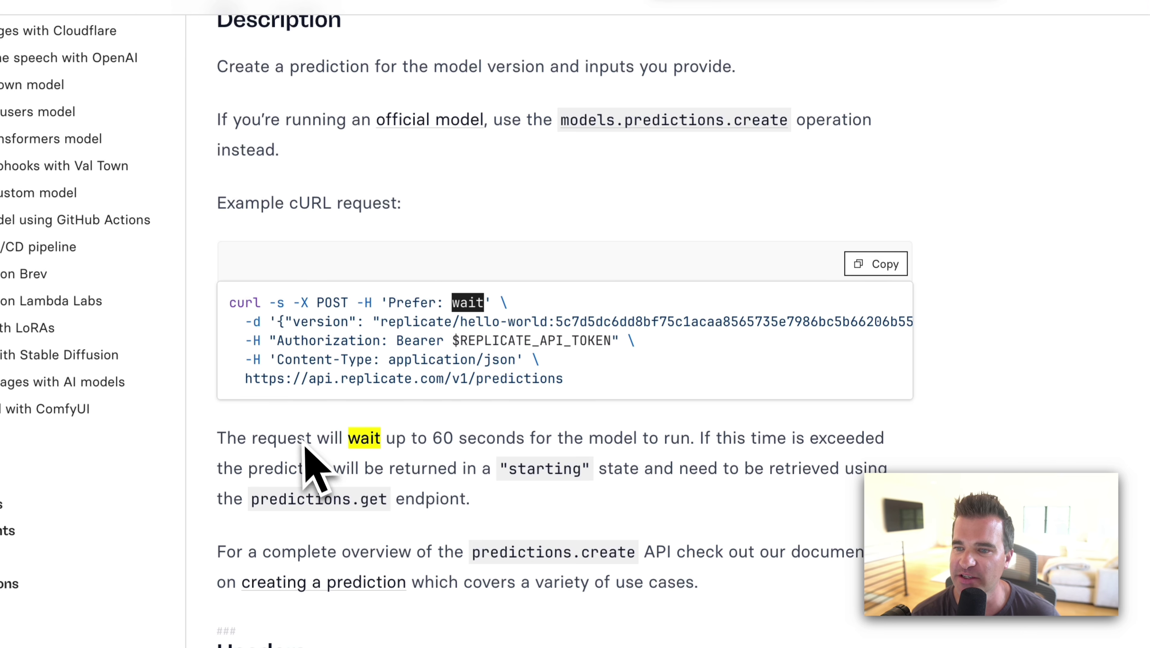
drag(270, 359, 690, 356)
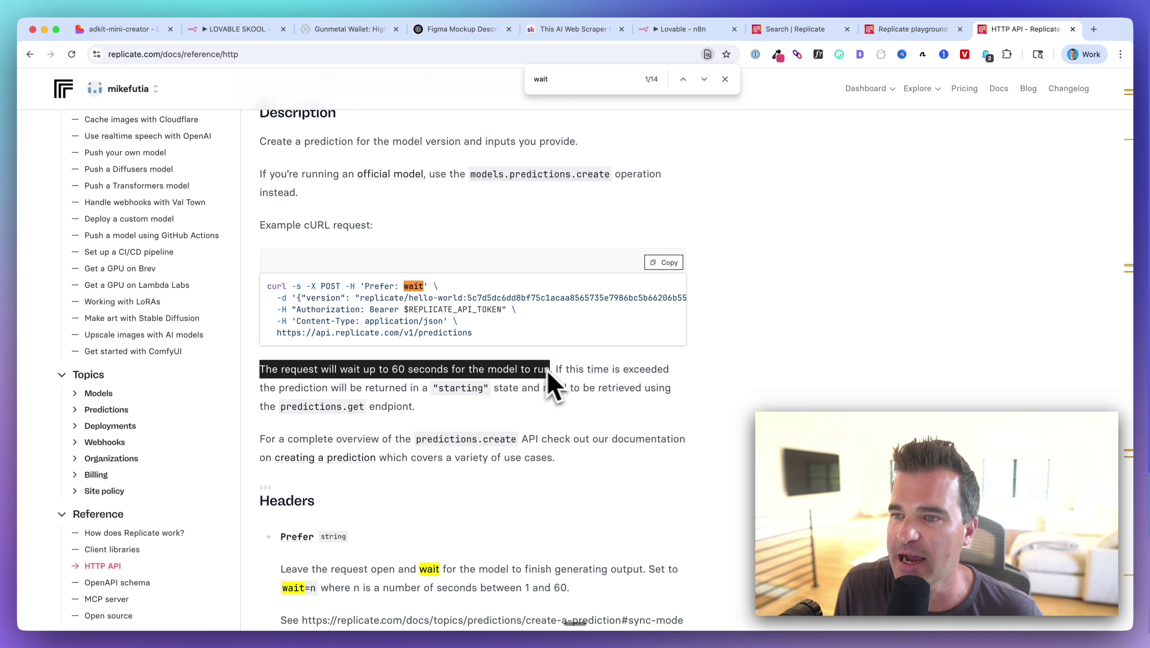
drag(362, 286, 388, 286)
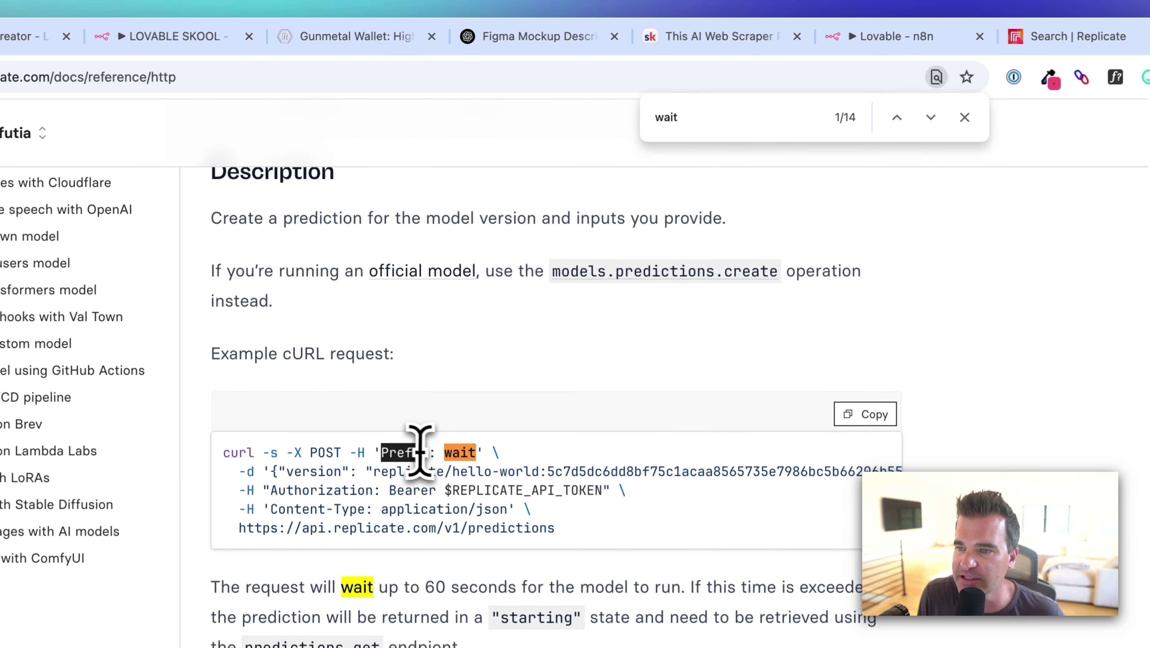
drag(419, 452, 424, 453)
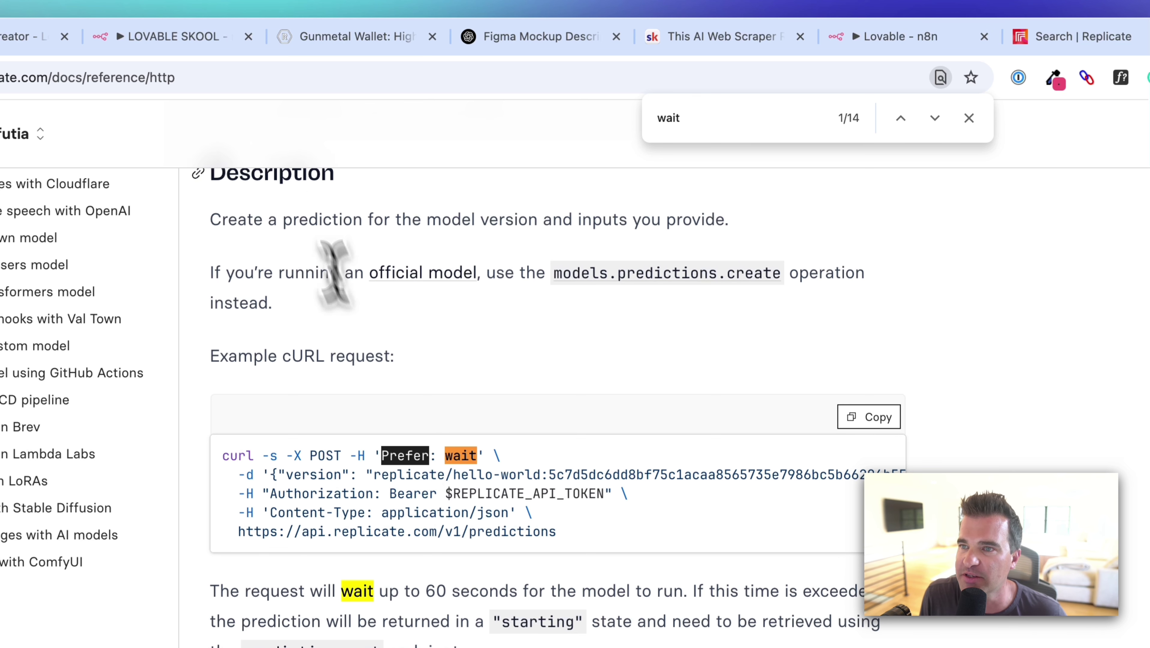
click(897, 36)
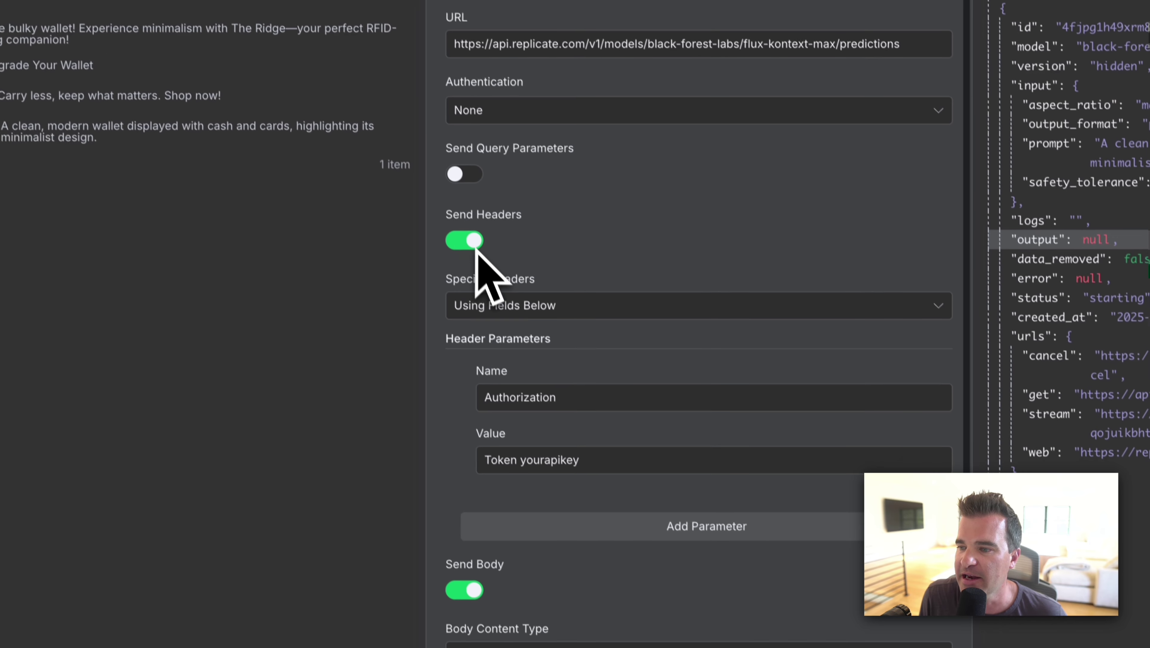
Add a second HTTP Request header named Prefer with value wait, alongside Authorization.
scroll(477, 254, down, 3)
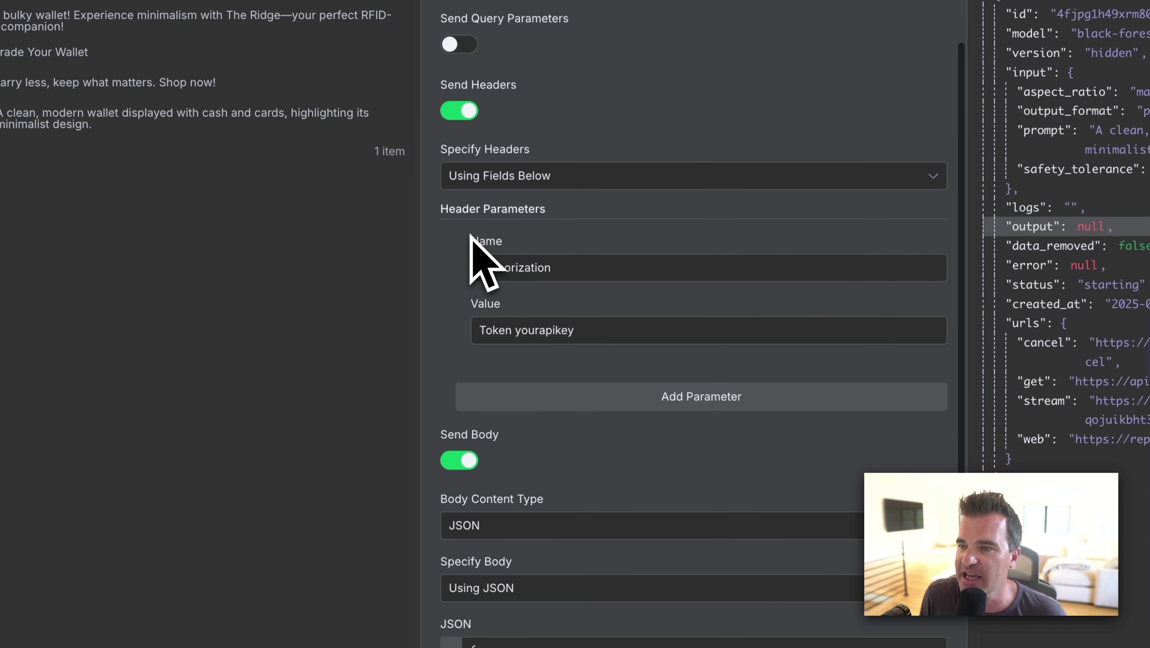
click(636, 396)
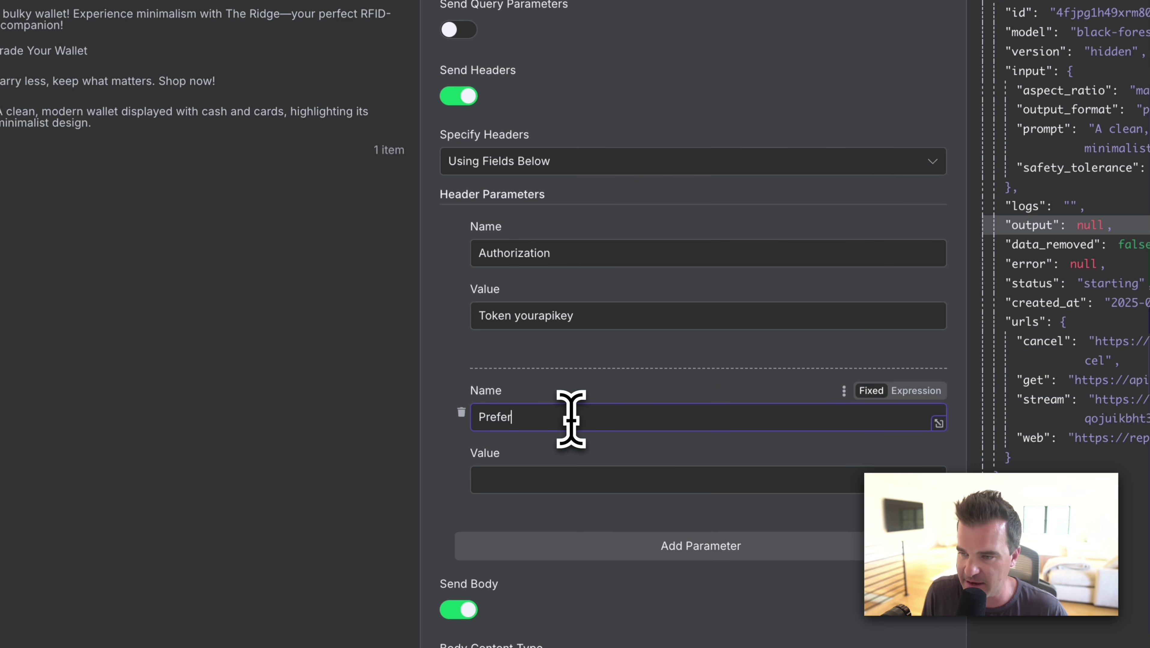
click(558, 472)
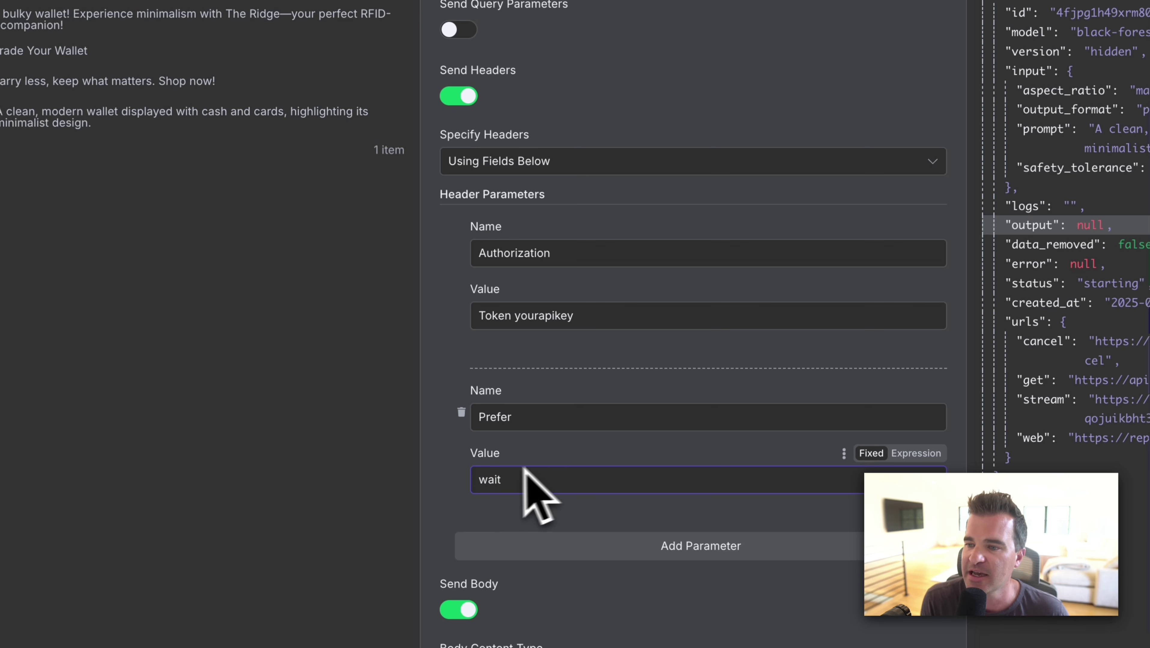
scroll(449, 513, down, 5)
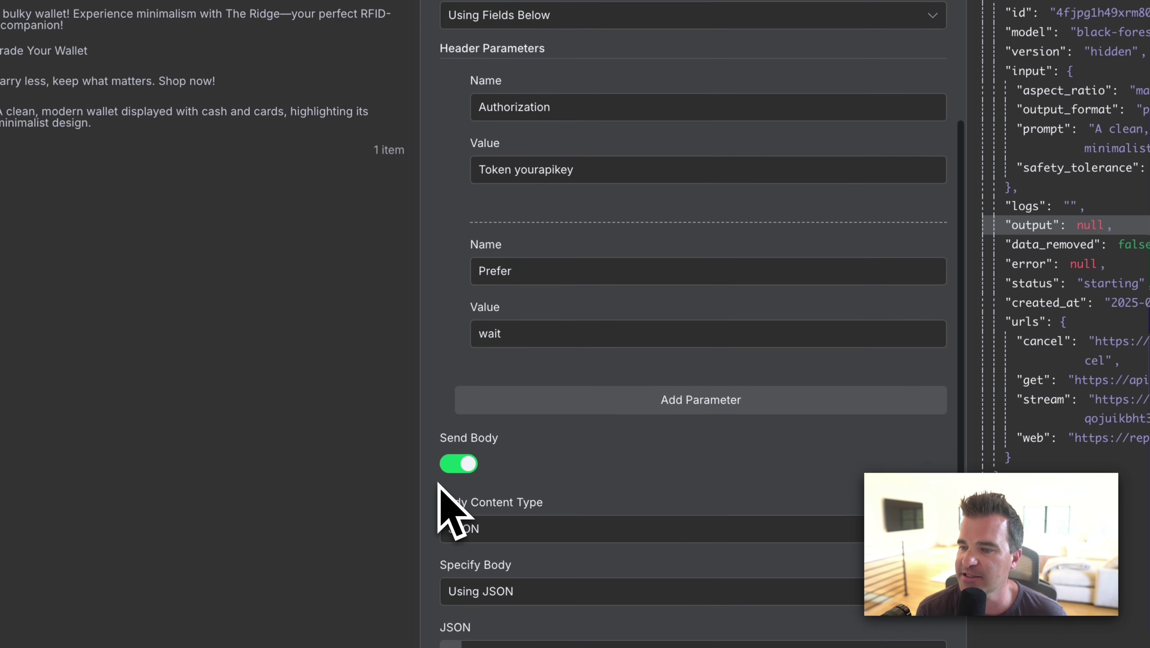
scroll(450, 513, up, 9)
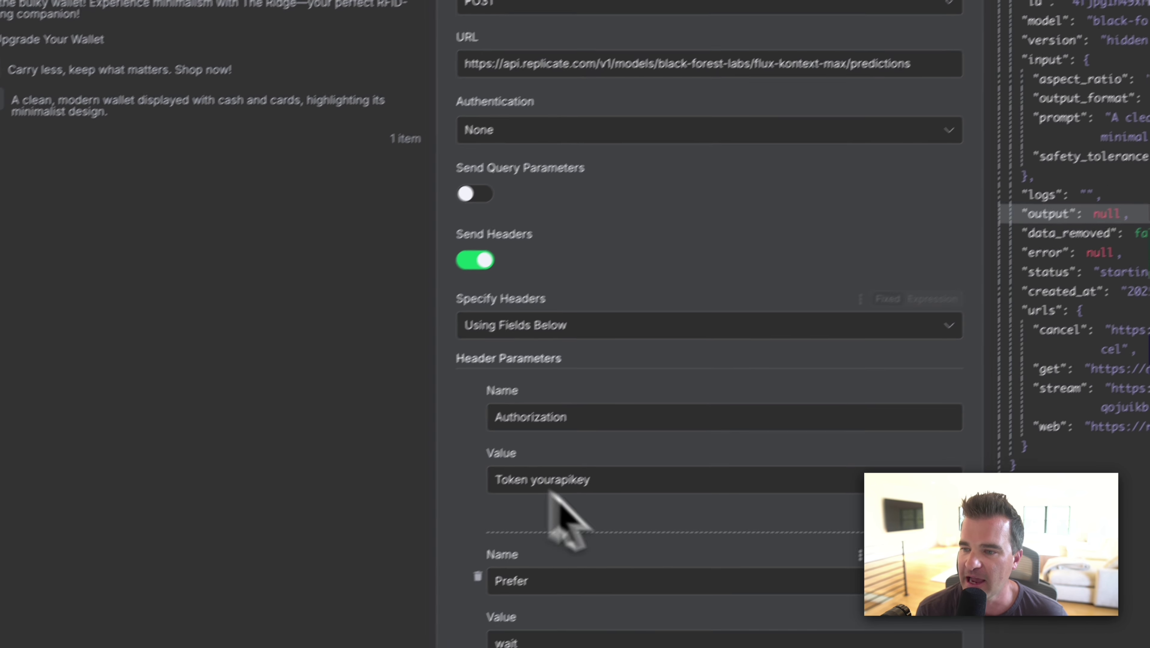
double_click(545, 491)
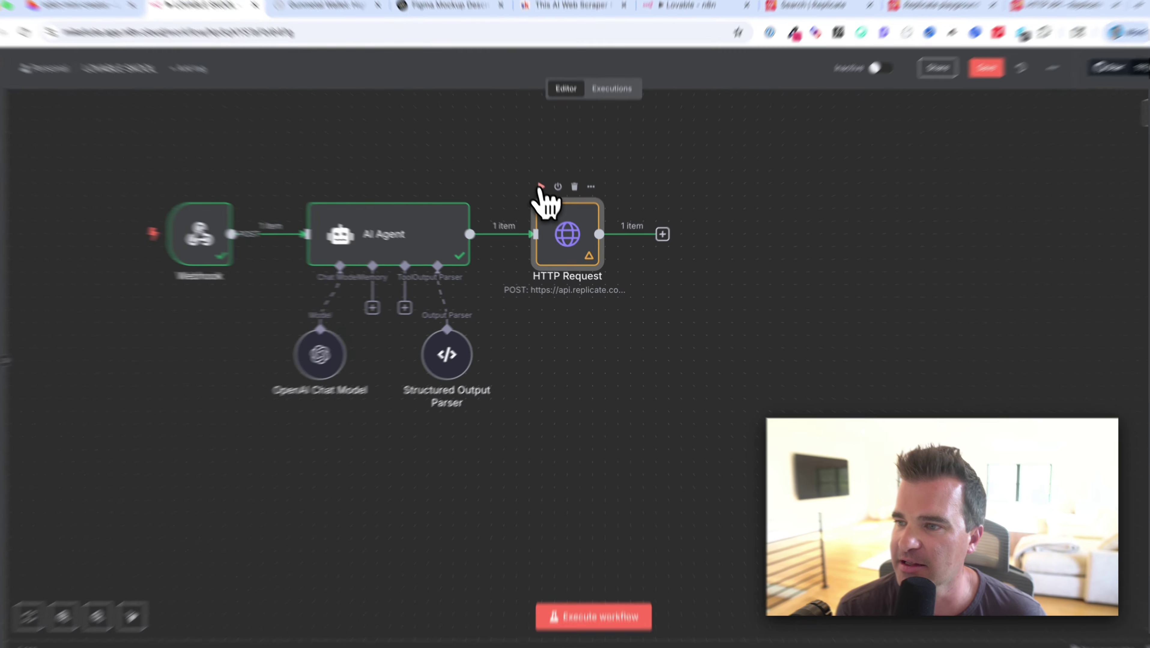
Rerun the HTTP Request node and confirm its output now holds the generated PNG image URL.
click(545, 195)
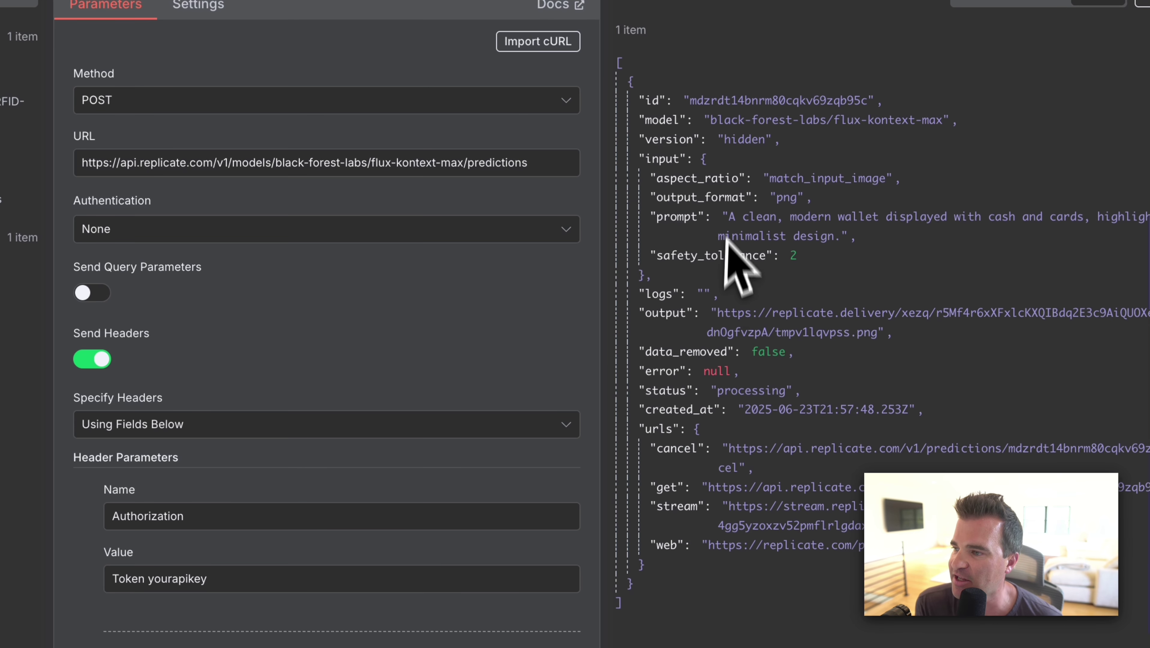
drag(714, 313, 878, 332)
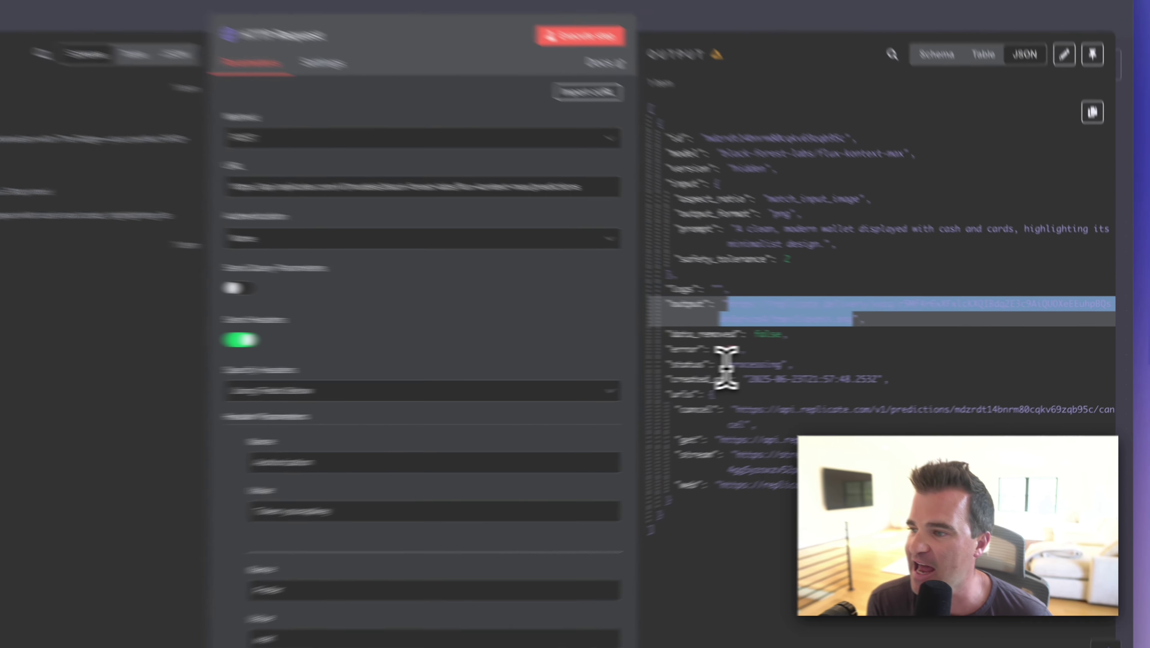
double_click(835, 362)
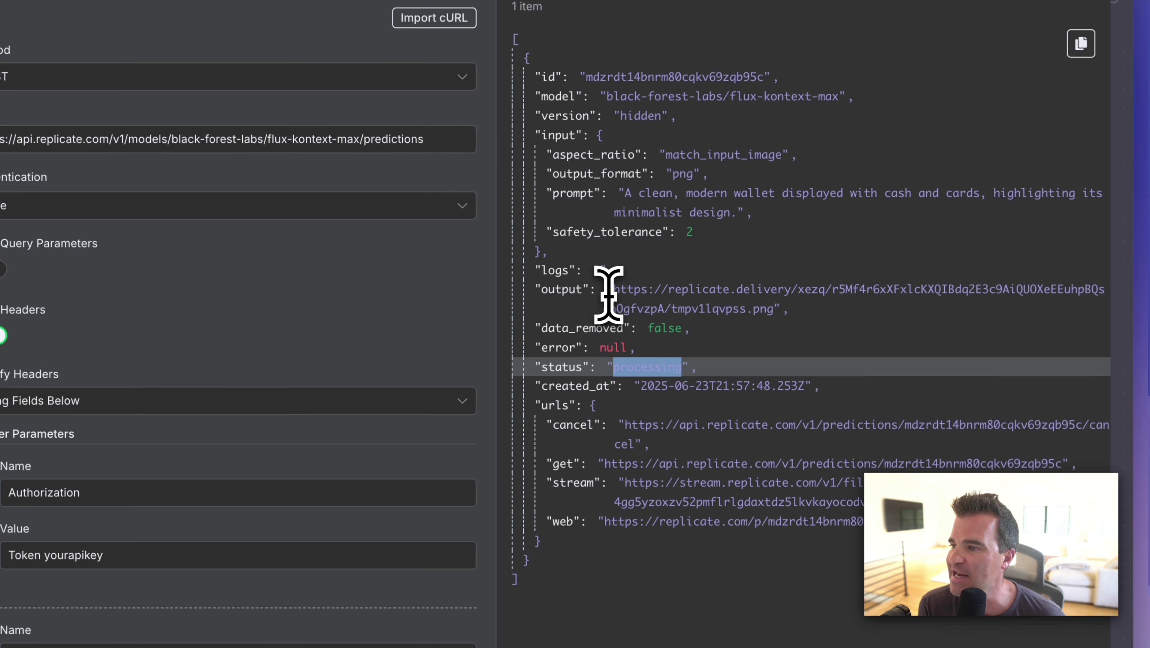
drag(608, 289, 771, 316)
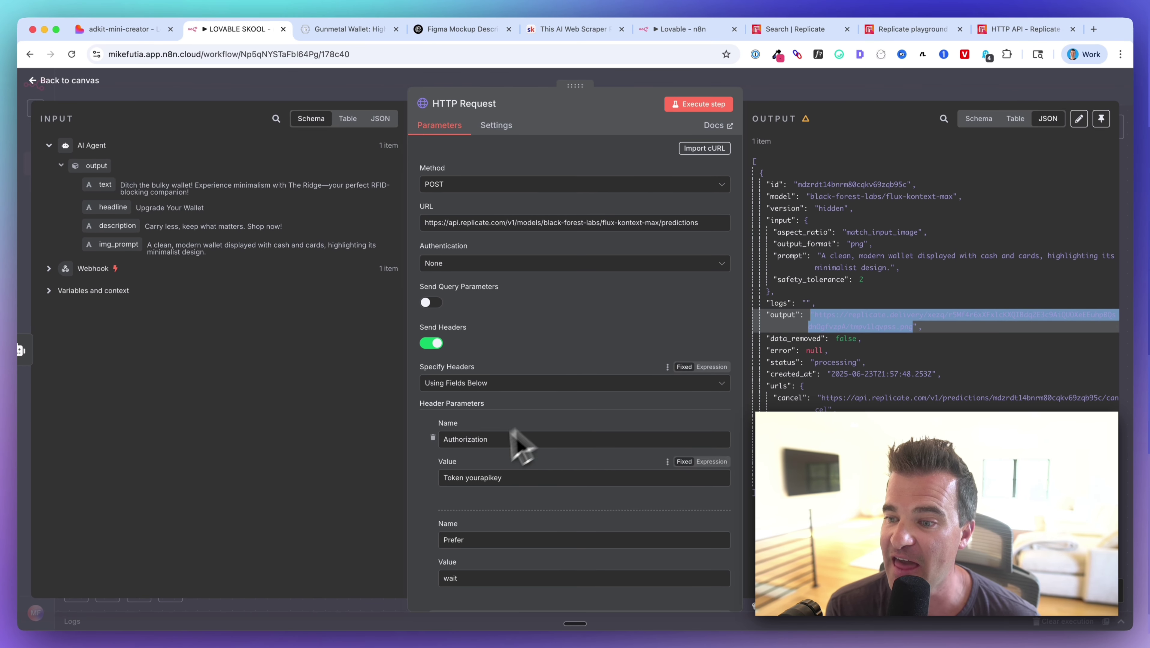
scroll(521, 444, down, 5)
scroll(499, 373, up, 1)
scroll(500, 314, up, 1)
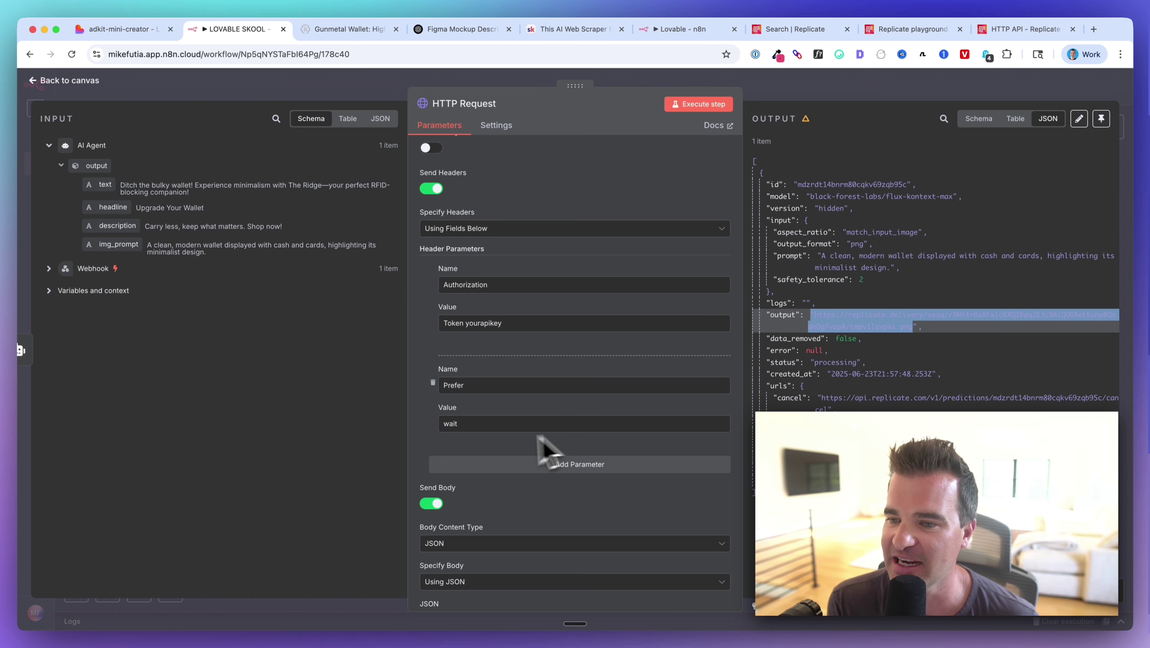
key(Escape)
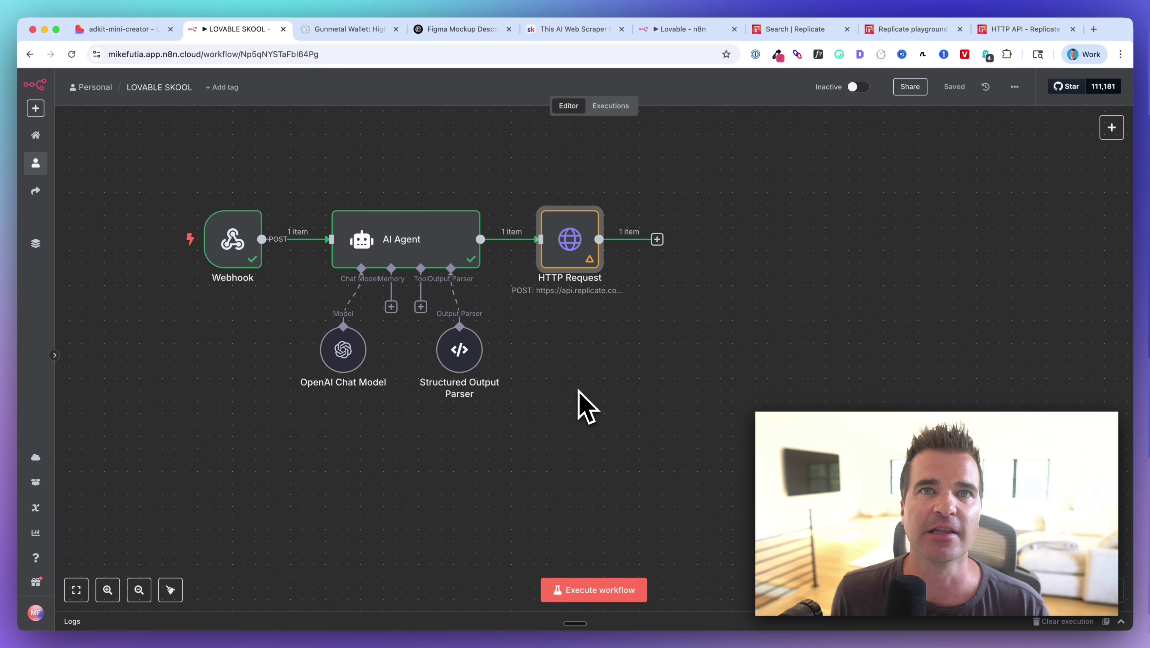
Add a Wait node after the HTTP Request and set its wait amount to 60 seconds.
scroll(662, 341, up, 2)
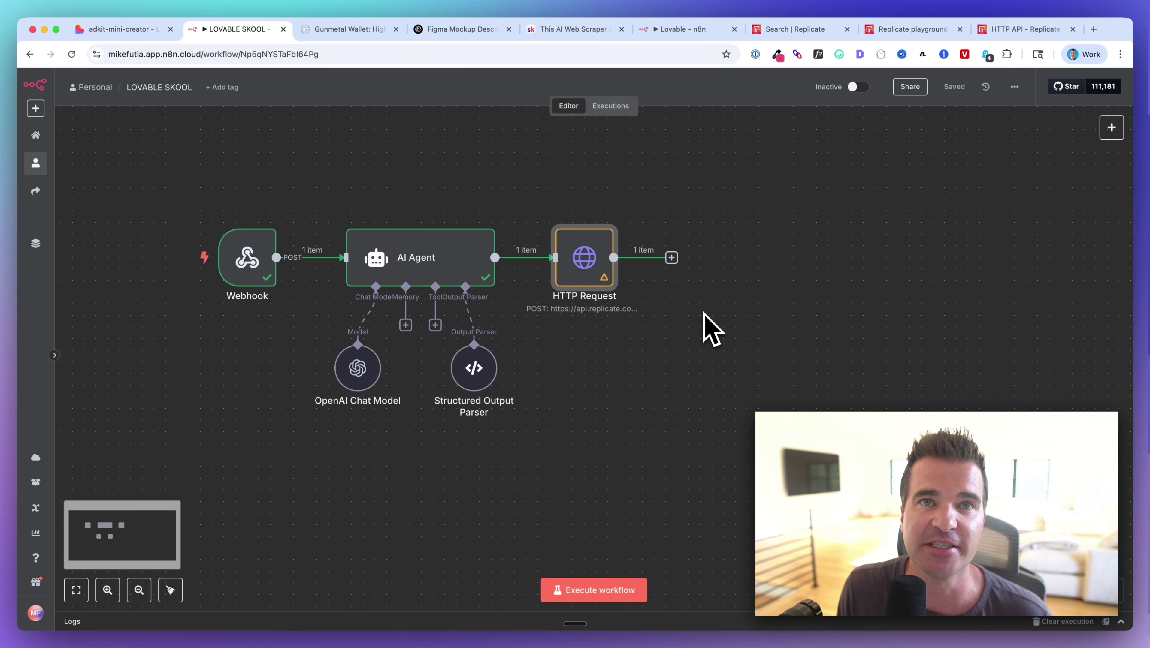
scroll(708, 314, up, 1)
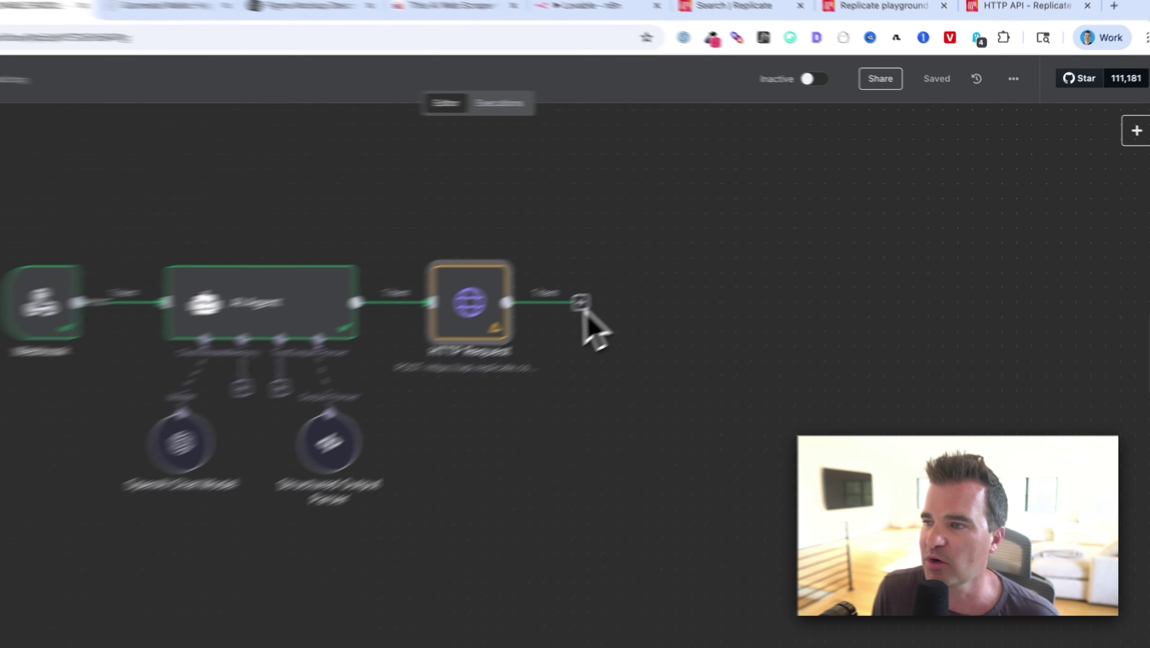
click(675, 263)
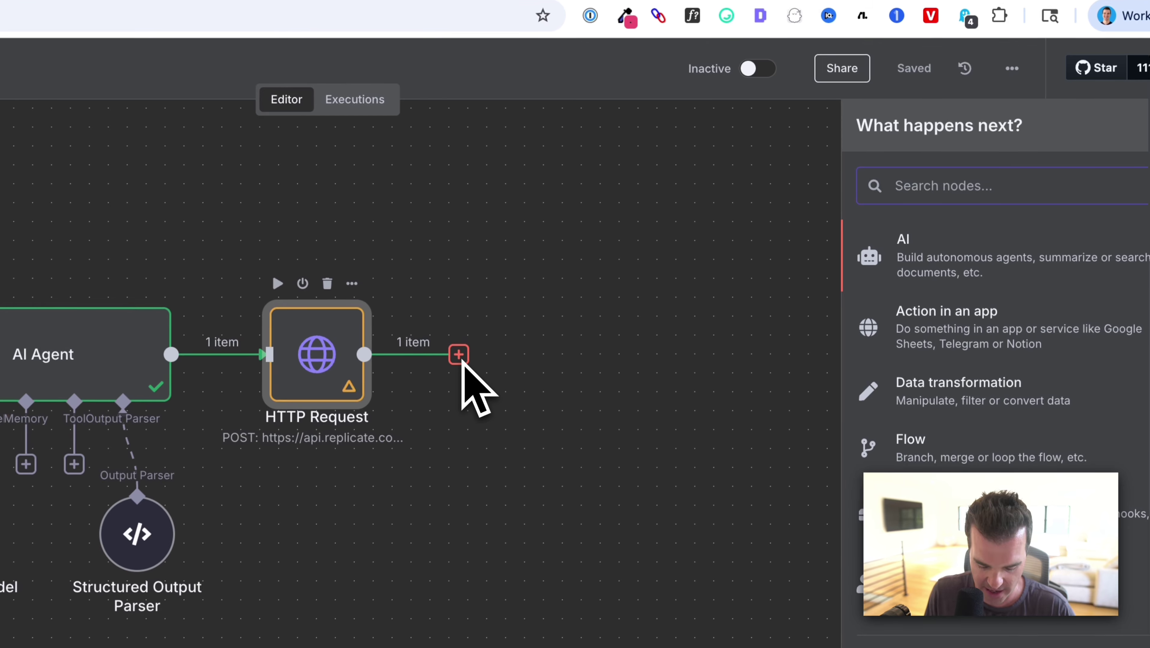
text(wait)
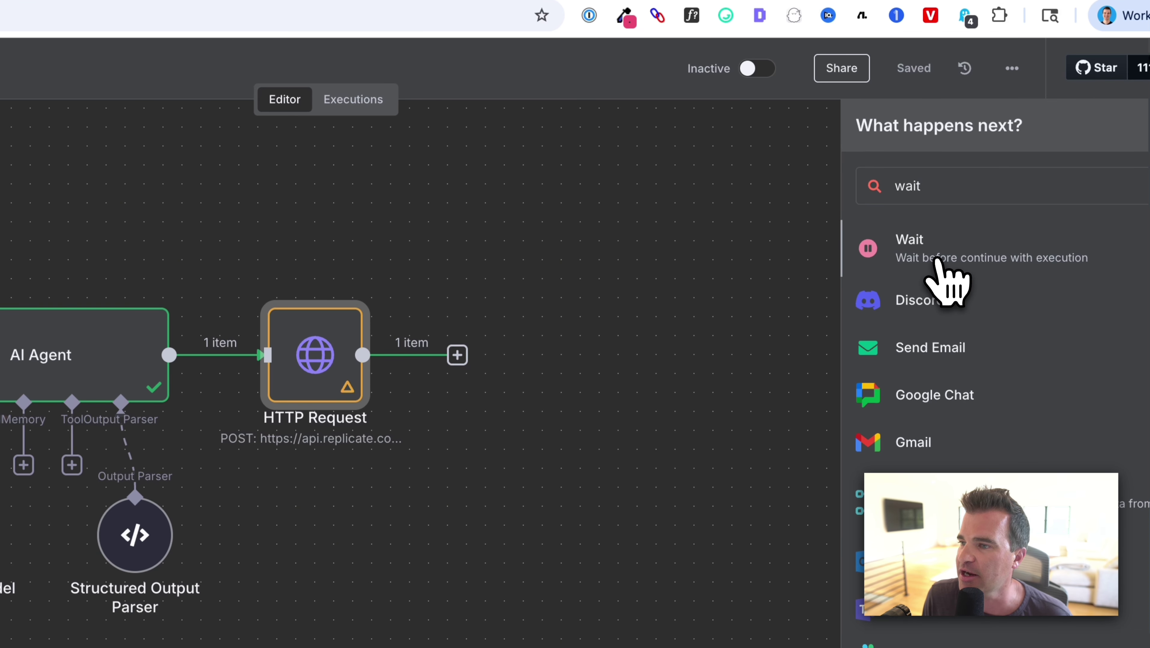
click(944, 265)
click(159, 250)
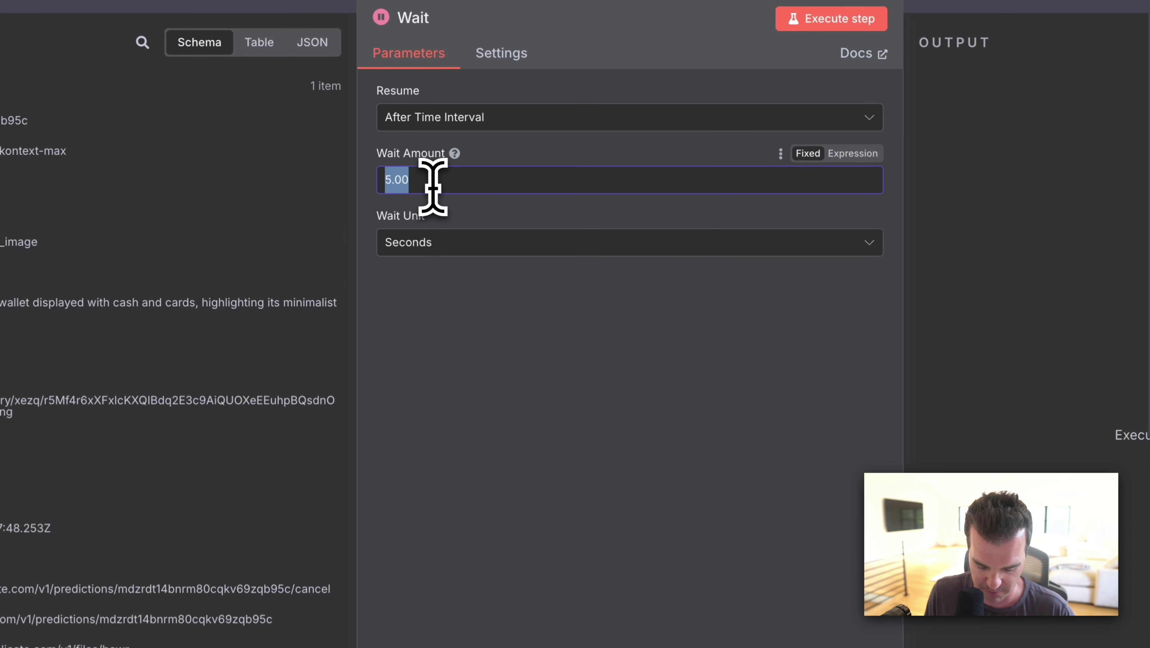
text(60)
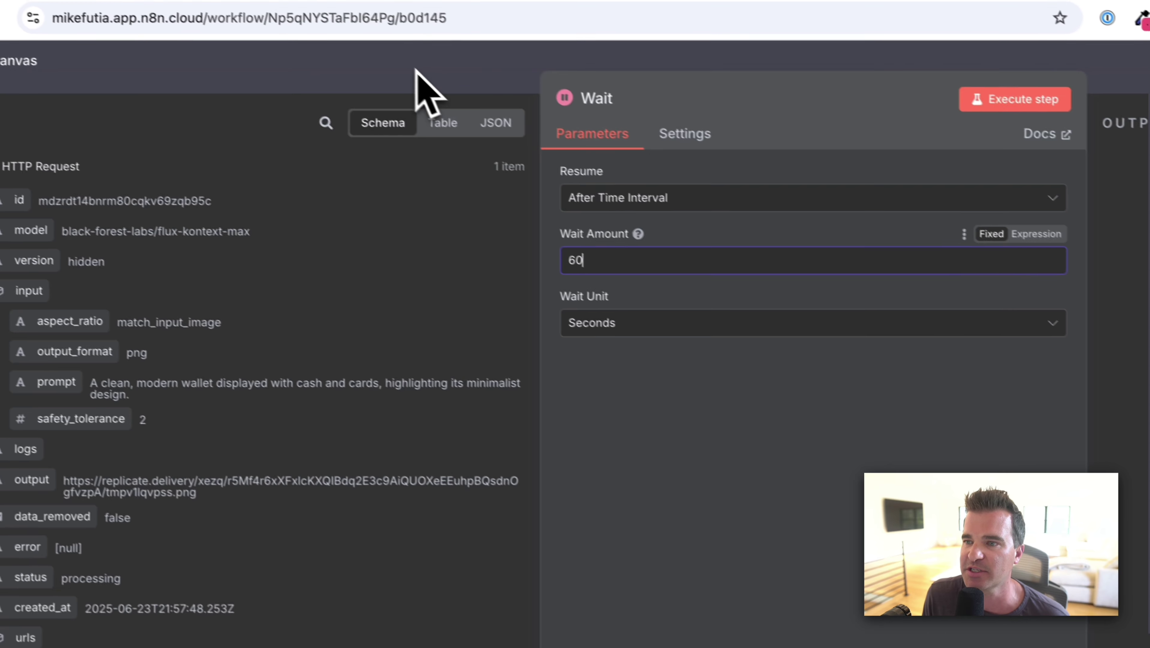
click(412, 65)
scroll(563, 495, right, 3)
scroll(563, 493, right, 3)
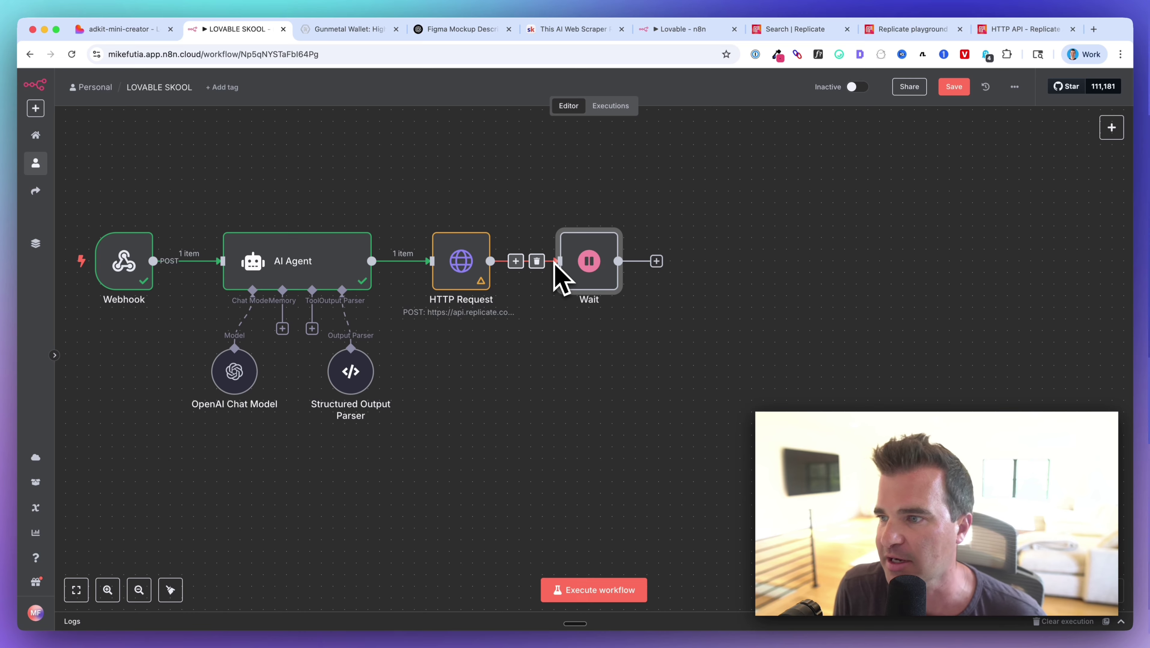
Add an Edit Fields (Set) node after Wait and execute the workflow through the Wait node.
click(656, 261)
text(set)
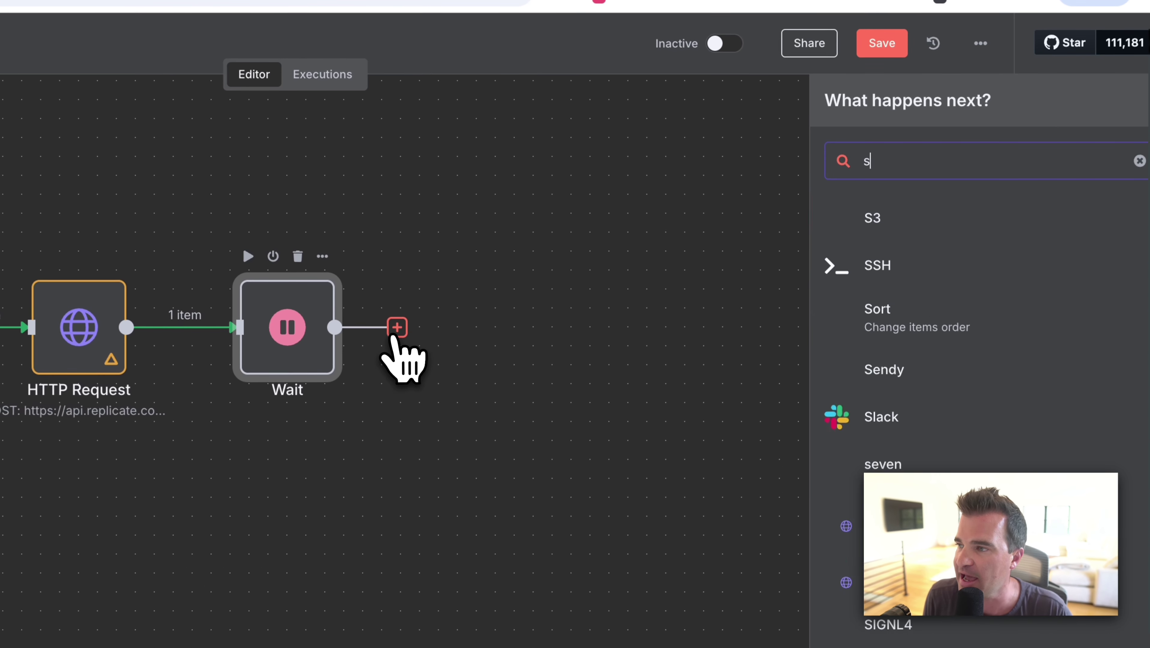
click(913, 218)
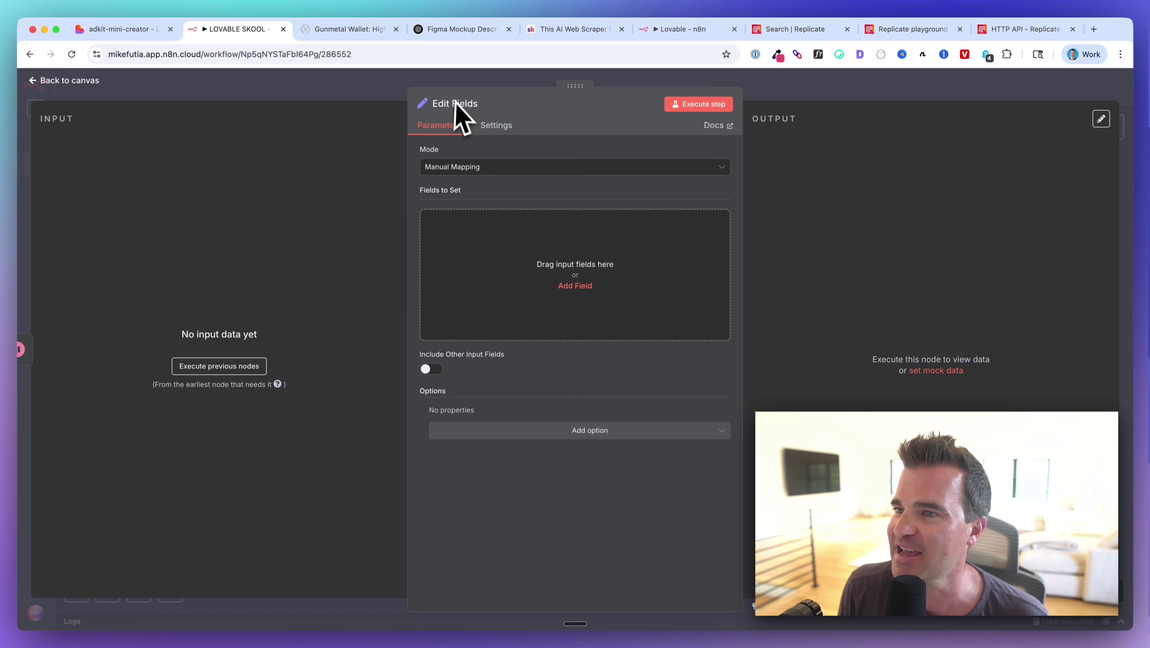
click(297, 87)
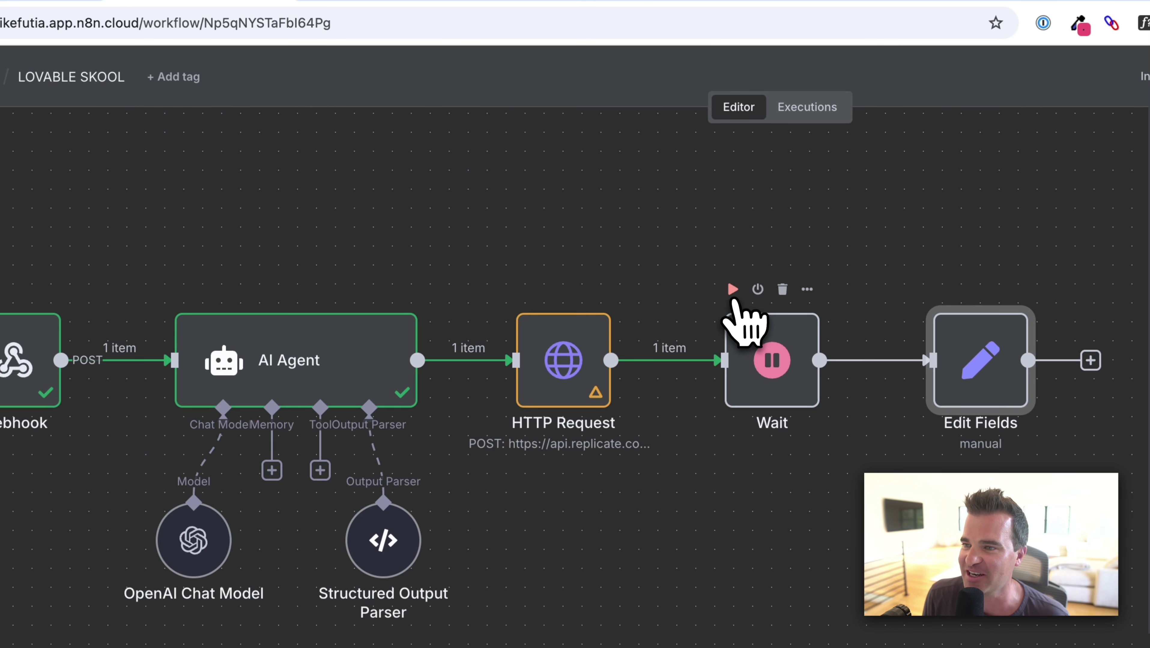
click(732, 290)
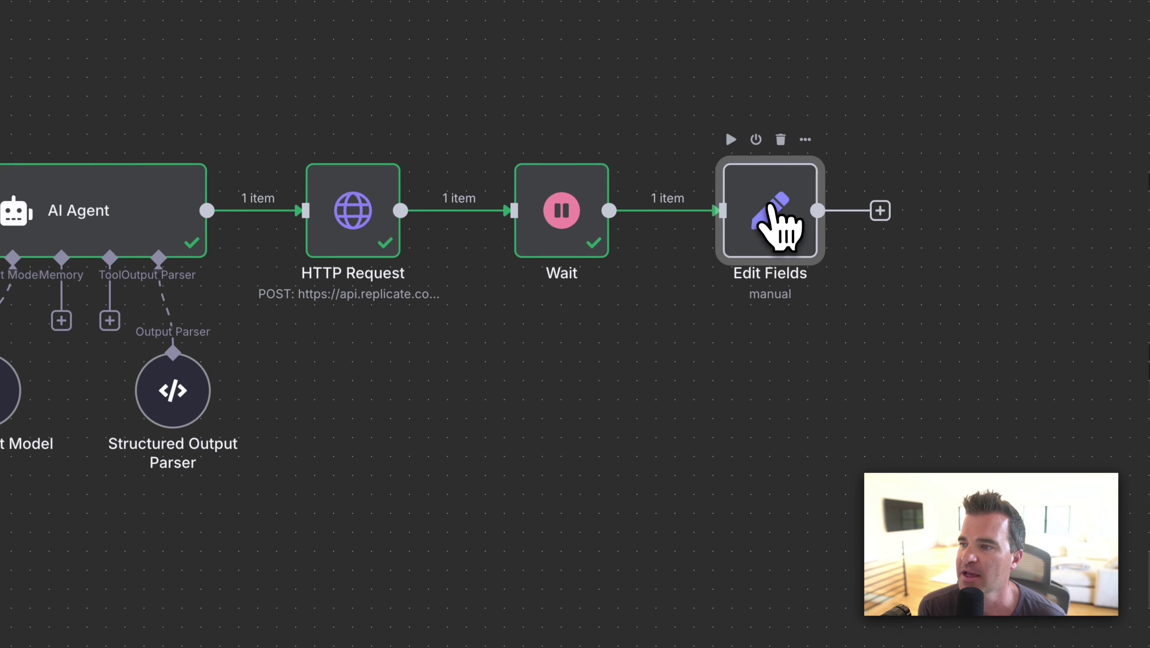
Open Edit Fields and map the AI Agent's text output into a new text field.
double_click(769, 206)
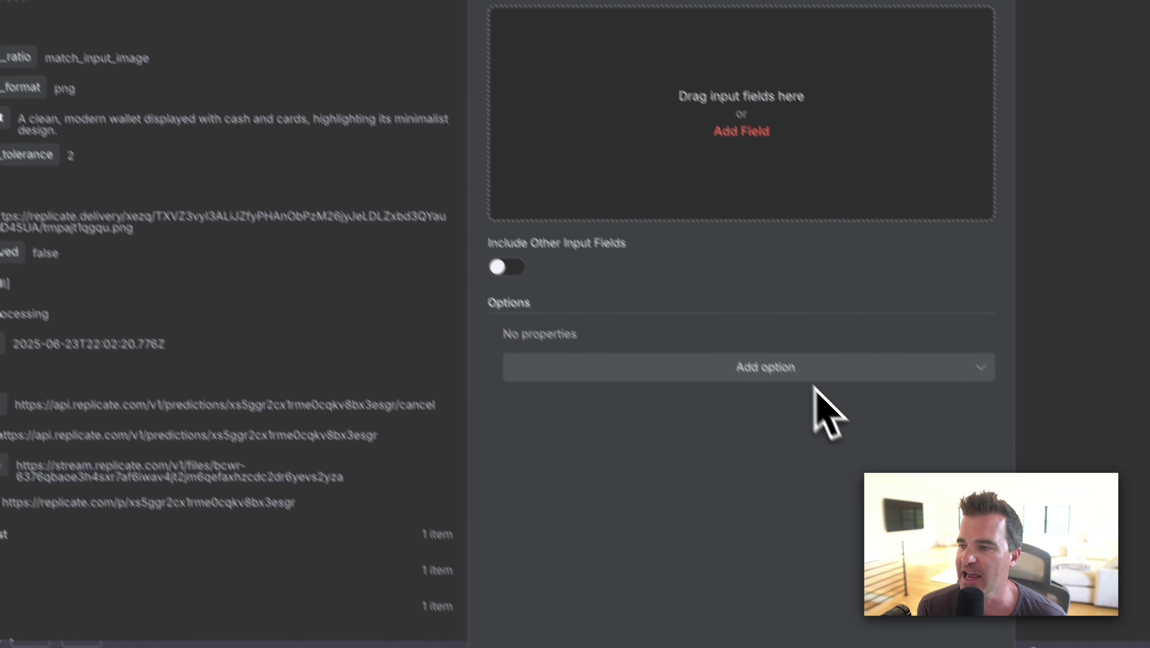
drag(326, 497, 484, 493)
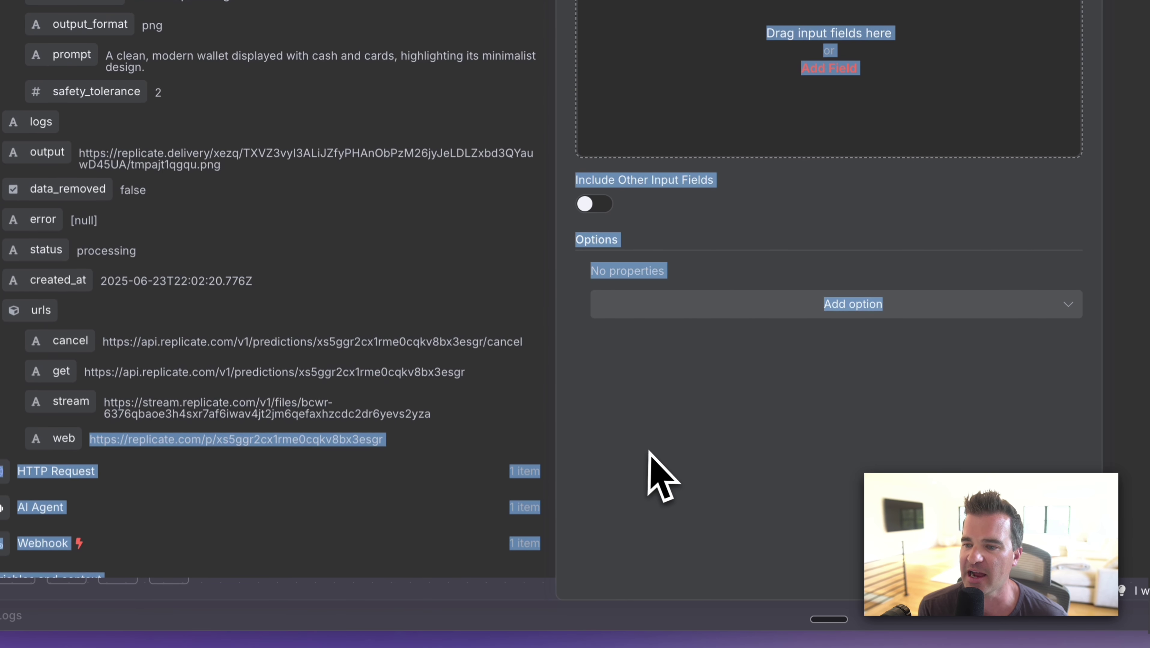
click(649, 451)
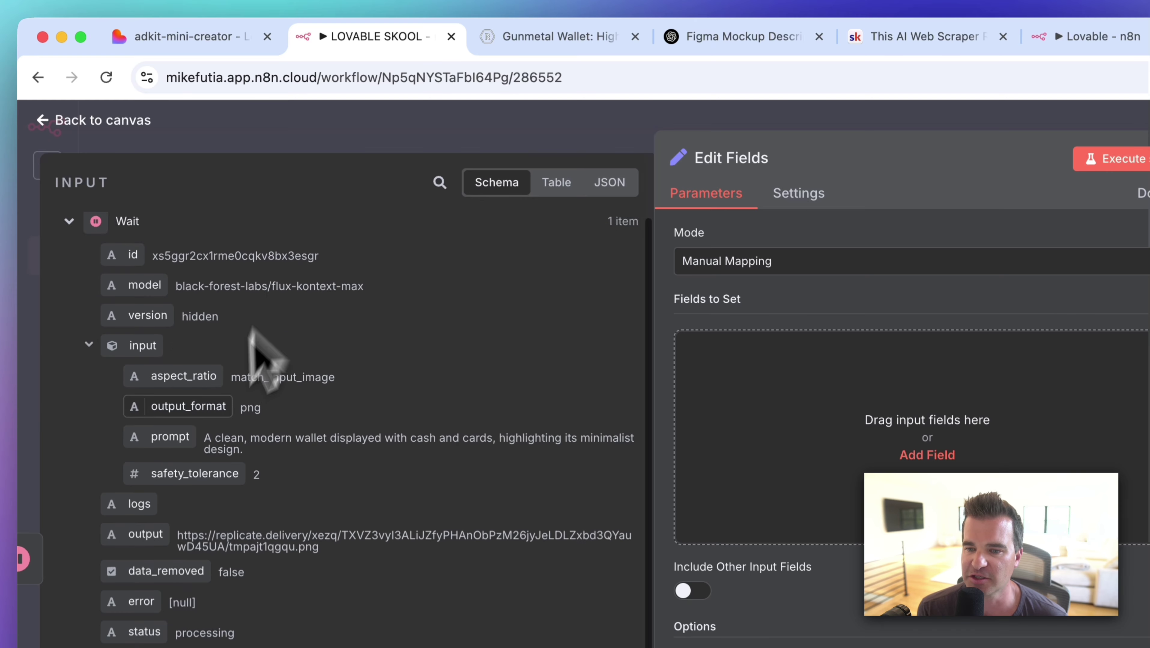
scroll(236, 377, down, 2)
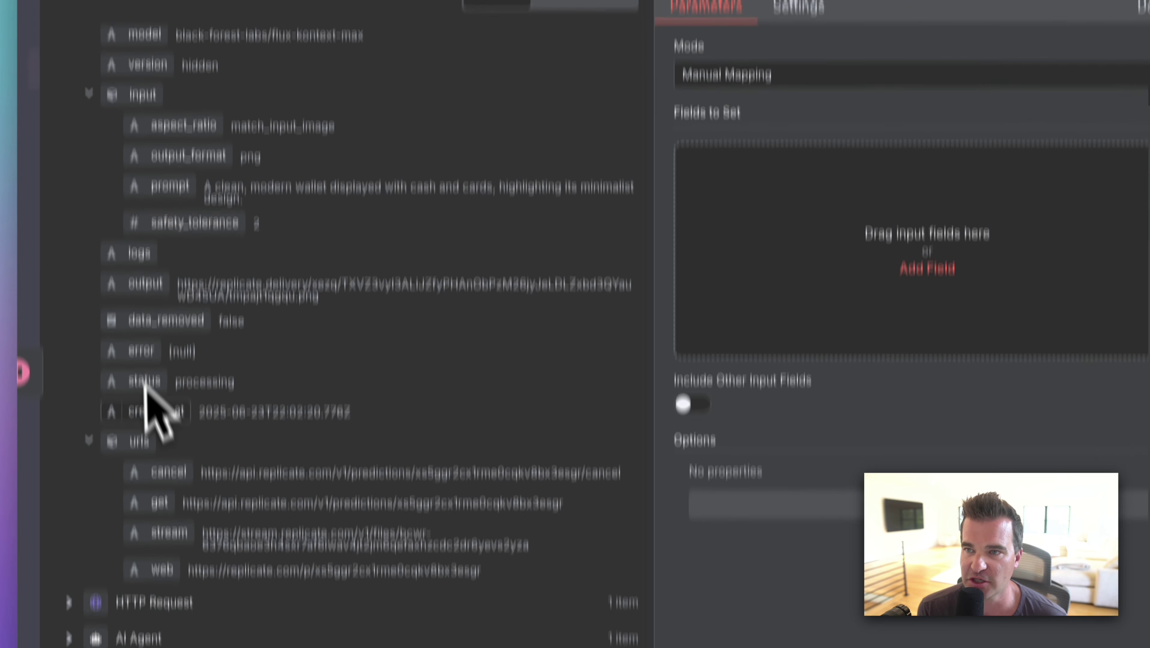
click(70, 538)
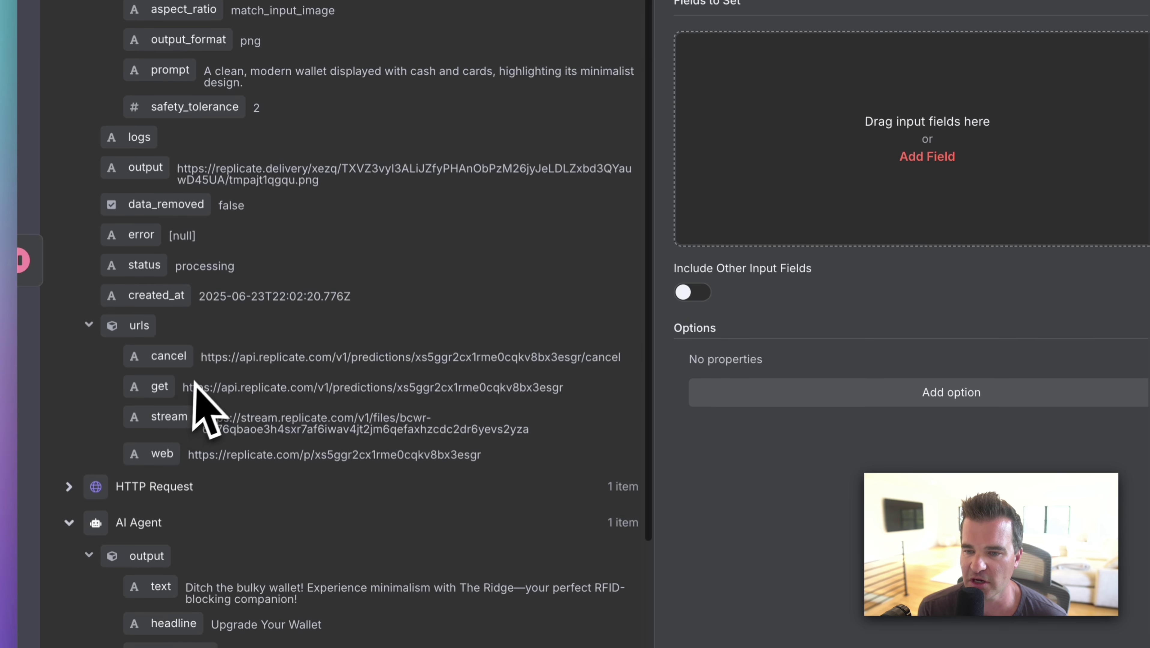
scroll(200, 391, down, 4)
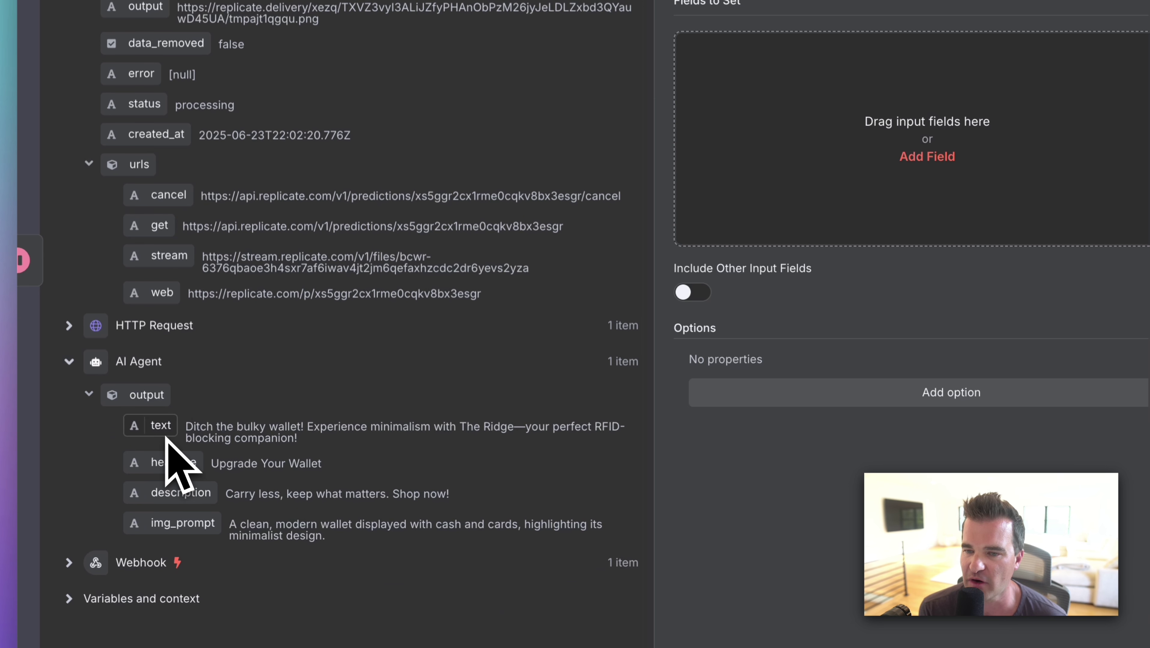
drag(165, 435, 890, 150)
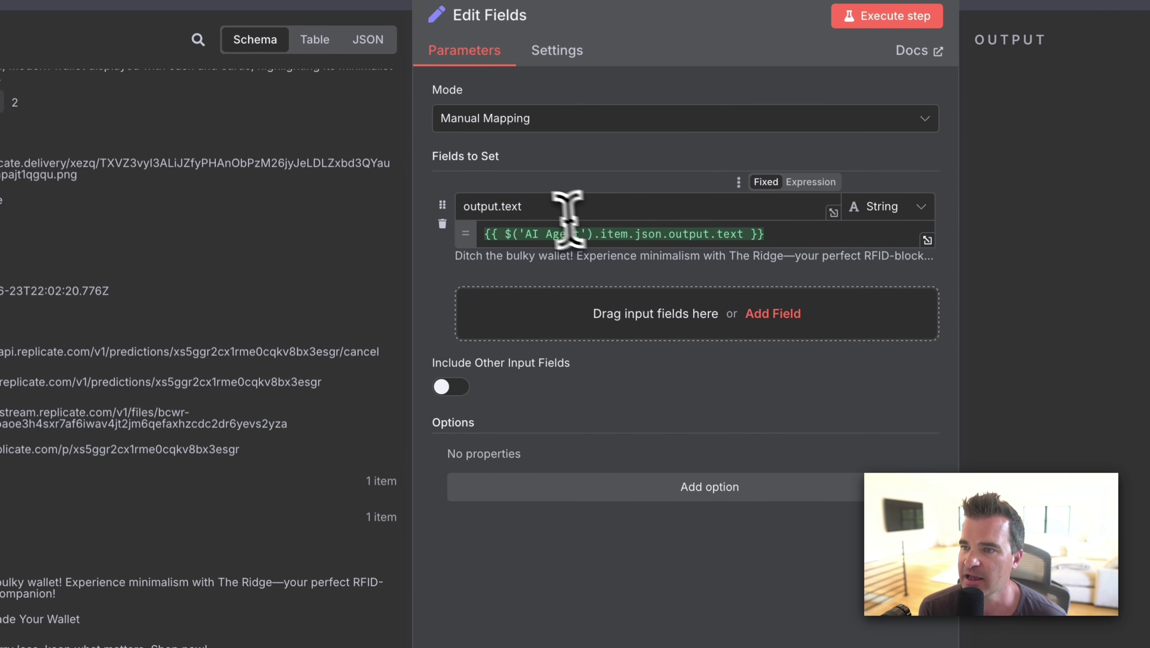
triple_click(532, 207)
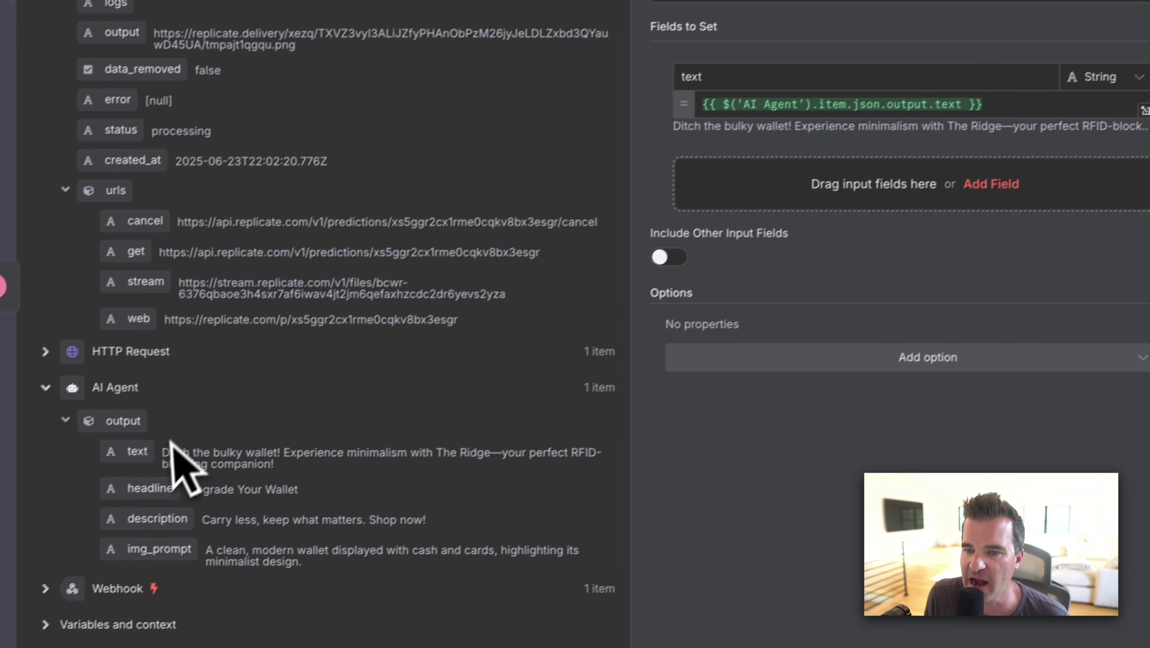
Map the AI Agent's headline and description into fields named headline and description.
drag(175, 475, 775, 156)
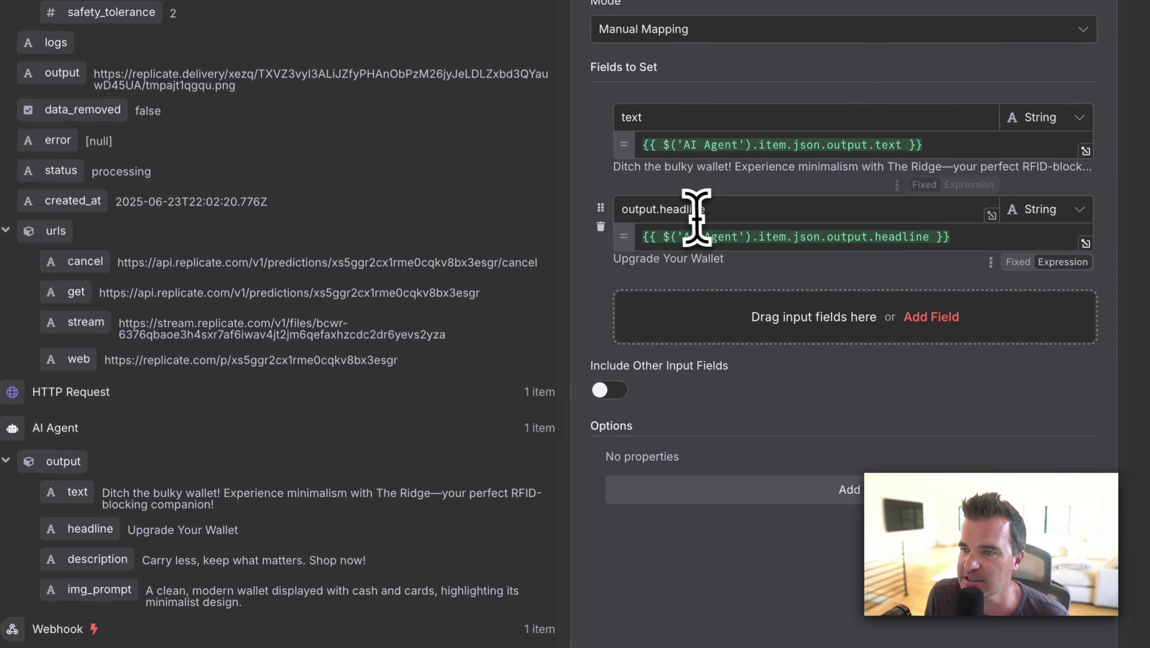
triple_click(773, 157)
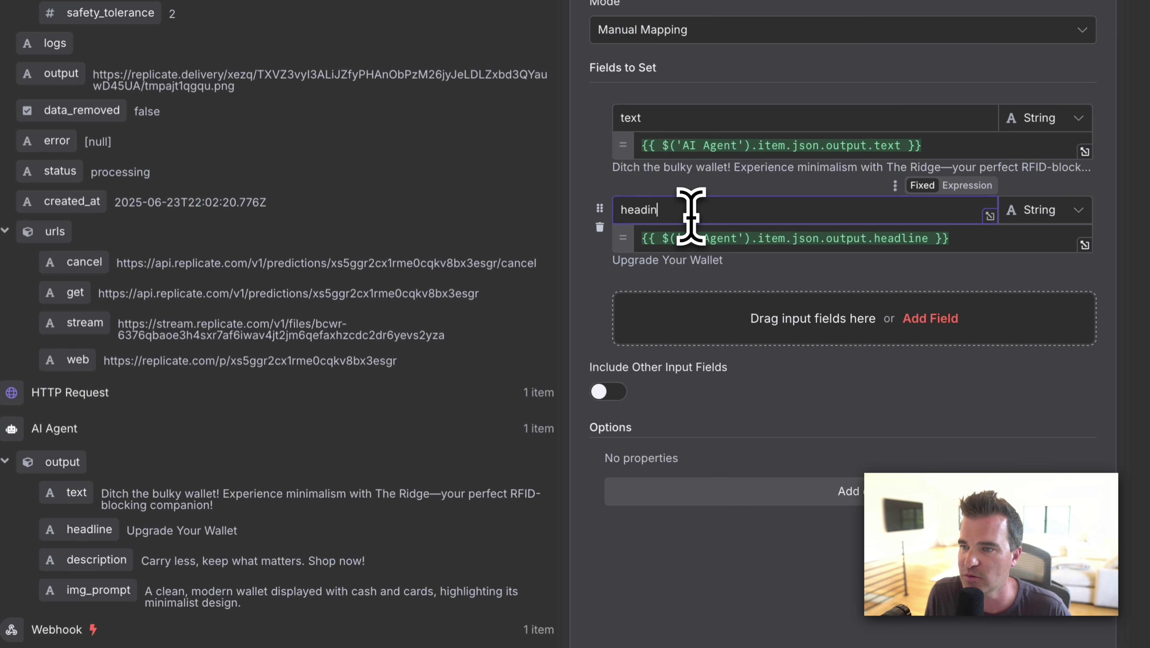
text(headline)
drag(77, 563, 786, 338)
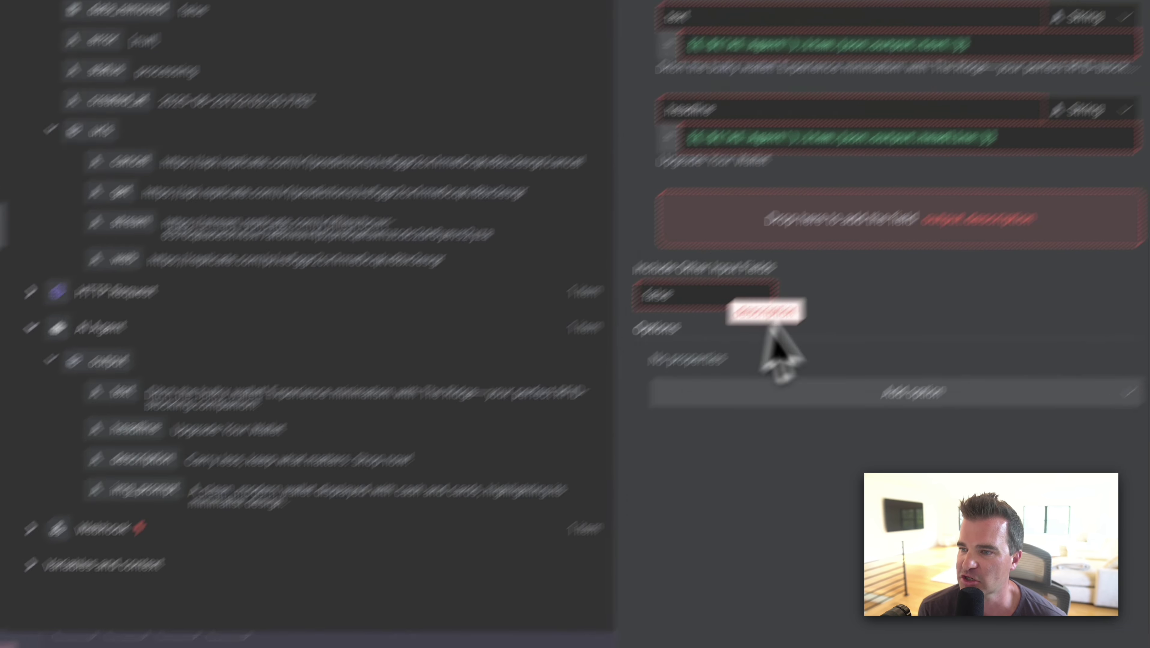
drag(641, 385, 641, 386)
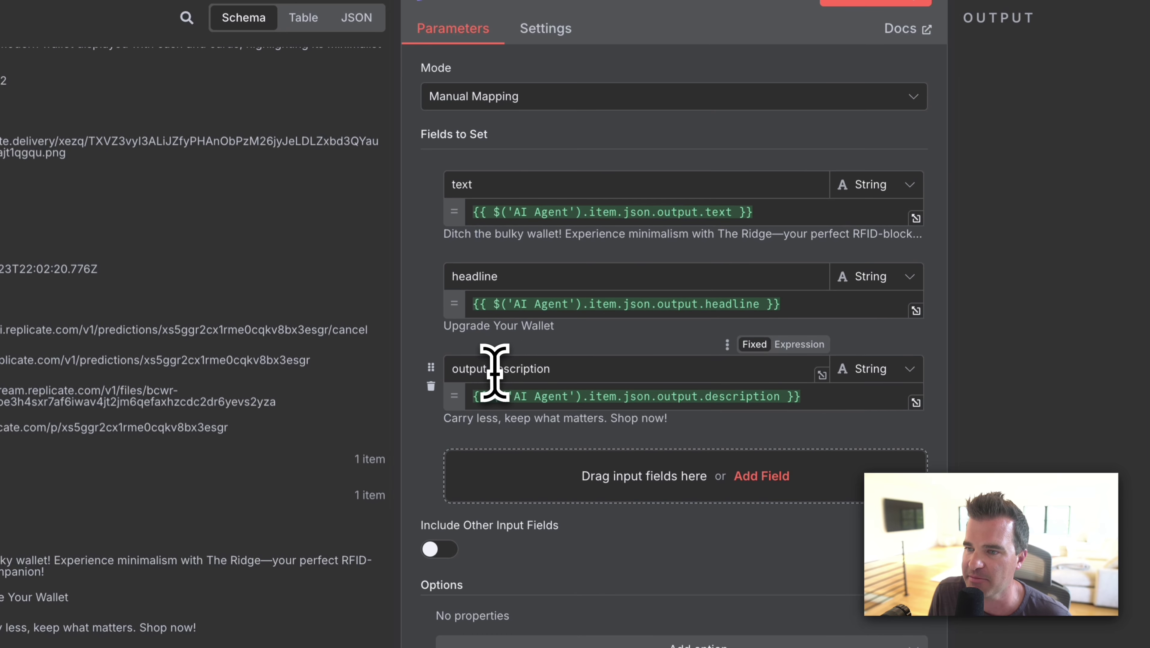
click(519, 349)
key(BackSpace)
key(BackSpace)
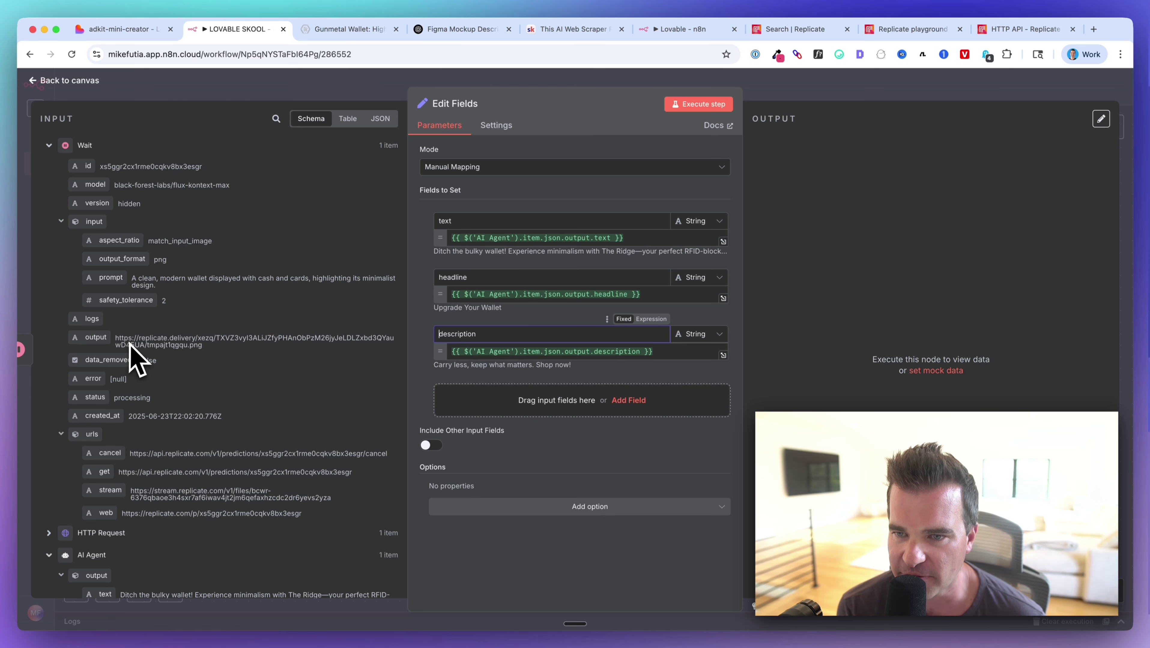
Open the Replicate output URL in a new Chrome tab to view the generated wallet PNG.
drag(116, 339, 202, 346)
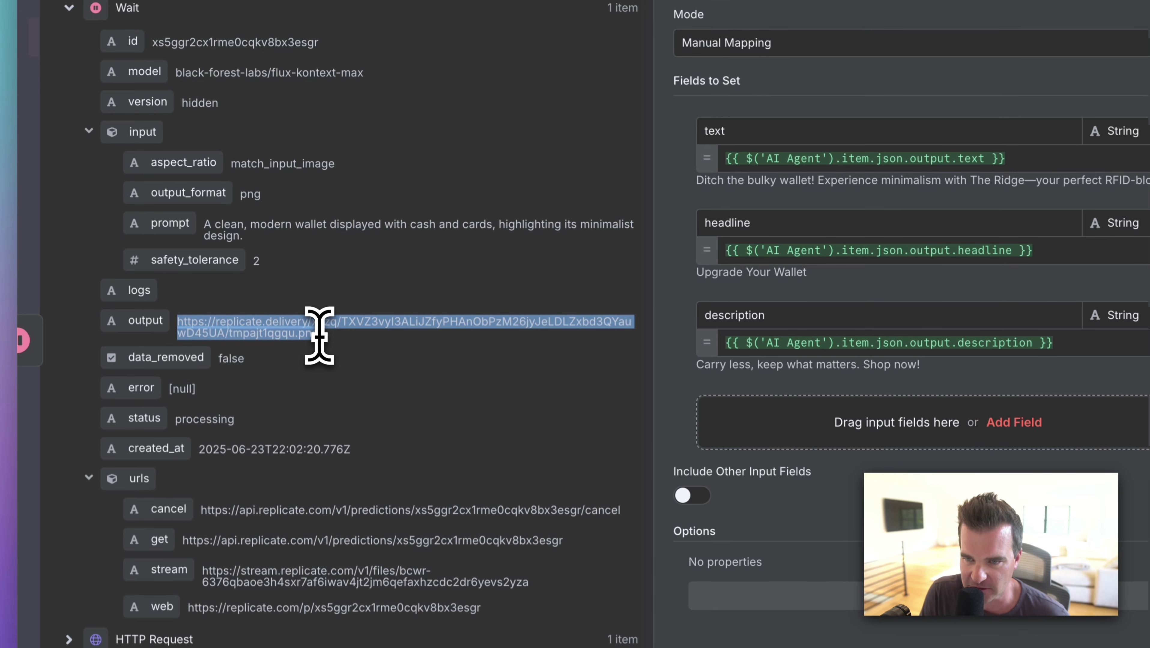
key(super+c)
key(super+t)
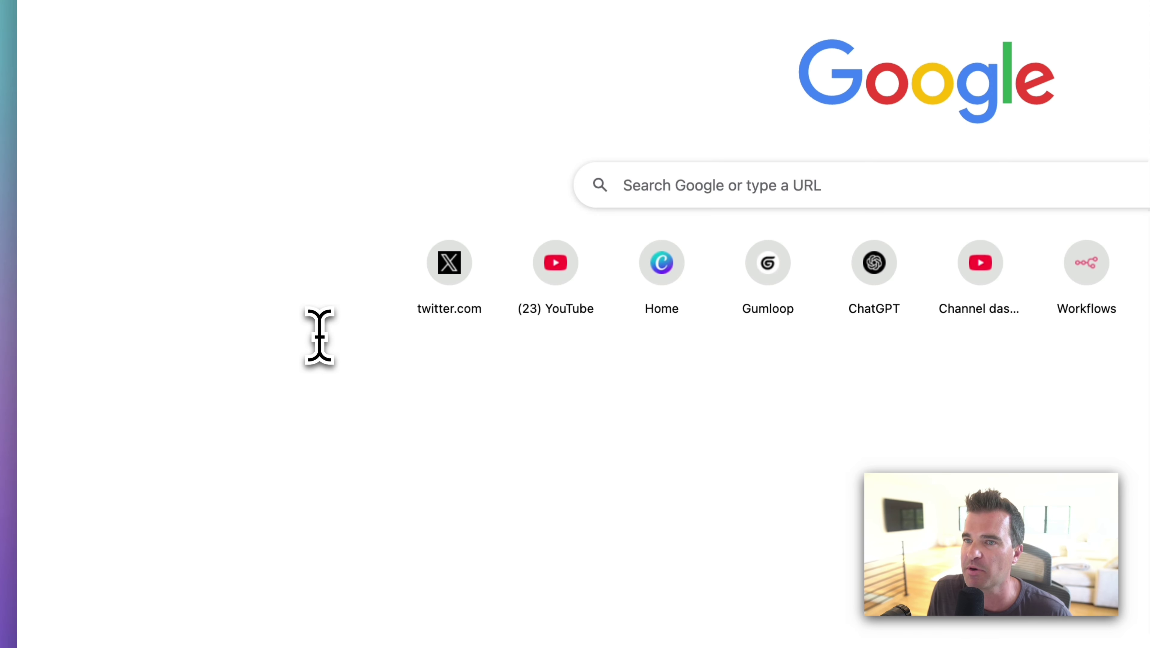
key(super+v)
key(Return)
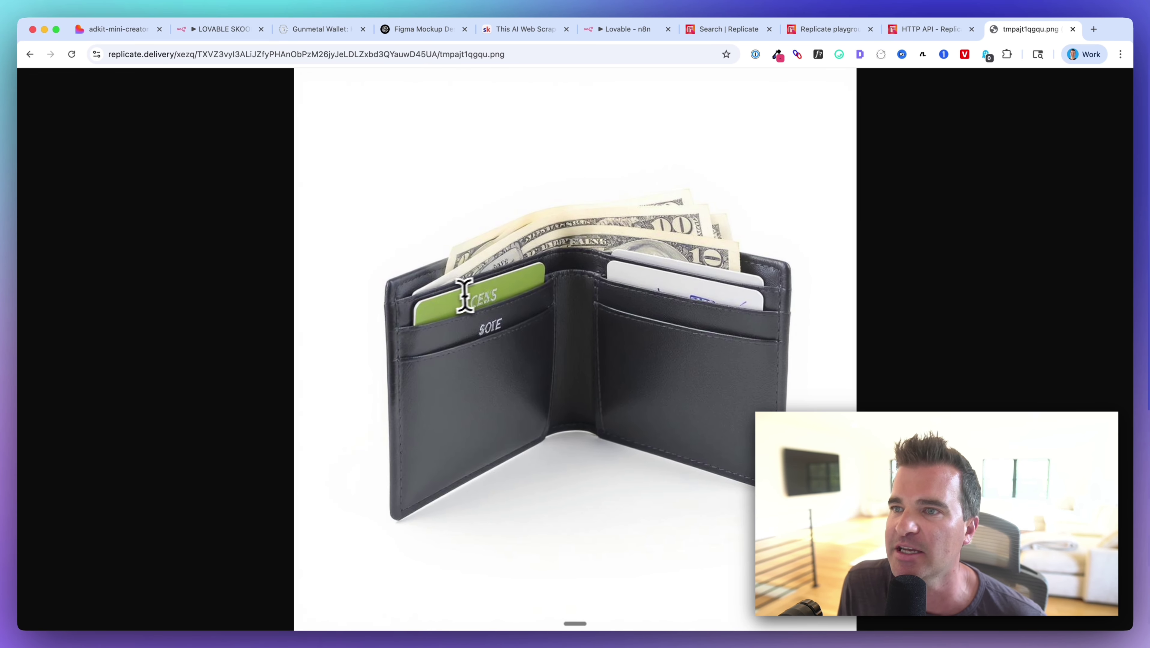
click(247, 30)
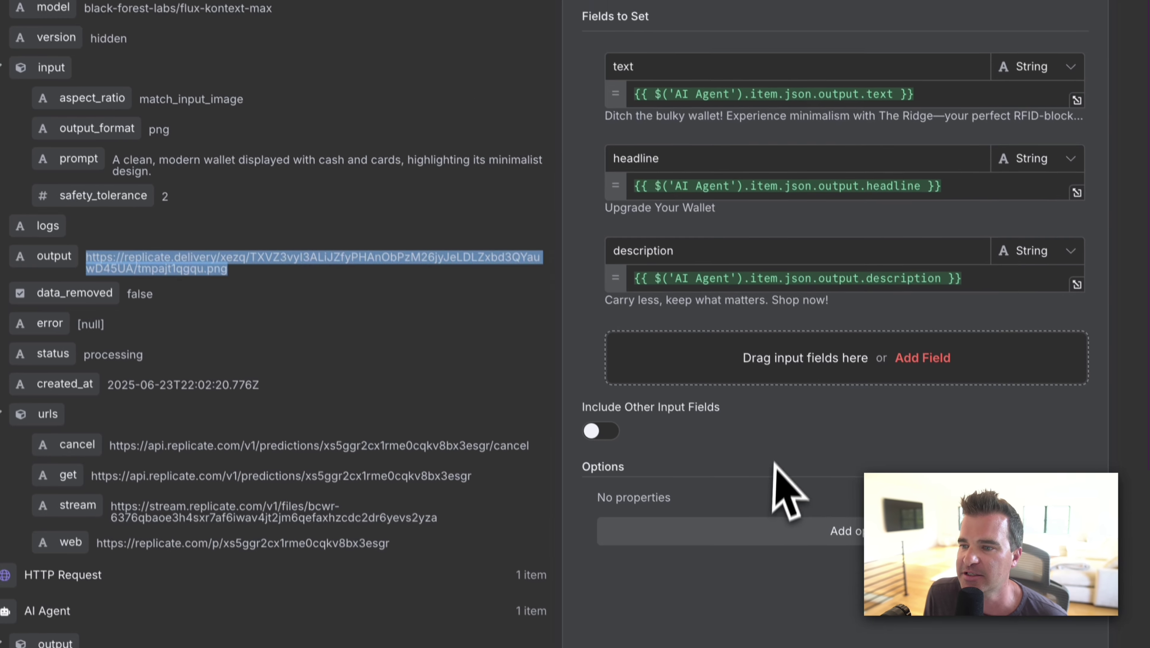
Map Replicate's output URL into a new image_url field and execute the Edit Fields step.
click(774, 465)
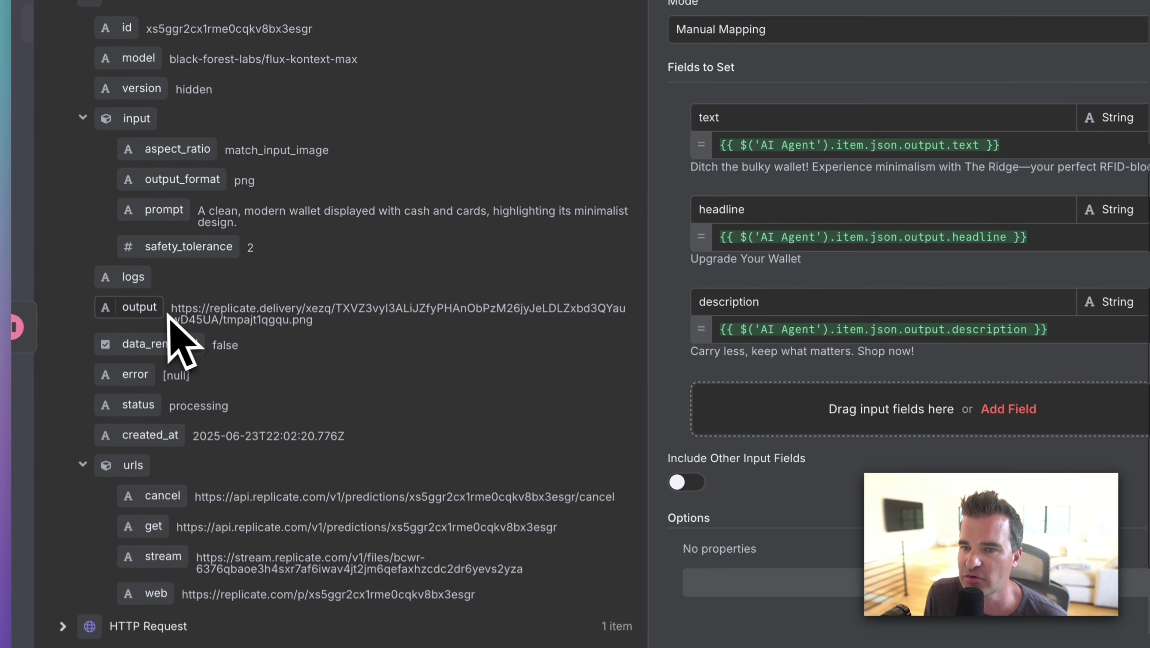
drag(162, 340, 863, 413)
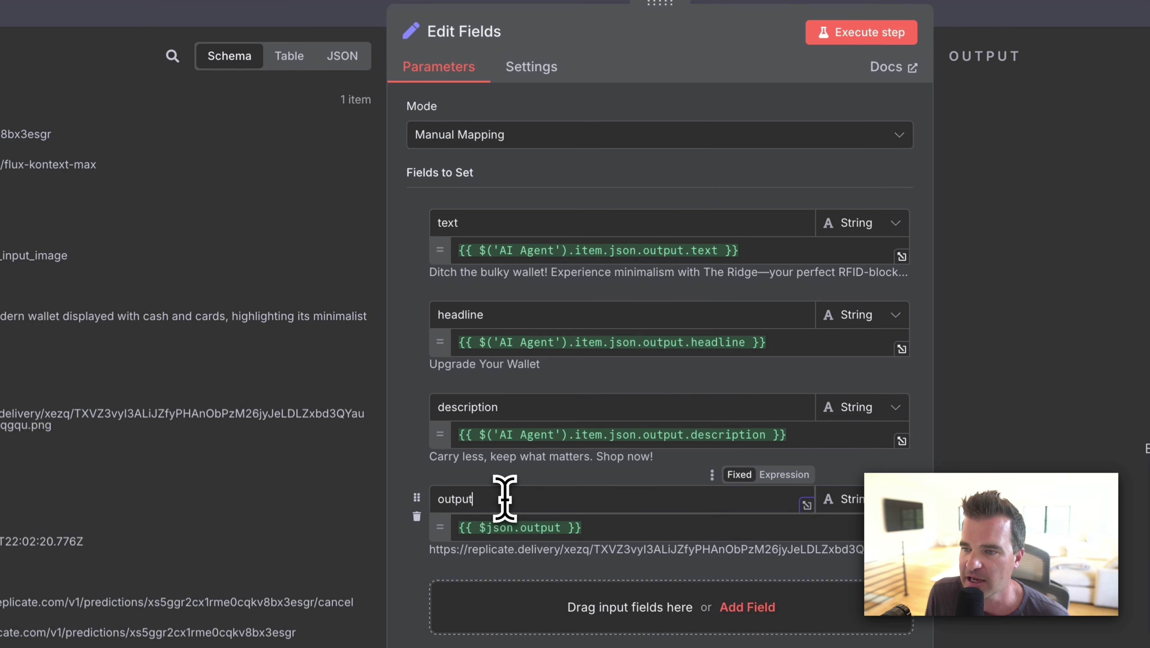
double_click(504, 498)
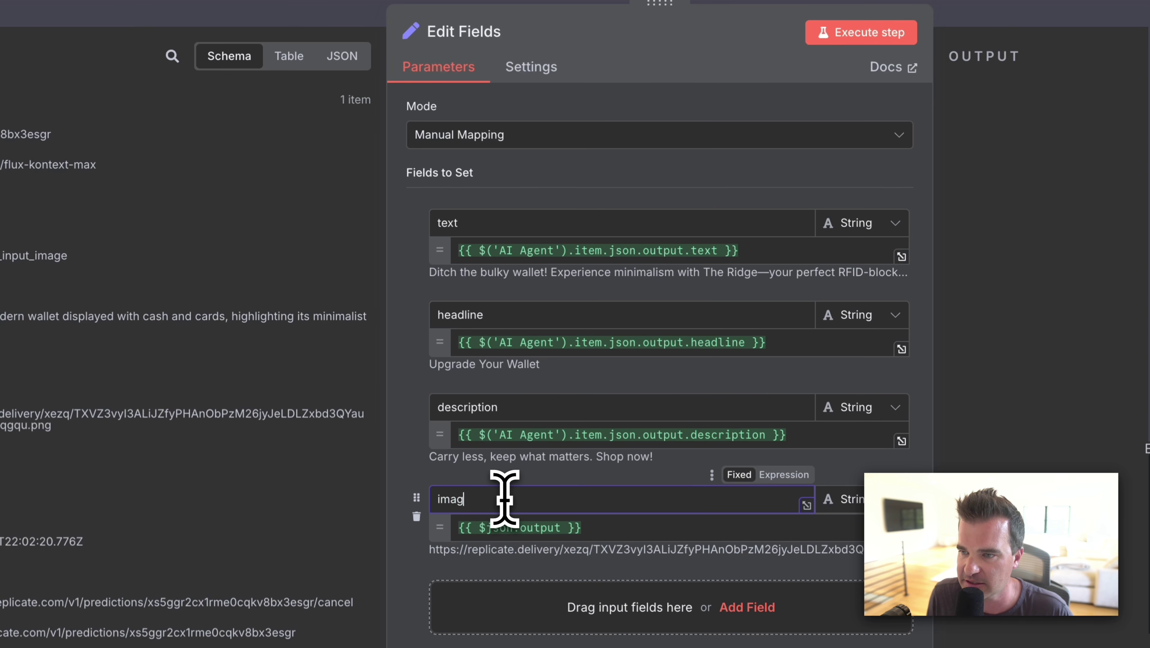
text(image_u)
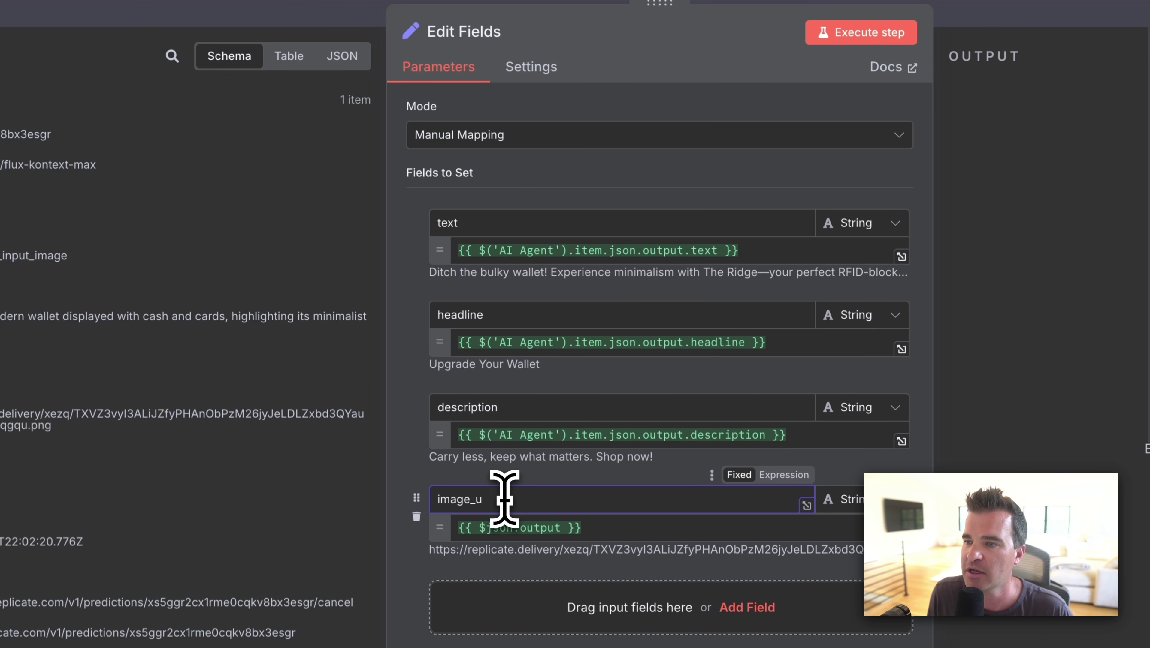
text(rl)
click(861, 32)
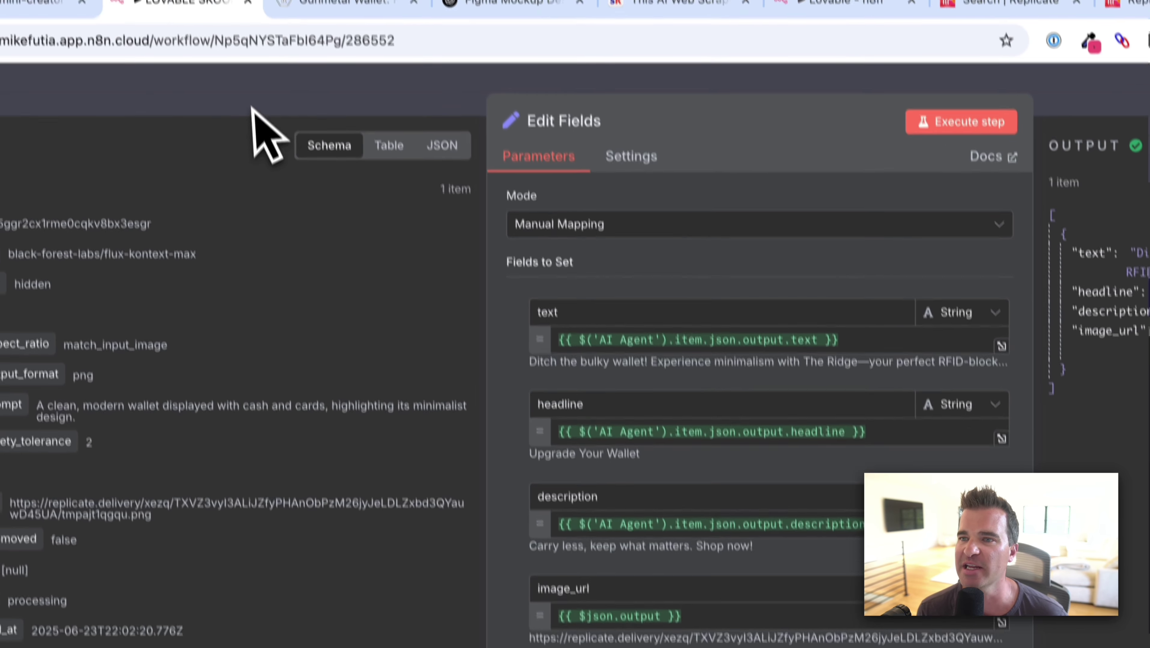
click(252, 118)
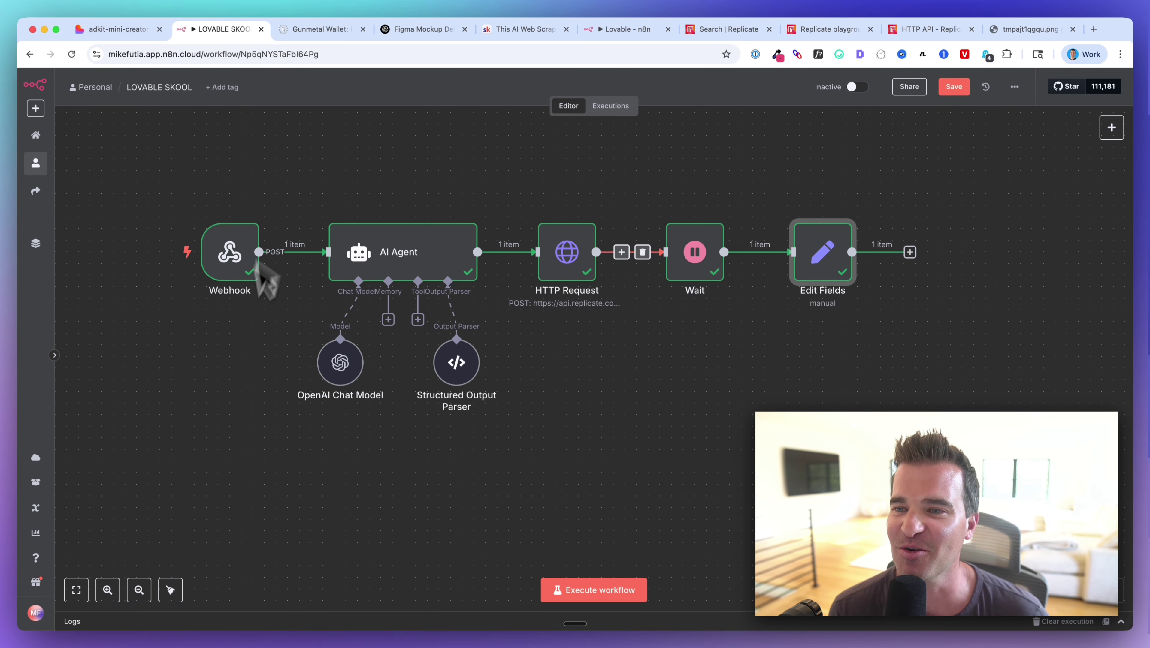
Set the Webhook node's Respond option to "Using 'Respond to Webhook' Node".
mouse_move(246, 284)
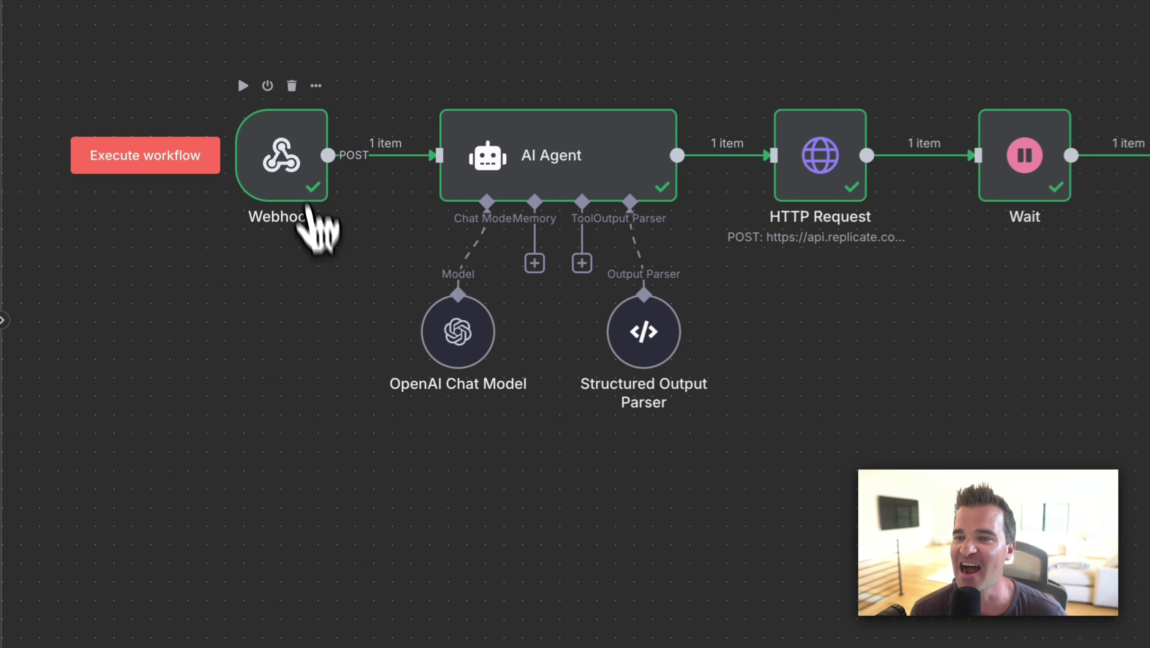
double_click(291, 166)
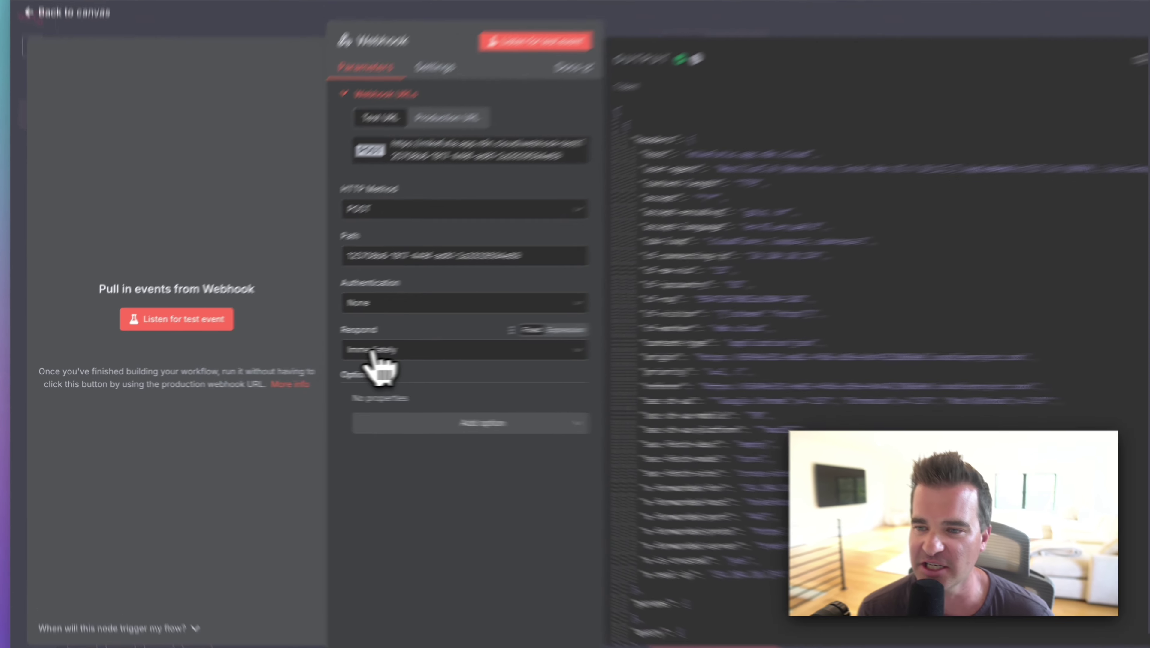
click(312, 357)
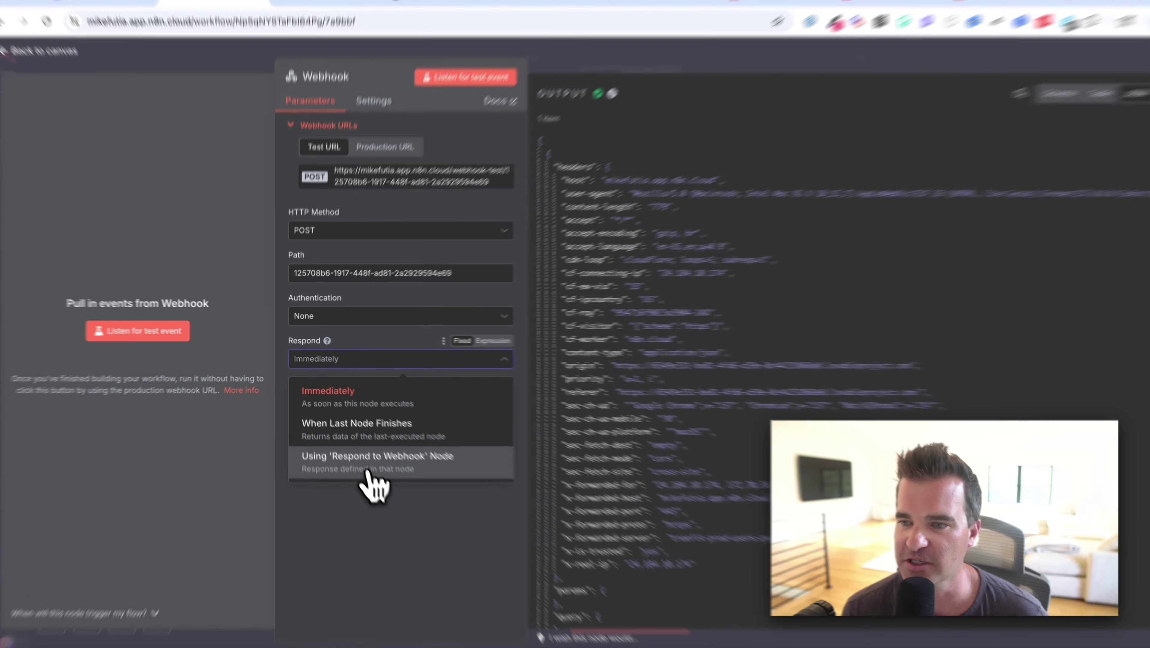
click(358, 457)
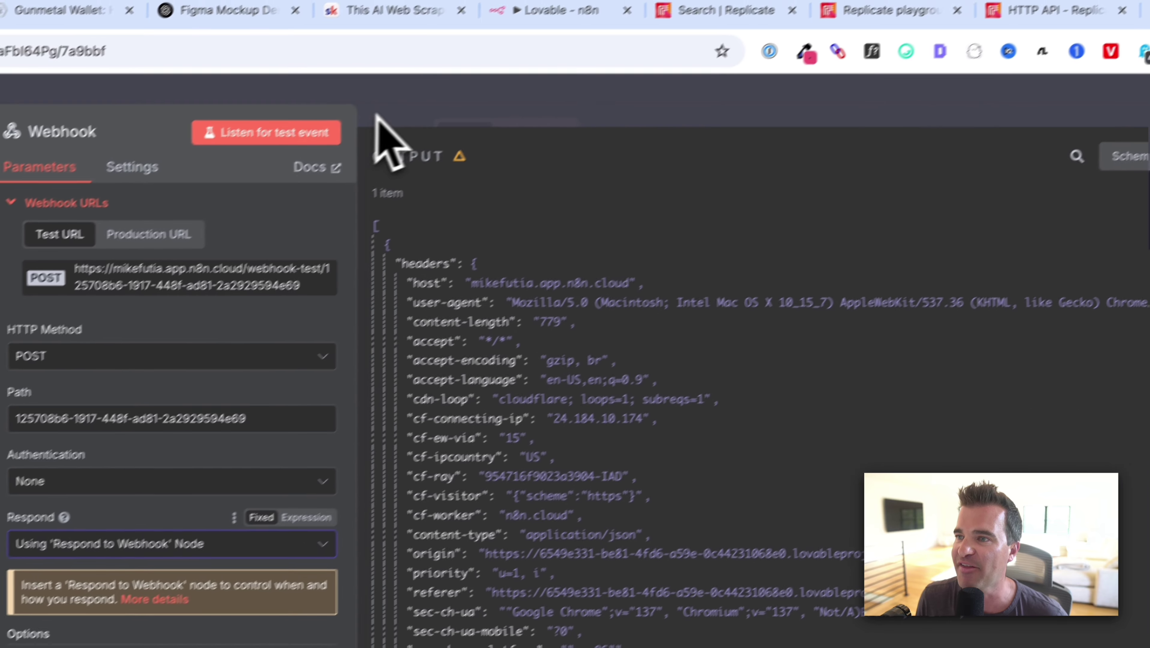
Add a Respond to Webhook step after the Edit Fields node.
click(380, 134)
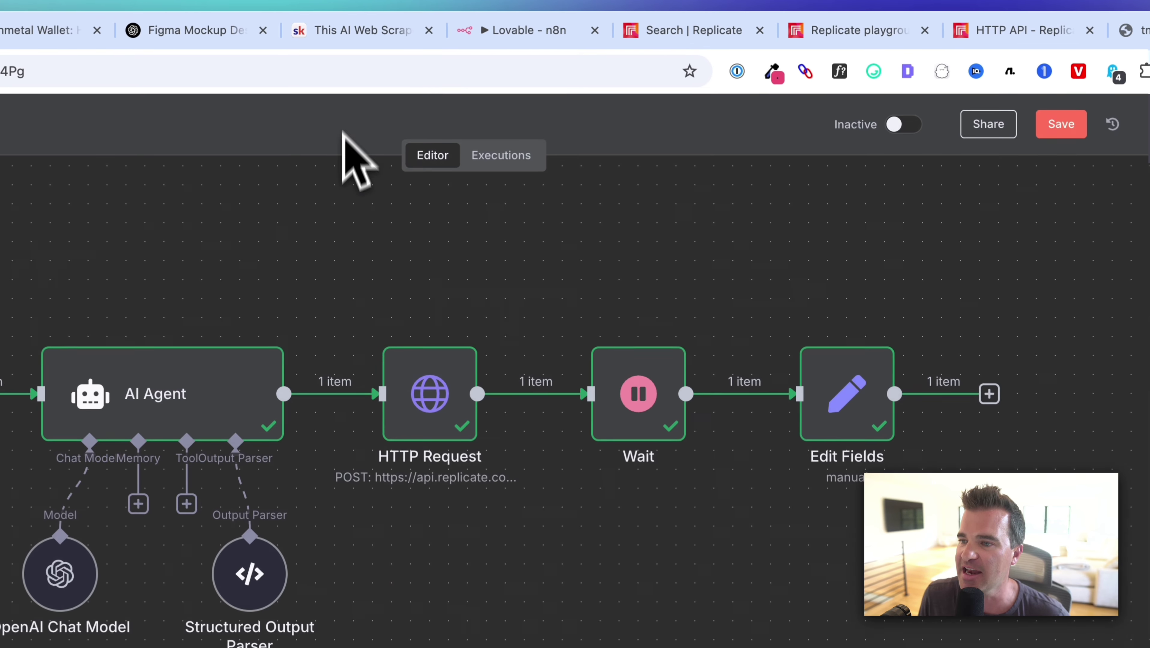
scroll(367, 377, right, 5)
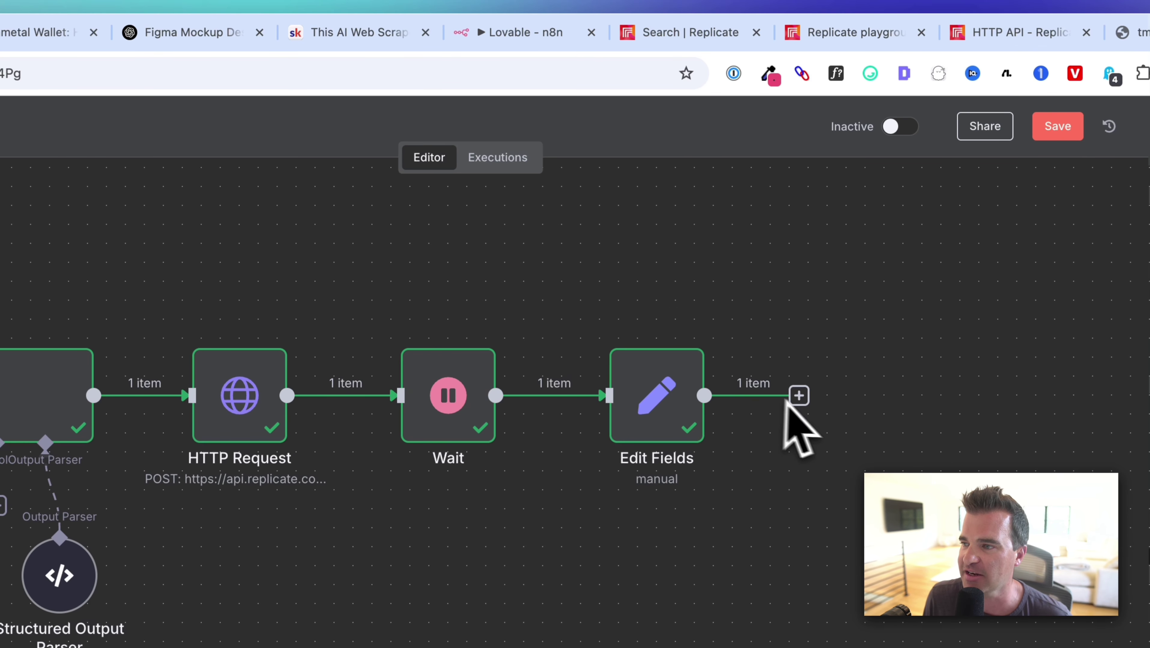
click(800, 399)
text(webh)
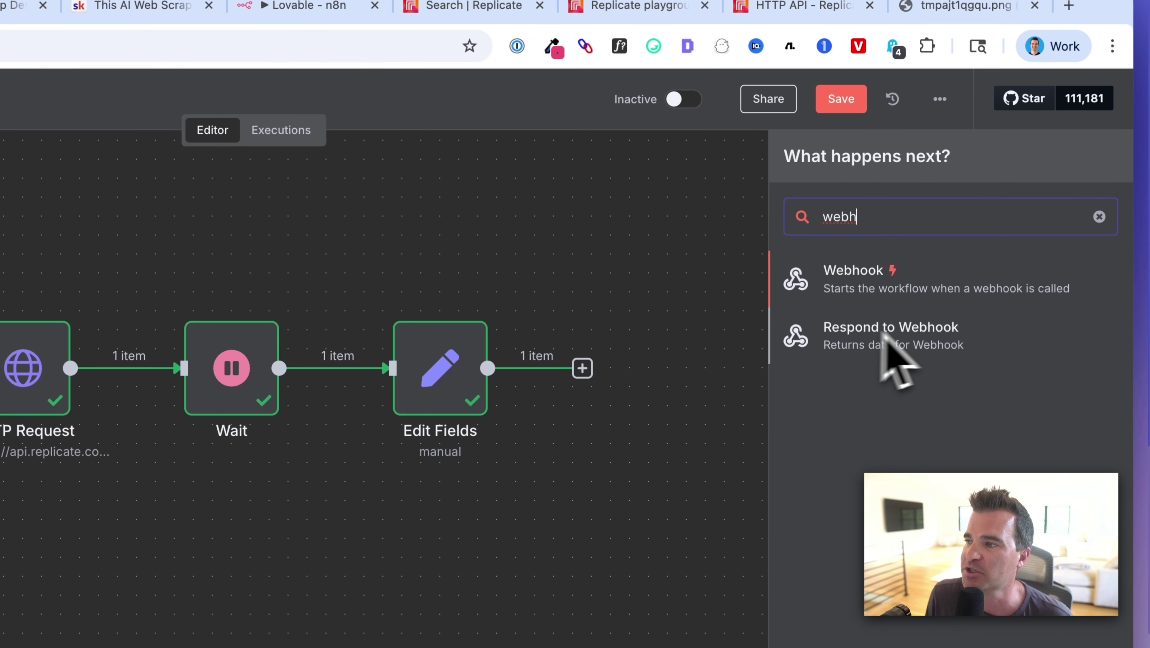
click(872, 340)
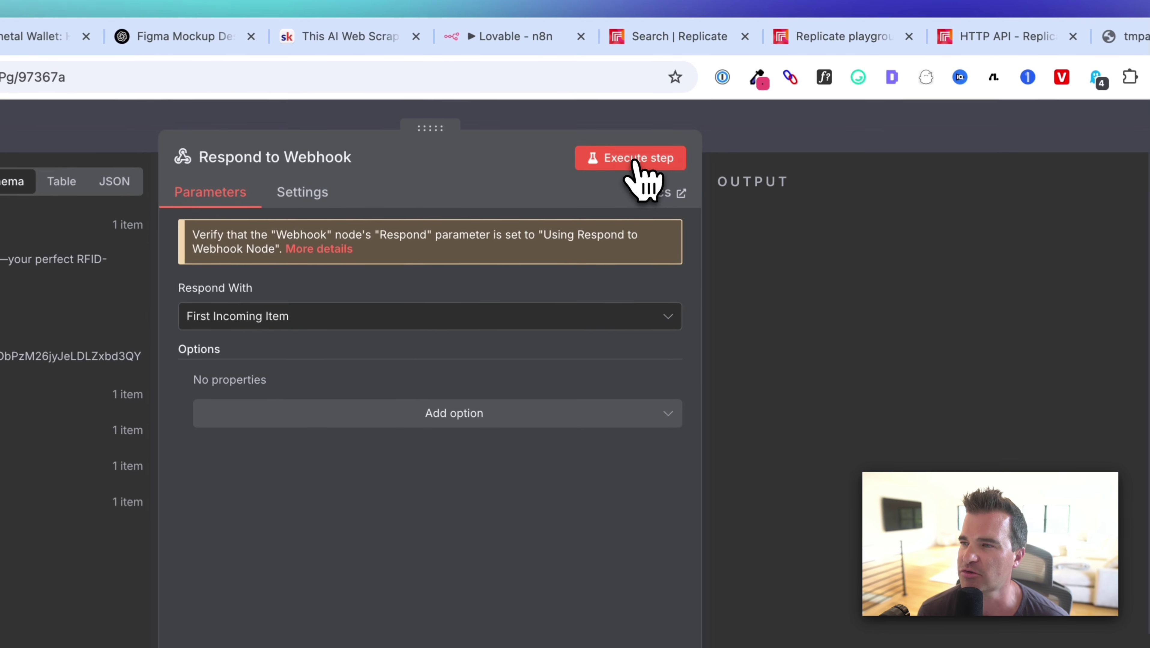
Test the Respond to Webhook step and check its text, headline, description and image_url output.
click(699, 105)
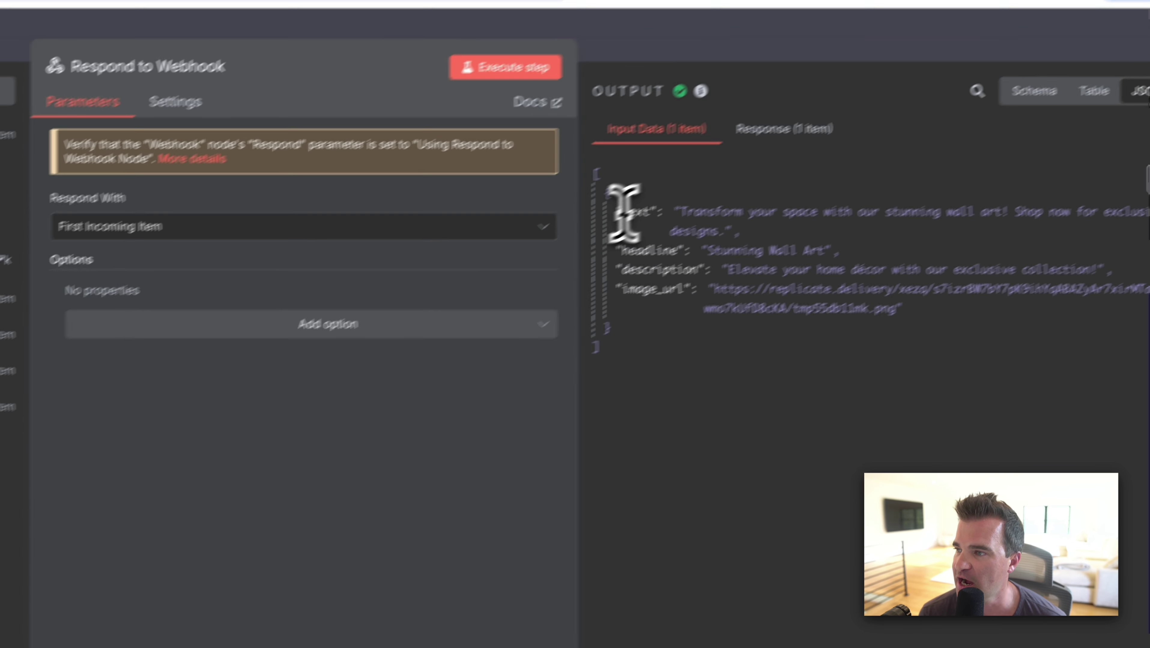
drag(866, 100, 844, 102)
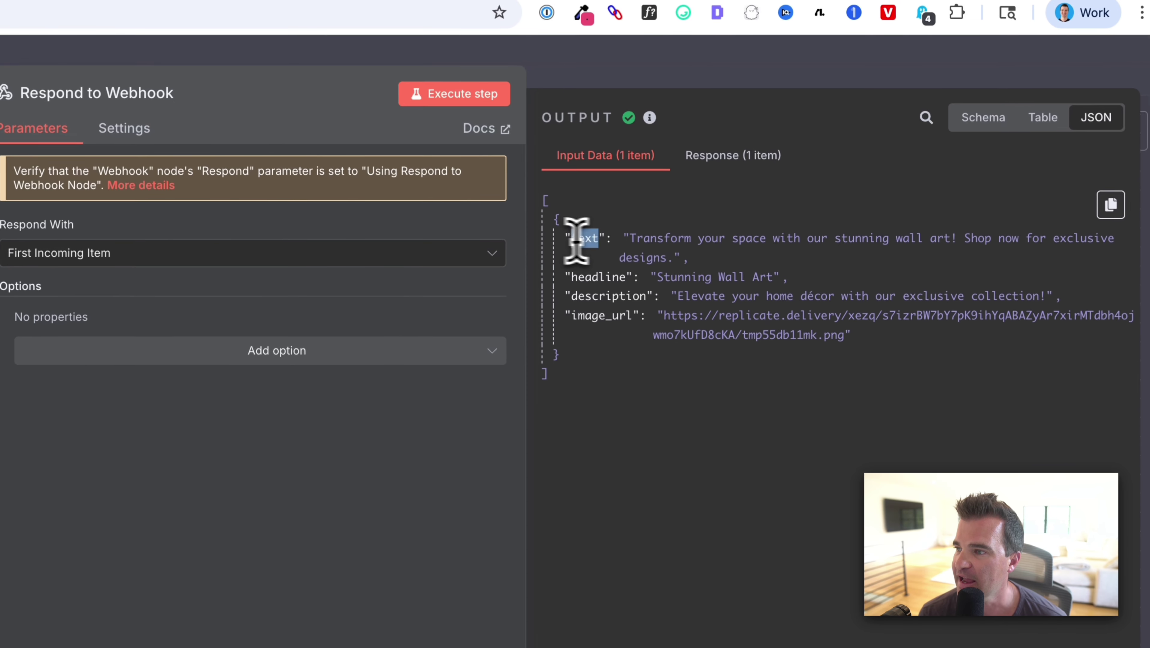
drag(576, 240, 693, 282)
drag(564, 278, 768, 283)
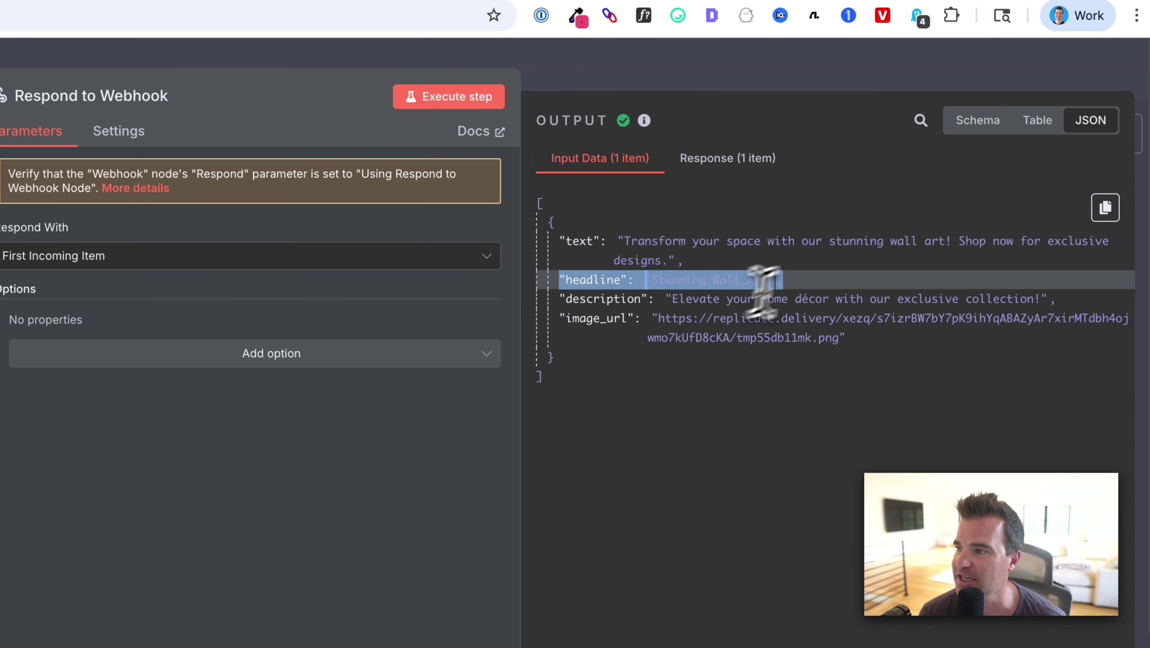
click(658, 331)
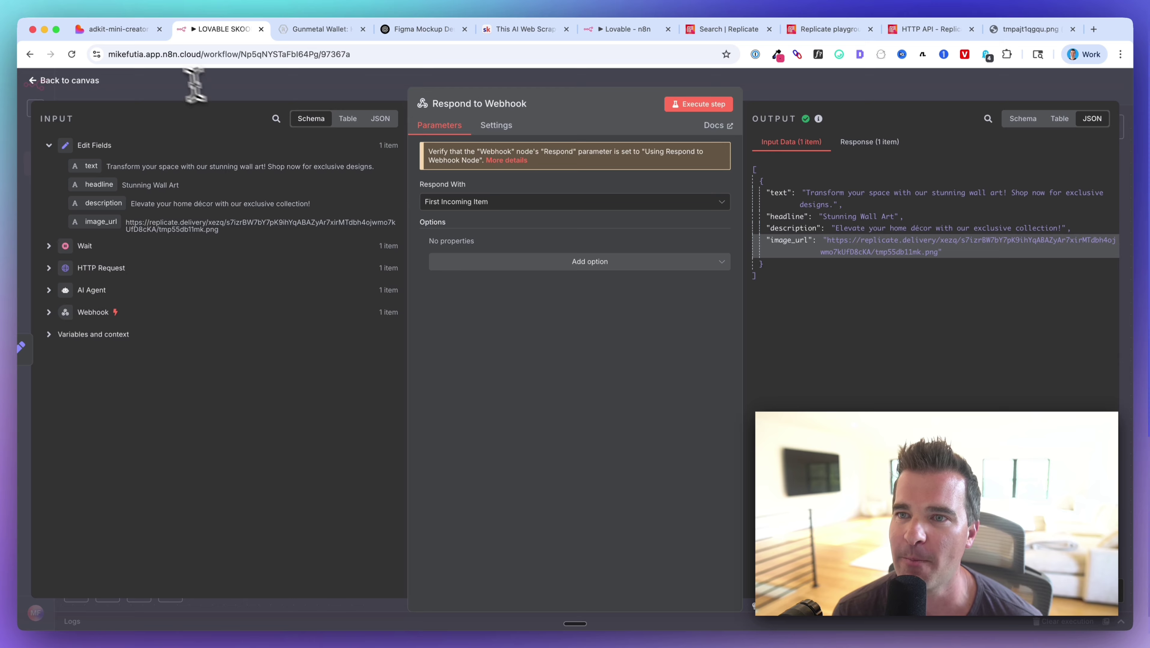
Run Execute workflow so the Webhook awaits a test call, then return to the adkit-mini-creator tab.
key(Escape)
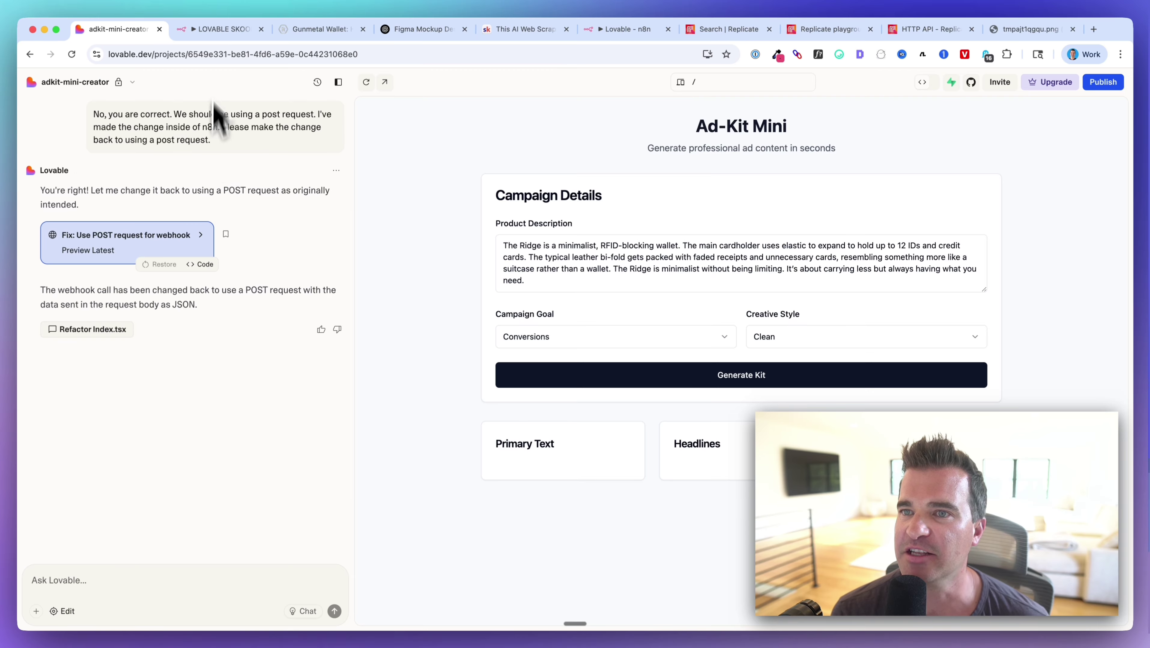
click(222, 28)
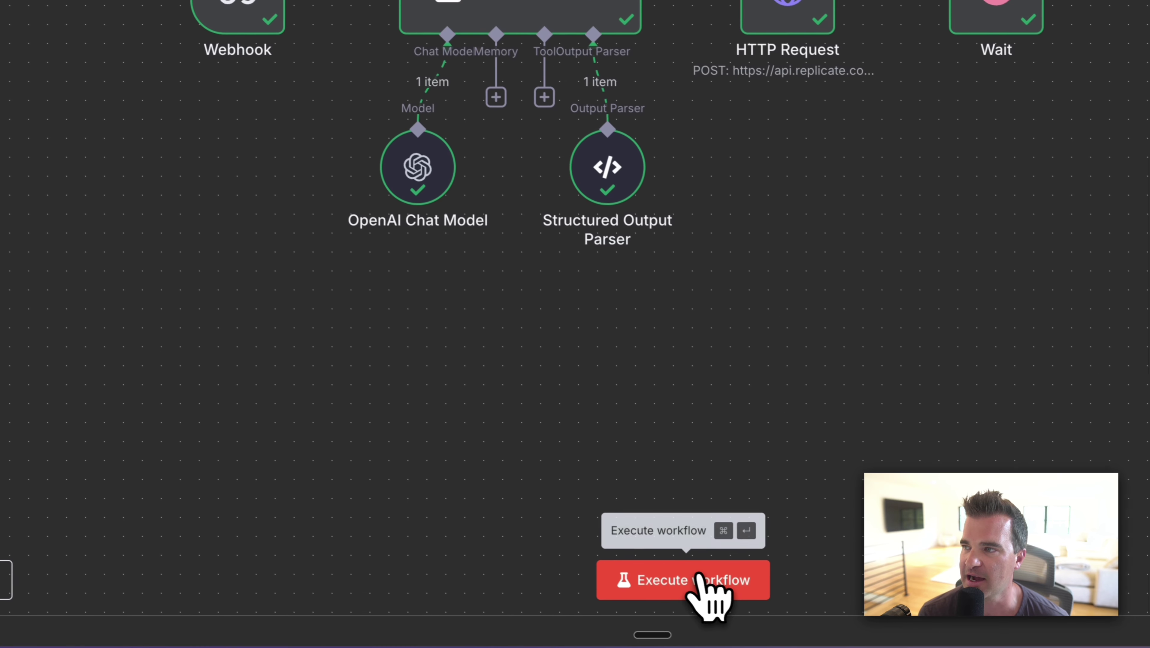
click(699, 579)
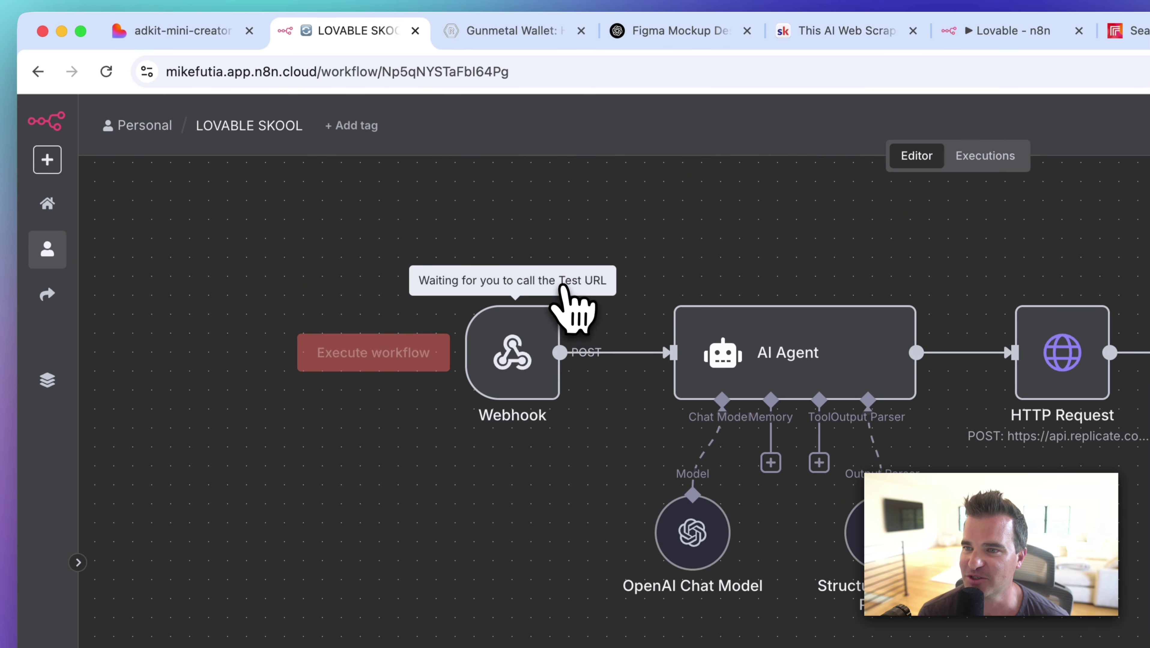
click(181, 31)
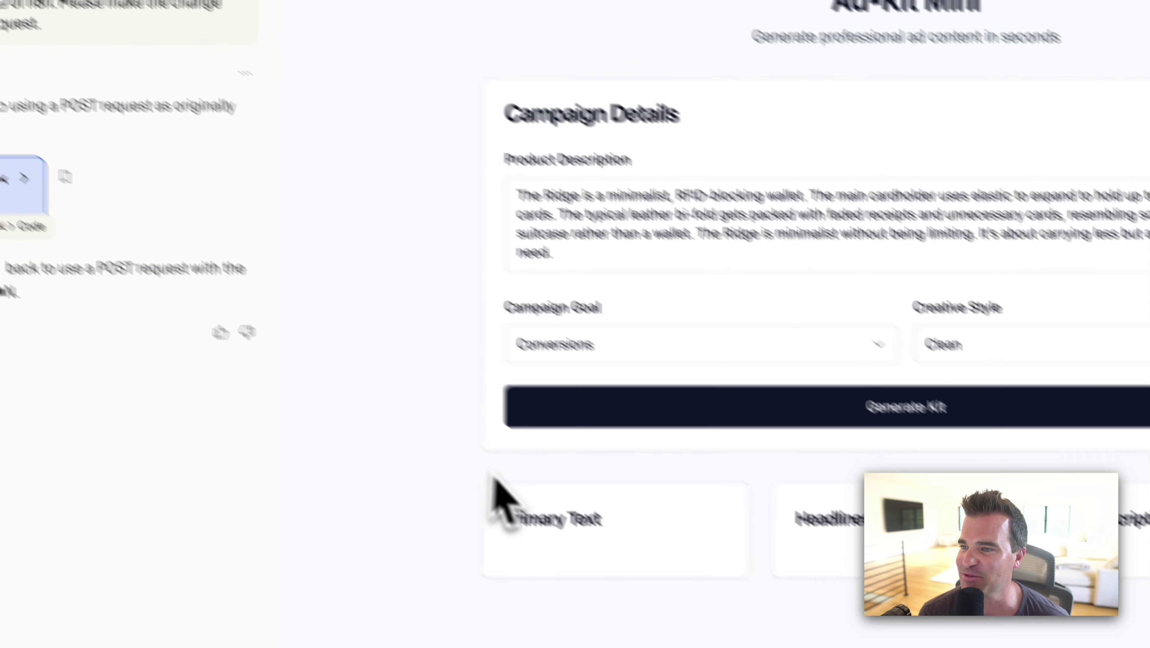
Submit the Ridge wallet campaign details with Generate Kit in the Ad-Kit Mini preview.
scroll(658, 249, down, 2)
scroll(658, 247, up, 2)
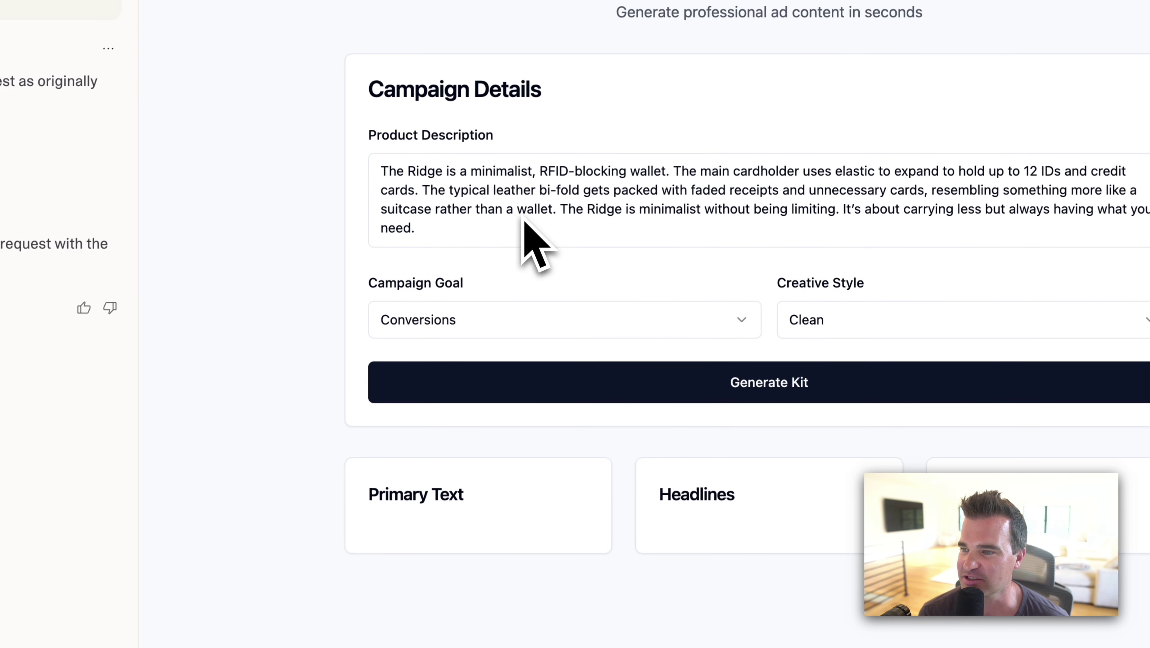
click(623, 381)
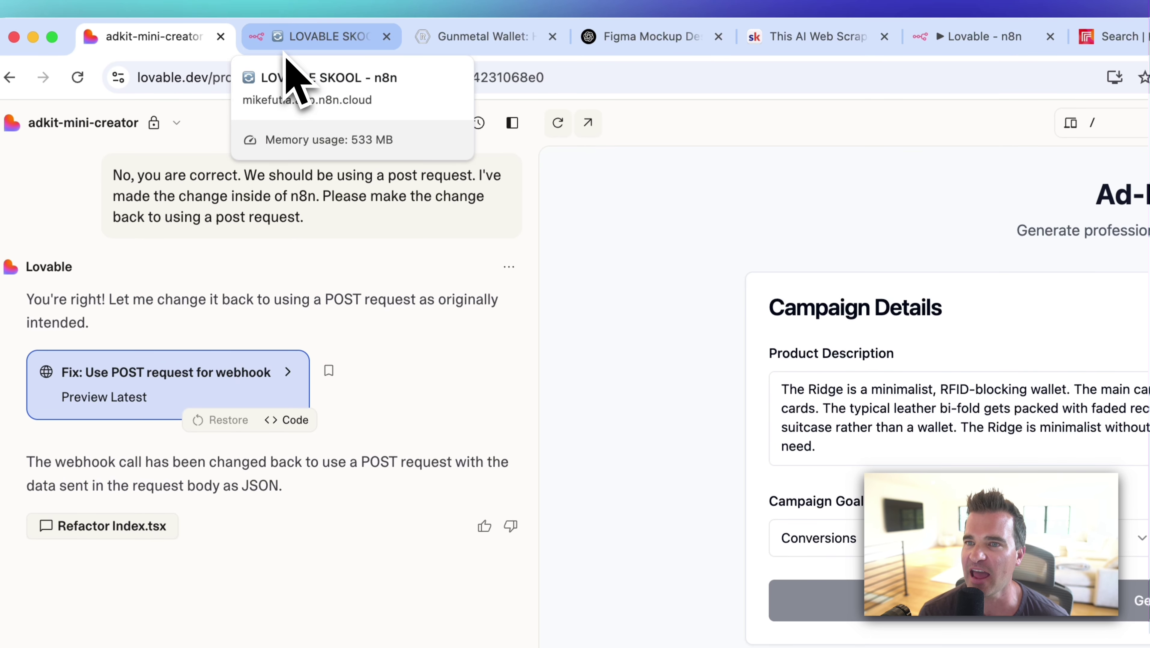
Follow the n8n execution into its Wait step, then check the still-generating Ad-Kit app.
click(285, 54)
scroll(472, 361, right, 3)
scroll(476, 363, down, 2)
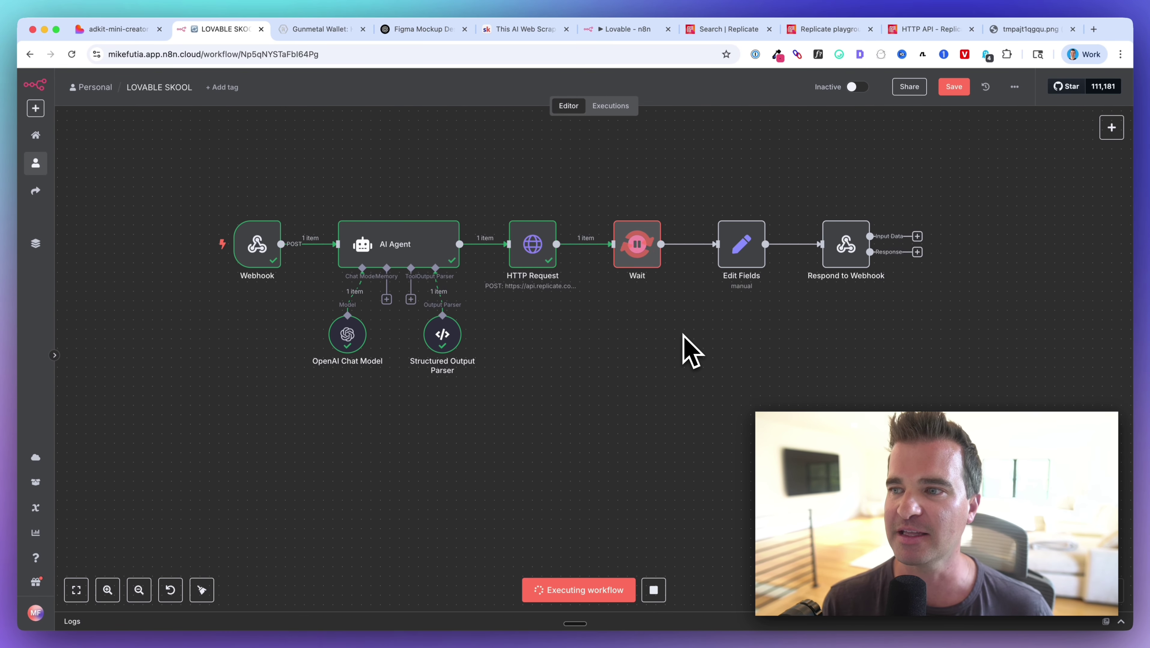
scroll(684, 348, left, 2)
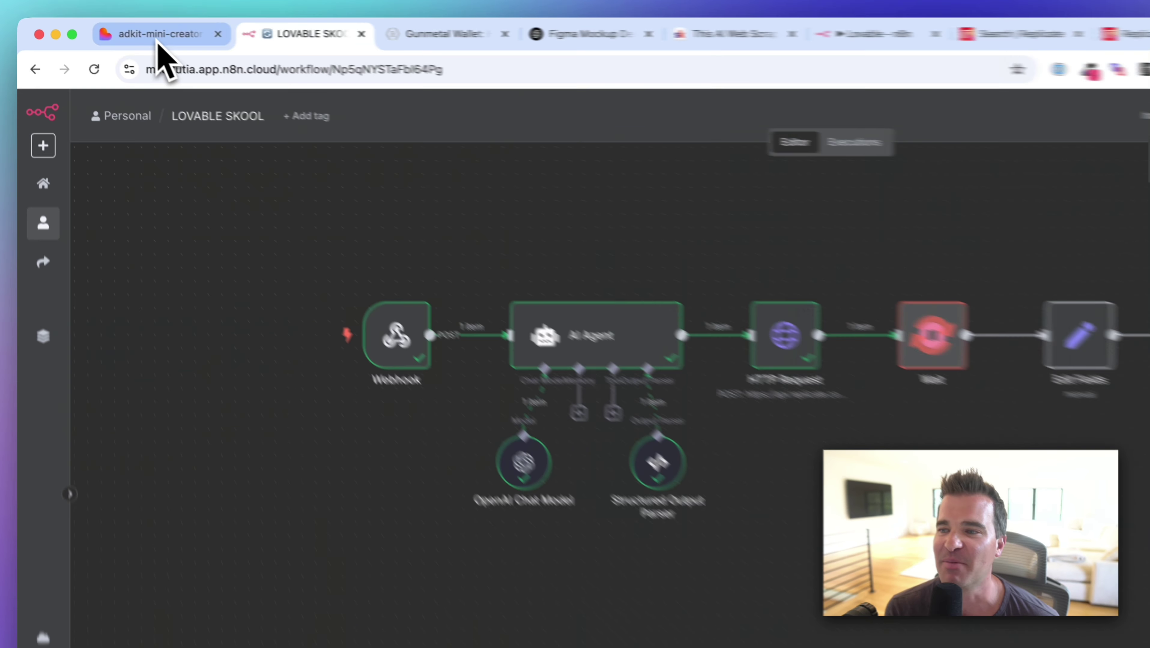
click(116, 30)
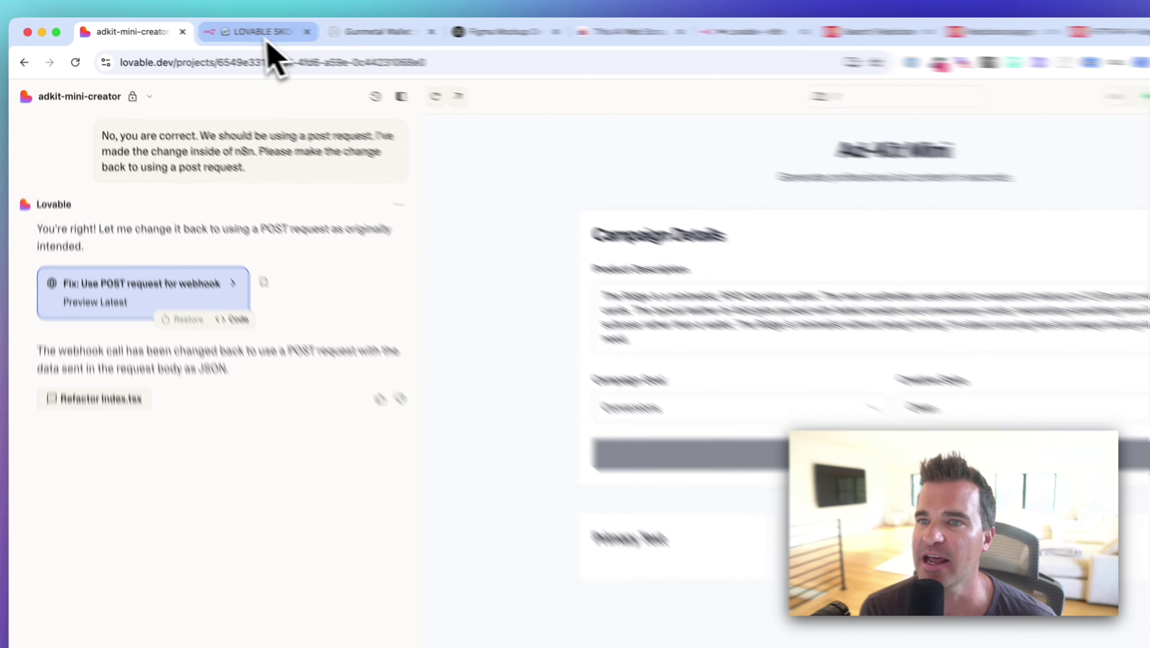
Switch to the LOVABLE SKOOL n8n tab to see Wait, Edit Fields and Respond to Webhook completed.
click(230, 29)
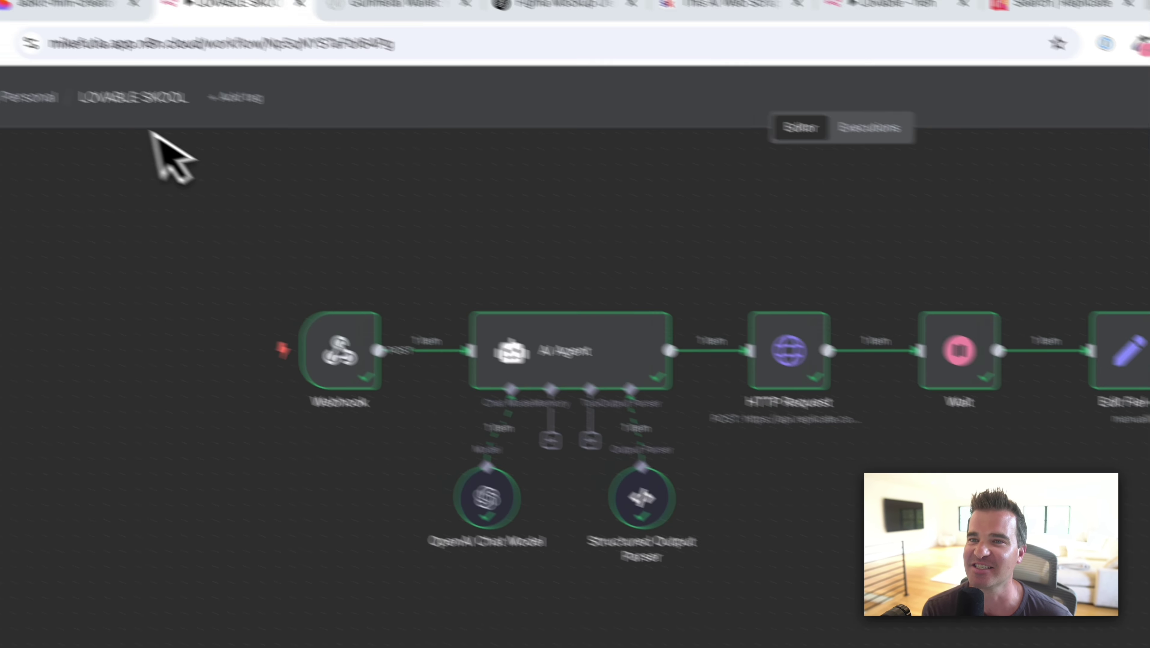
Return to the adkit-mini-creator project in Lovable, whose preview is now blank.
click(172, 45)
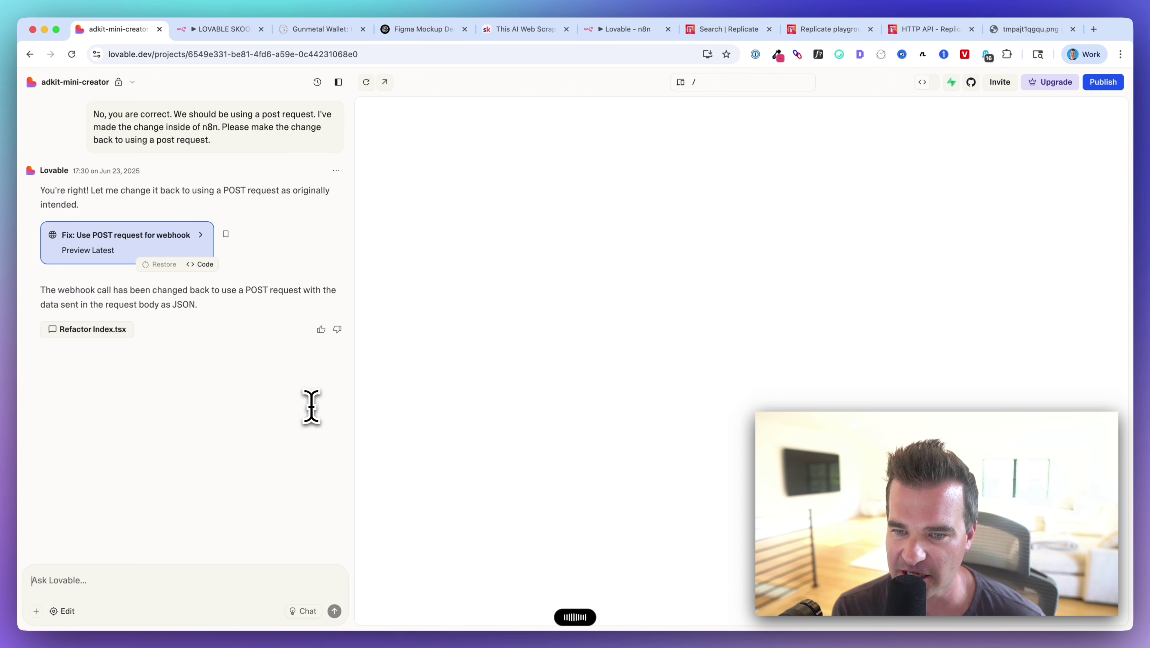
Scroll the Lovable chat while the 'Fix: Blank screen after successful request' change is applied.
scroll(311, 406, up, 1)
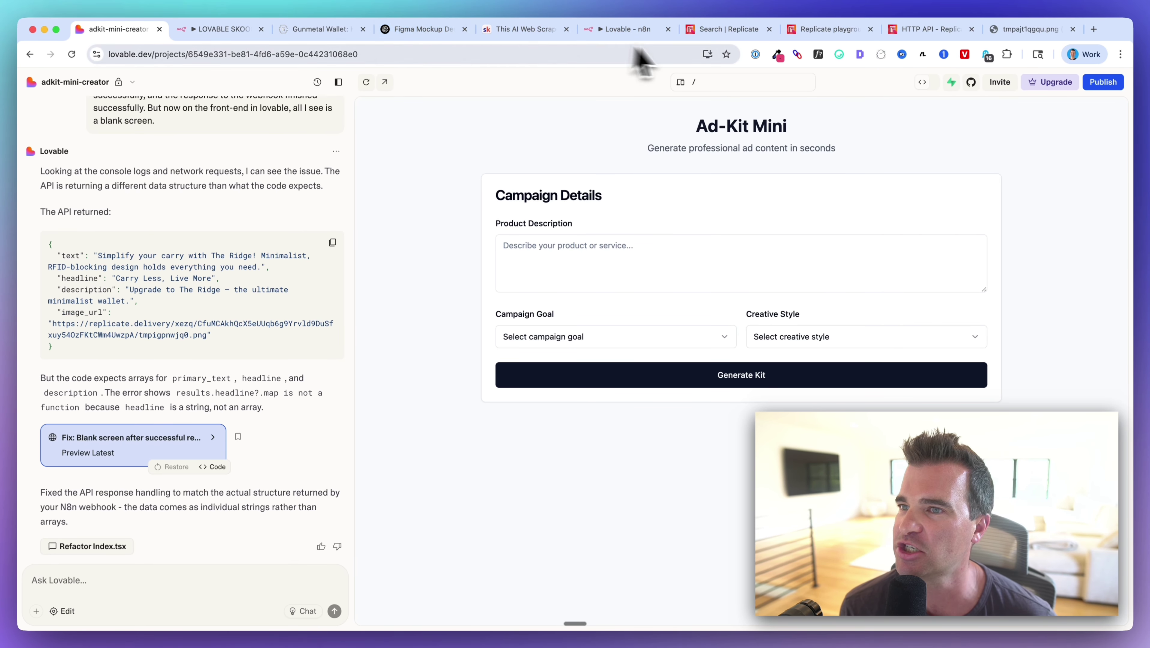
Copy the Ridge wallet product description into the Ad-Kit Mini Product Description field.
click(296, 28)
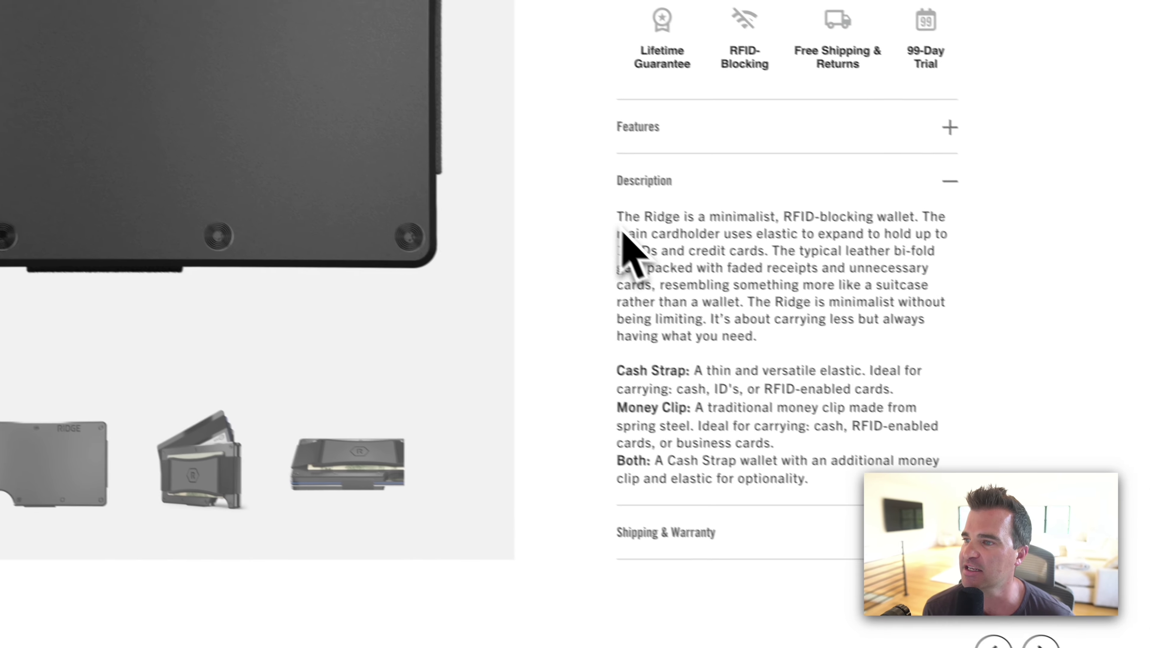
drag(611, 218, 801, 470)
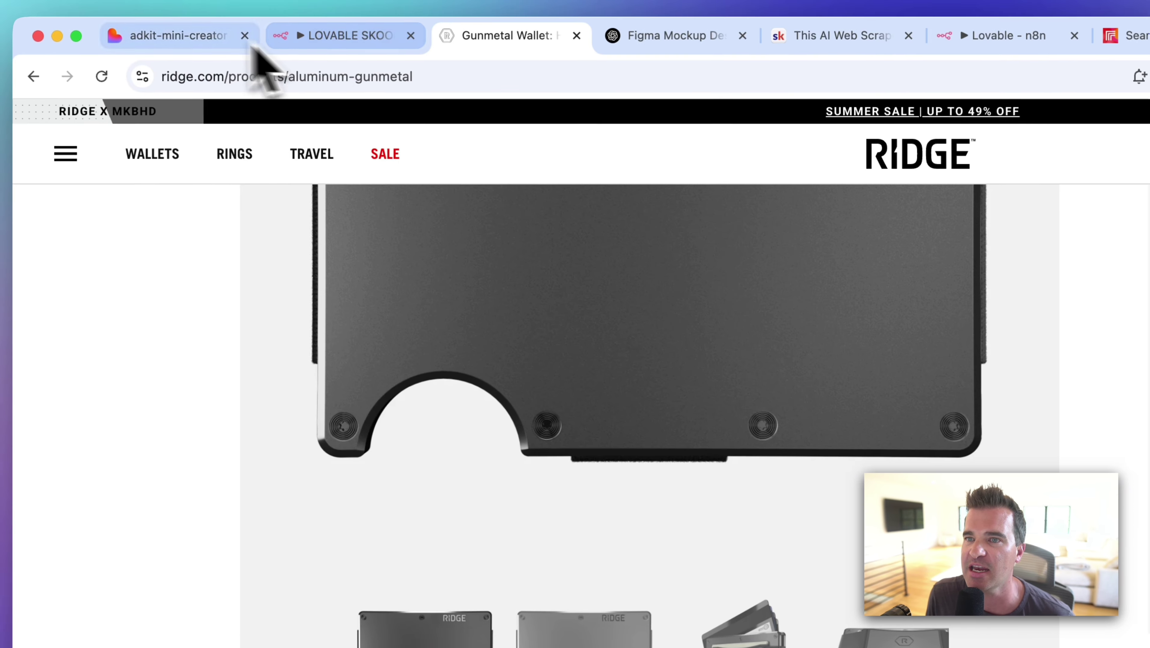
click(252, 36)
click(472, 286)
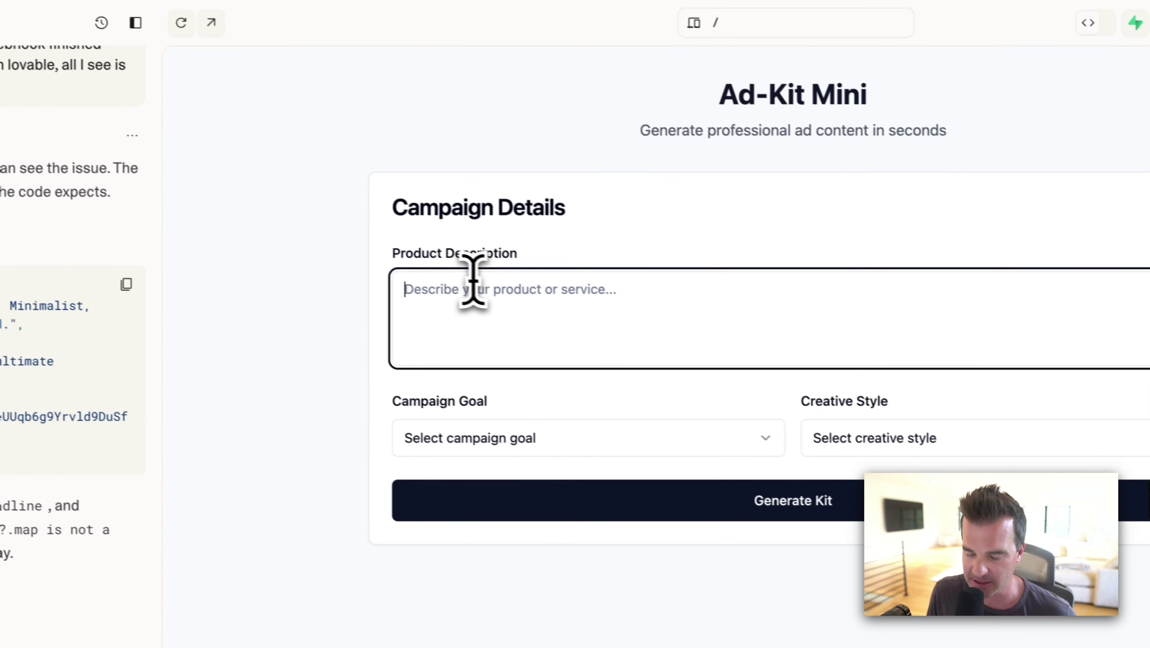
key(super+v)
Choose Conversions as the campaign goal and Clean as the creative style.
click(470, 443)
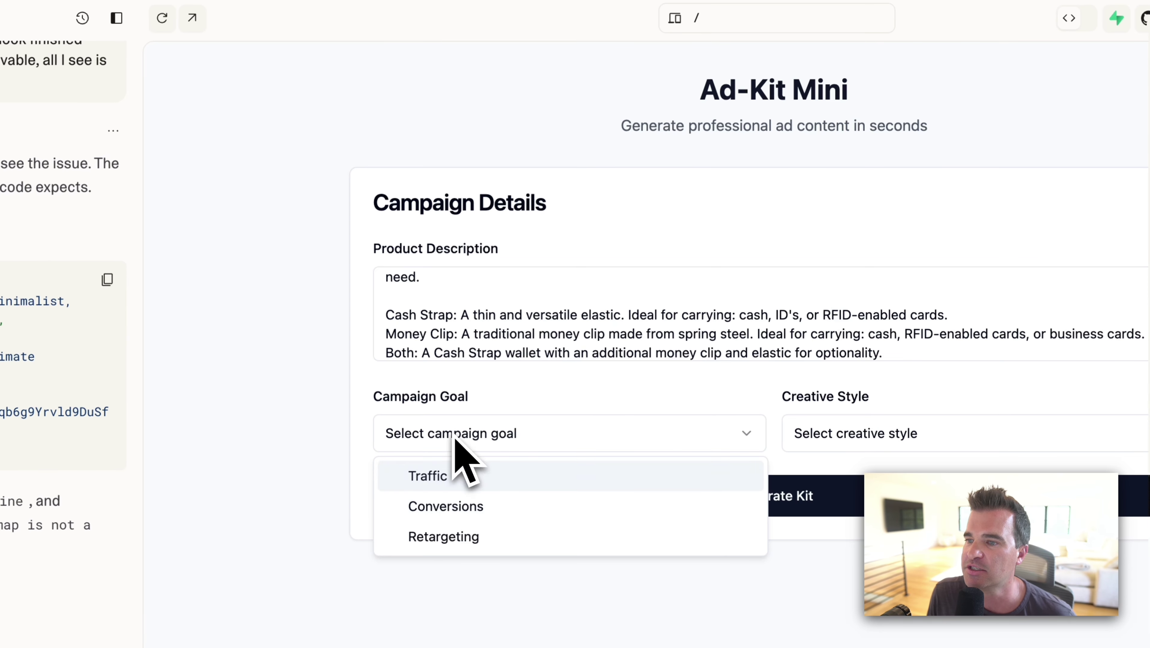
click(447, 507)
click(858, 441)
click(834, 477)
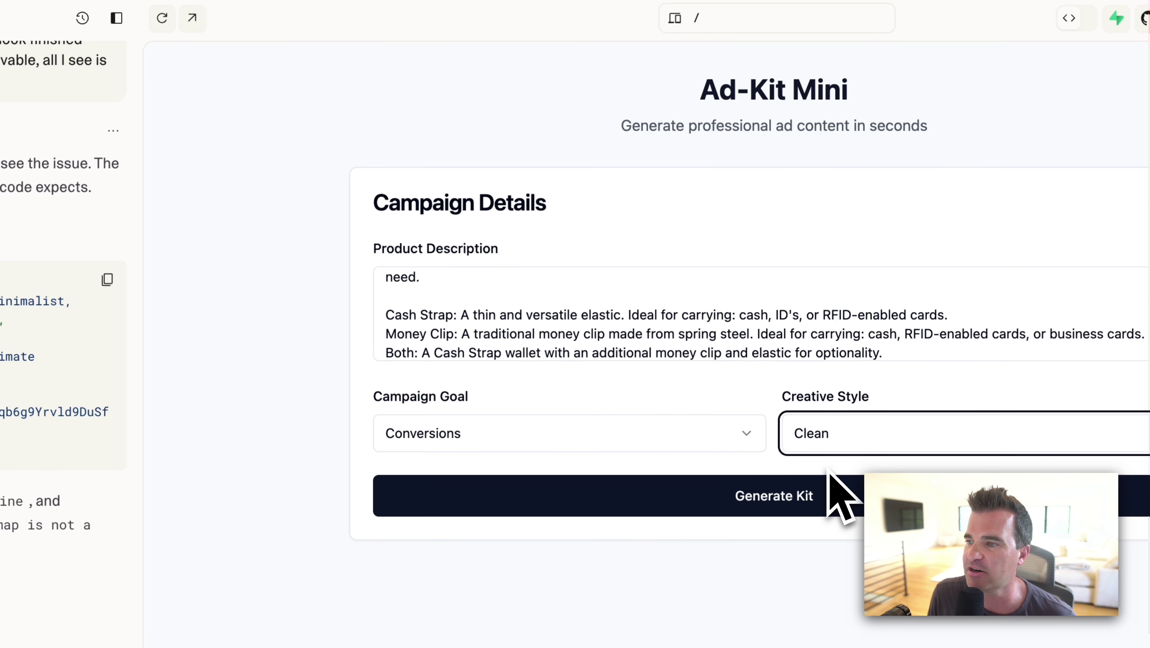
click(336, 36)
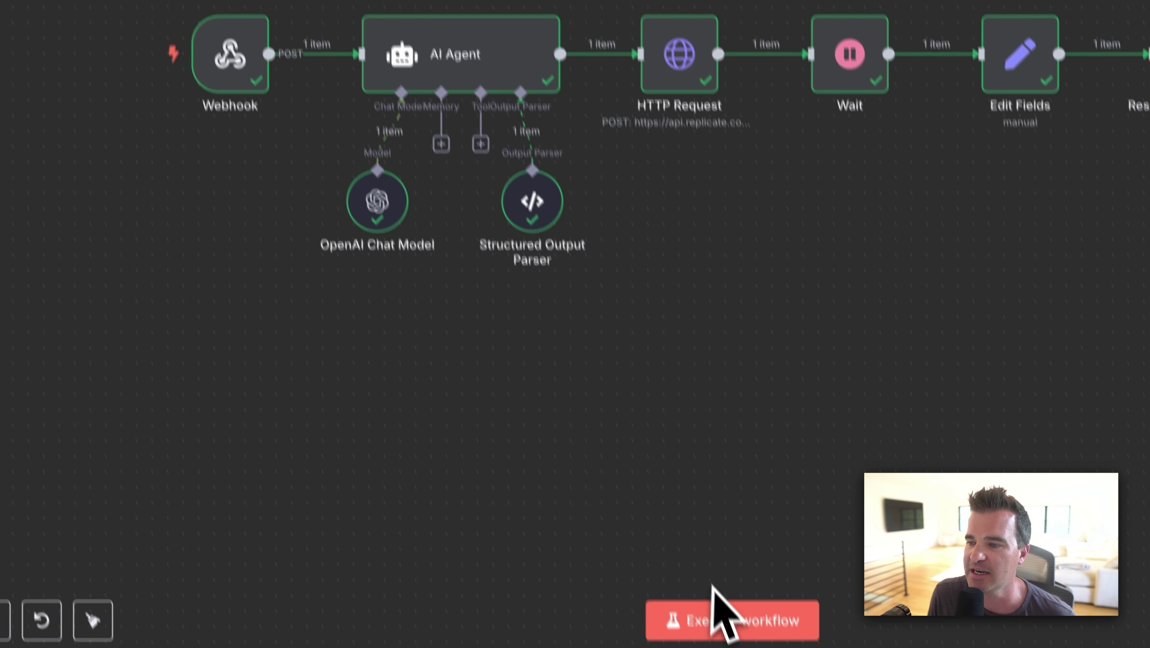
Start an n8n workflow test run and resubmit the Ad-Kit Mini form with Generate Kit.
click(716, 620)
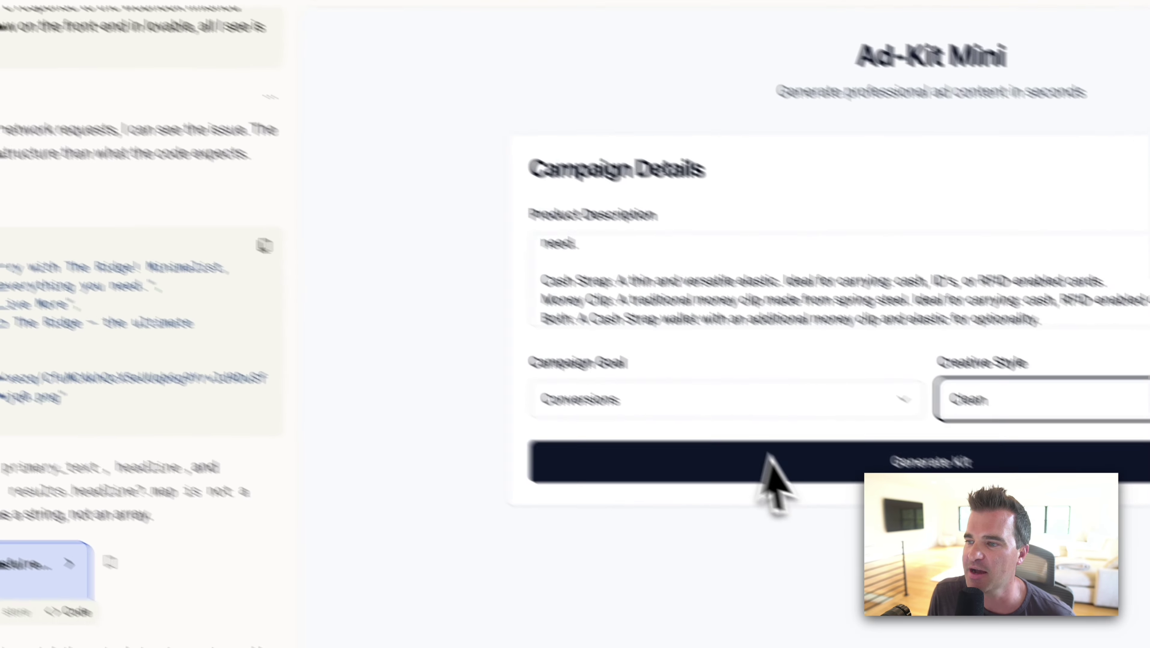
click(765, 465)
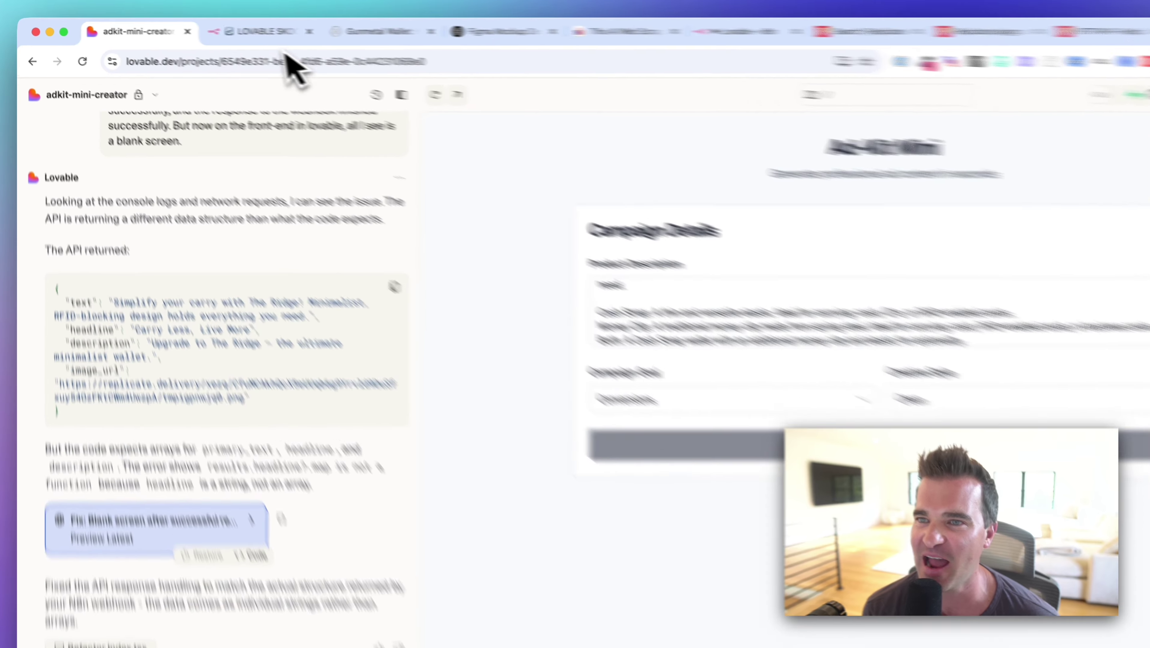
click(222, 28)
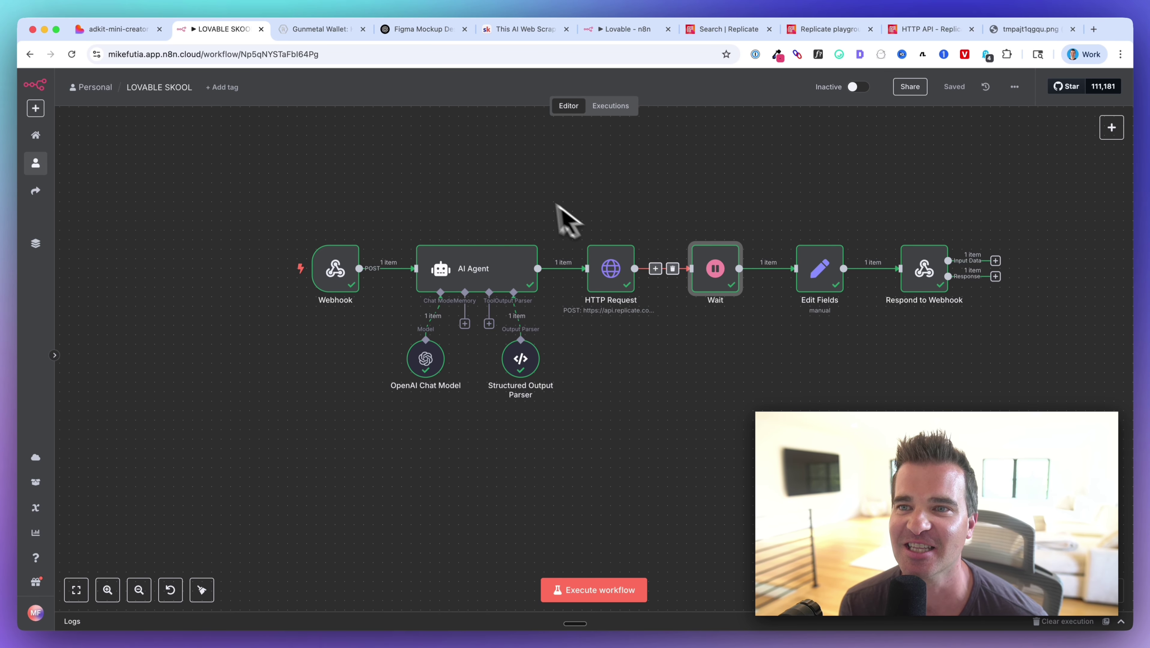
click(136, 29)
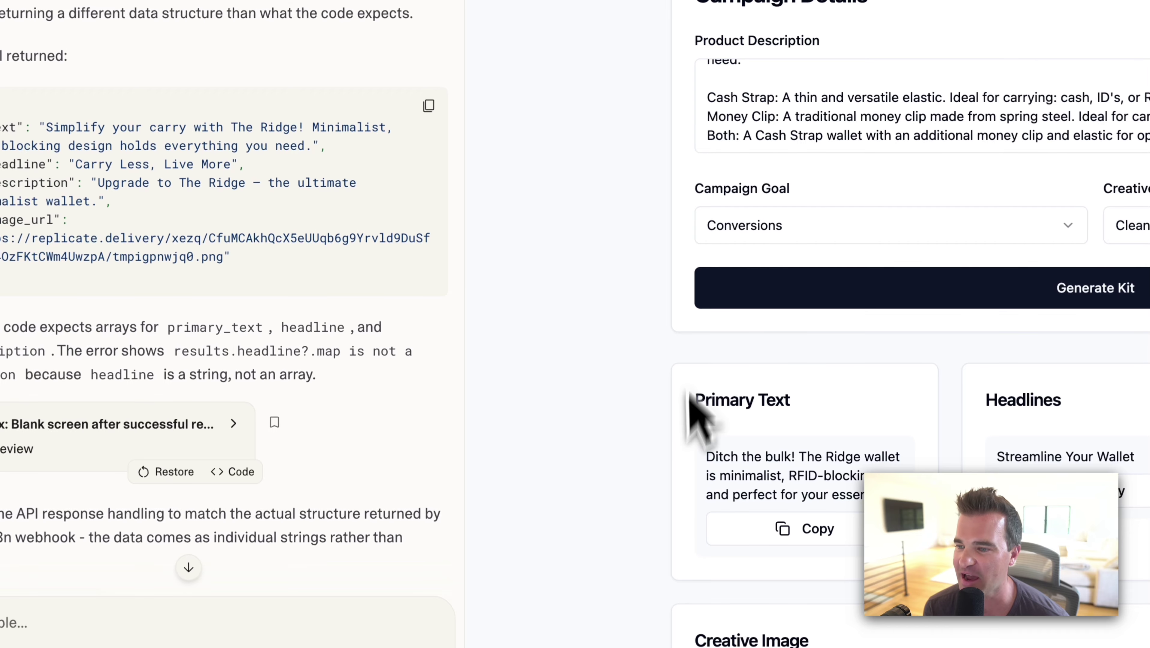
drag(707, 457, 835, 476)
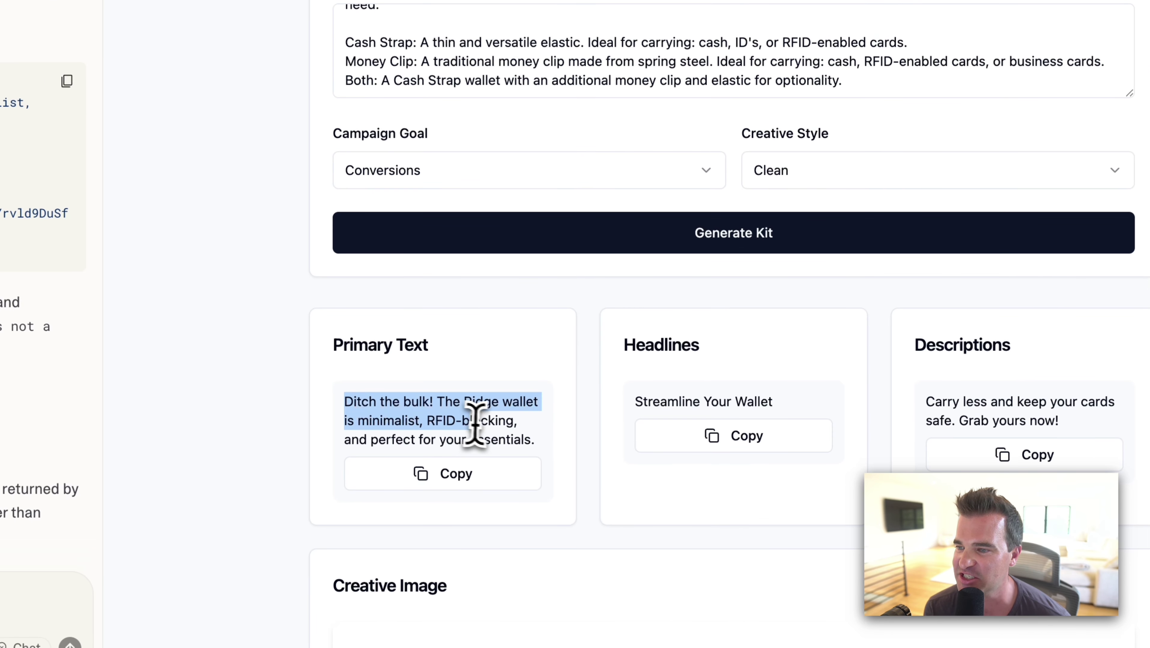
scroll(568, 416, down, 2)
drag(644, 325, 793, 350)
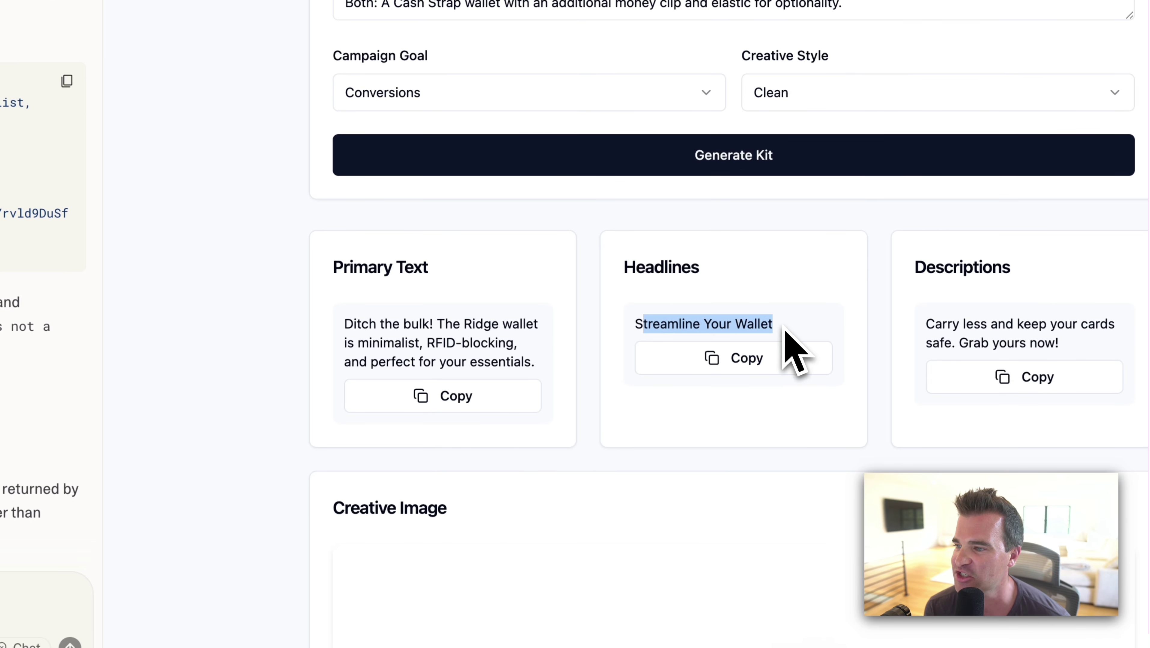
drag(932, 325, 1076, 332)
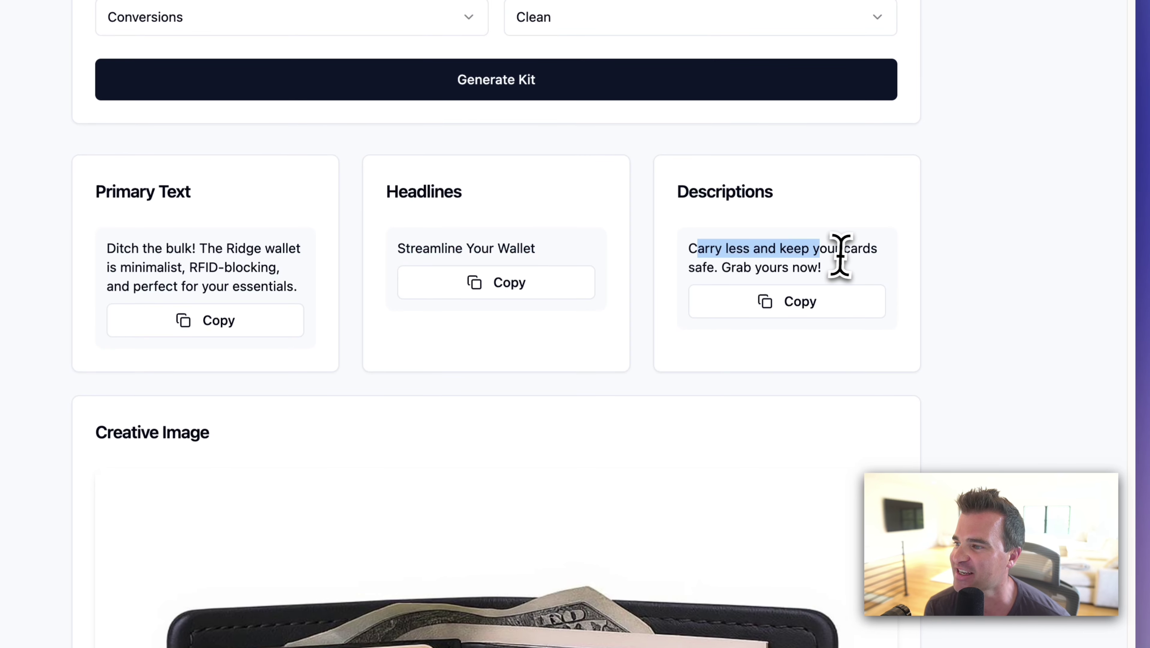
drag(840, 255, 839, 253)
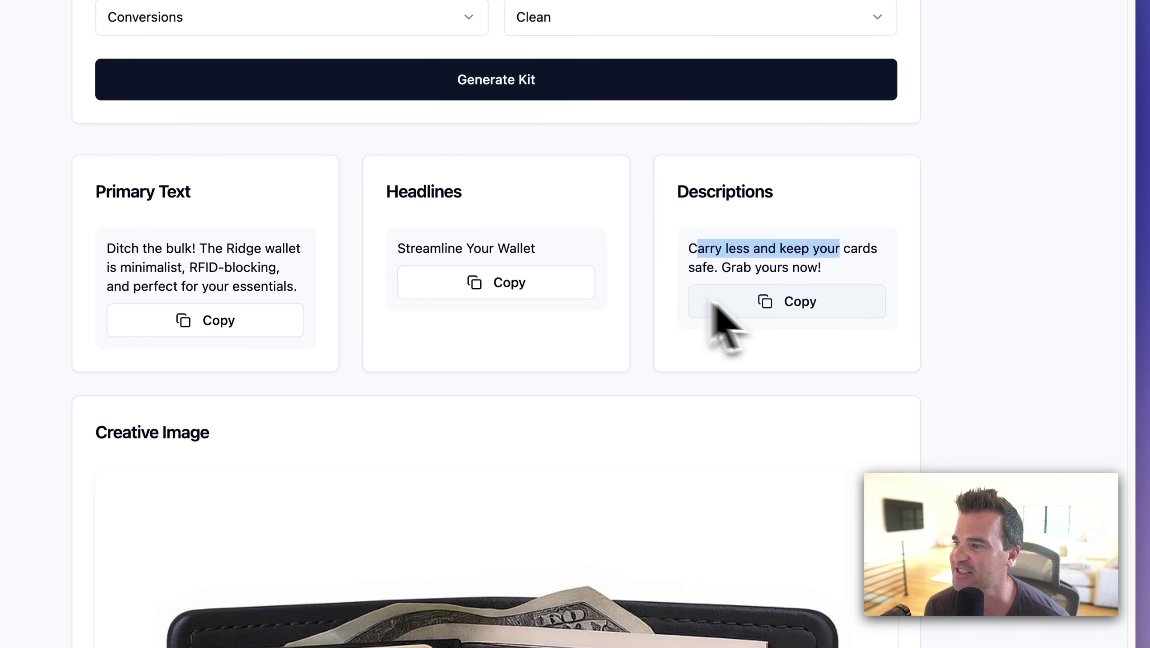
scroll(454, 331, down, 5)
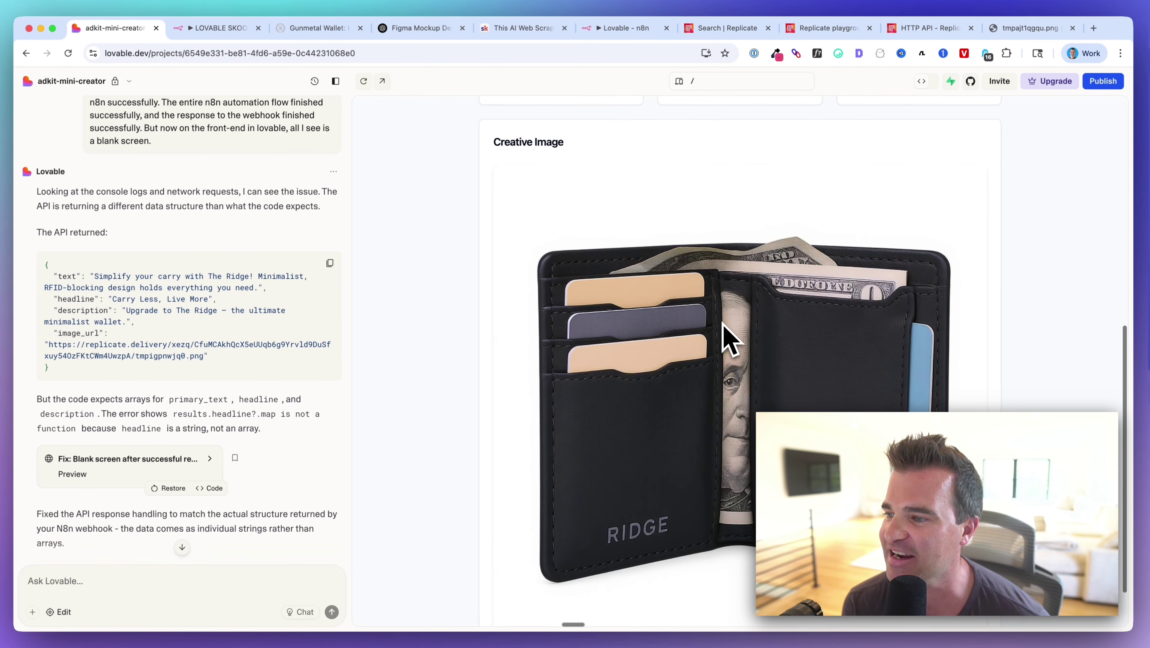
scroll(729, 338, down, 2)
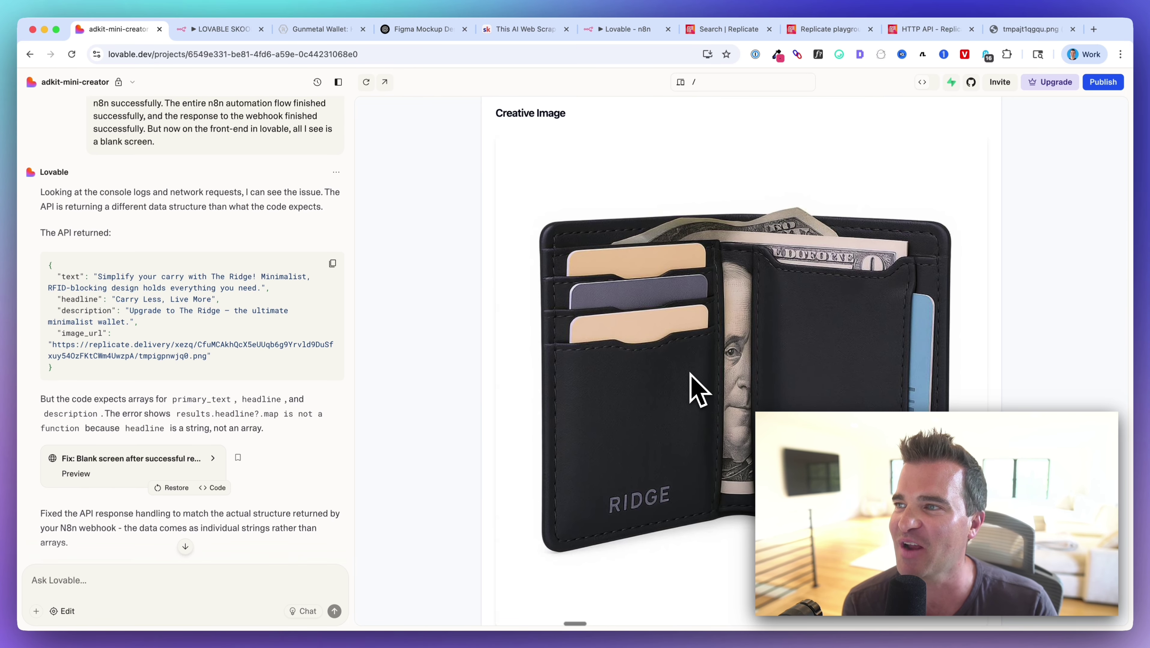
scroll(690, 372, down, 2)
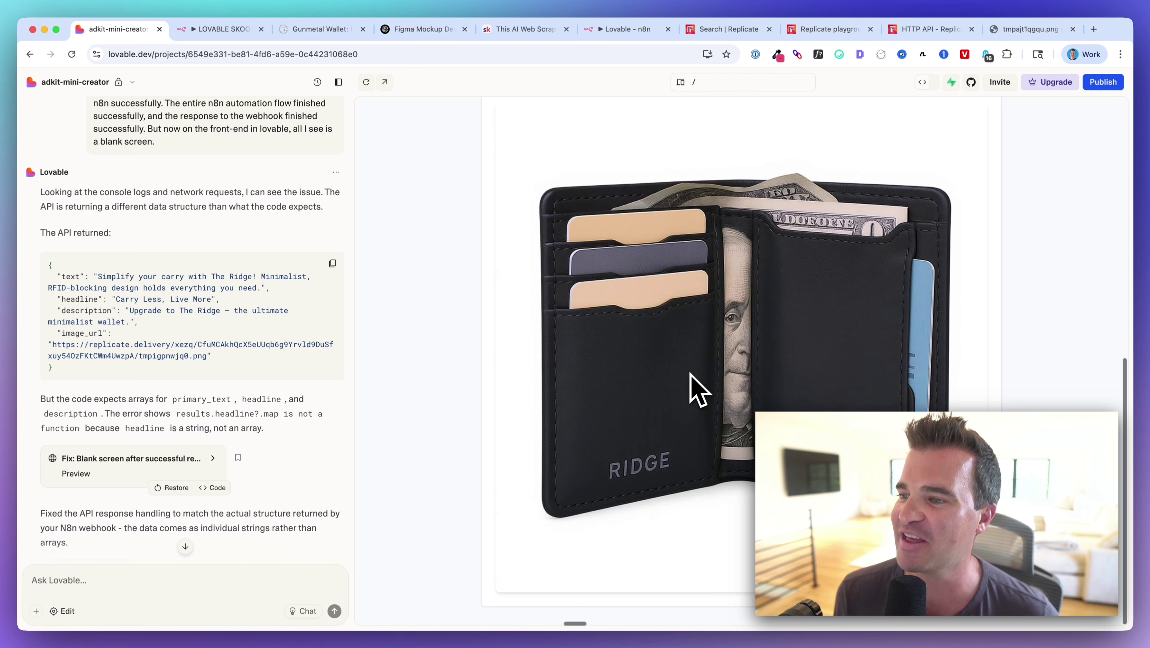
scroll(690, 373, up, 10)
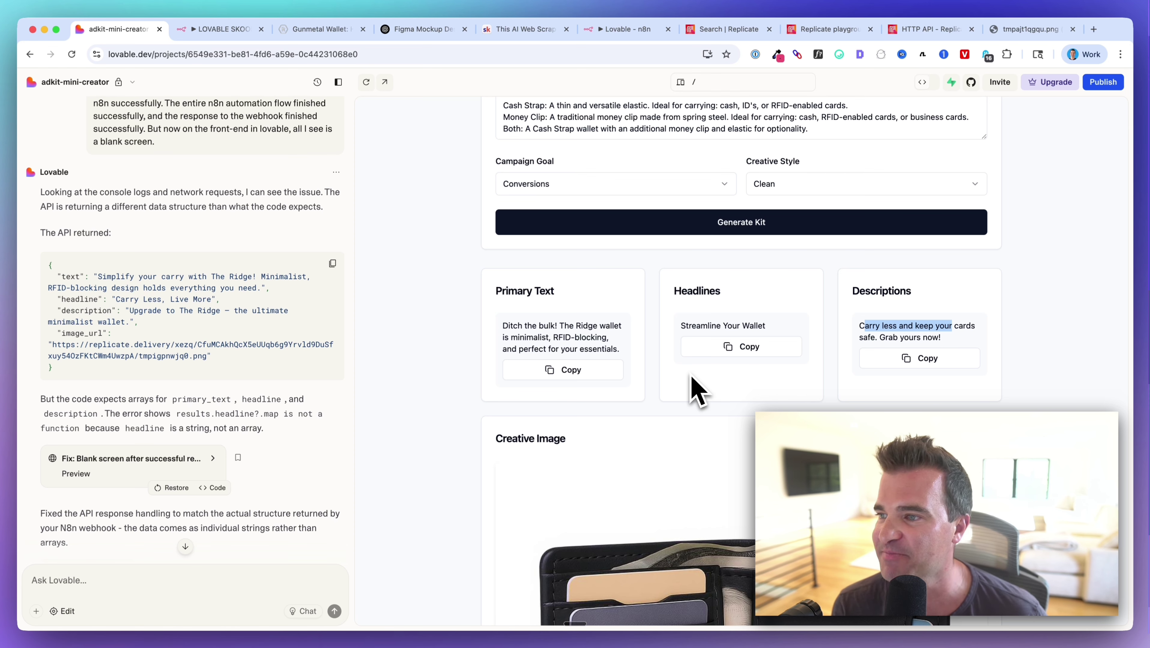
scroll(719, 371, down, 10)
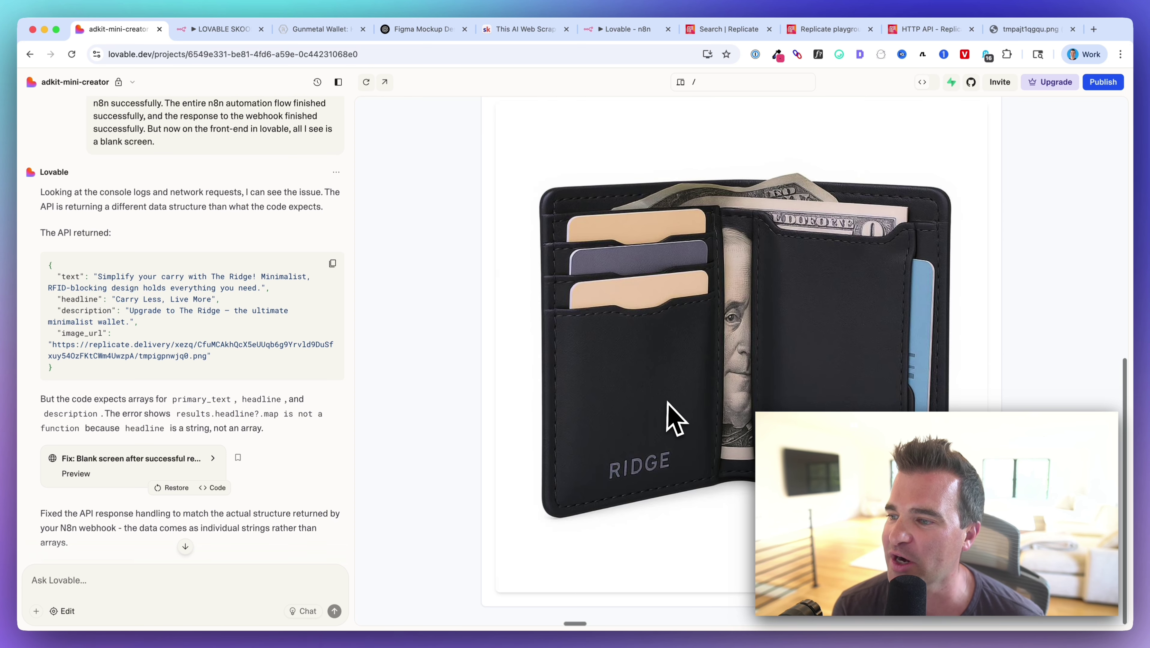
scroll(667, 403, up, 10)
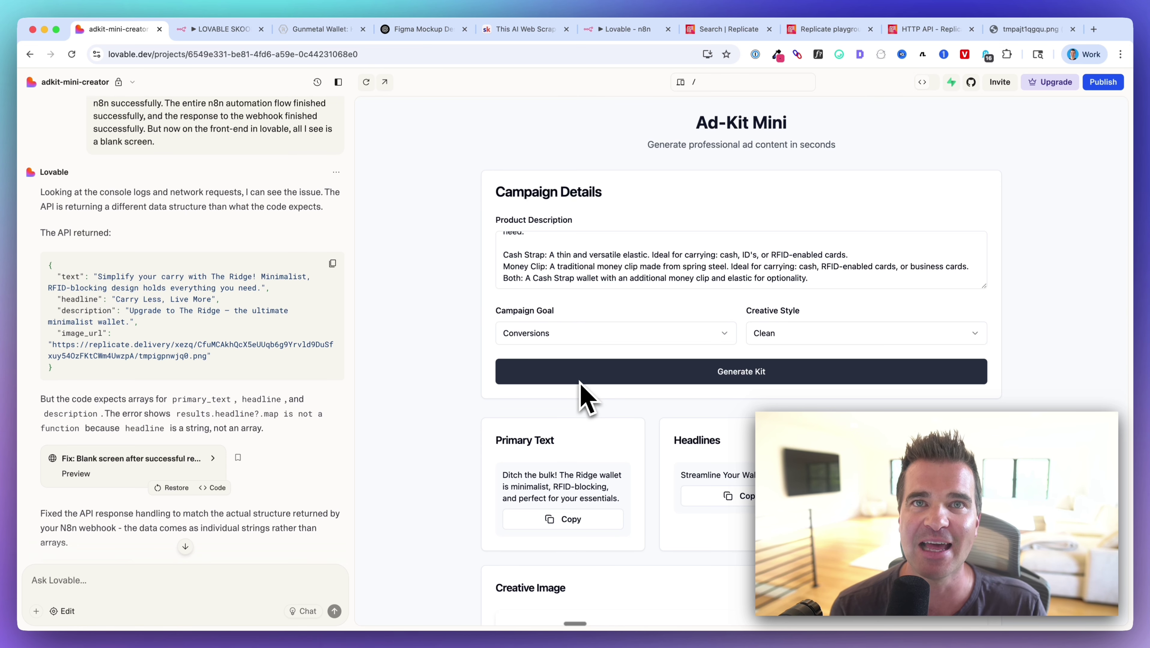
scroll(580, 381, down, 1)
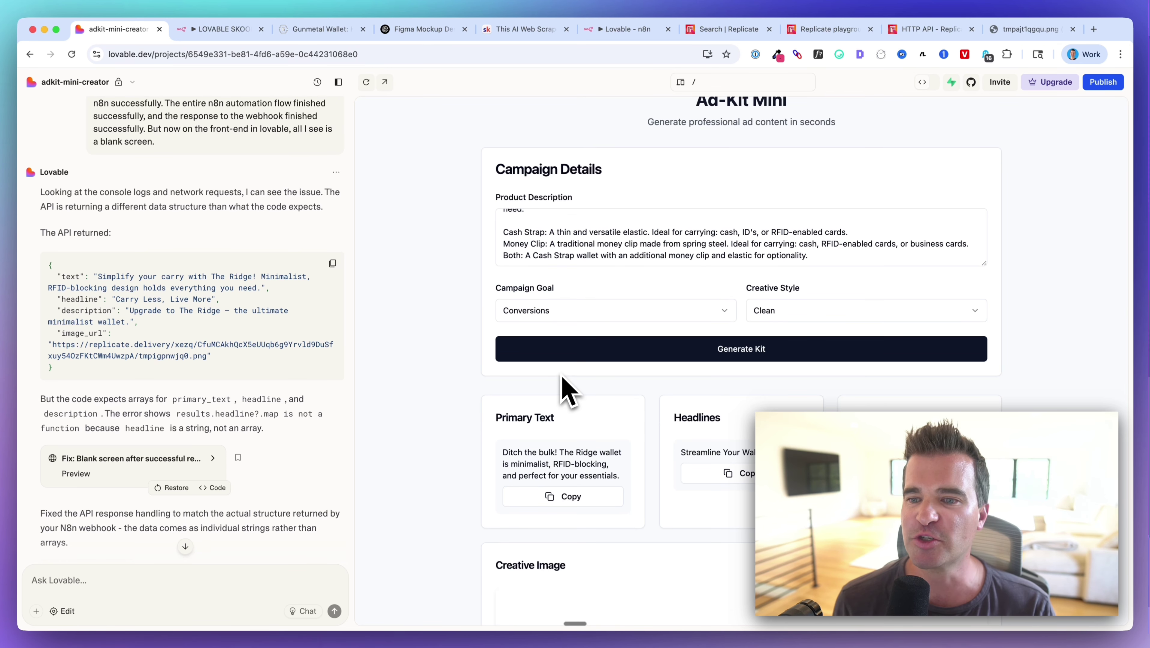
scroll(562, 377, up, 1)
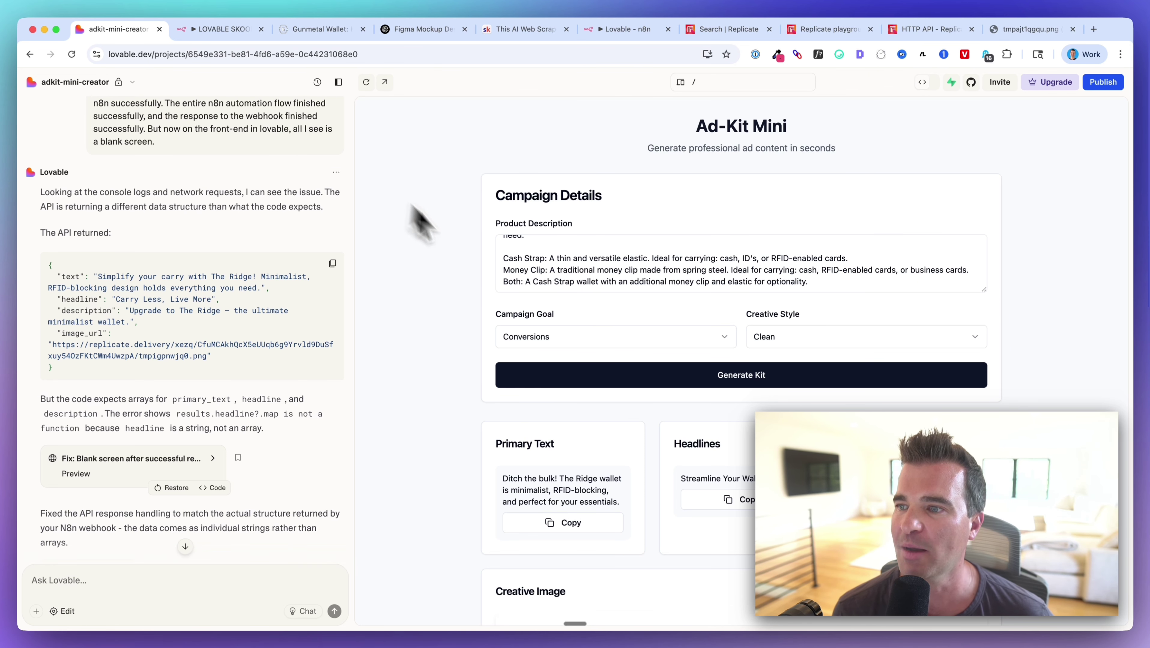
scroll(591, 281, up, 10)
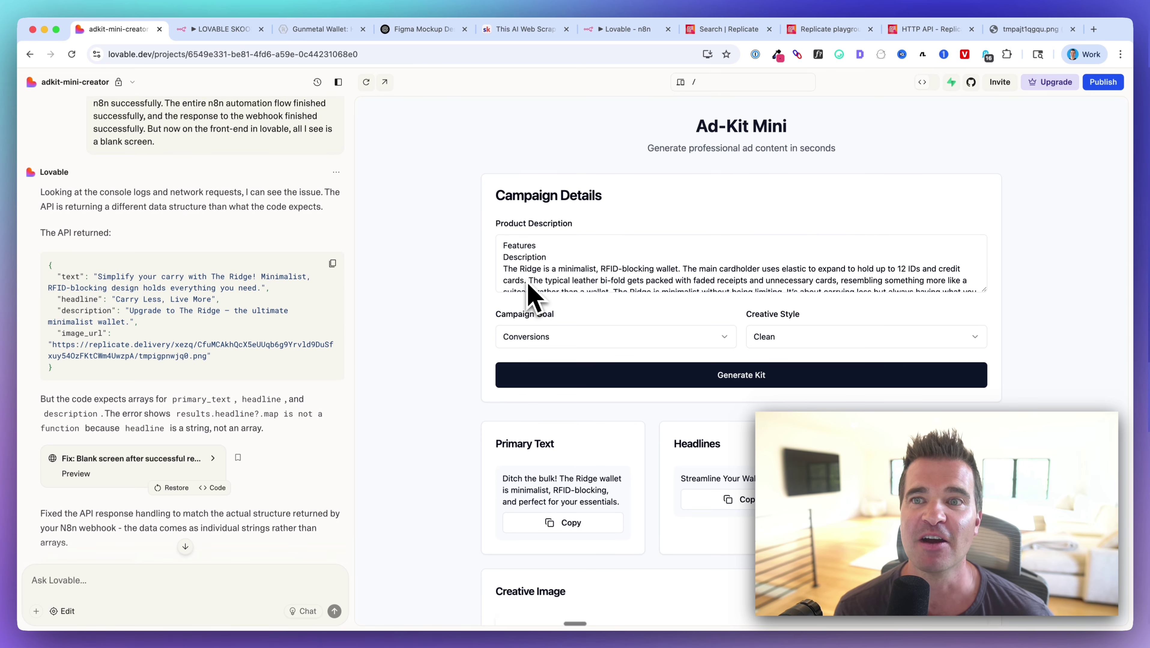
click(220, 28)
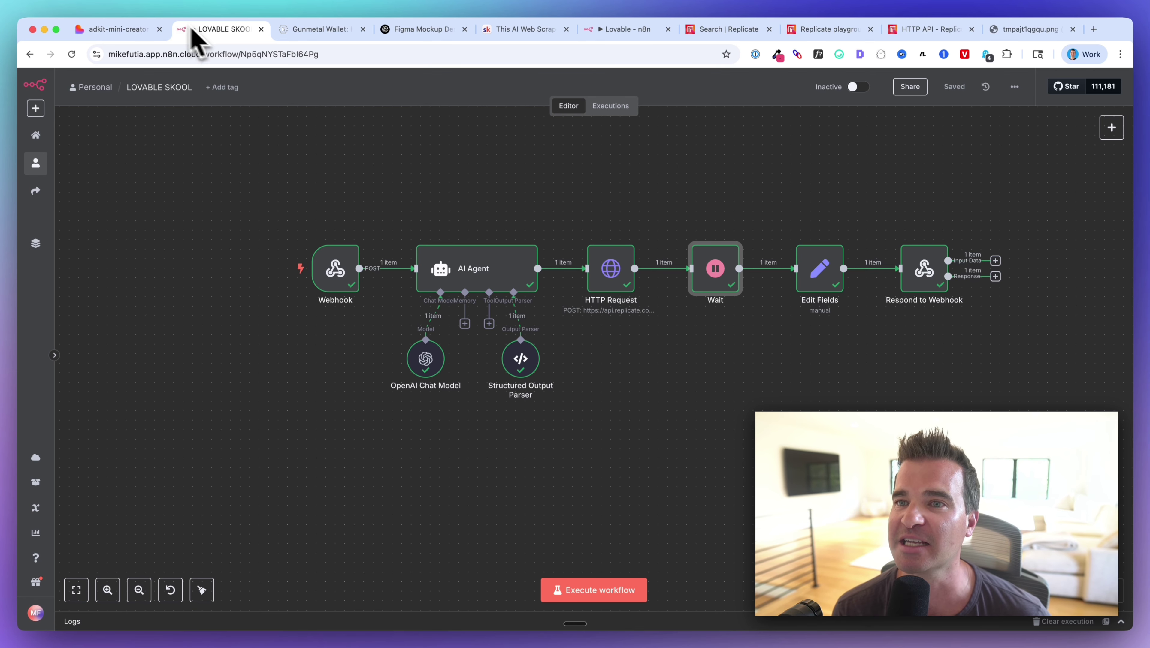
click(117, 28)
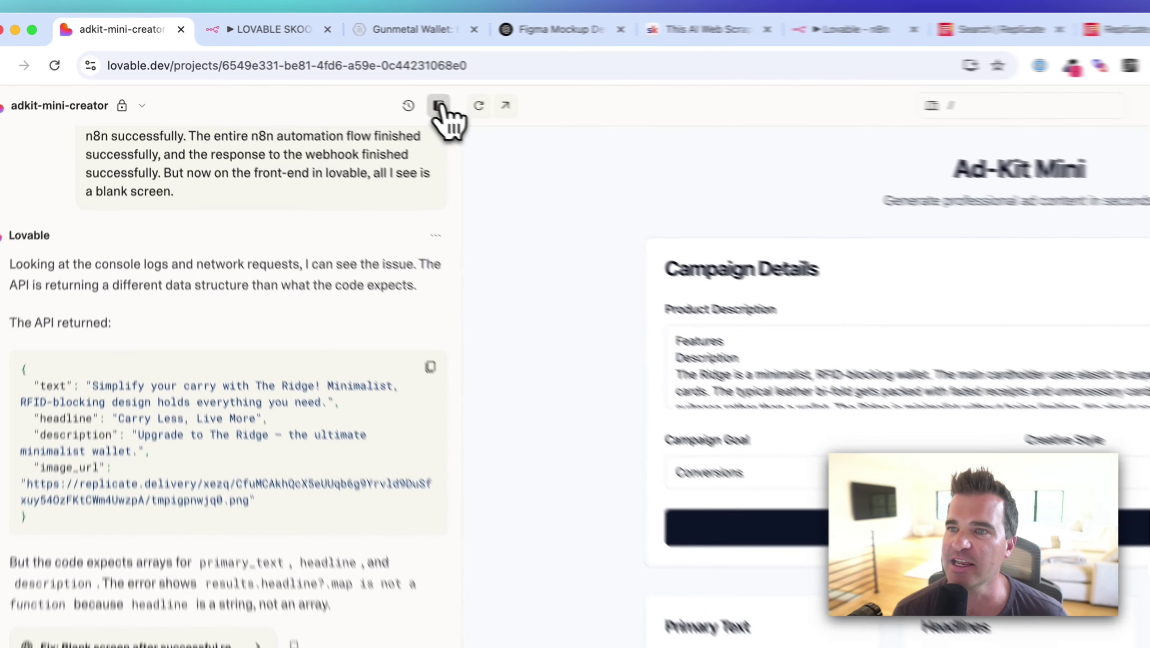
Collapse the chat panel and scroll through the ad copy and black Ridge wallet creative image.
click(338, 81)
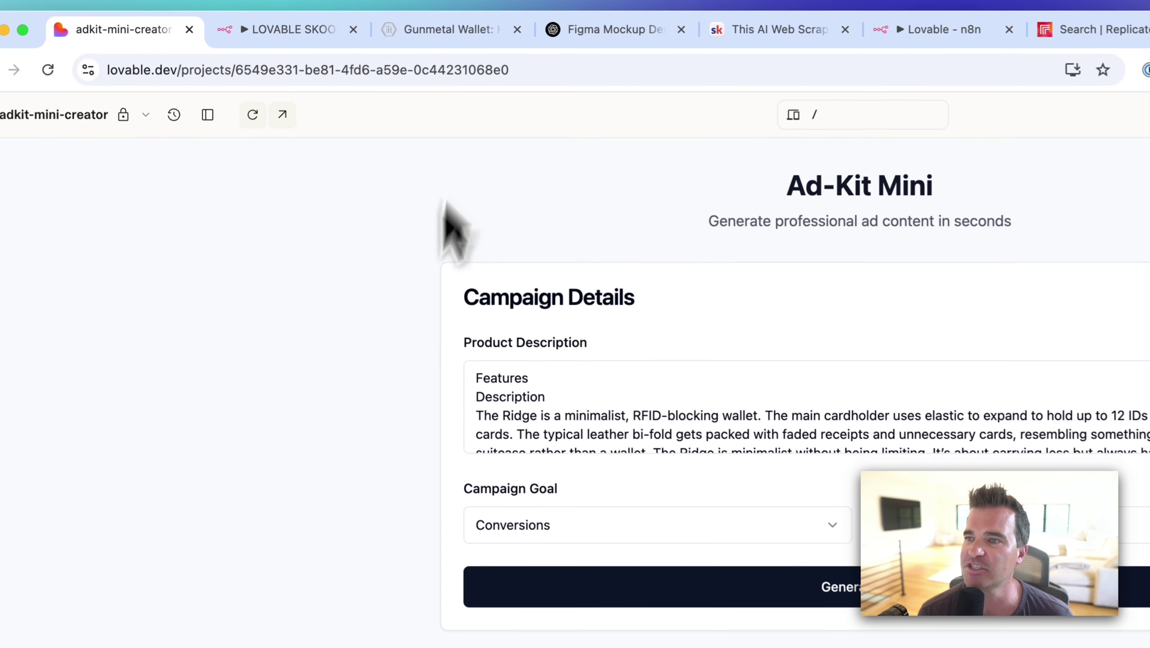
scroll(595, 441, down, 10)
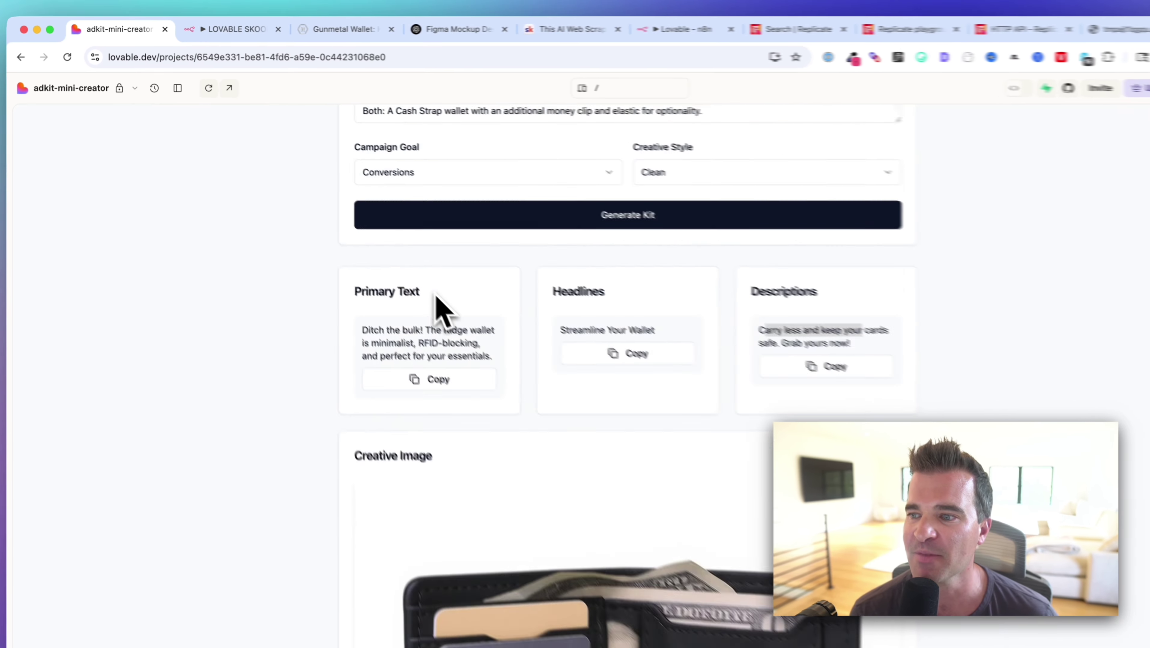
scroll(441, 308, down, 10)
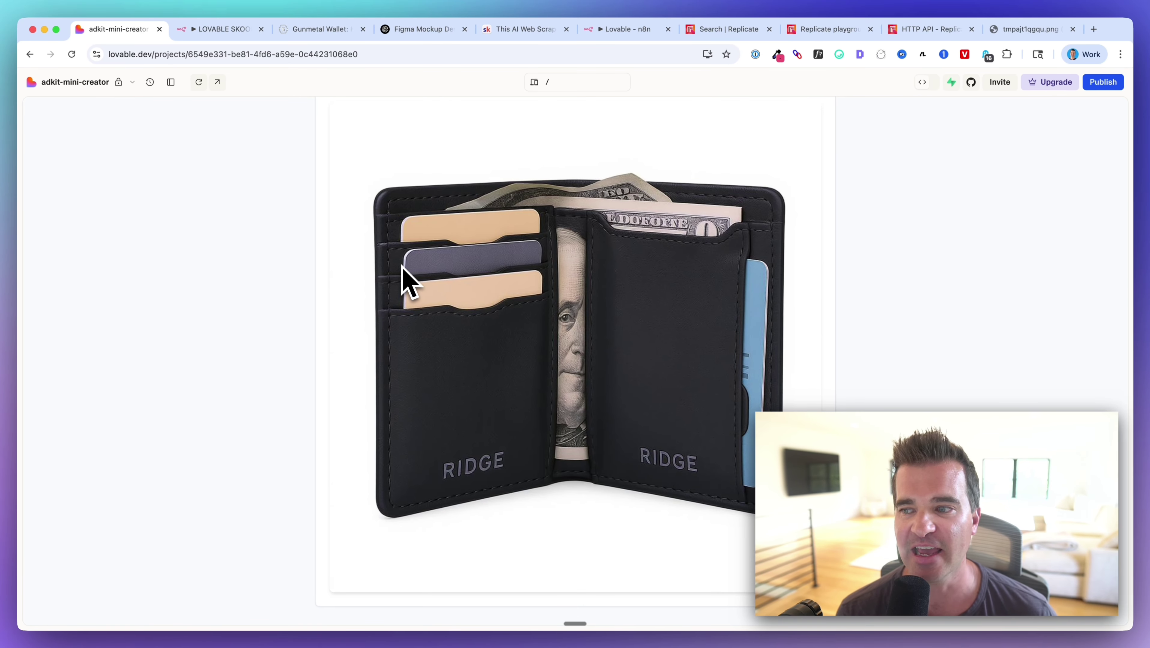
scroll(409, 281, up, 15)
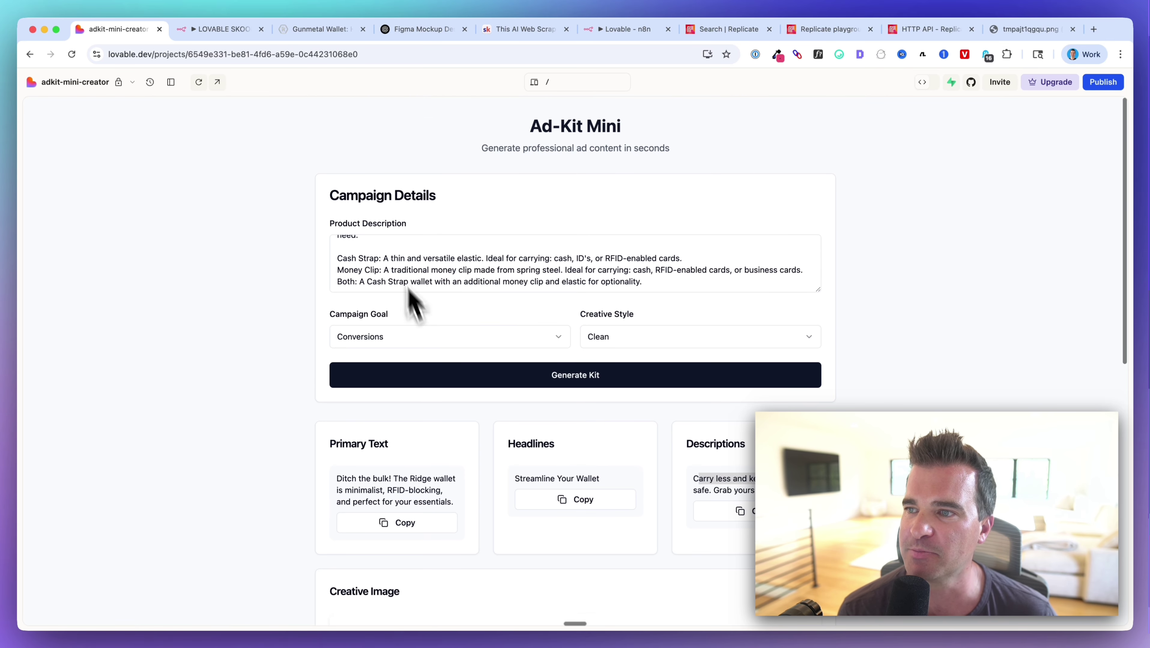
scroll(410, 417, down, 8)
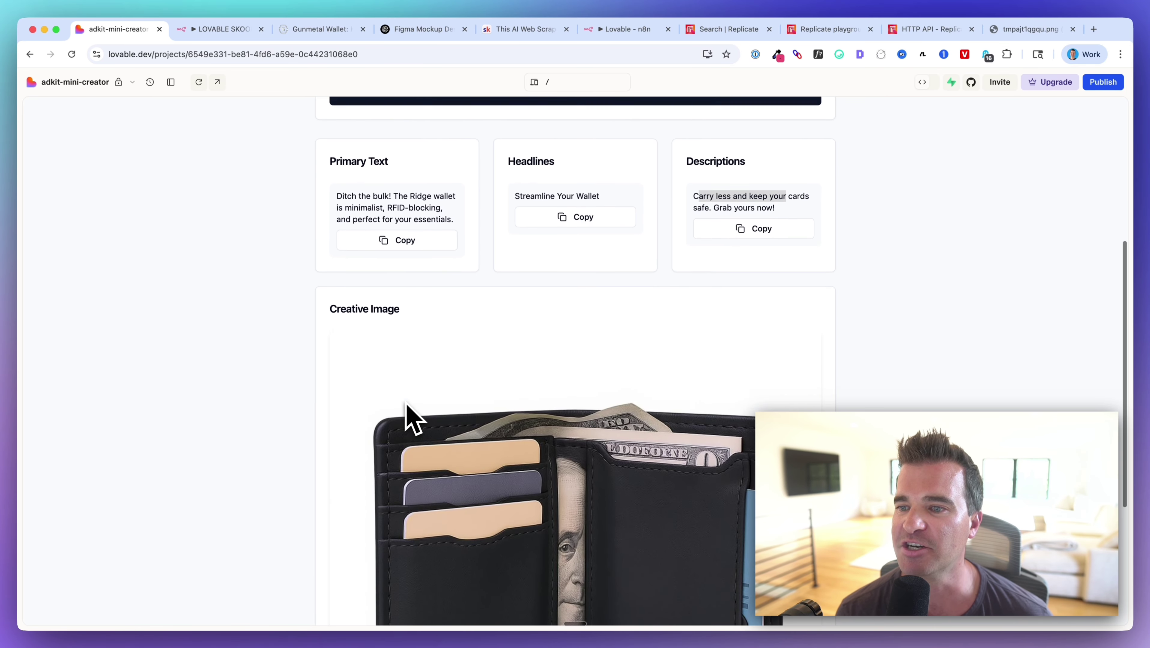
scroll(411, 417, up, 8)
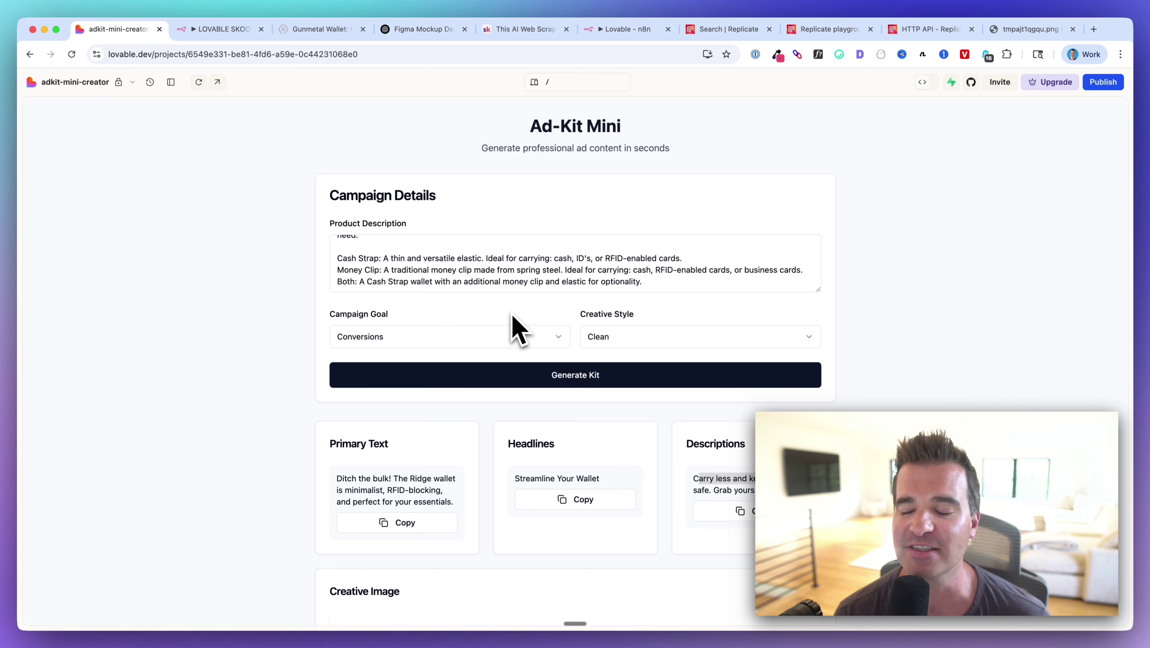
scroll(511, 376, down, 10)
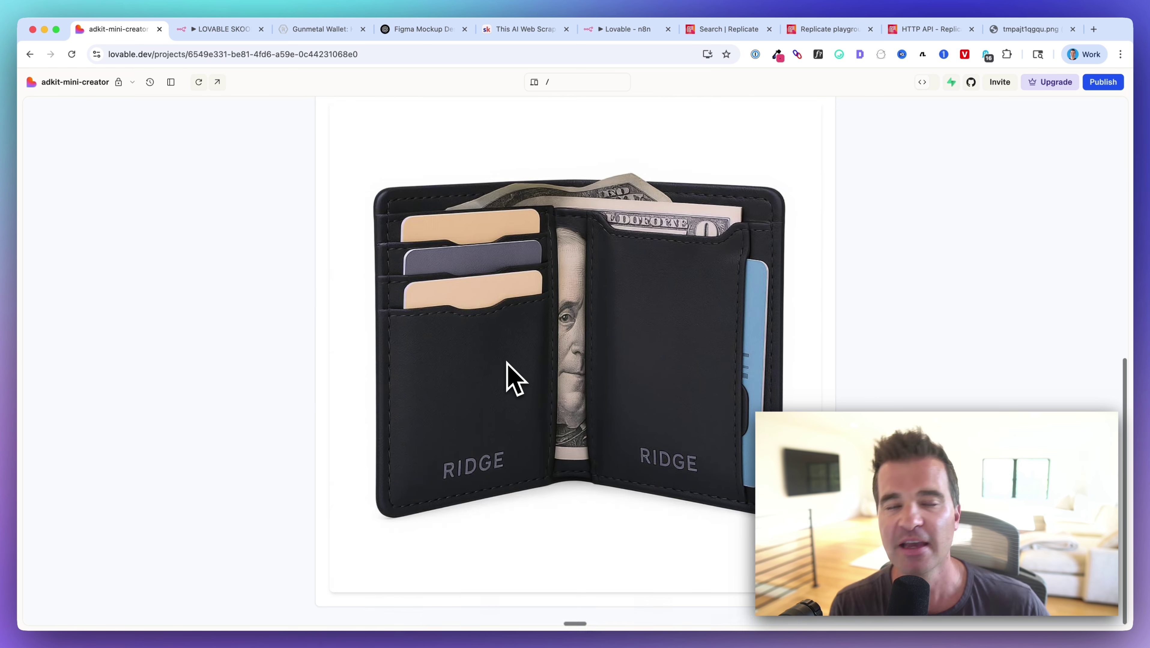